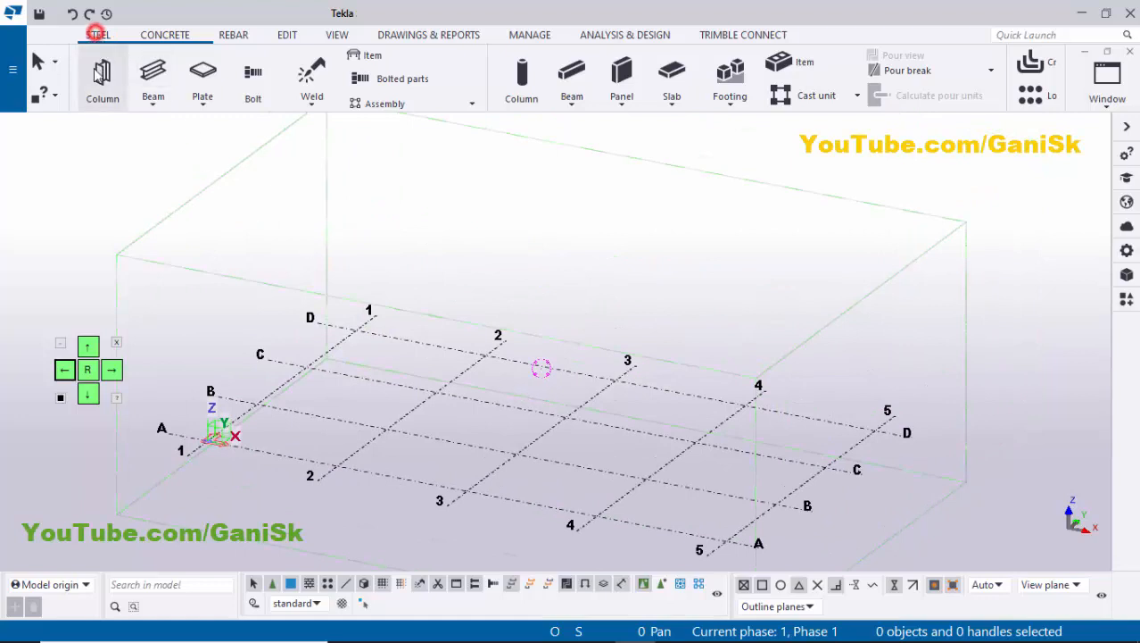
Place a steel column at the intersection of grids A and 2, and end the column command
{"action": "left_click", "coordinate": [102, 78]}
{"action": "middle_click_drag", "start_coordinate": [336, 466], "coordinate": [316, 375]}
{"action": "left_click", "coordinate": [317, 375]}
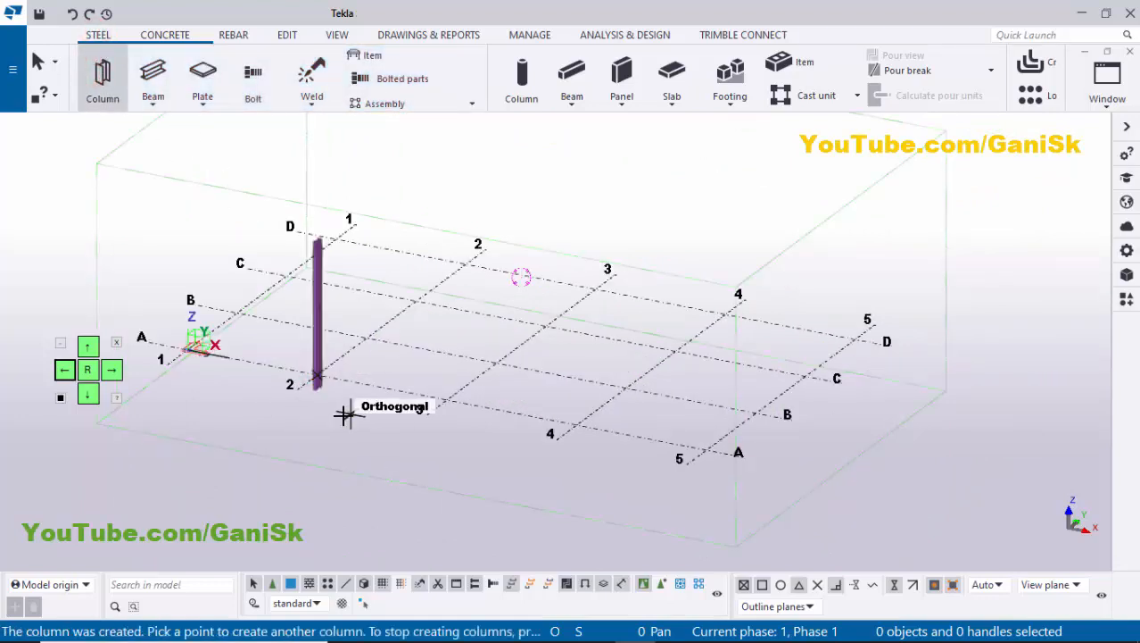
{"action": "right_click", "coordinate": [372, 247]}
{"action": "left_click", "coordinate": [382, 257]}
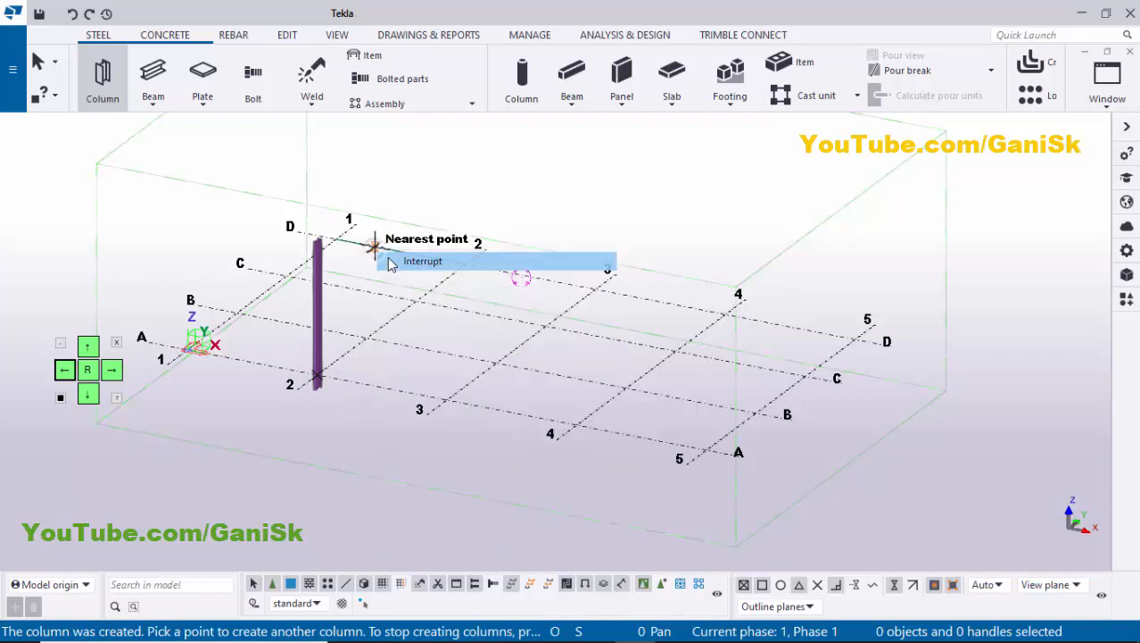
Set the bottom level of the steel column at grid A-2 to 0 and apply the modification
{"action": "scroll", "coordinate": [323, 305], "scroll_direction": "up", "scroll_amount": 2}
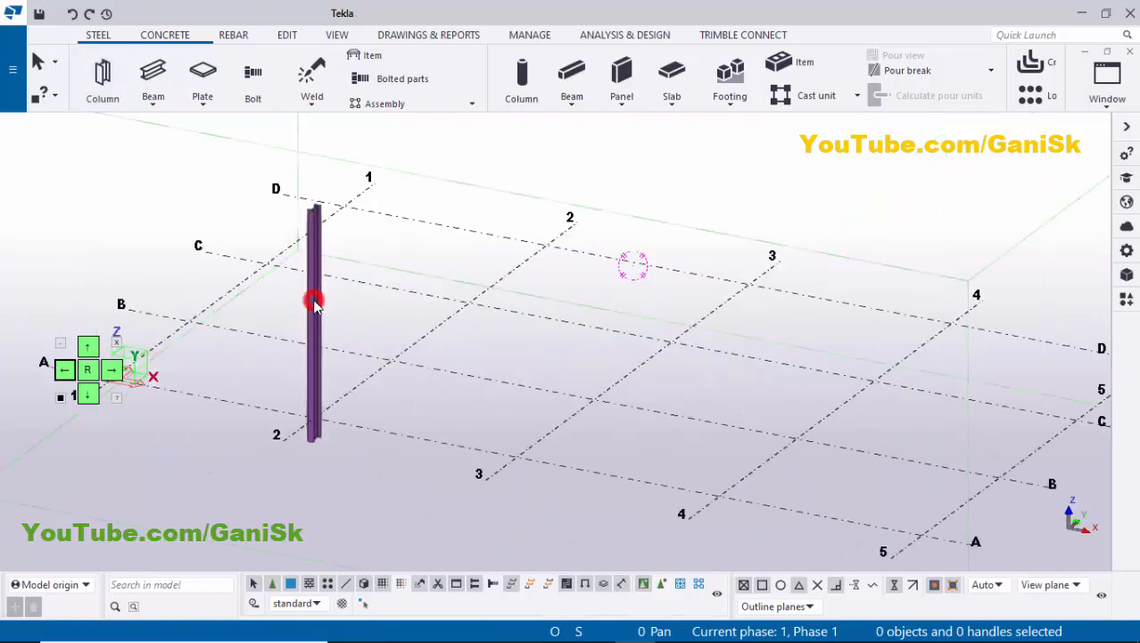
{"action": "double_click", "coordinate": [314, 302]}
{"action": "left_click", "coordinate": [946, 477]}
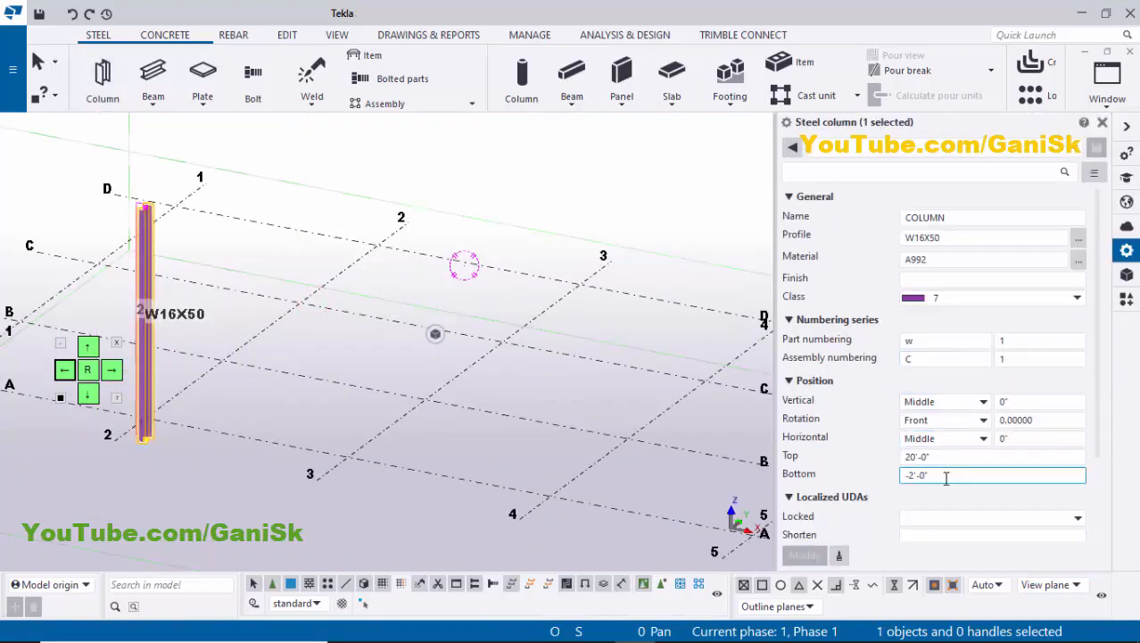
{"action": "double_click", "coordinate": [944, 476]}
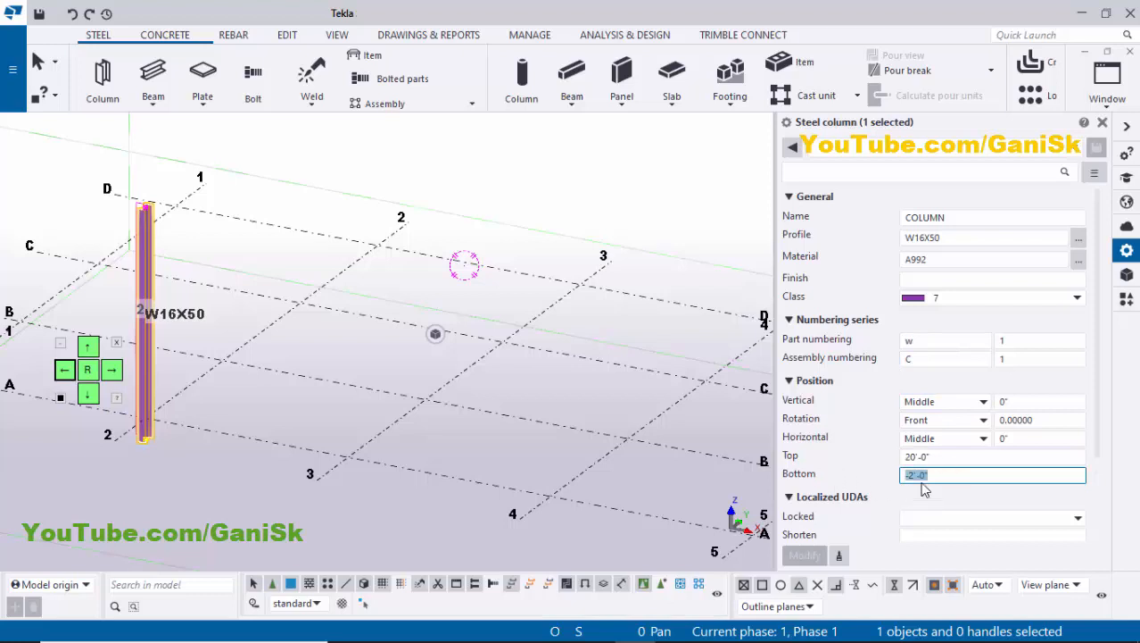
{"action": "type", "text": "0"}
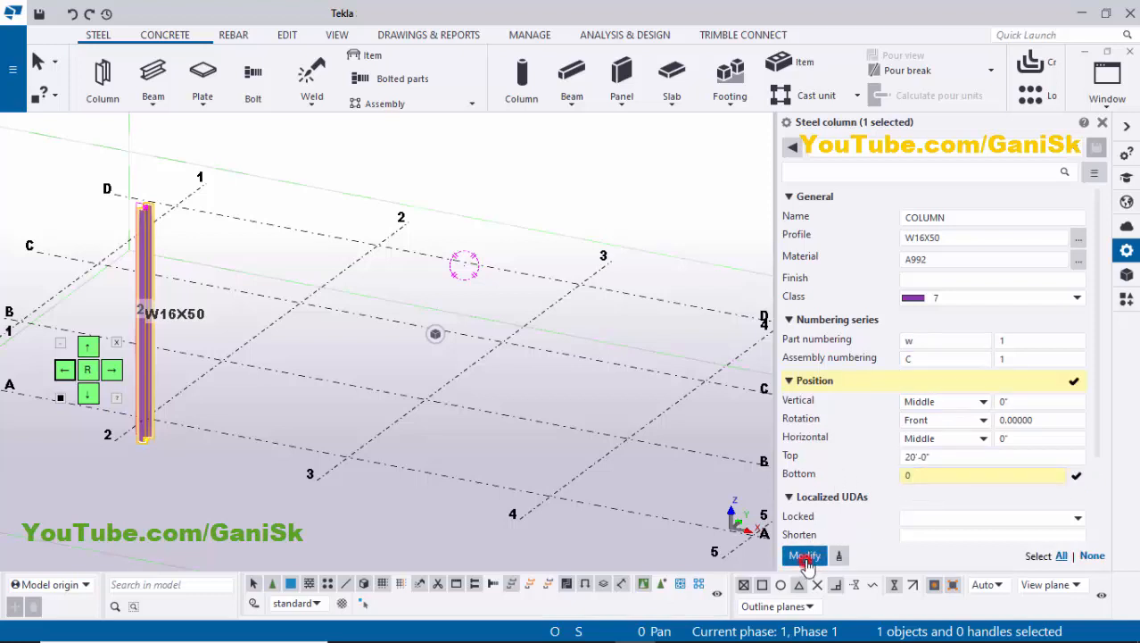
{"action": "left_click", "coordinate": [805, 555]}
{"action": "left_click", "coordinate": [1103, 124]}
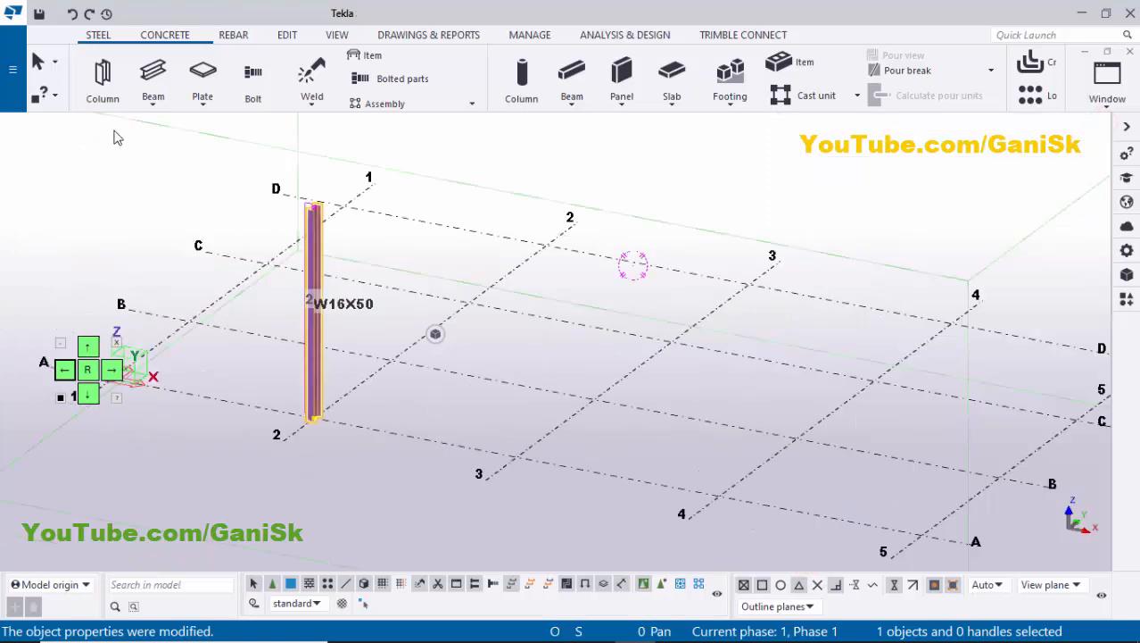
Place a second steel column at the intersection of grids A and 3, and end the column command
{"action": "left_click", "coordinate": [102, 79]}
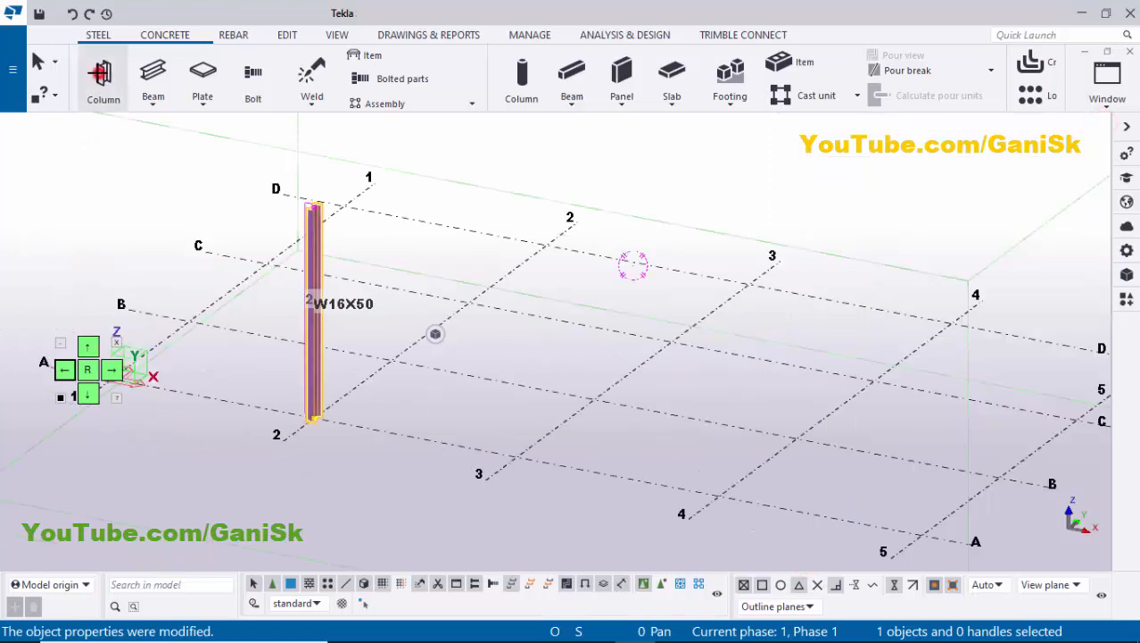
{"action": "left_click", "coordinate": [516, 456]}
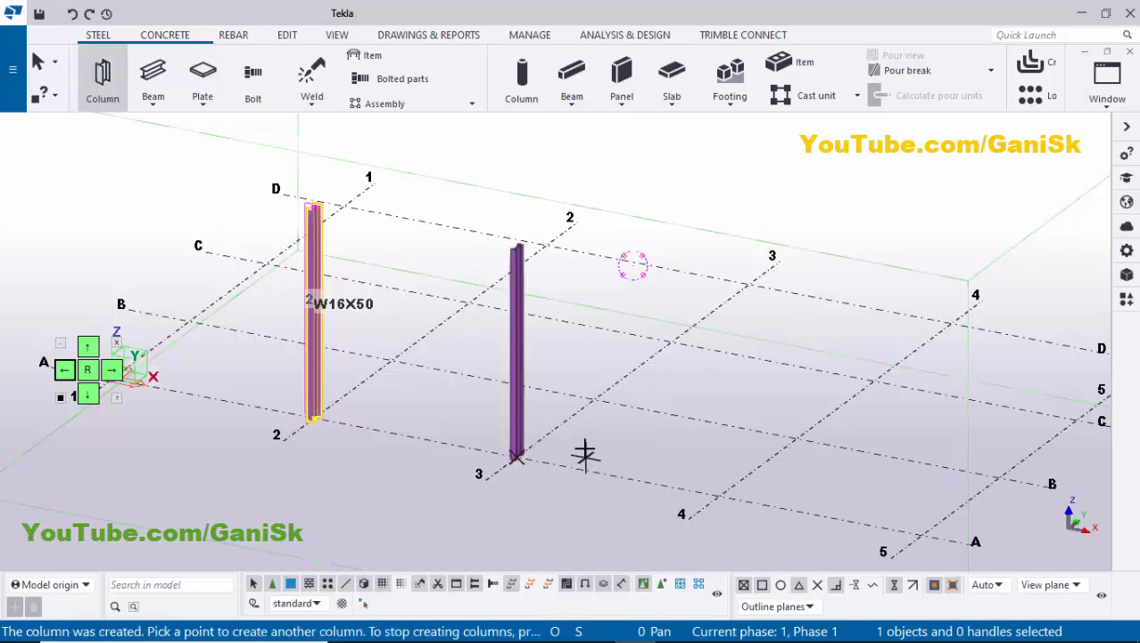
{"action": "key", "text": "Escape"}
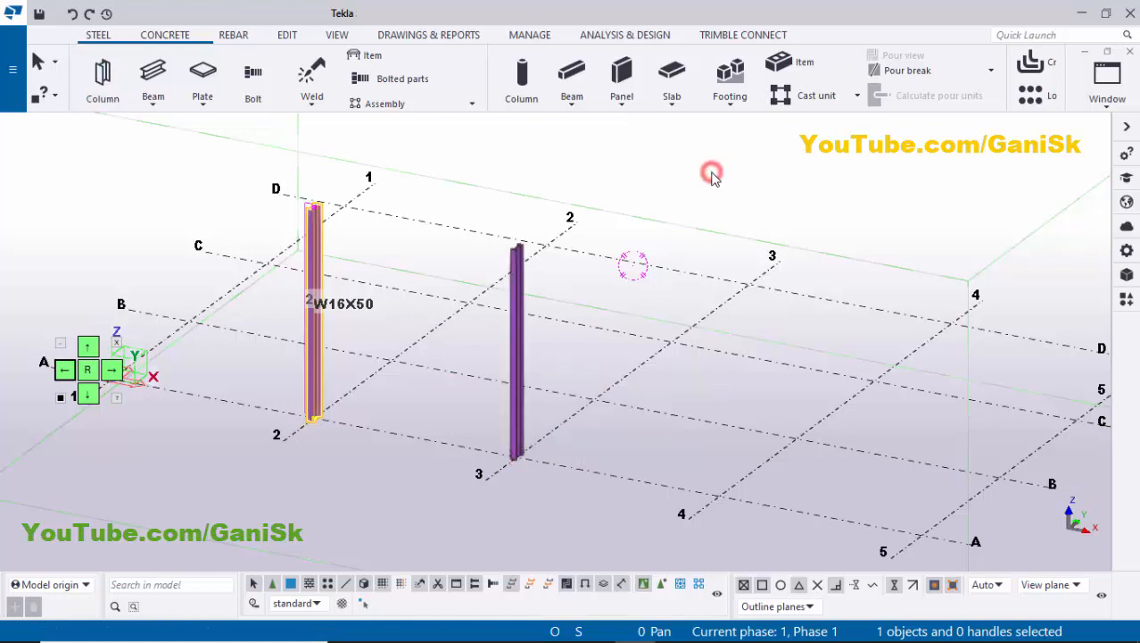
{"action": "right_click", "coordinate": [709, 172]}
{"action": "left_click", "coordinate": [743, 259]}
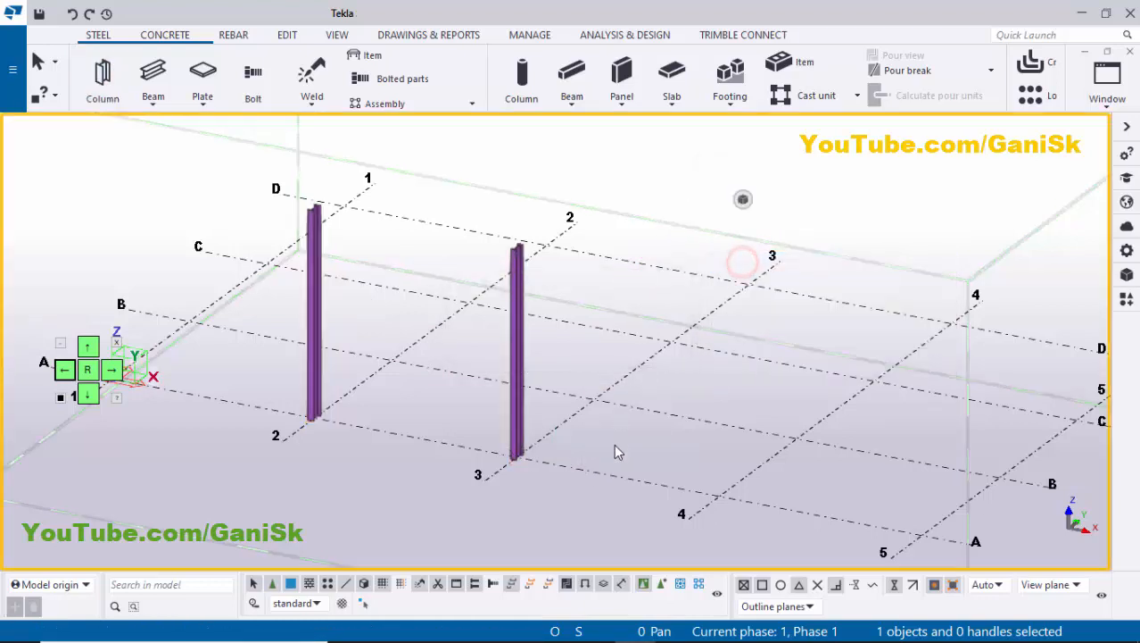
Create views along all grid lines of the model grid using the standard plan and elevation settings
{"action": "right_click", "coordinate": [623, 477]}
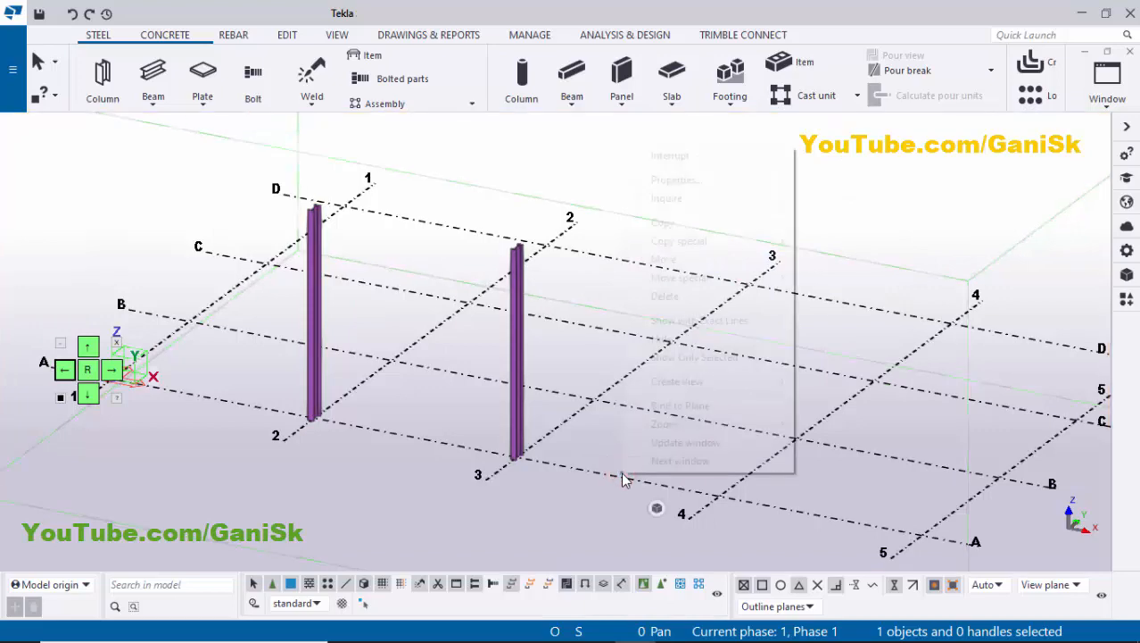
{"action": "left_click", "coordinate": [705, 381]}
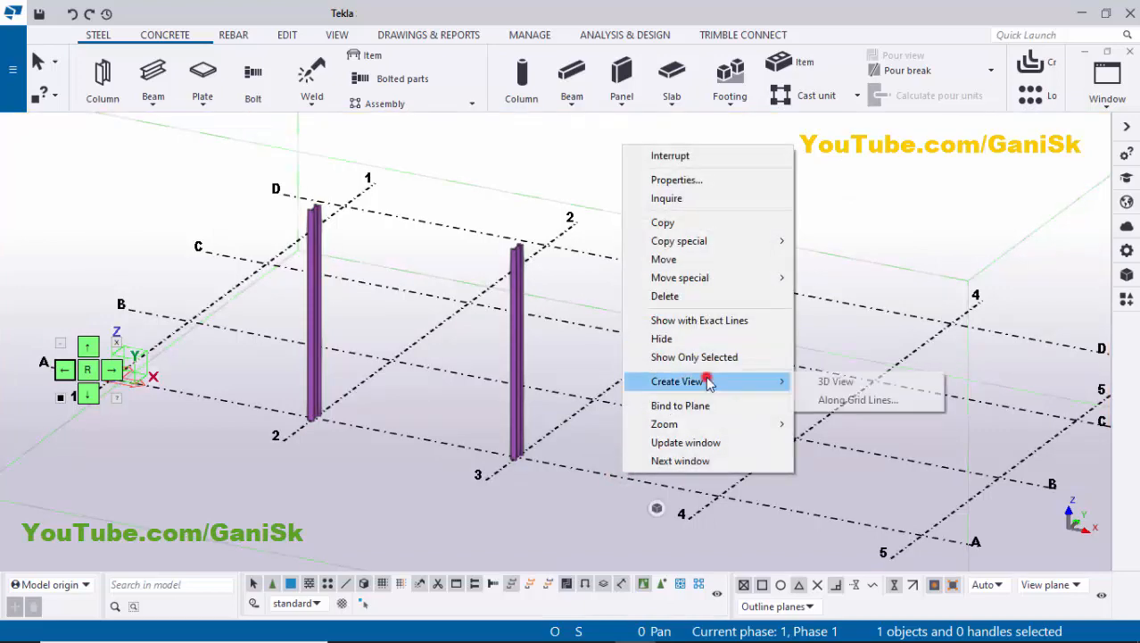
{"action": "left_click", "coordinate": [843, 399]}
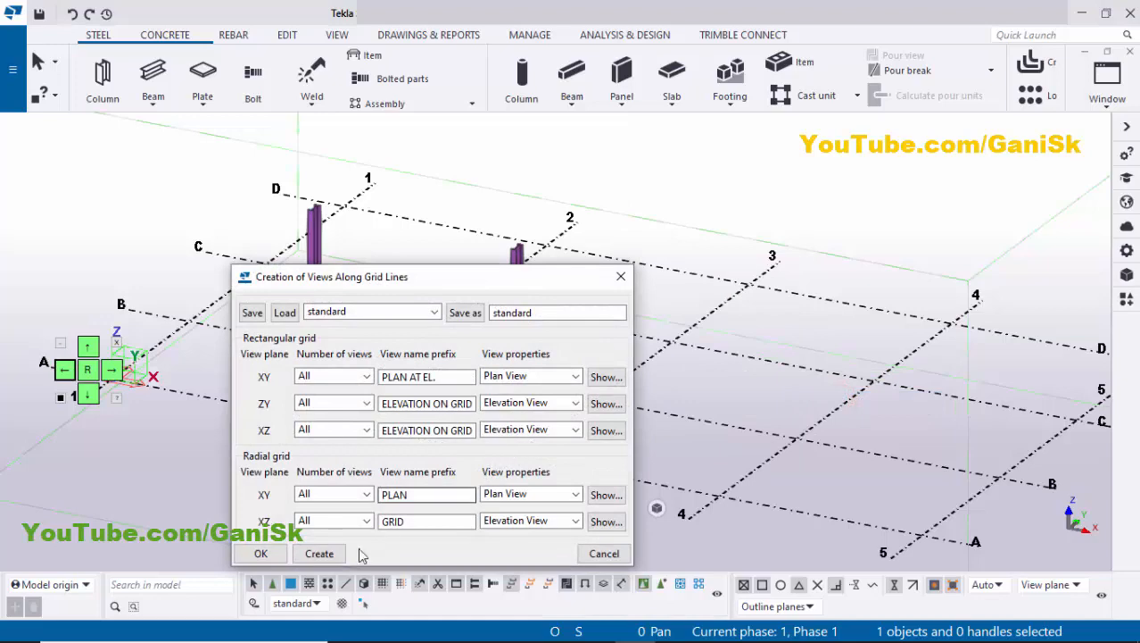
{"action": "left_click", "coordinate": [318, 553]}
{"action": "left_click", "coordinate": [261, 553]}
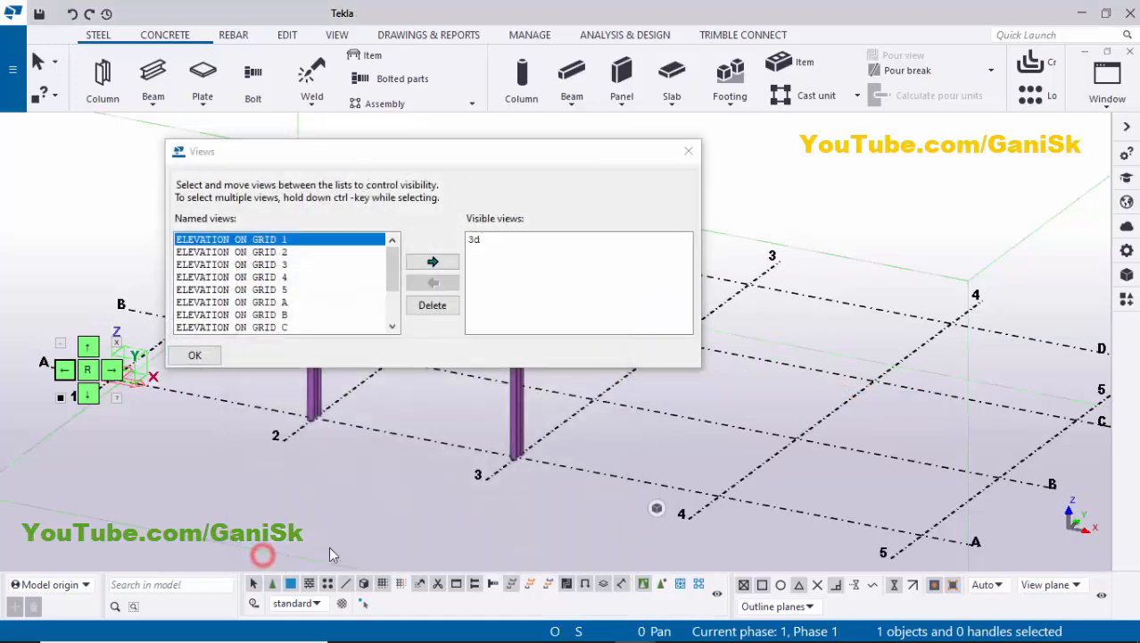
Make the ELEVATION ON GRID A view visible and close the list of views
{"action": "scroll", "coordinate": [482, 468], "scroll_direction": "down", "scroll_amount": 4}
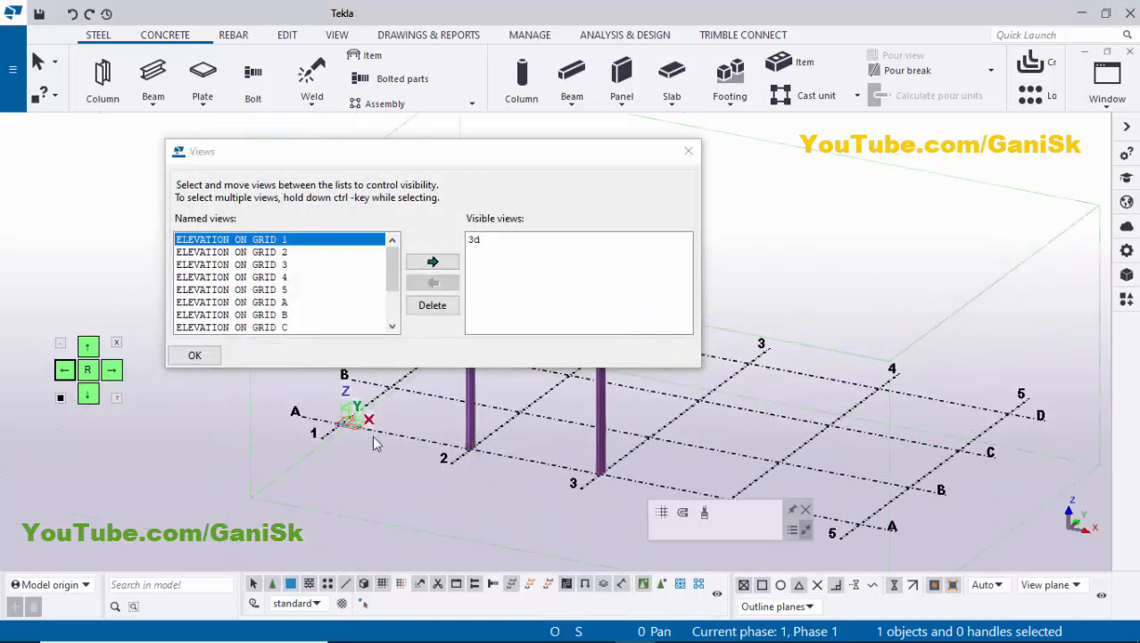
{"action": "left_click", "coordinate": [276, 302]}
{"action": "left_click", "coordinate": [433, 262]}
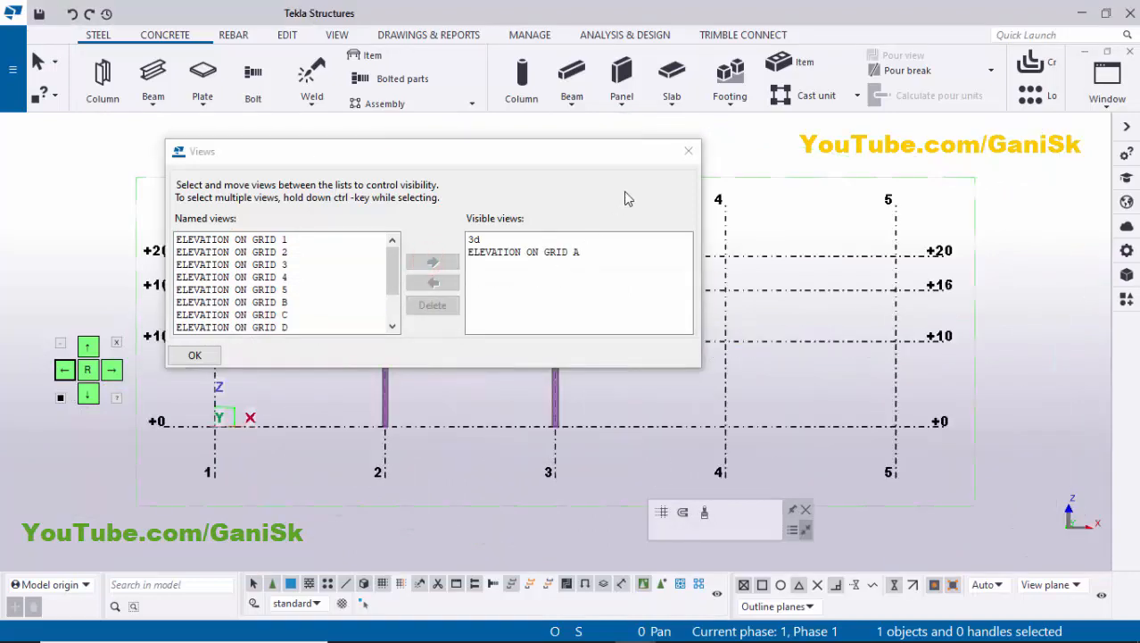
{"action": "left_click", "coordinate": [688, 150]}
Add points at the bases of both columns, where grids 2 and 3 meet level +0
{"action": "middle_click_drag", "start_coordinate": [486, 283], "coordinate": [507, 231]}
{"action": "scroll", "coordinate": [426, 348], "scroll_direction": "up", "scroll_amount": 1}
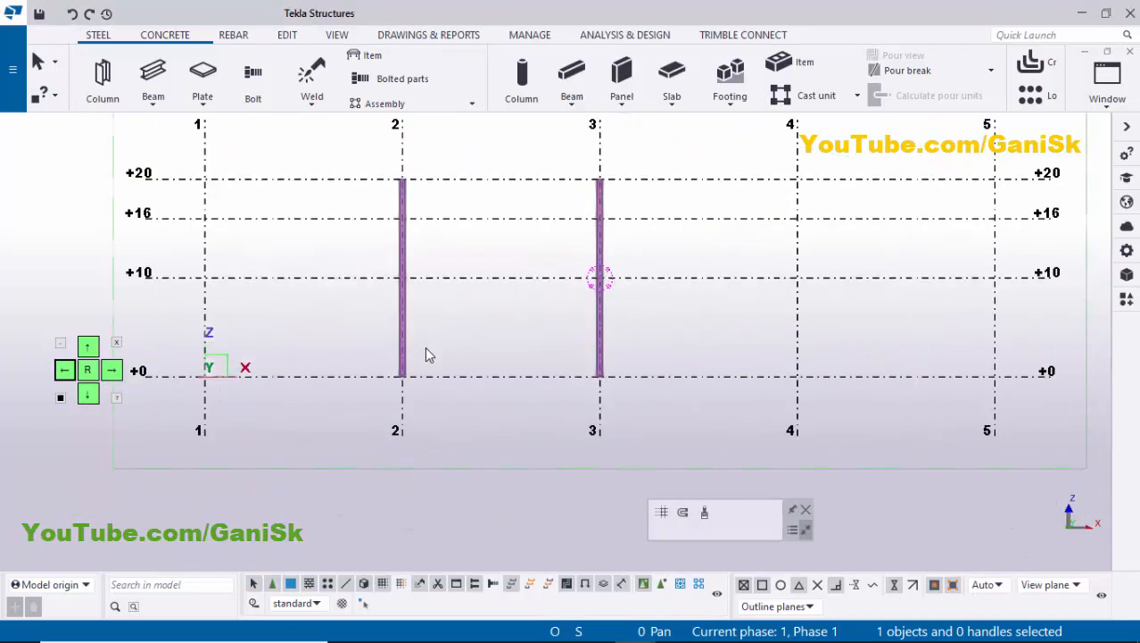
{"action": "scroll", "coordinate": [502, 344], "scroll_direction": "up", "scroll_amount": 1}
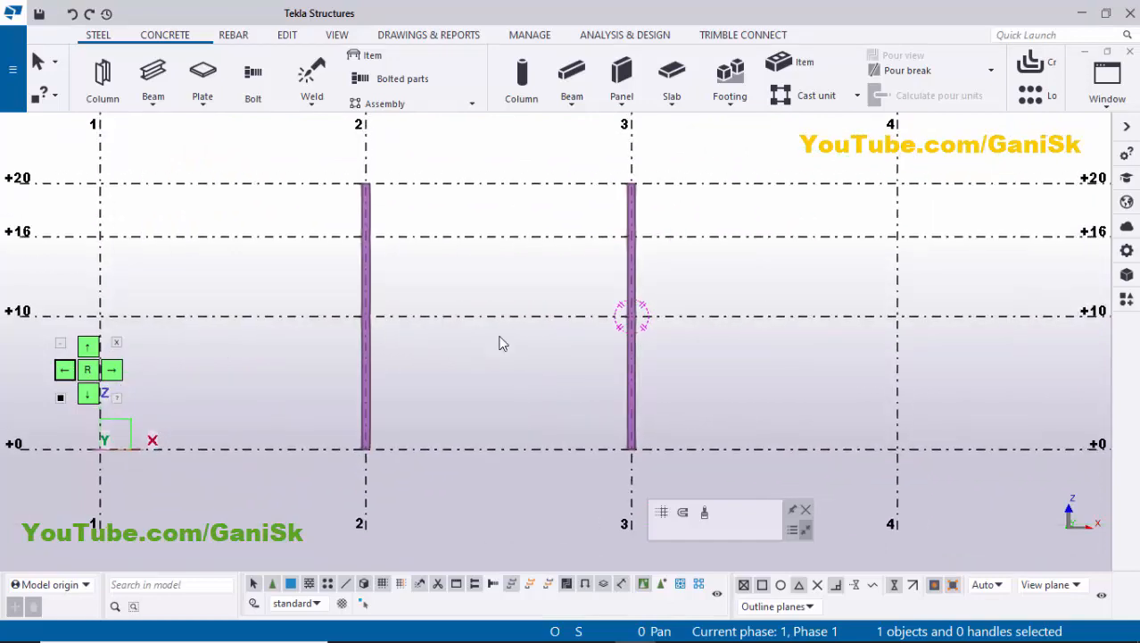
{"action": "left_click", "coordinate": [286, 34]}
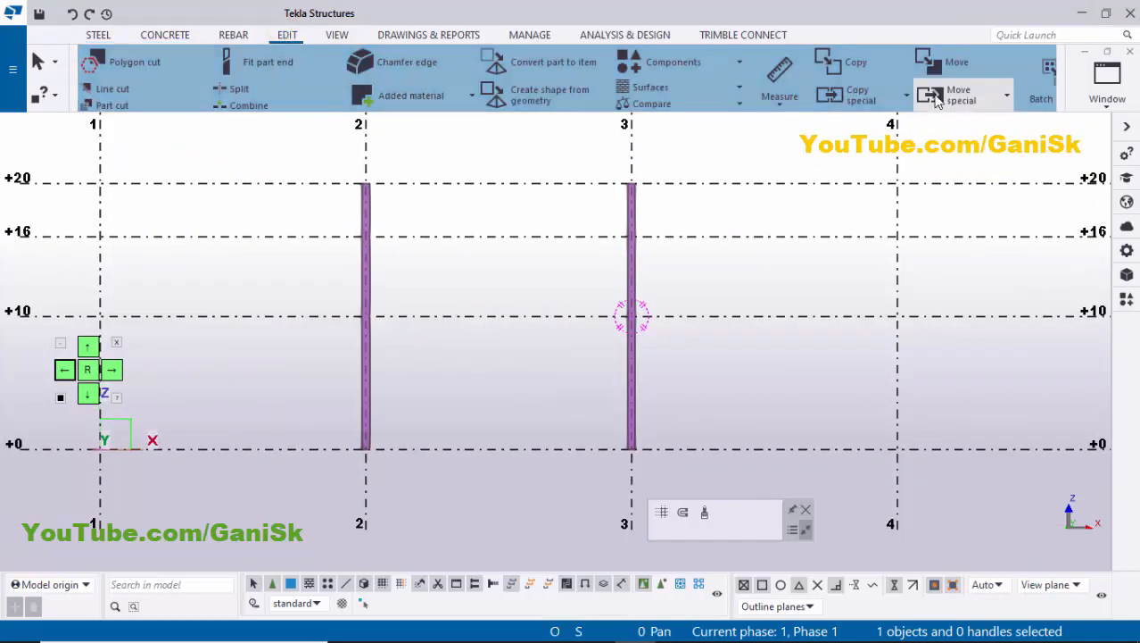
{"action": "scroll", "coordinate": [919, 98], "scroll_direction": "down", "scroll_amount": 3}
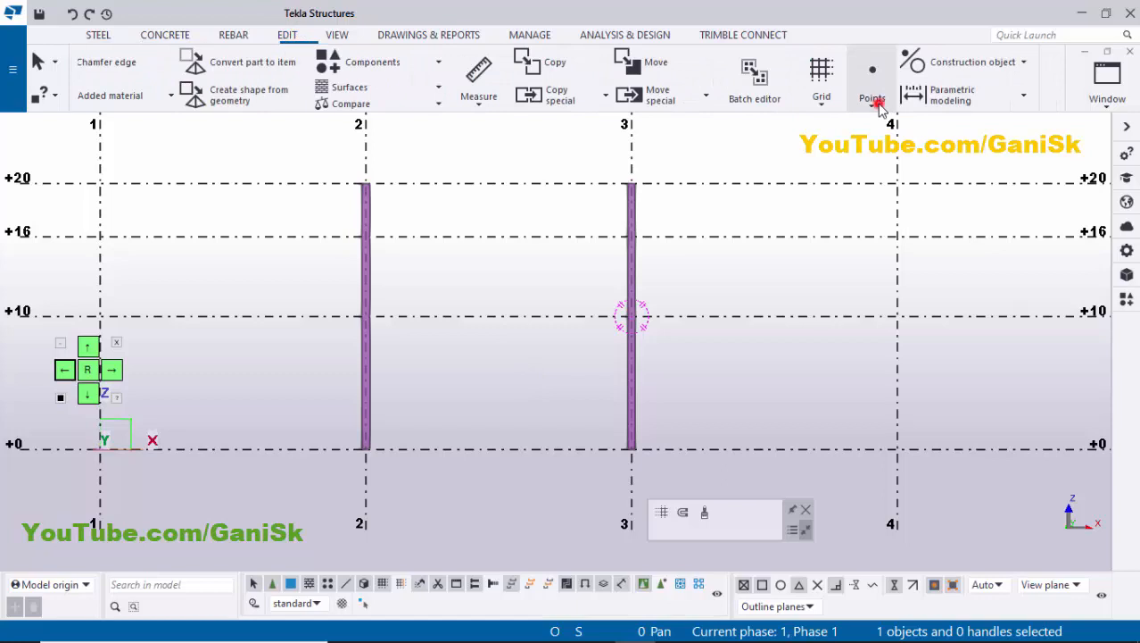
{"action": "left_click", "coordinate": [879, 104]}
{"action": "left_click", "coordinate": [870, 432]}
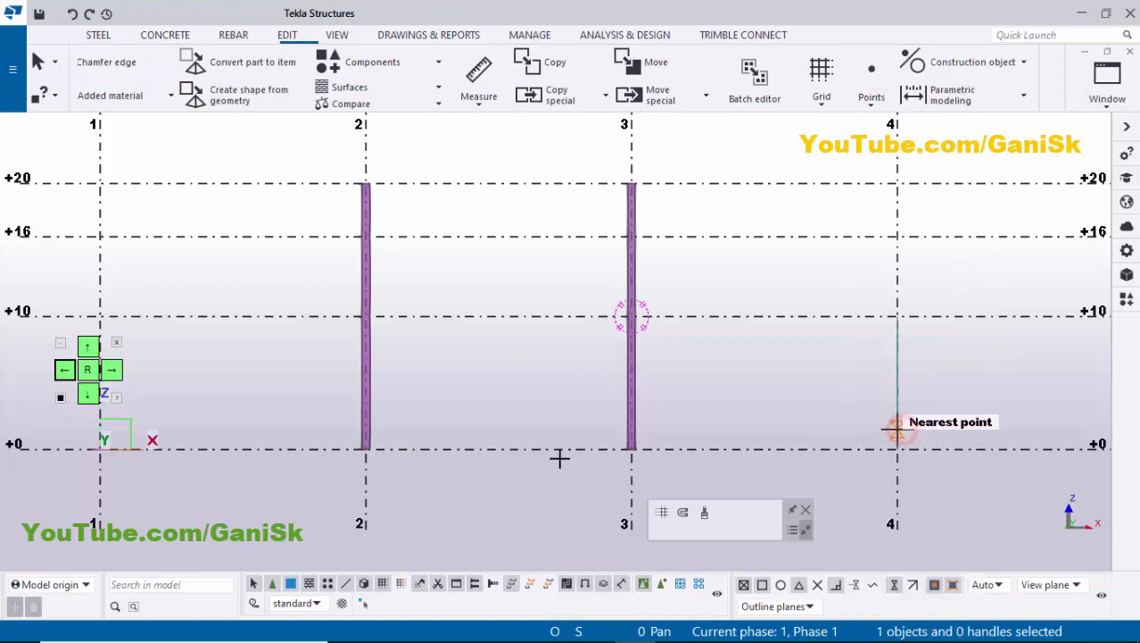
{"action": "scroll", "coordinate": [407, 415], "scroll_direction": "up", "scroll_amount": 3}
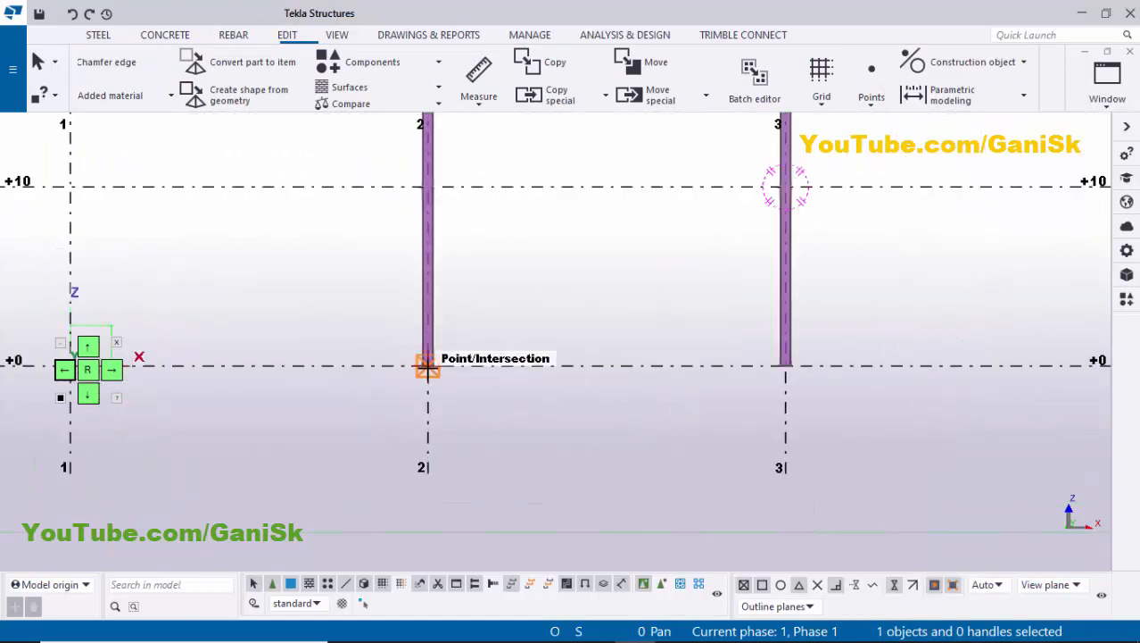
{"action": "left_click", "coordinate": [464, 393]}
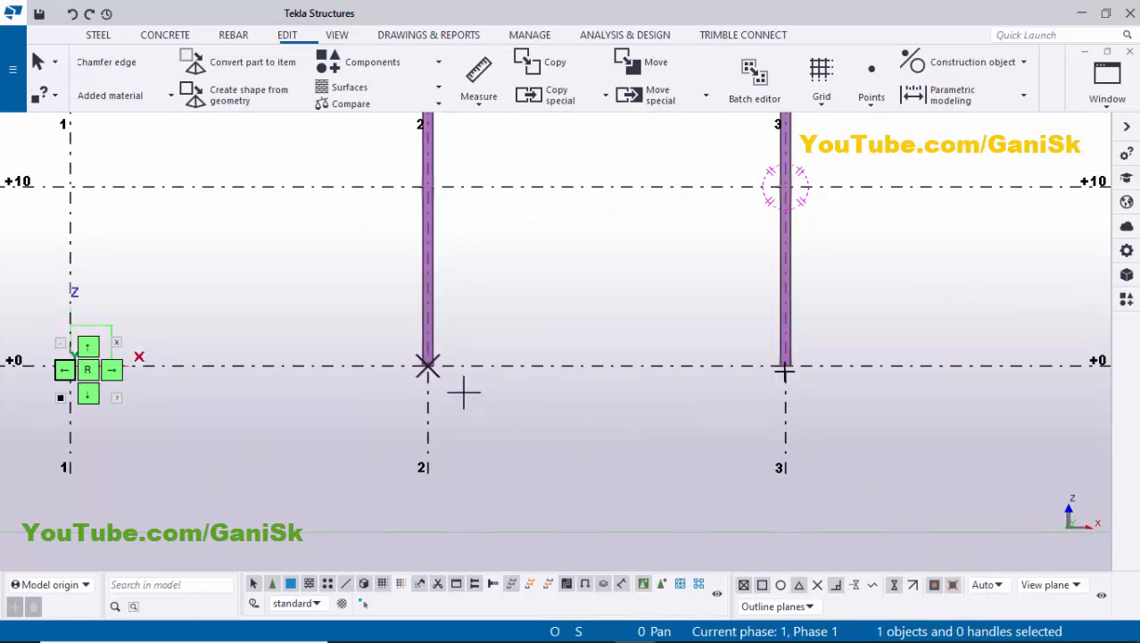
{"action": "left_click", "coordinate": [780, 411]}
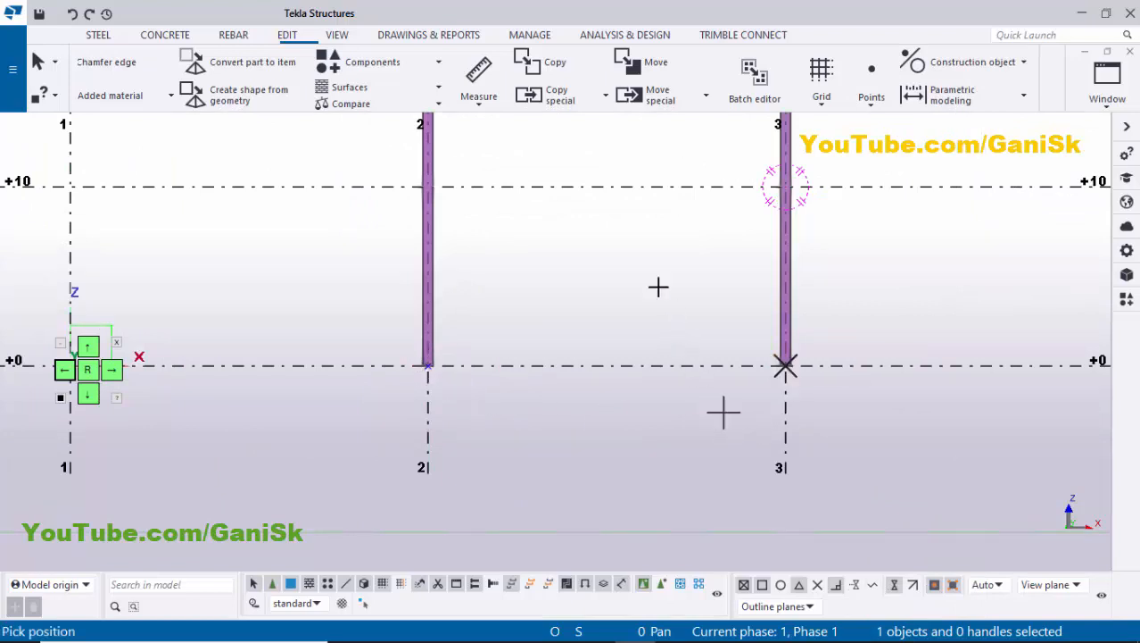
Add points on both columns at level +20 and at level +10
{"action": "scroll", "coordinate": [658, 287], "scroll_direction": "down", "scroll_amount": 2}
{"action": "middle_click_drag", "start_coordinate": [606, 257], "coordinate": [600, 424]}
{"action": "left_click", "coordinate": [489, 254]}
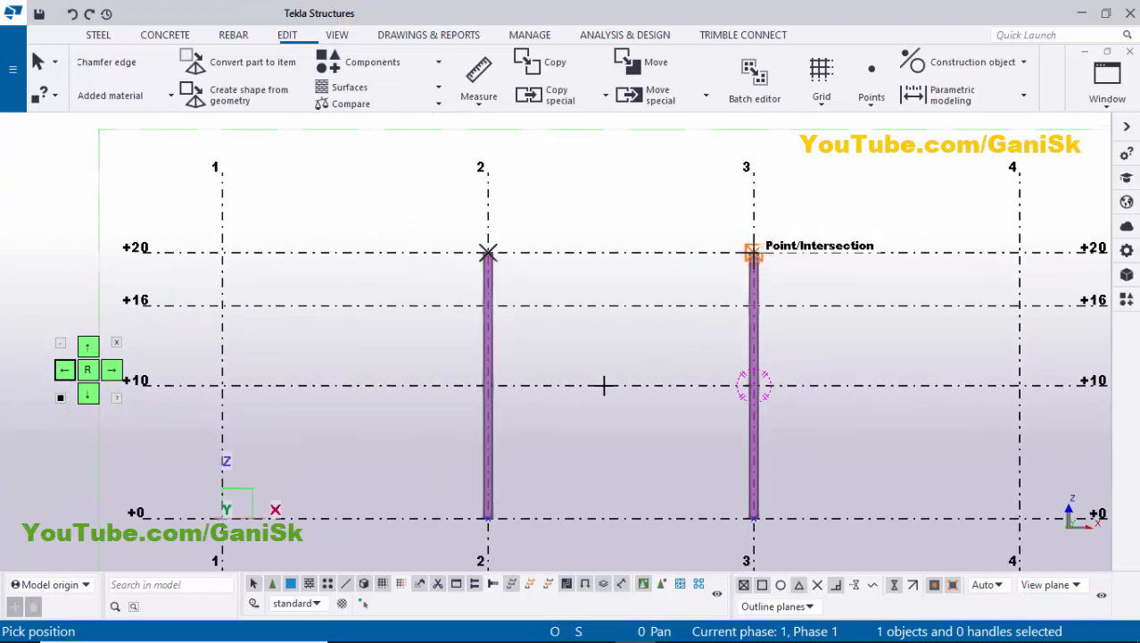
{"action": "middle_click_drag", "start_coordinate": [503, 402], "coordinate": [562, 371]}
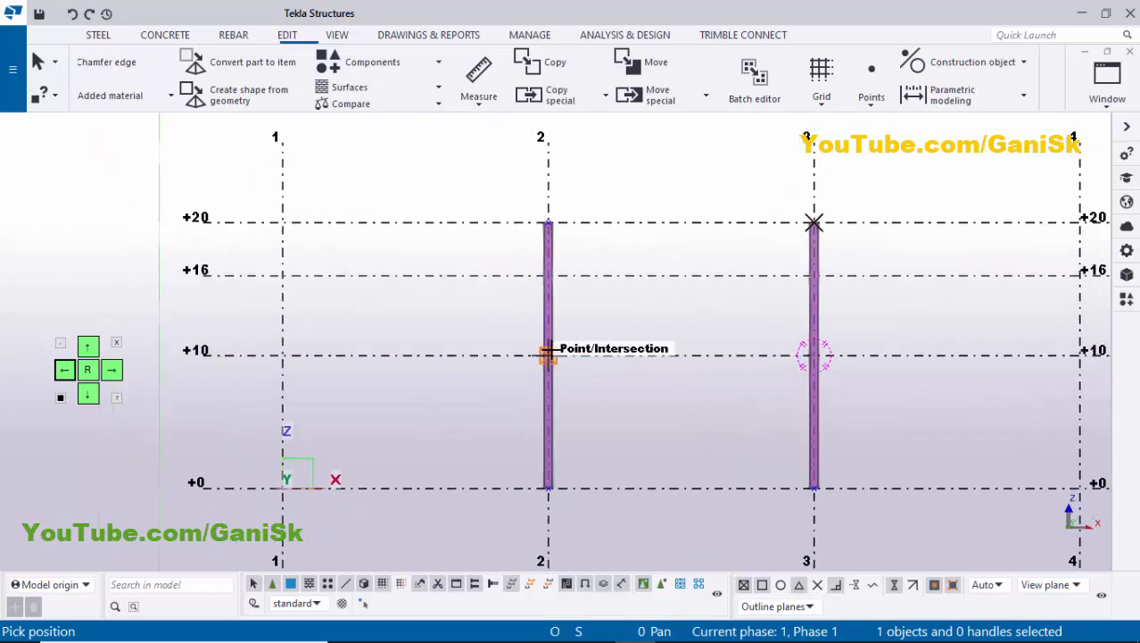
{"action": "left_click", "coordinate": [619, 363]}
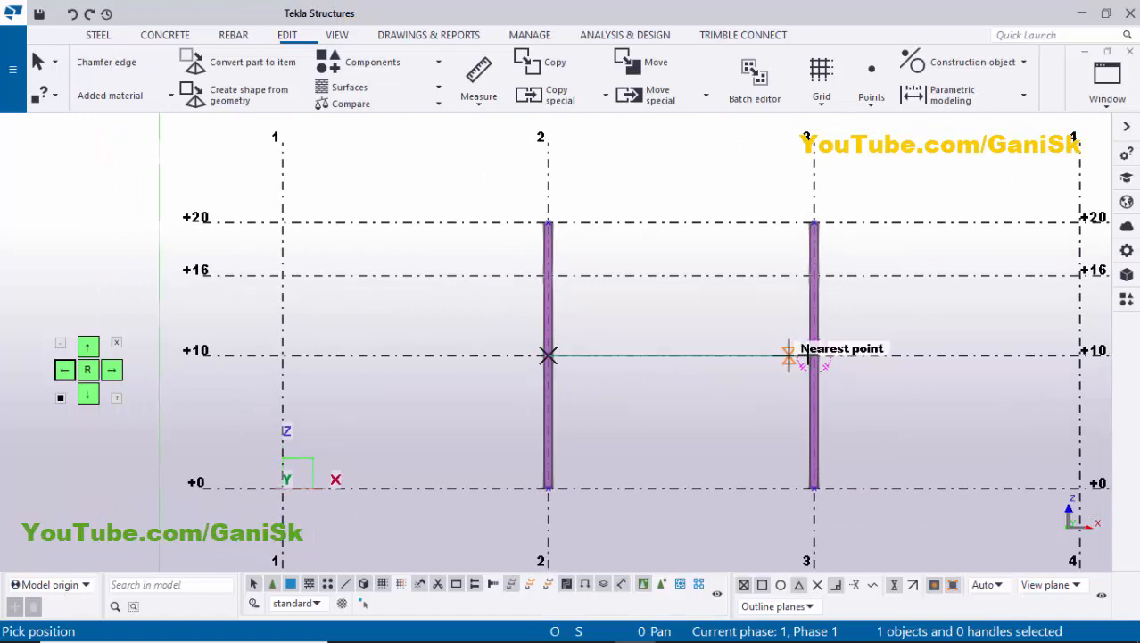
{"action": "left_click", "coordinate": [778, 391]}
{"action": "middle_click_drag", "start_coordinate": [725, 395], "coordinate": [716, 347]}
{"action": "scroll", "coordinate": [675, 365], "scroll_direction": "up", "scroll_amount": 1}
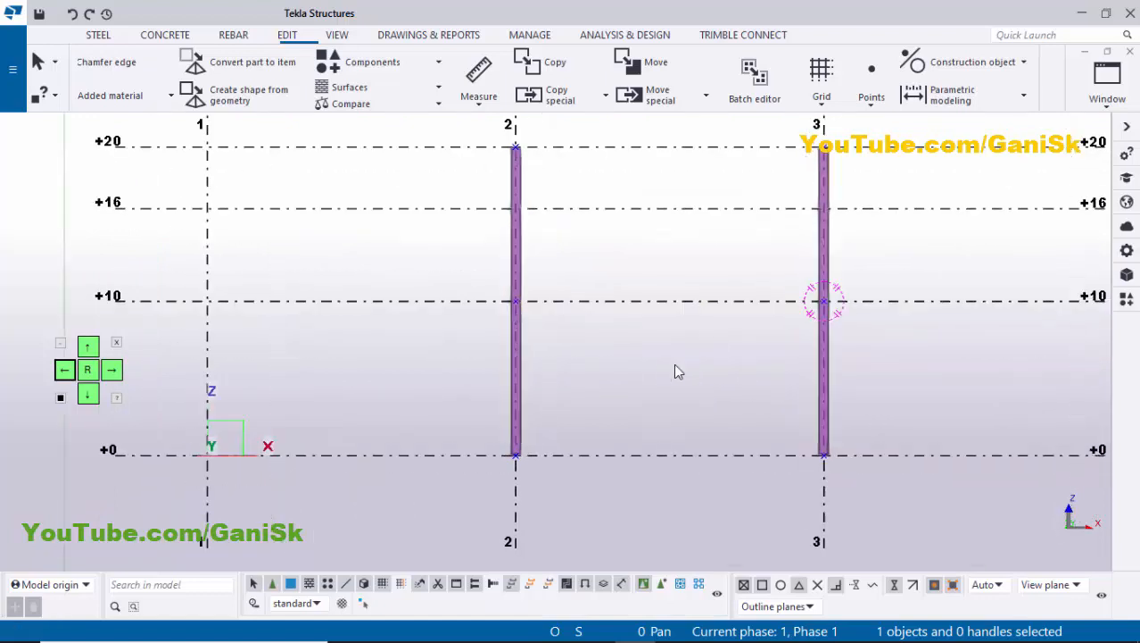
Copy the level +10 points on both columns 5" upward with a linear copy, using dX and dY 0" and one copy
{"action": "scroll", "coordinate": [517, 307], "scroll_direction": "up", "scroll_amount": 3}
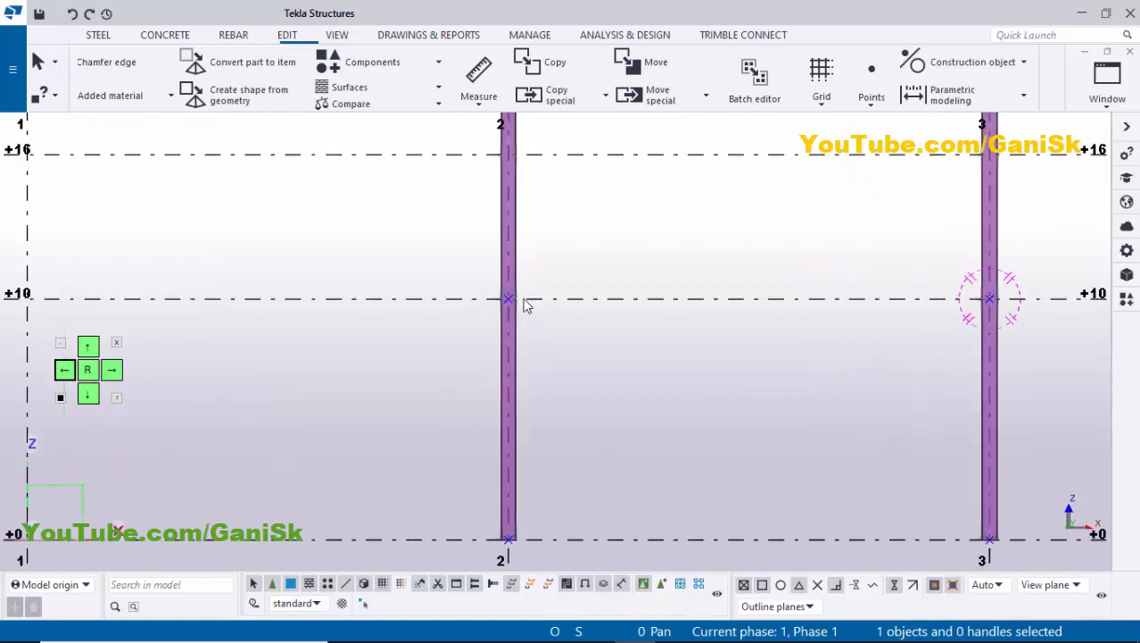
{"action": "middle_click_drag", "start_coordinate": [549, 328], "coordinate": [458, 348]}
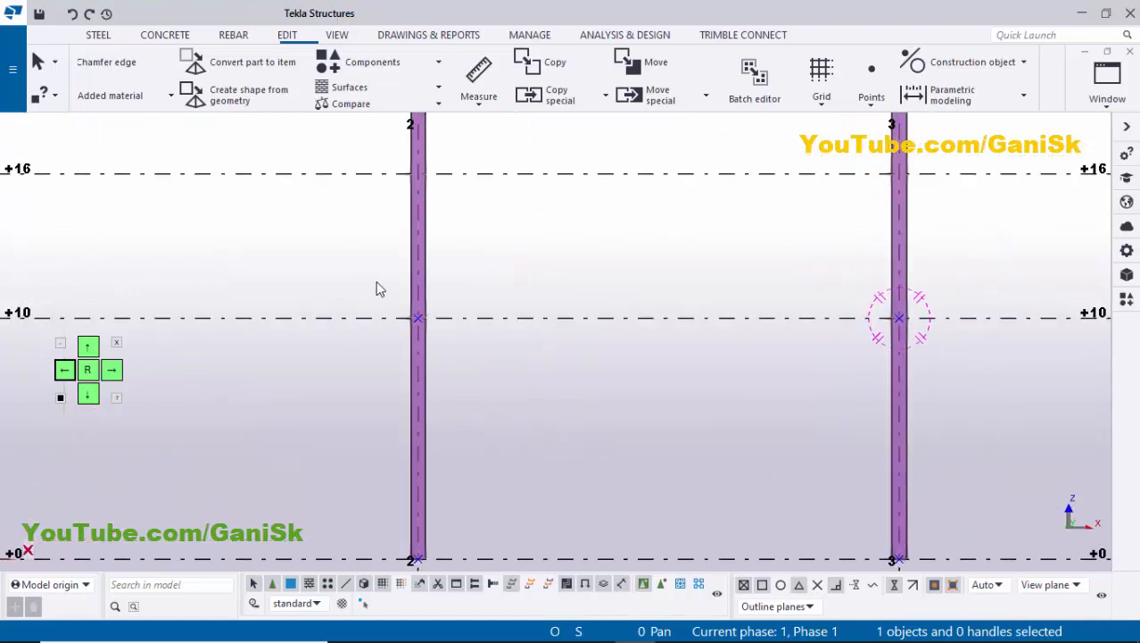
{"action": "left_click_drag", "start_coordinate": [651, 345], "coordinate": [962, 365]}
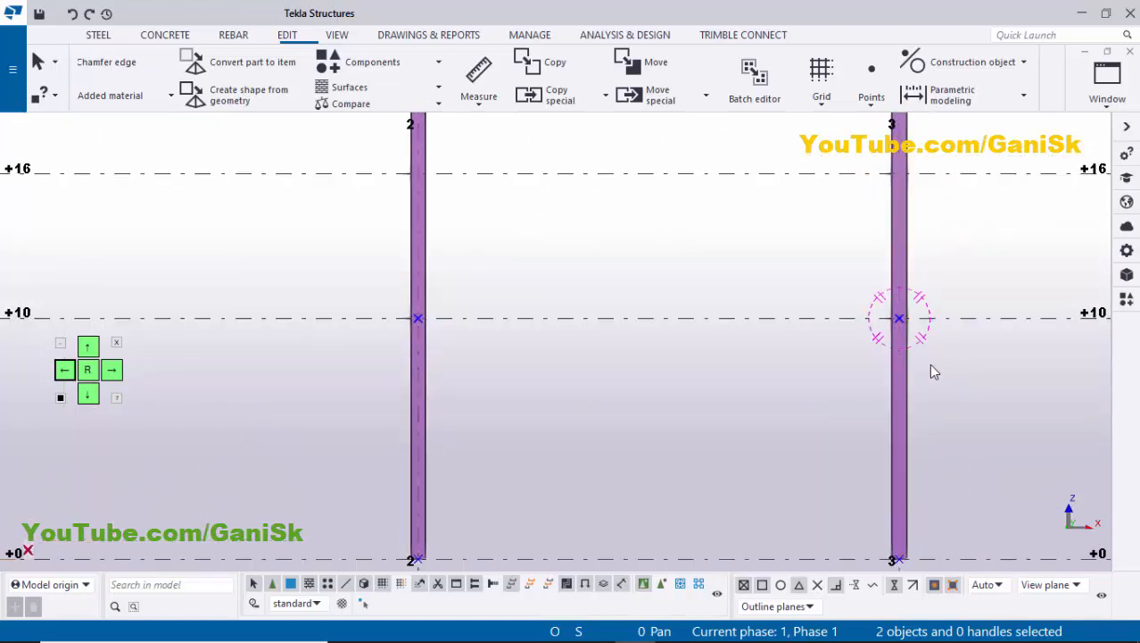
{"action": "right_click", "coordinate": [701, 268]}
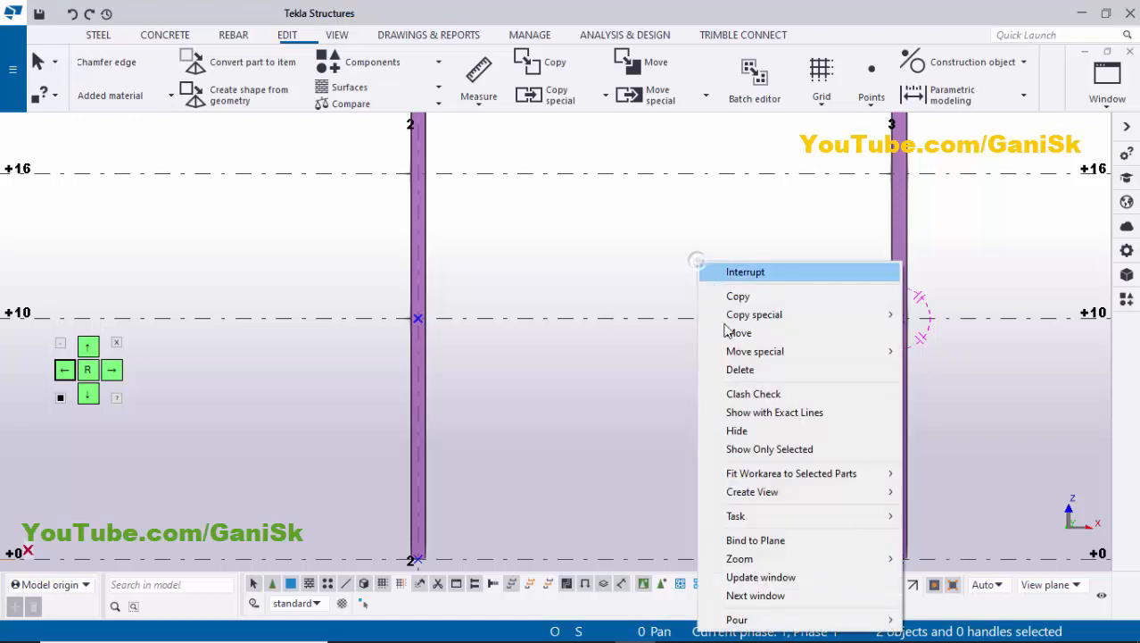
{"action": "left_click", "coordinate": [799, 318]}
{"action": "left_click", "coordinate": [941, 315]}
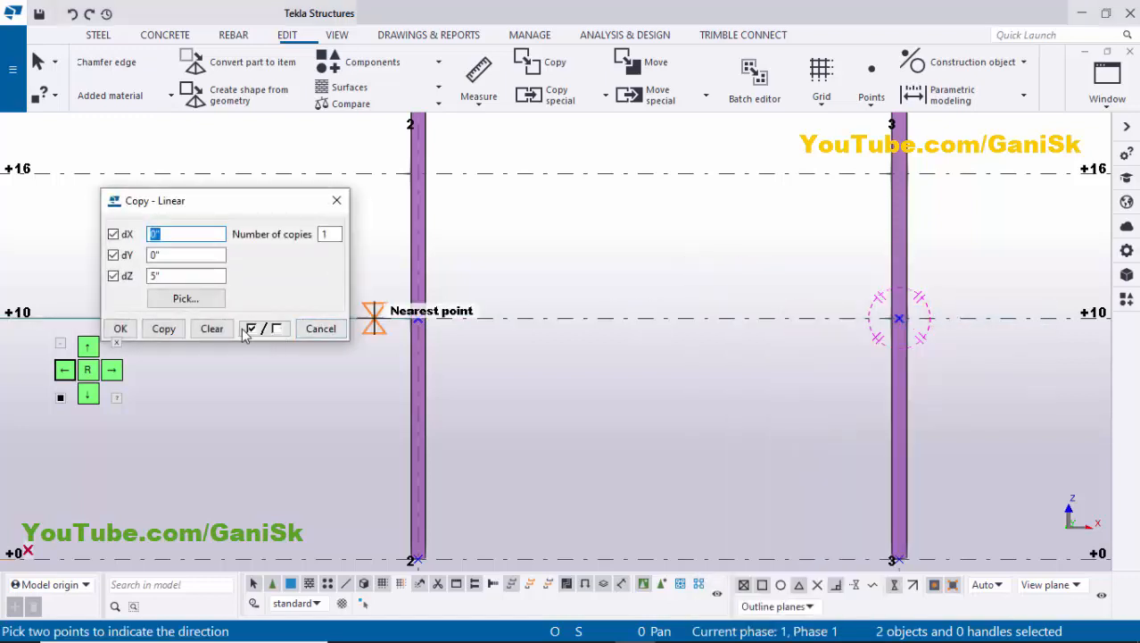
{"action": "left_click", "coordinate": [211, 328]}
{"action": "left_click_drag", "start_coordinate": [257, 204], "coordinate": [242, 150]}
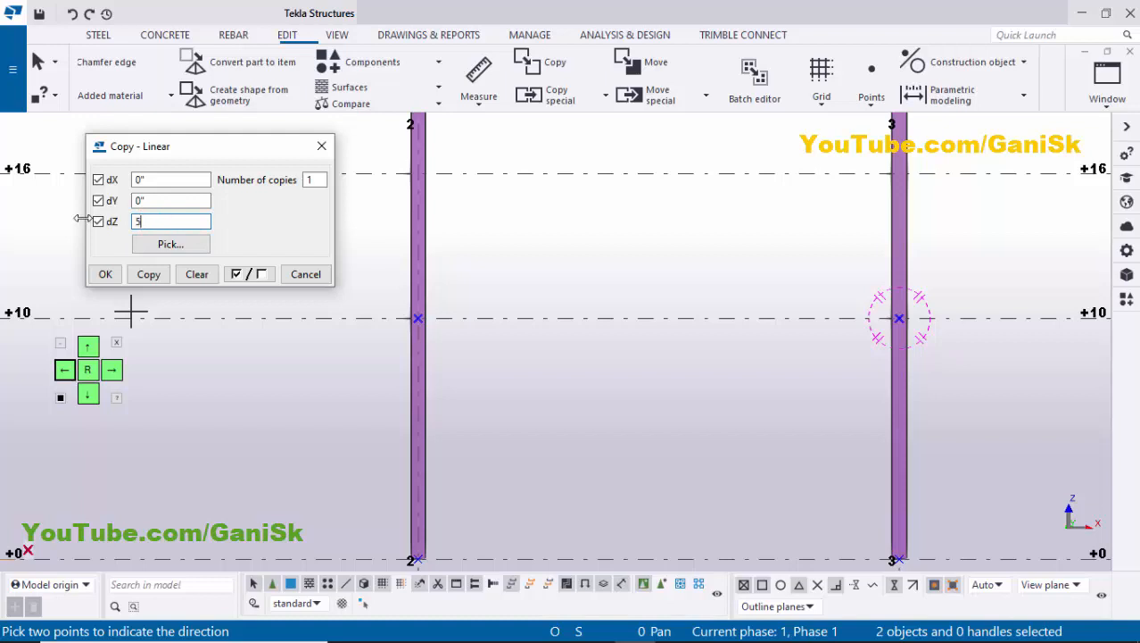
{"action": "left_click", "coordinate": [149, 277]}
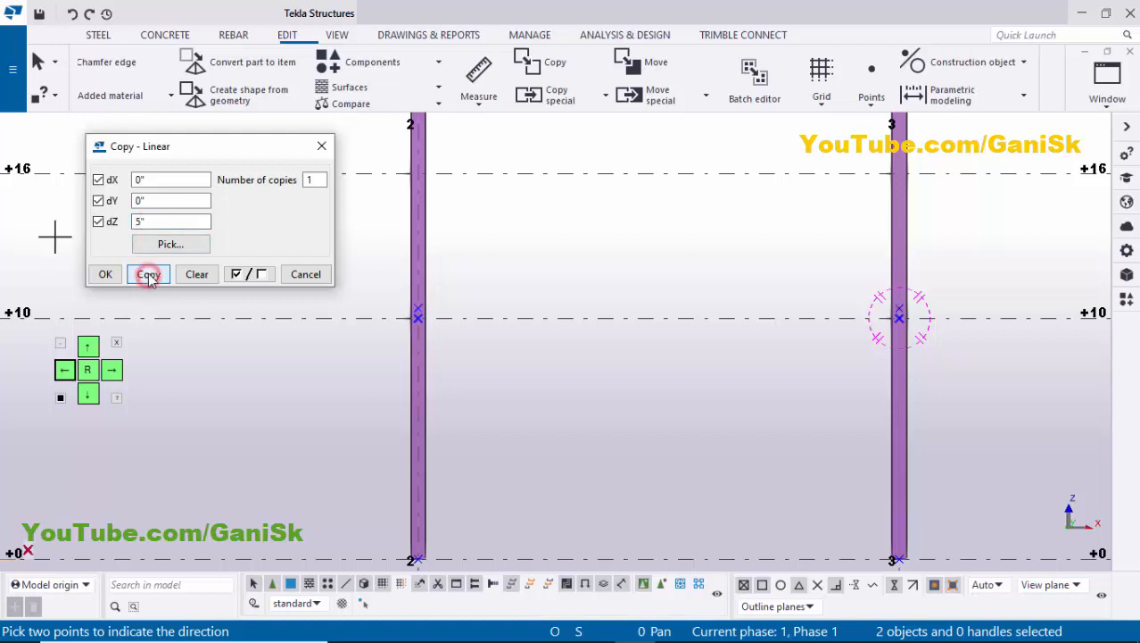
Copy the same level +10 points downward with dZ set to -5" and finish the linear copy
{"action": "scroll", "coordinate": [421, 332], "scroll_direction": "up", "scroll_amount": 4}
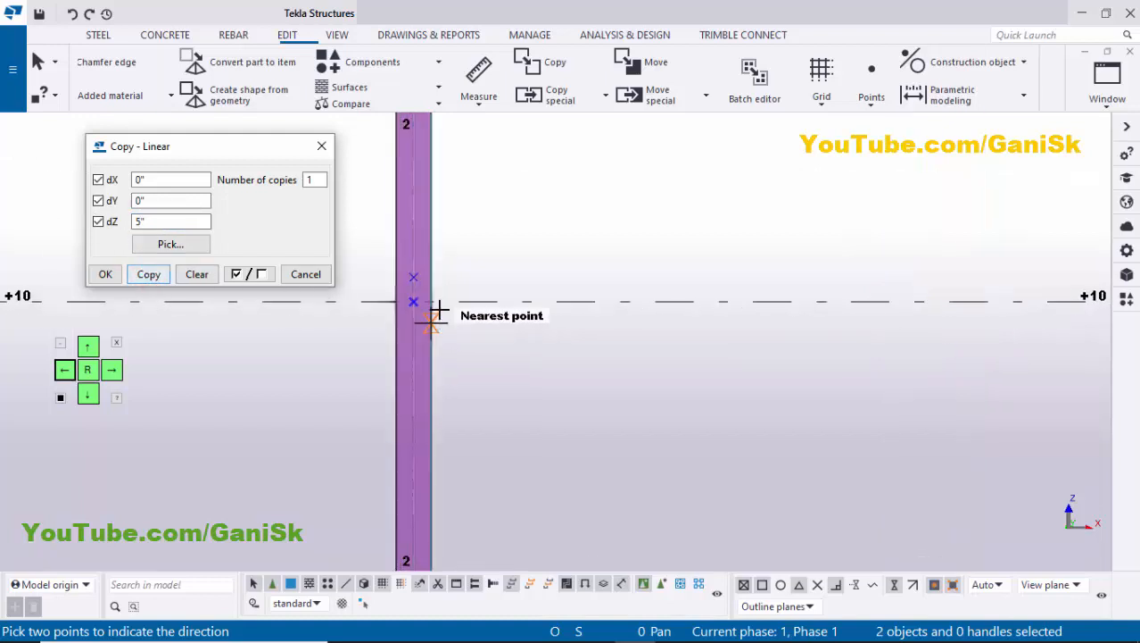
{"action": "double_click", "coordinate": [155, 221]}
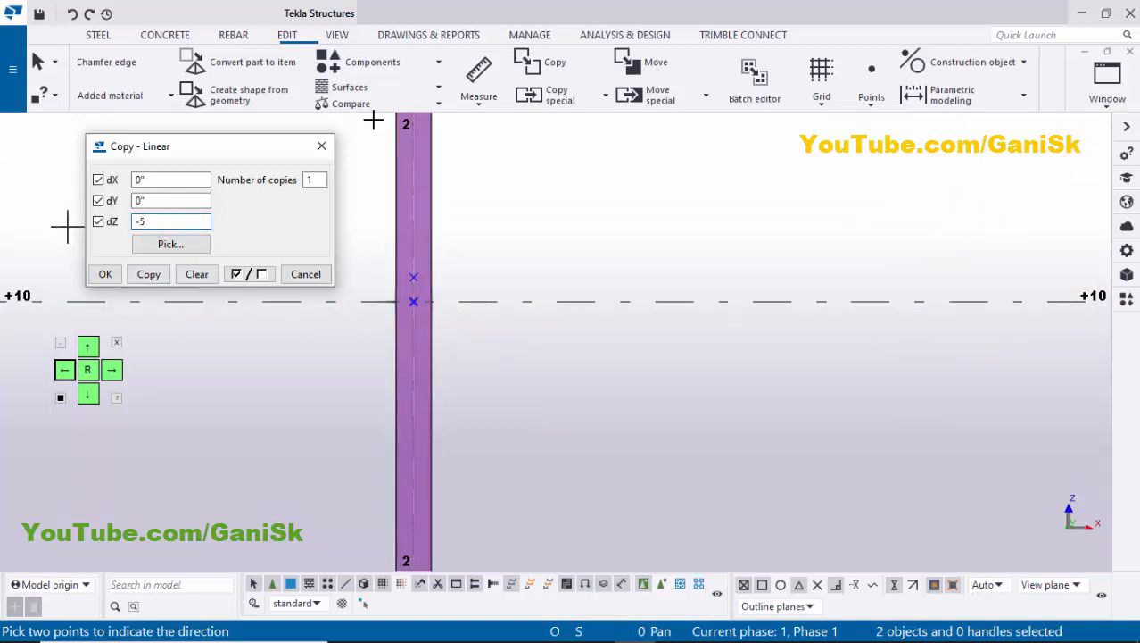
{"action": "left_click", "coordinate": [105, 274]}
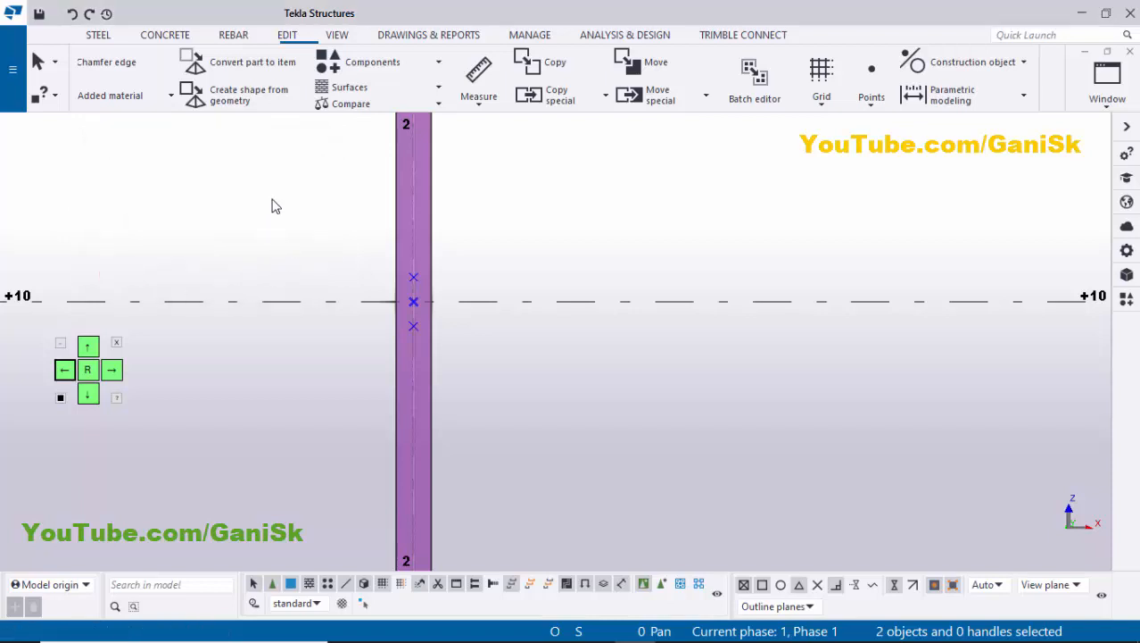
Move the base points of both columns at level +0 up by 1'-0" with a linear move
{"action": "scroll", "coordinate": [462, 315], "scroll_direction": "up", "scroll_amount": 2}
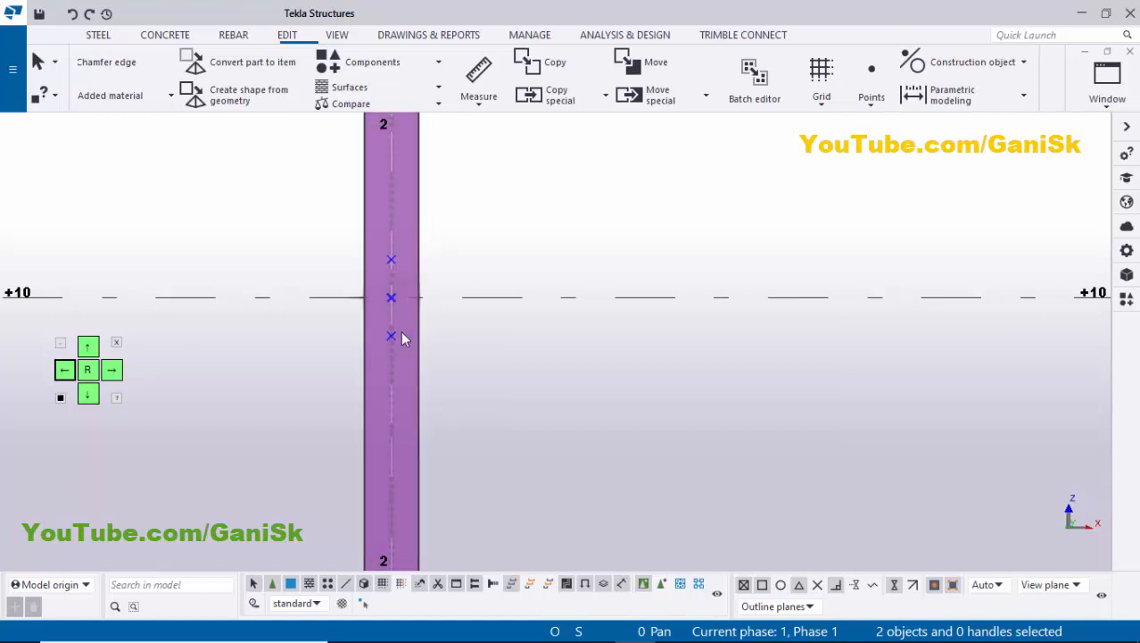
{"action": "scroll", "coordinate": [406, 333], "scroll_direction": "down", "scroll_amount": 6}
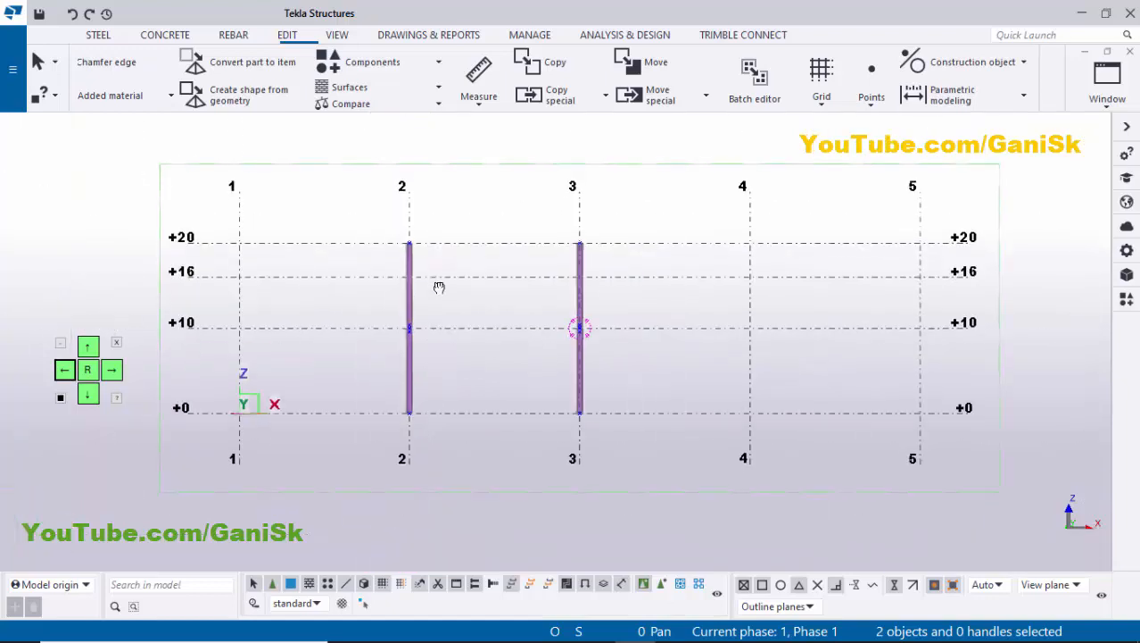
{"action": "scroll", "coordinate": [403, 336], "scroll_direction": "up", "scroll_amount": 5}
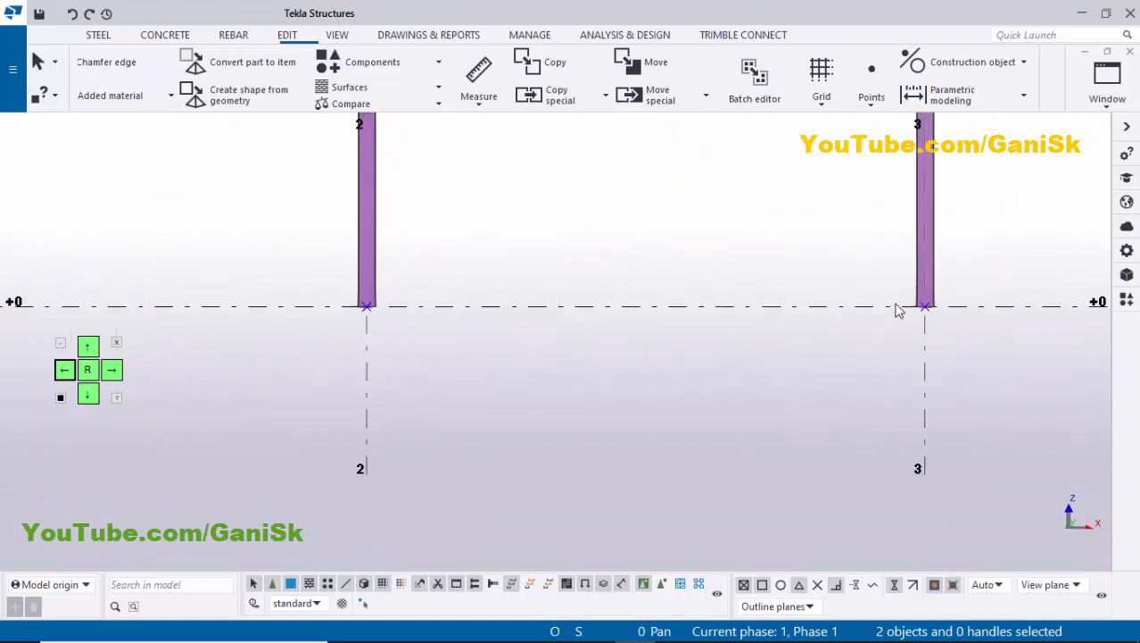
{"action": "left_click_drag", "start_coordinate": [516, 320], "coordinate": [1021, 355]}
{"action": "right_click", "coordinate": [736, 228]}
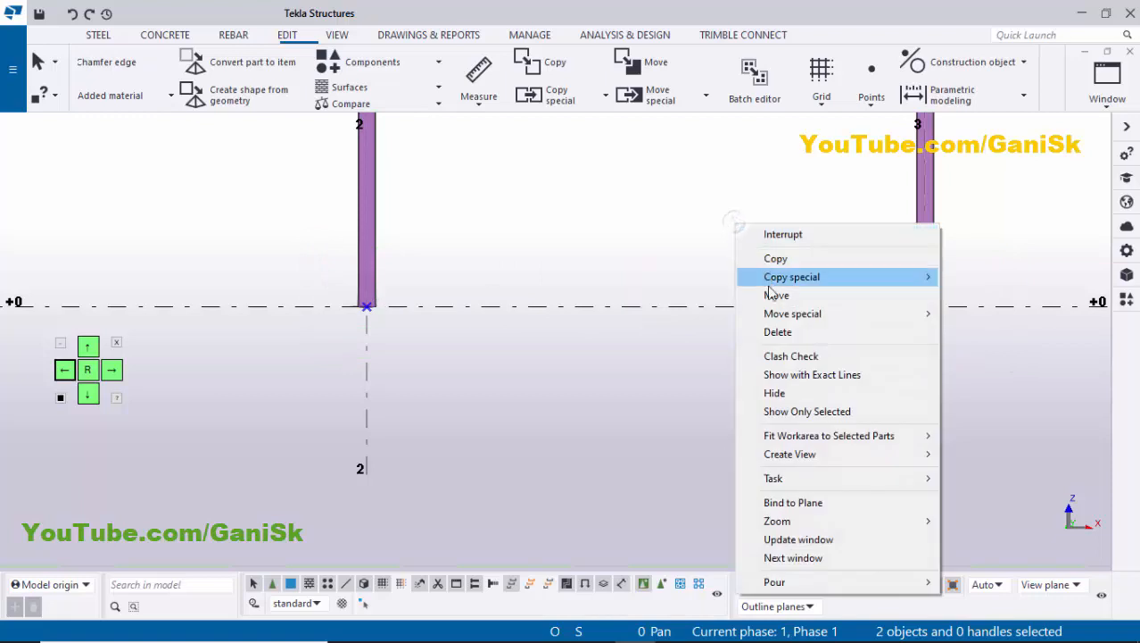
{"action": "mouse_move", "coordinate": [848, 317]}
{"action": "left_click", "coordinate": [975, 314]}
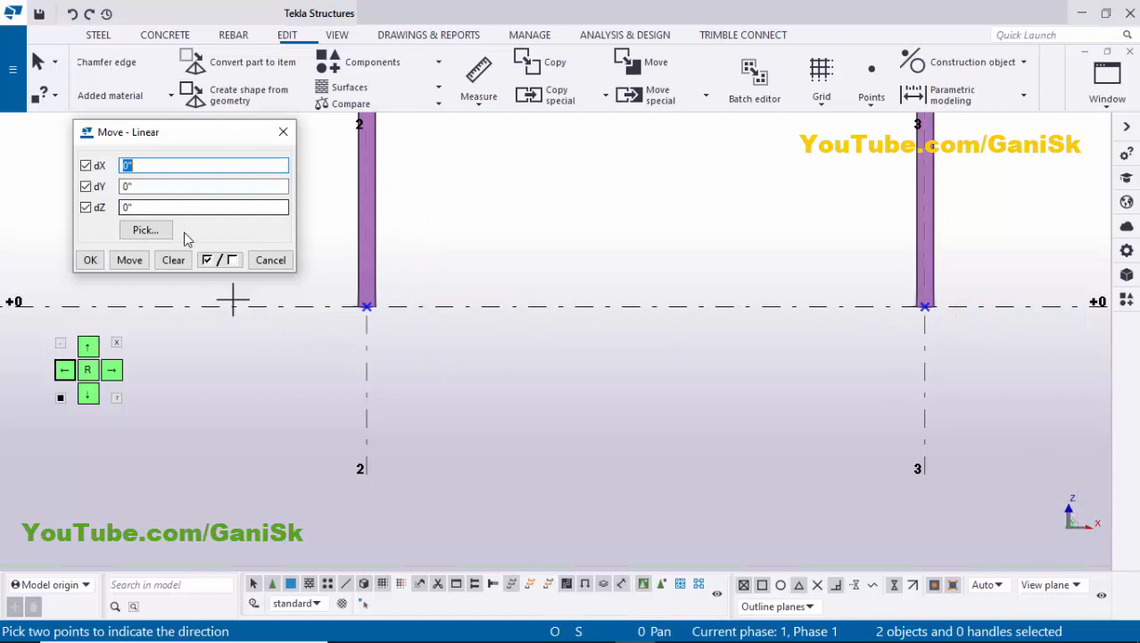
{"action": "left_click", "coordinate": [163, 206]}
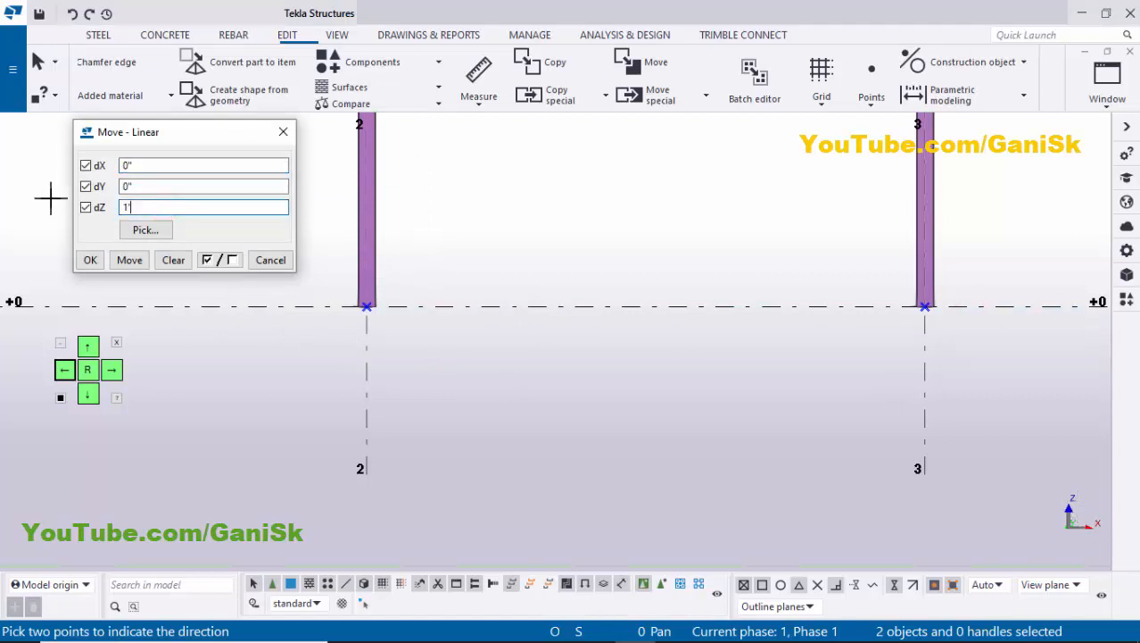
{"action": "type", "text": "1'"}
{"action": "left_click", "coordinate": [123, 260]}
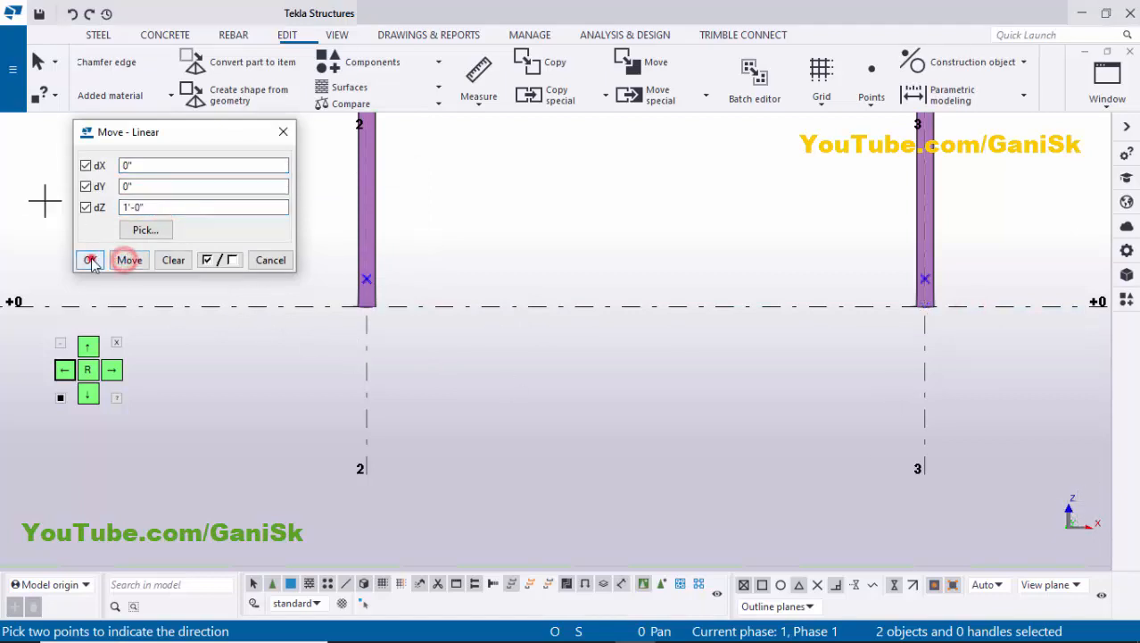
{"action": "left_click", "coordinate": [91, 260]}
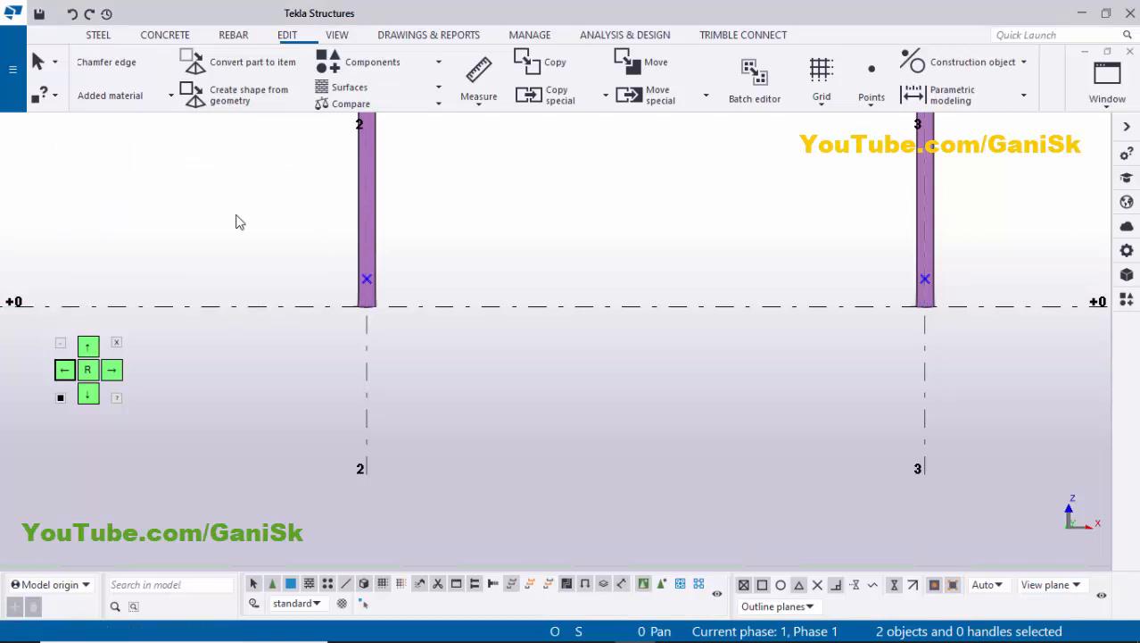
Move the level +20 points of both columns down with a linear move of dZ -1'-0" and end the command
{"action": "scroll", "coordinate": [384, 269], "scroll_direction": "down", "scroll_amount": 3}
{"action": "scroll", "coordinate": [384, 269], "scroll_direction": "up", "scroll_amount": 2}
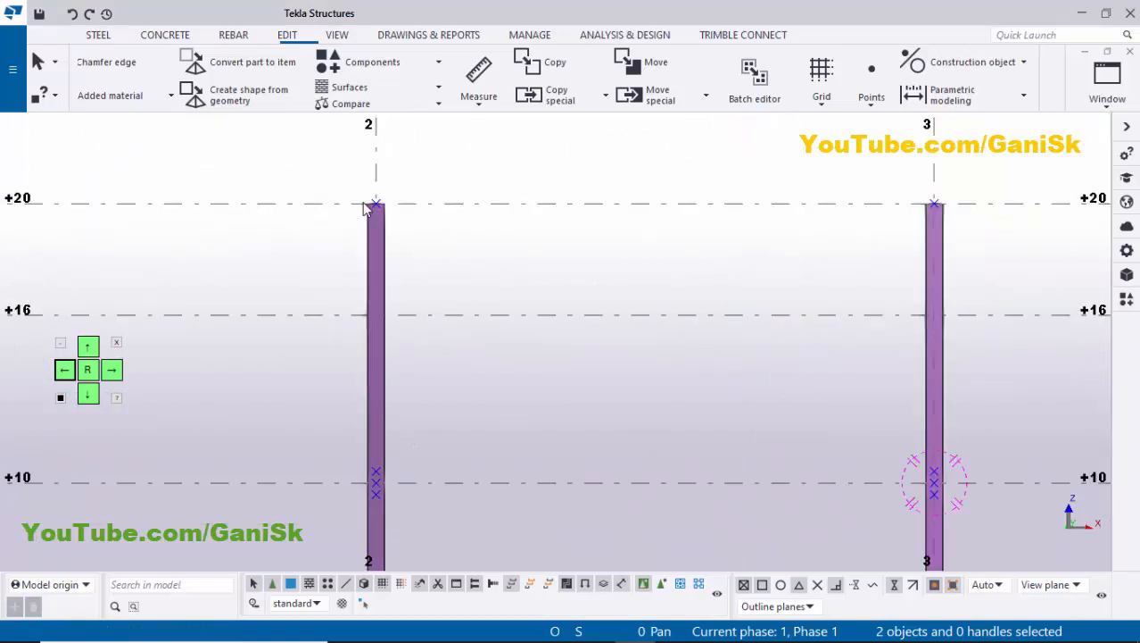
{"action": "left_click_drag", "start_coordinate": [300, 153], "coordinate": [964, 257]}
{"action": "right_click", "coordinate": [710, 148]}
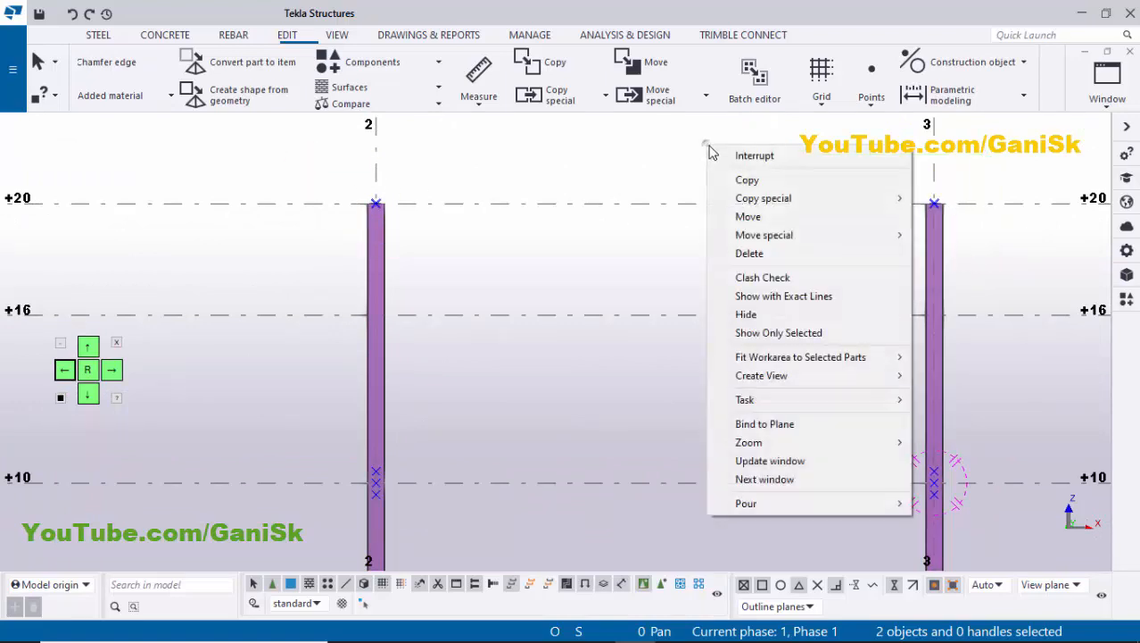
{"action": "mouse_move", "coordinate": [777, 235]}
{"action": "left_click", "coordinate": [951, 236]}
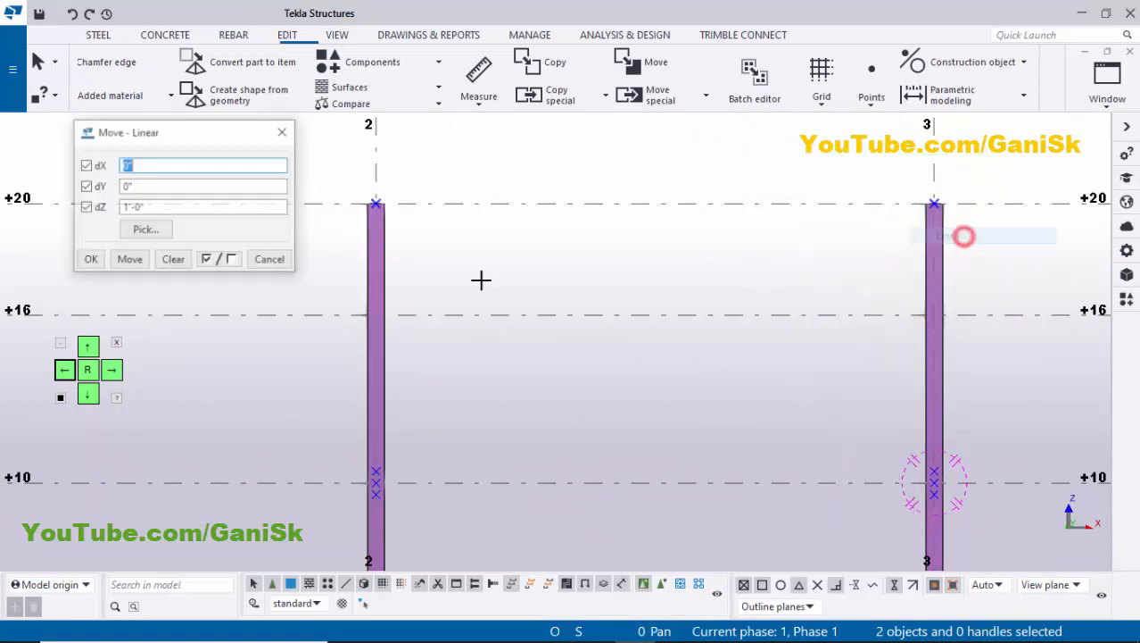
{"action": "left_click", "coordinate": [159, 207]}
{"action": "double_click", "coordinate": [160, 207]}
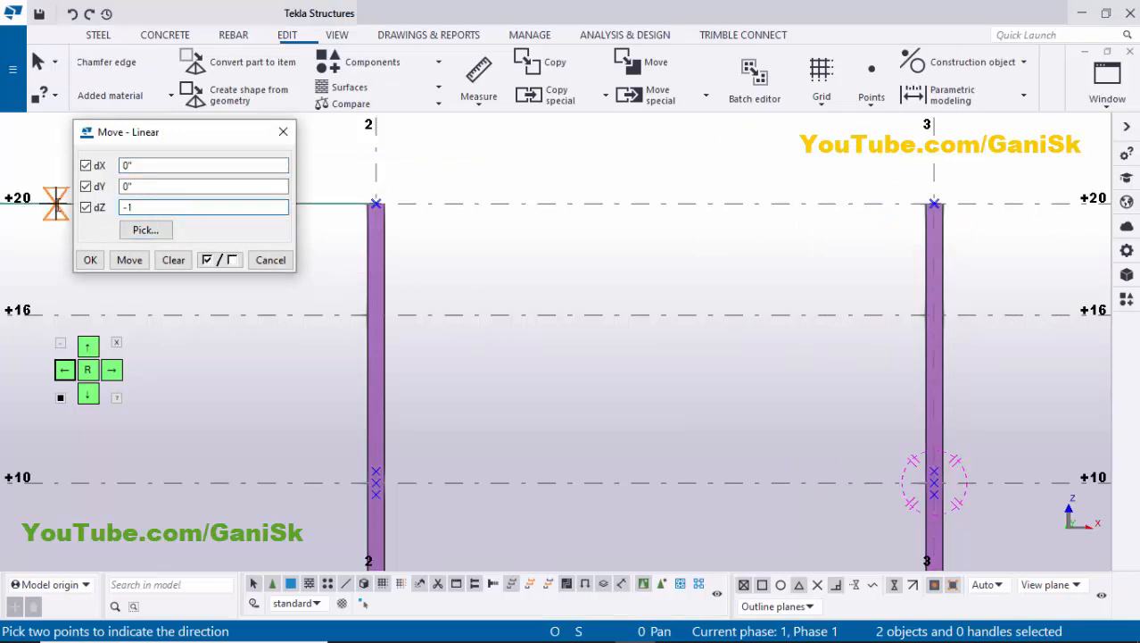
{"action": "left_click", "coordinate": [128, 260]}
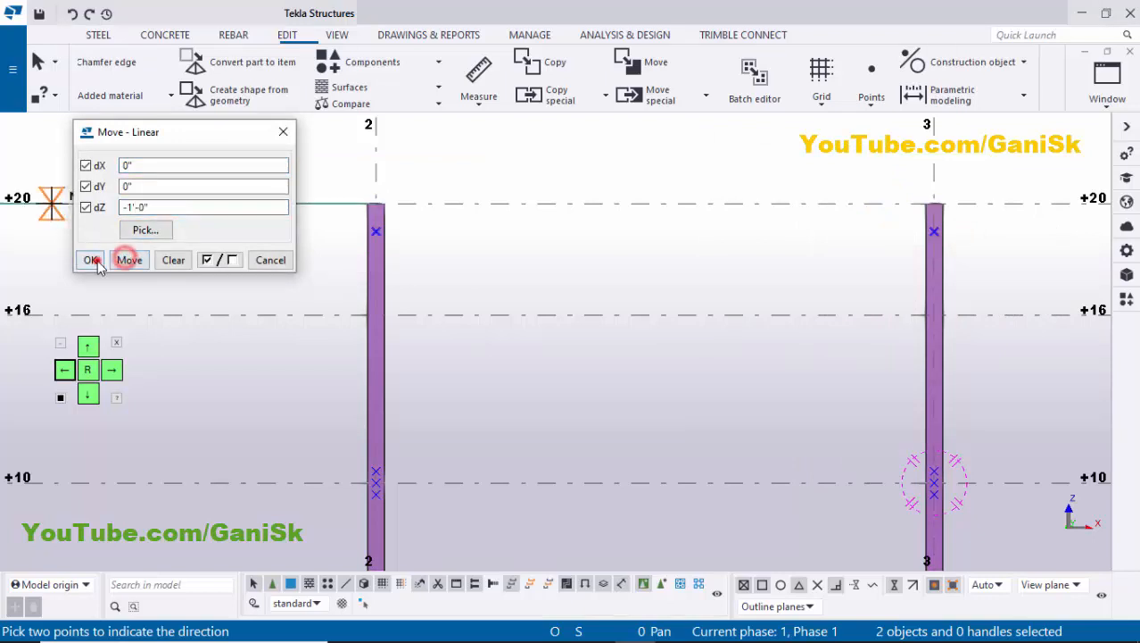
{"action": "left_click", "coordinate": [93, 259]}
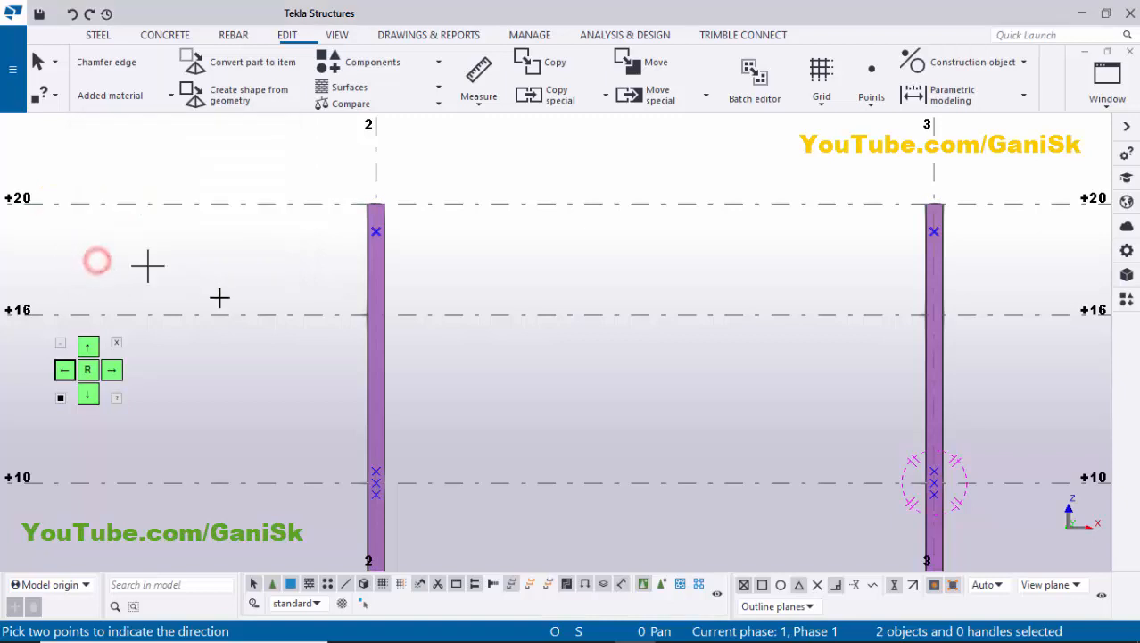
{"action": "right_click", "coordinate": [230, 172]}
{"action": "left_click", "coordinate": [270, 258]}
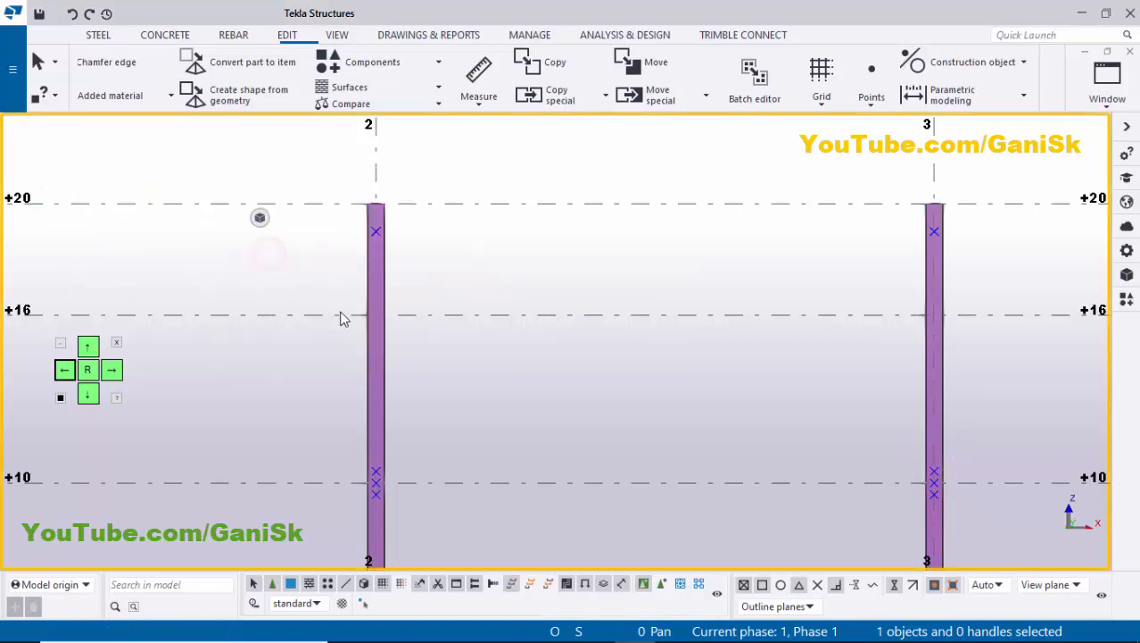
Create a steel beam from the lowest point on the grid 2 column to the point just below level +10 on the grid 3 column
{"action": "scroll", "coordinate": [356, 285], "scroll_direction": "down", "scroll_amount": 4}
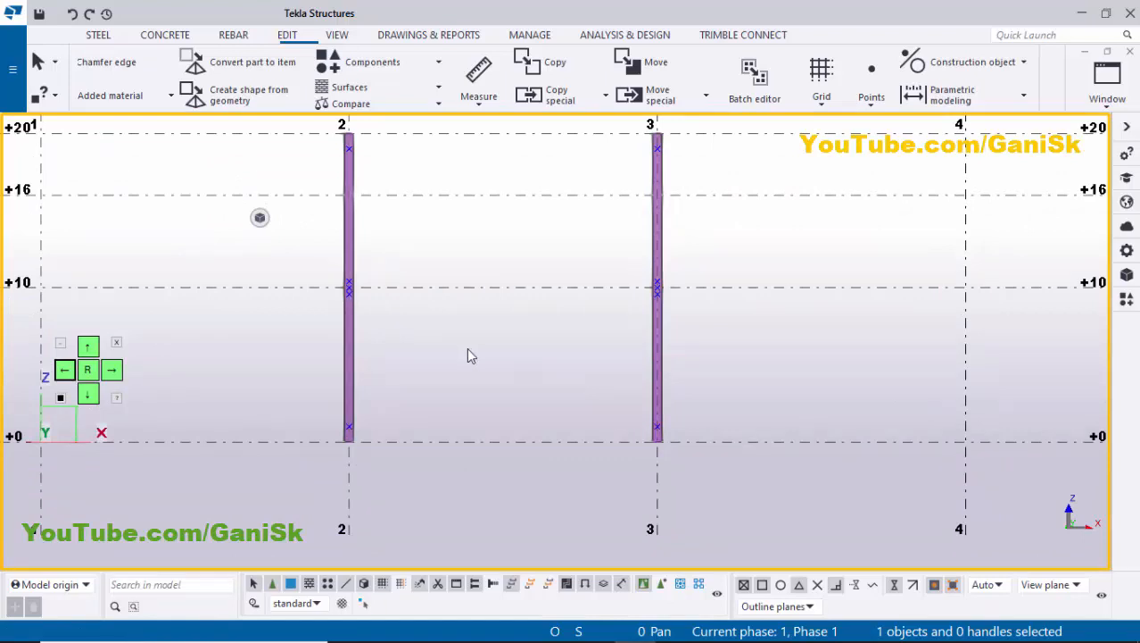
{"action": "middle_click_drag", "start_coordinate": [495, 375], "coordinate": [498, 393]}
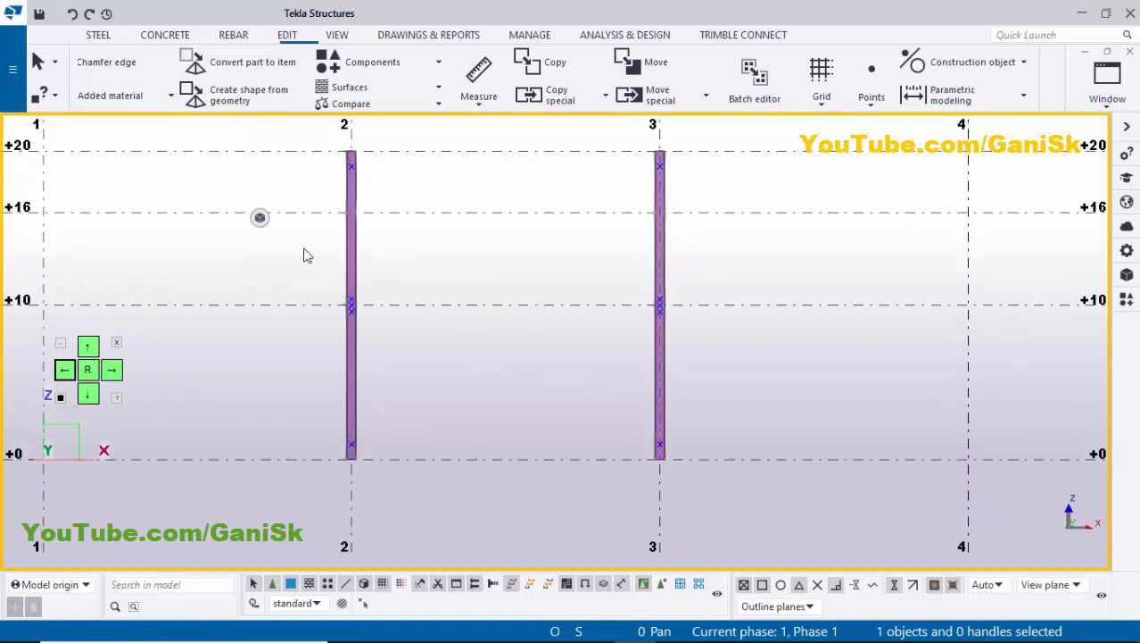
{"action": "left_click", "coordinate": [99, 34]}
{"action": "left_click", "coordinate": [152, 71]}
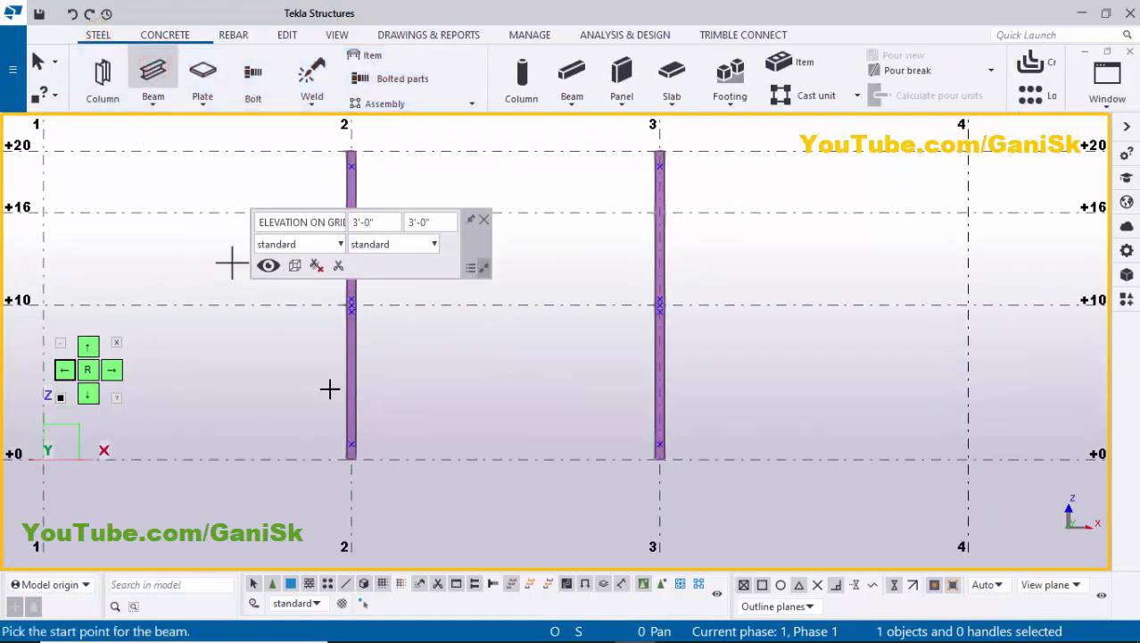
{"action": "scroll", "coordinate": [368, 437], "scroll_direction": "up", "scroll_amount": 3}
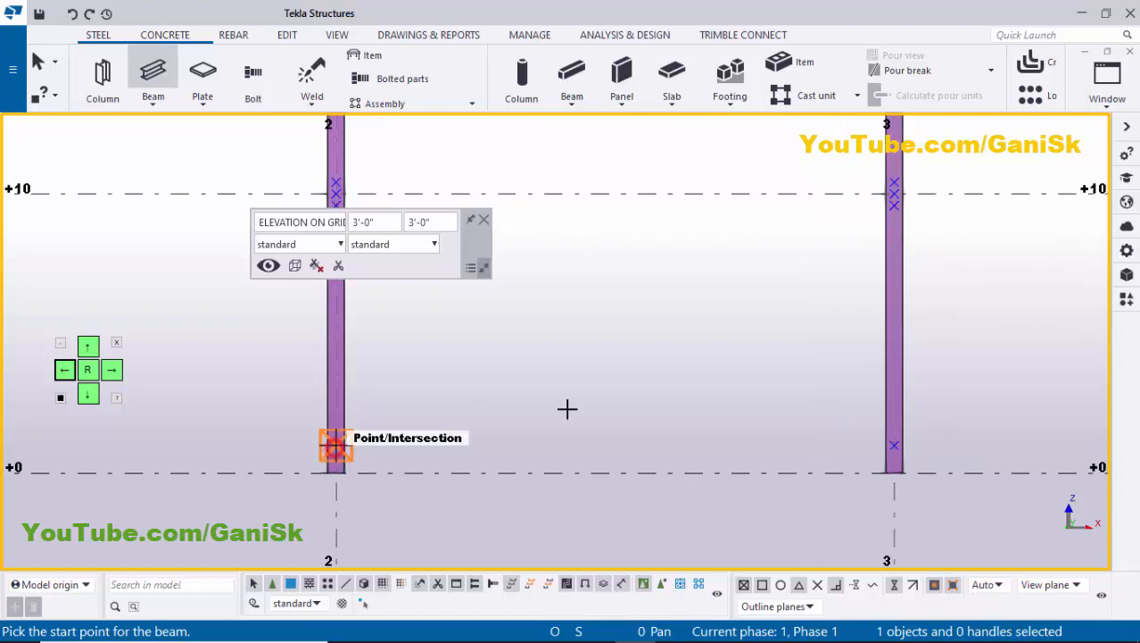
{"action": "left_click", "coordinate": [336, 445]}
{"action": "middle_click_drag", "start_coordinate": [579, 446], "coordinate": [458, 533]}
{"action": "scroll", "coordinate": [767, 302], "scroll_direction": "up", "scroll_amount": 2}
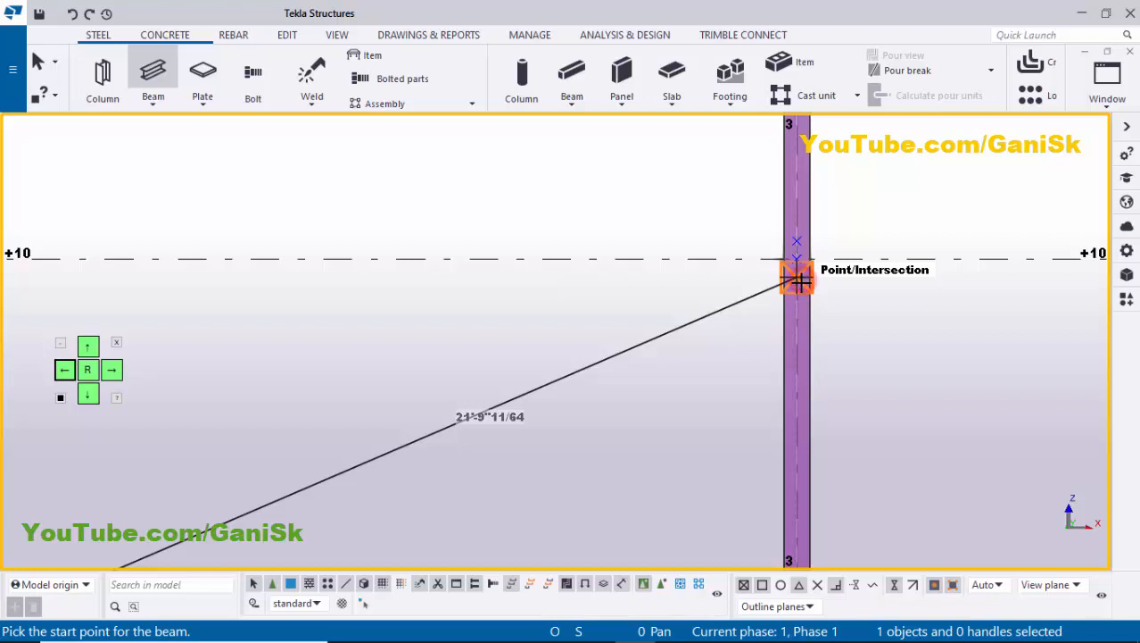
{"action": "left_click", "coordinate": [745, 353]}
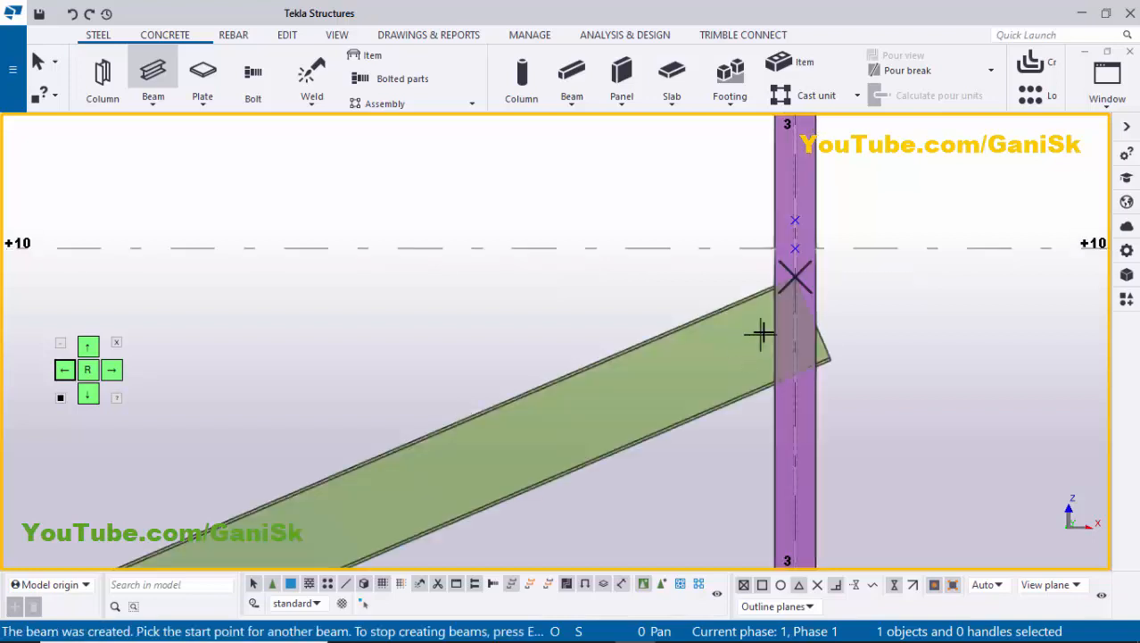
{"action": "key", "text": "Escape"}
Apply the saved Angle properties to the diagonal beam between the grid 2 and grid 3 columns
{"action": "scroll", "coordinate": [702, 365], "scroll_direction": "down", "scroll_amount": 5}
{"action": "middle_click_drag", "start_coordinate": [713, 278], "coordinate": [806, 143]}
{"action": "scroll", "coordinate": [571, 344], "scroll_direction": "up", "scroll_amount": 2}
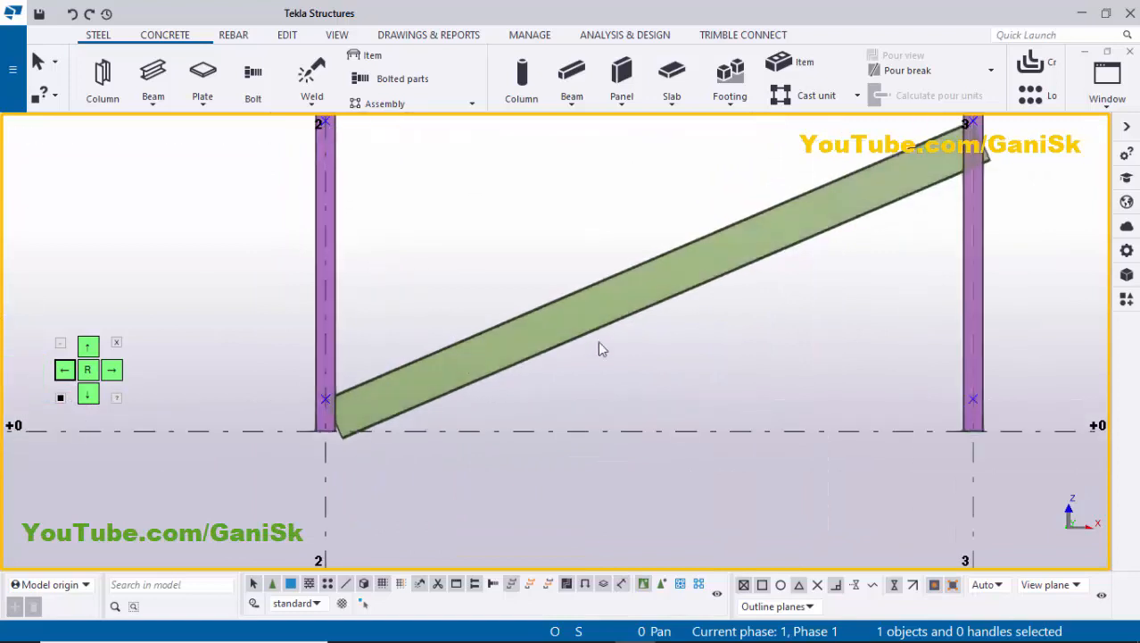
{"action": "middle_click_drag", "start_coordinate": [599, 342], "coordinate": [500, 383]}
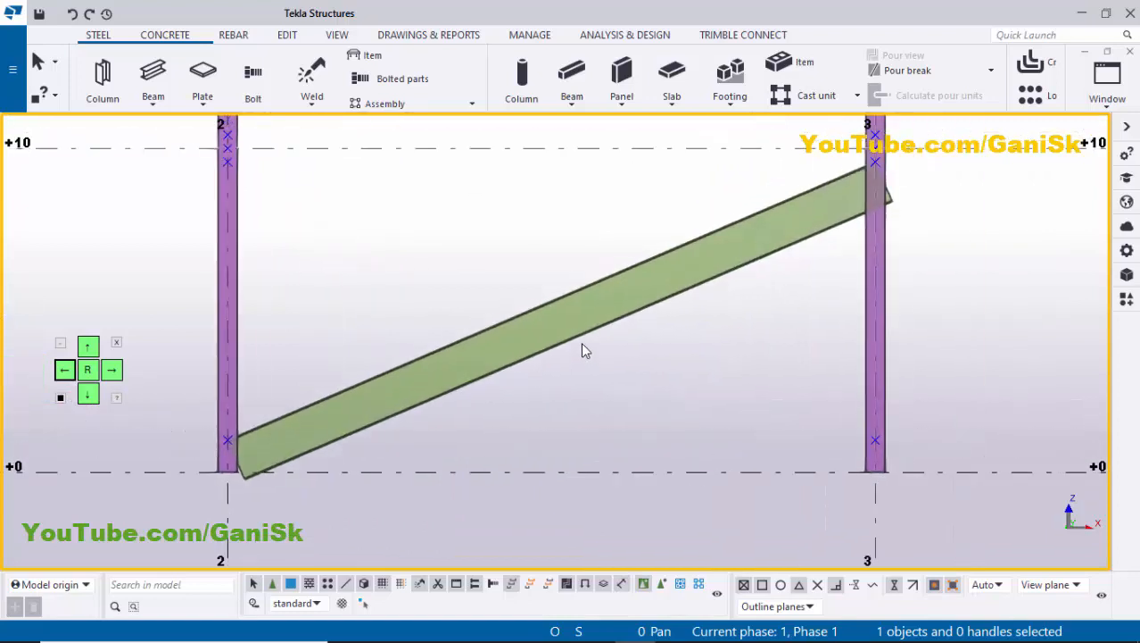
{"action": "double_click", "coordinate": [582, 337]}
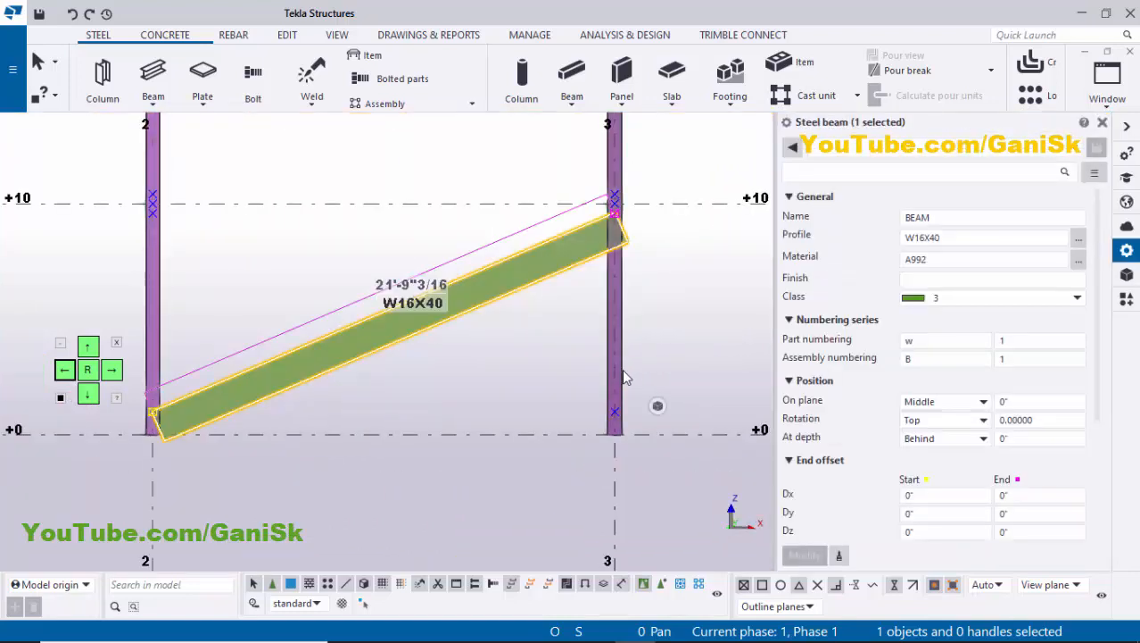
{"action": "left_click", "coordinate": [919, 147]}
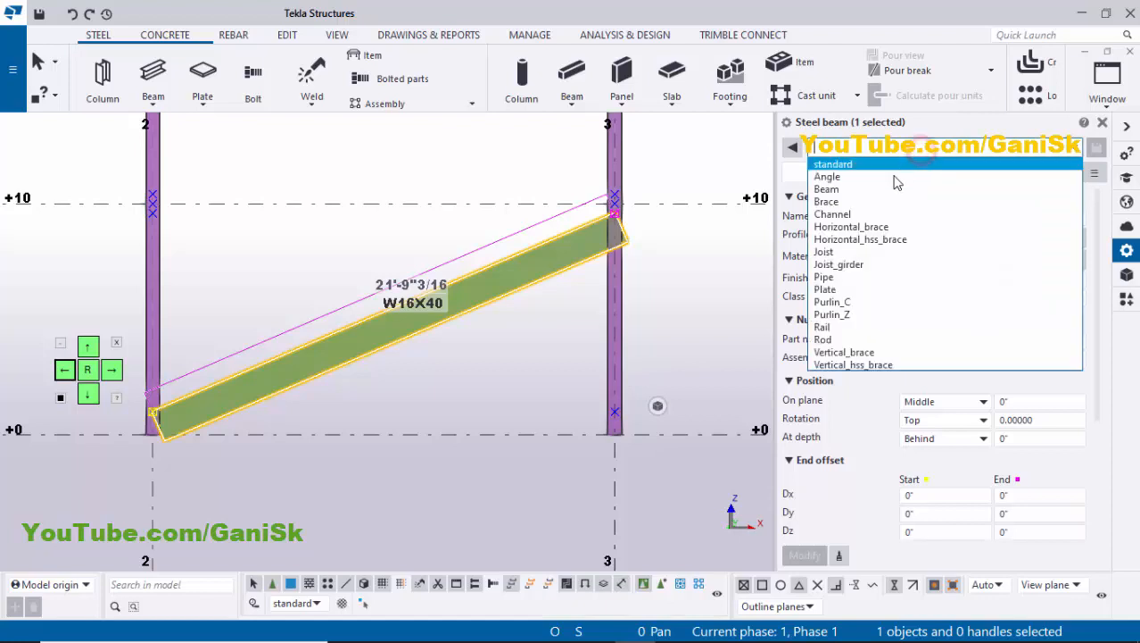
{"action": "left_click", "coordinate": [892, 177]}
{"action": "left_click", "coordinate": [804, 555]}
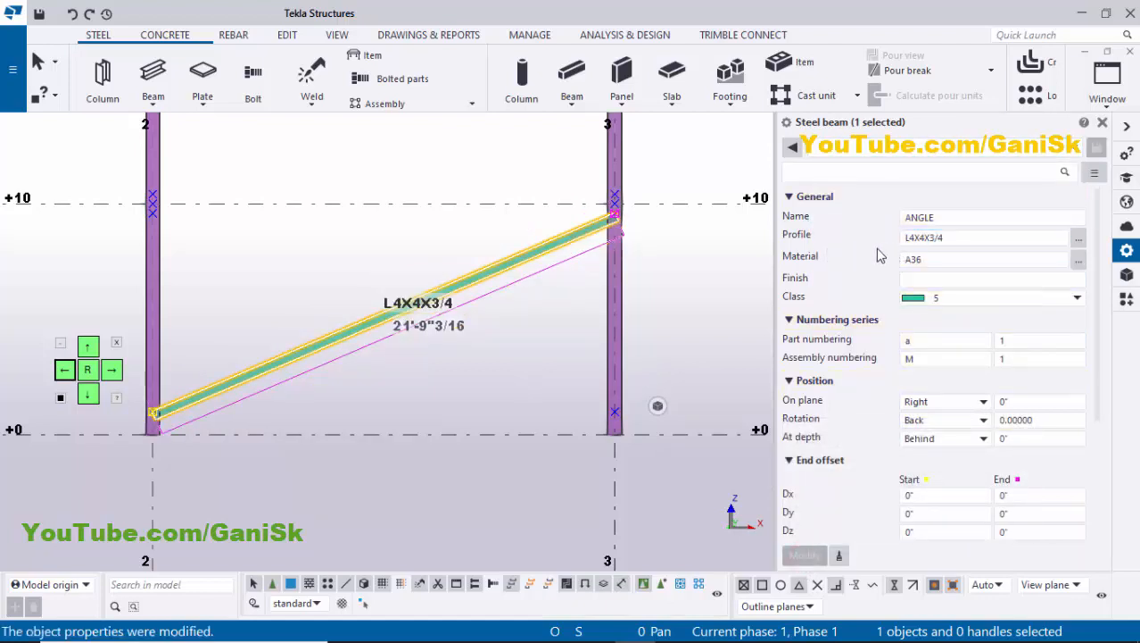
Change the diagonal member's profile to L3X3X1/4 from the L profiles catalog, apply the modification, and close its properties
{"action": "left_click", "coordinate": [914, 239]}
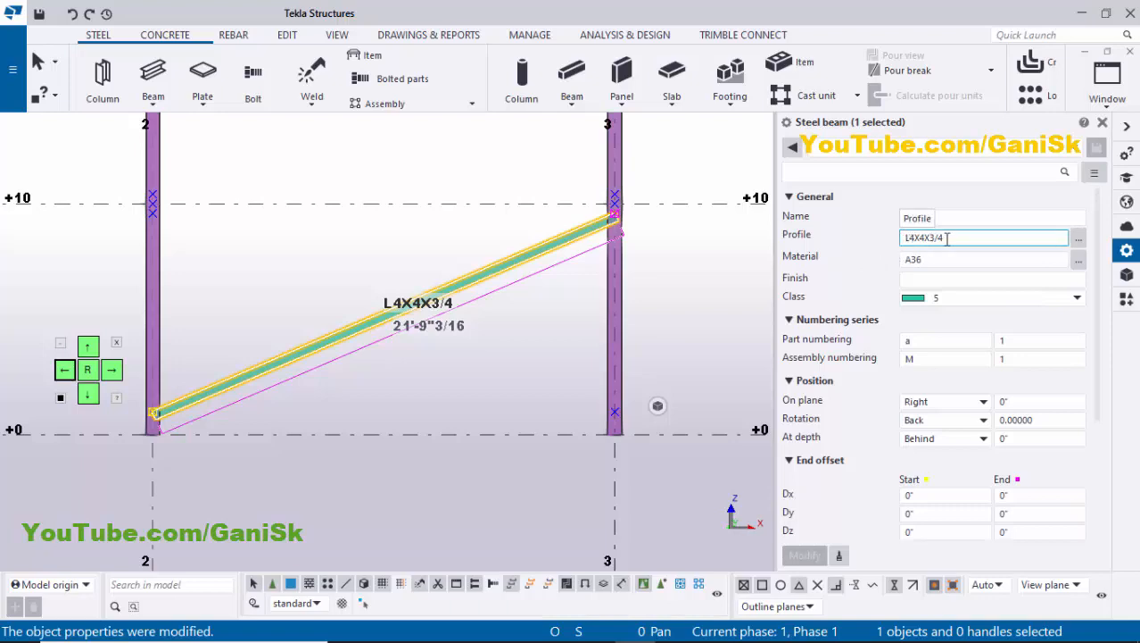
{"action": "left_click", "coordinate": [1078, 239]}
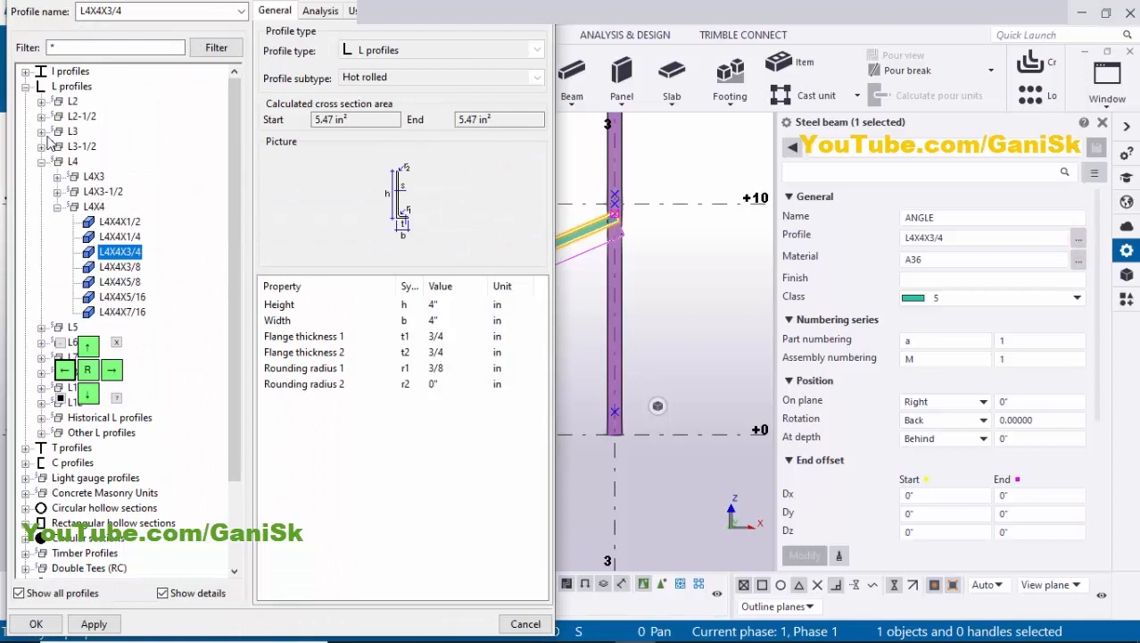
{"action": "left_click", "coordinate": [41, 131]}
{"action": "left_click", "coordinate": [57, 176]}
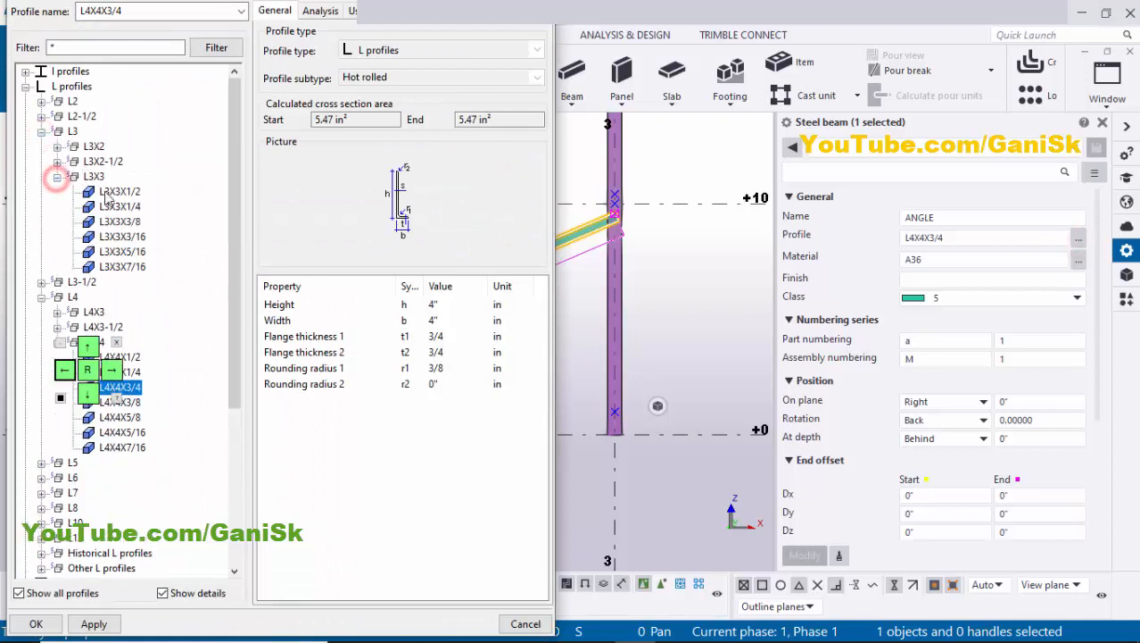
{"action": "left_click", "coordinate": [120, 206]}
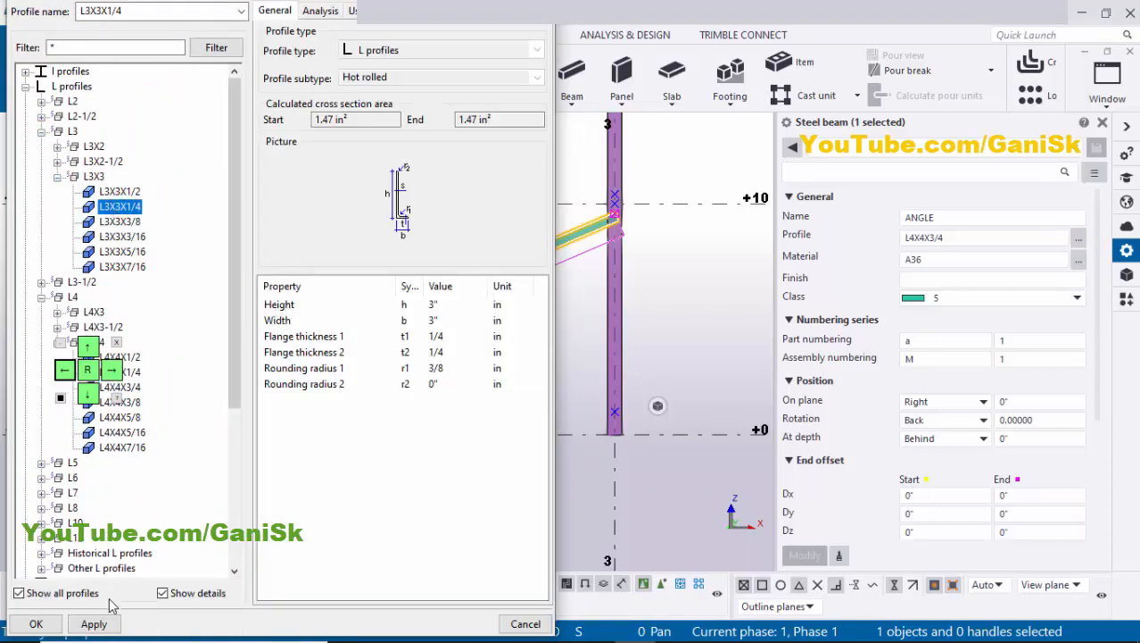
{"action": "left_click", "coordinate": [94, 624]}
{"action": "left_click", "coordinate": [36, 623]}
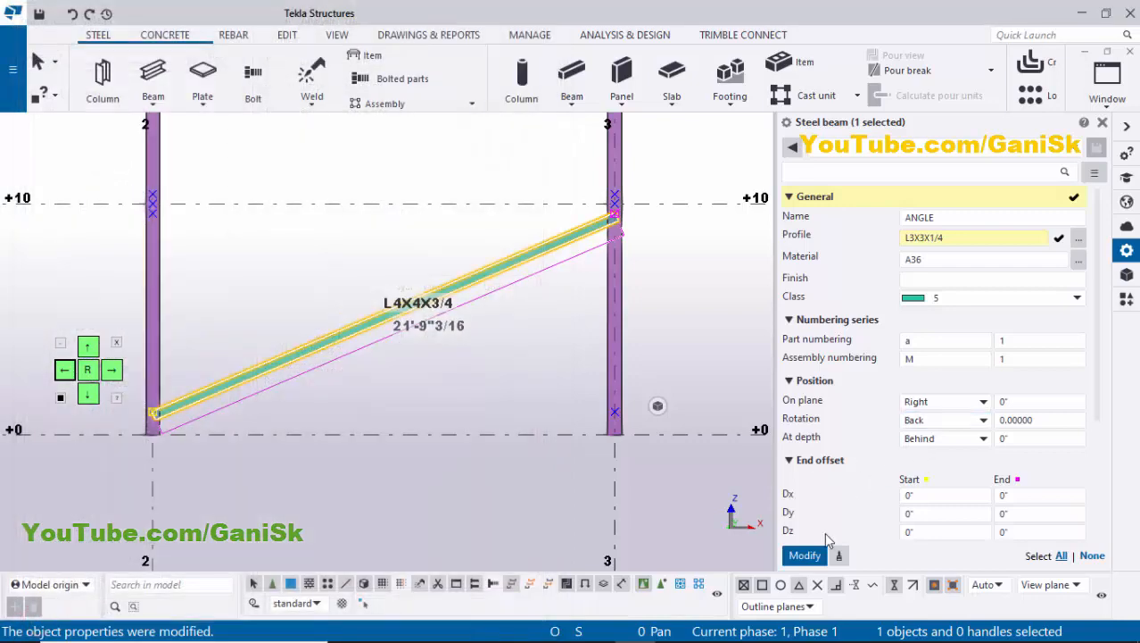
{"action": "left_click", "coordinate": [806, 556]}
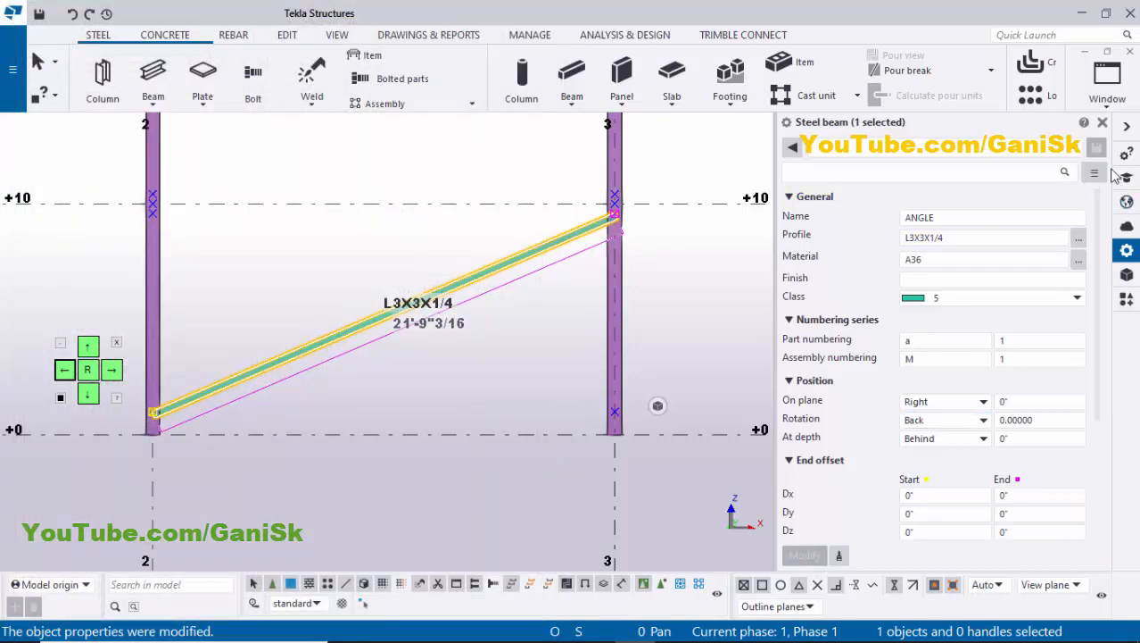
{"action": "left_click", "coordinate": [1103, 125]}
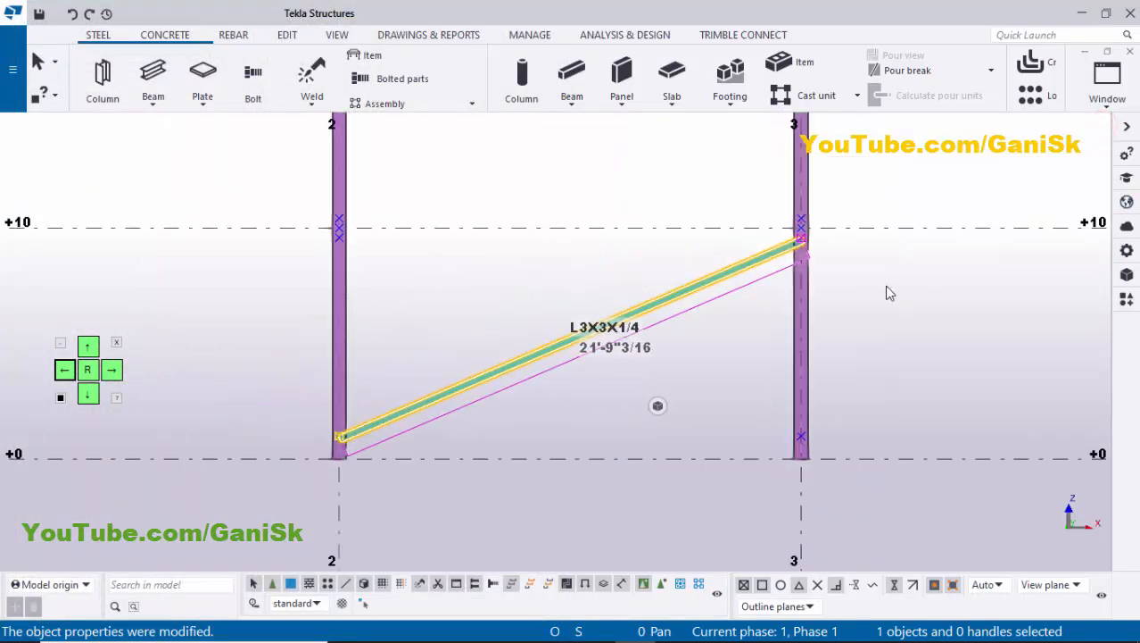
{"action": "left_click", "coordinate": [908, 265]}
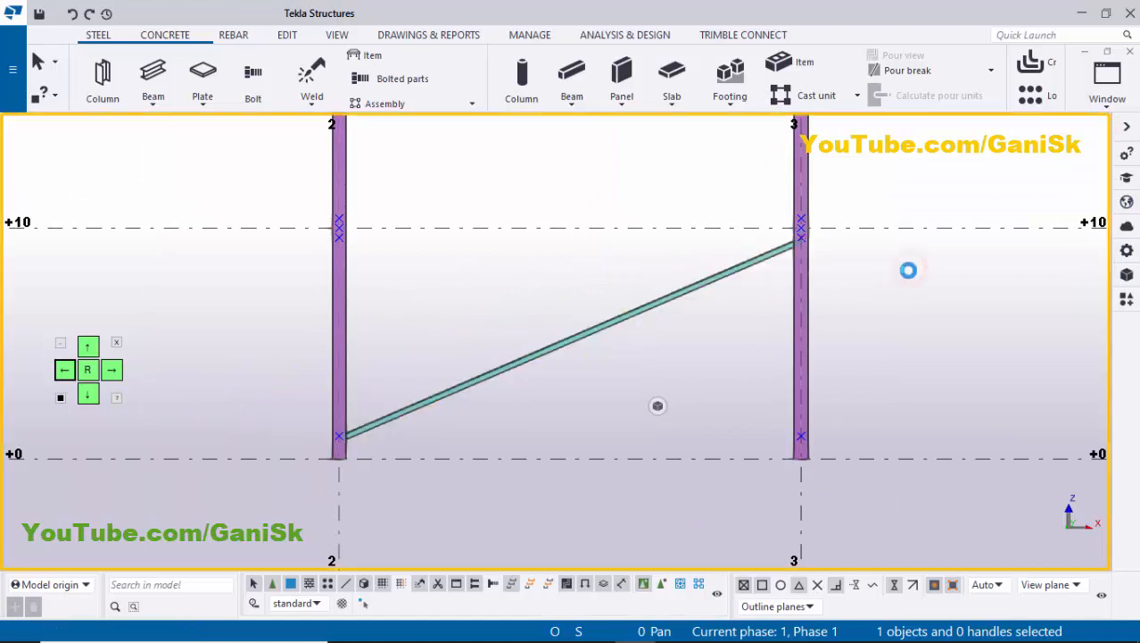
{"action": "right_click", "coordinate": [908, 265]}
{"action": "left_click", "coordinate": [948, 362]}
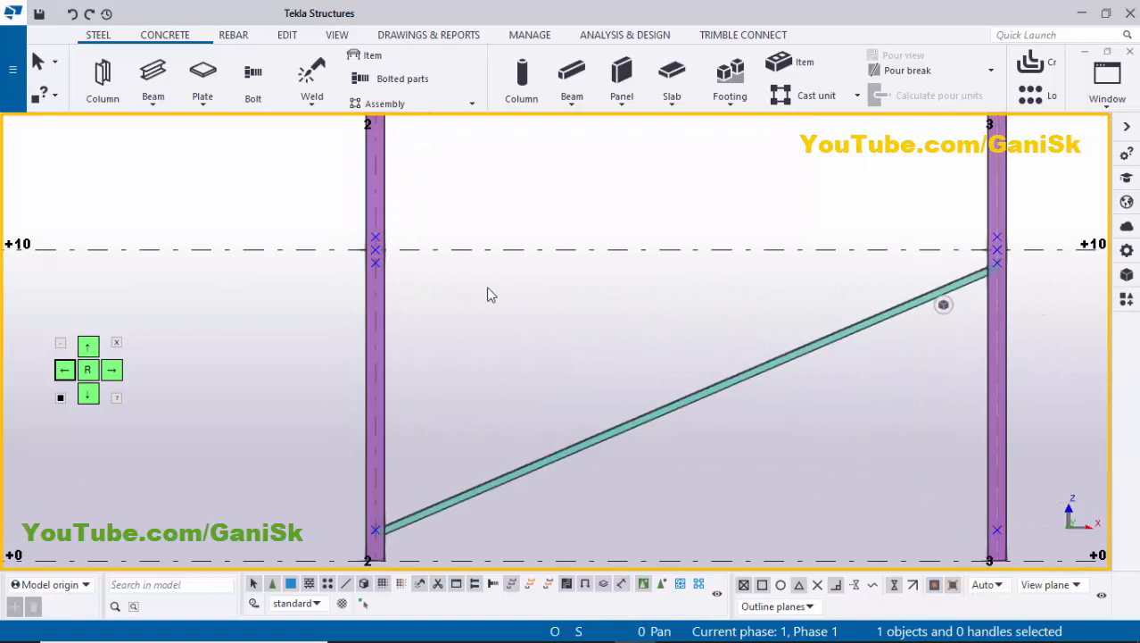
Create a crossing diagonal brace from the point just below level +10 on the grid 2 column to the lowest point on the grid 3 column
{"action": "left_click", "coordinate": [152, 76]}
{"action": "scroll", "coordinate": [367, 257], "scroll_direction": "up", "scroll_amount": 1}
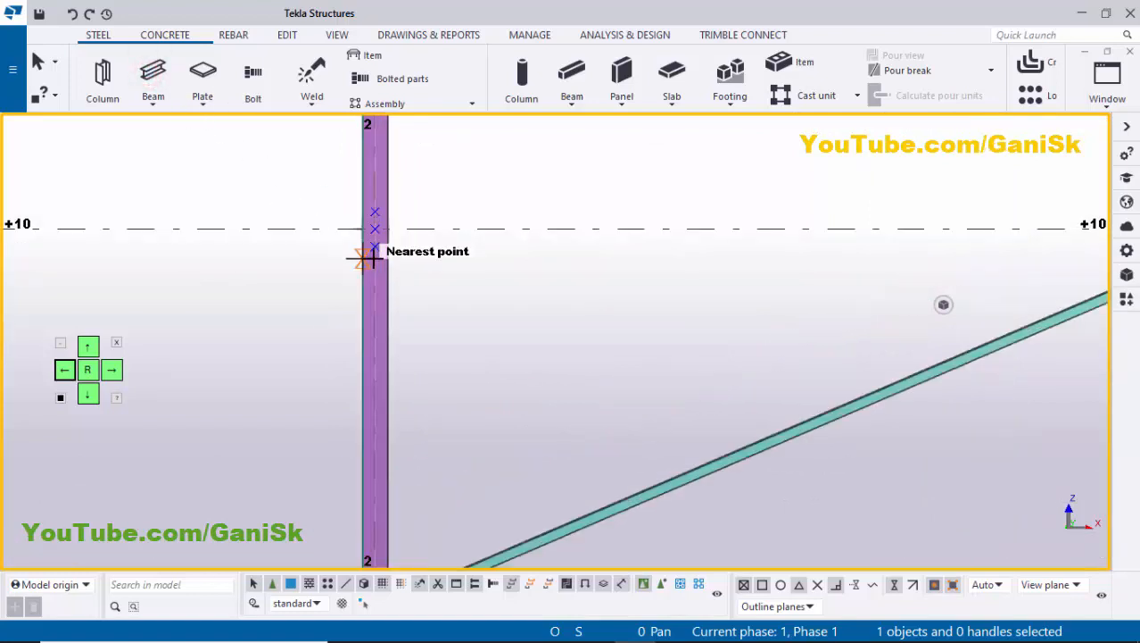
{"action": "scroll", "coordinate": [664, 373], "scroll_direction": "down", "scroll_amount": 3}
{"action": "middle_click_drag", "start_coordinate": [664, 373], "coordinate": [493, 220]}
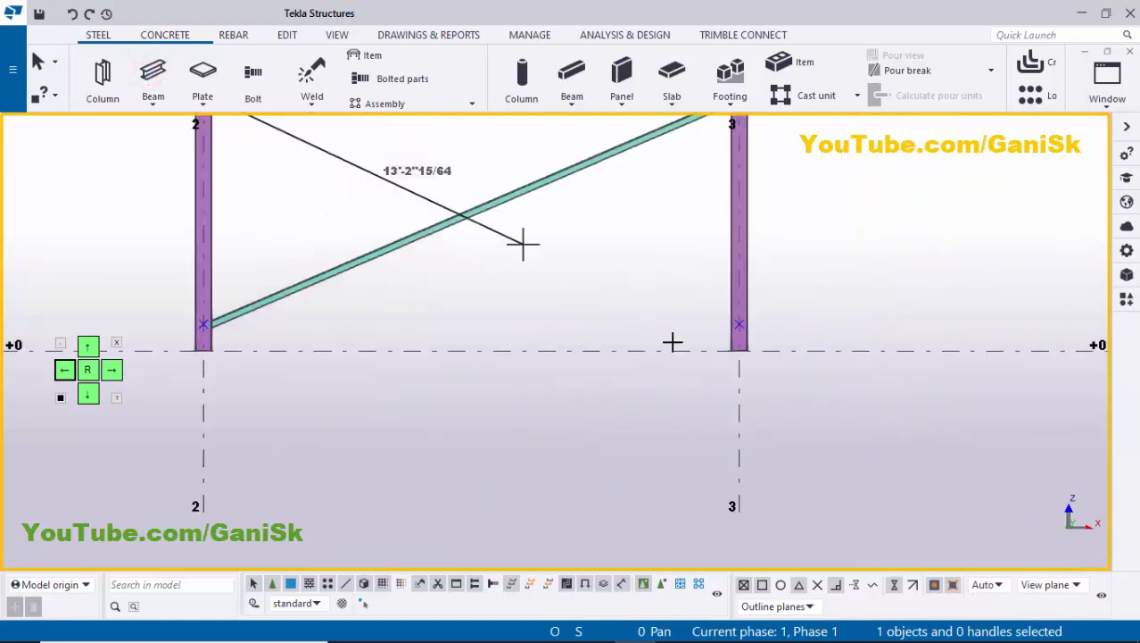
{"action": "scroll", "coordinate": [717, 347], "scroll_direction": "up", "scroll_amount": 2}
{"action": "left_click", "coordinate": [748, 317]}
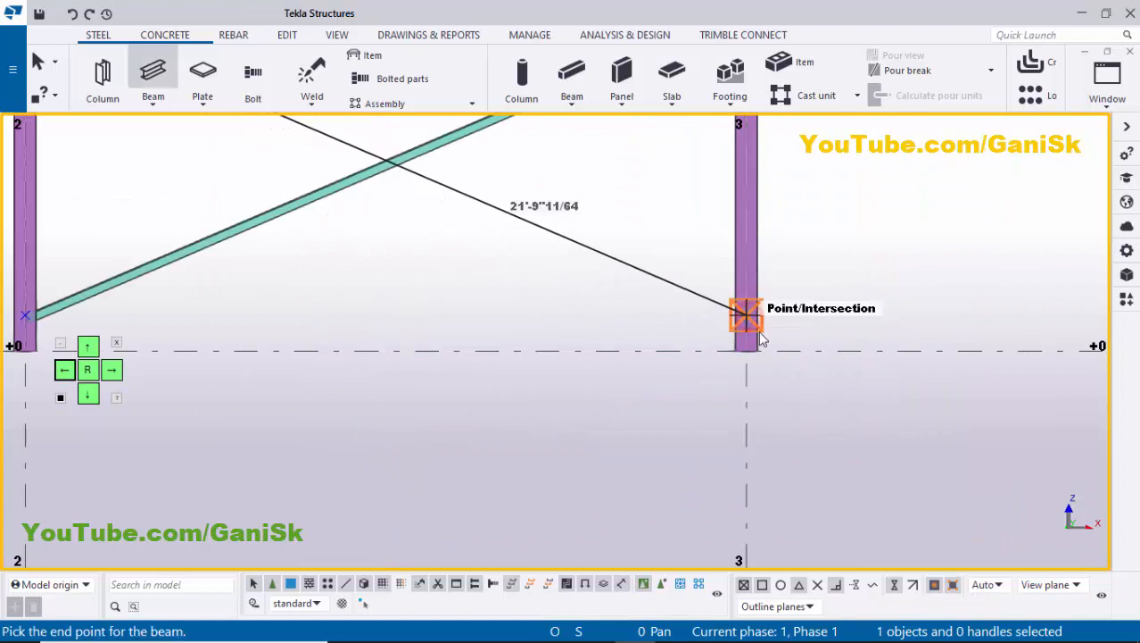
{"action": "left_click", "coordinate": [761, 334]}
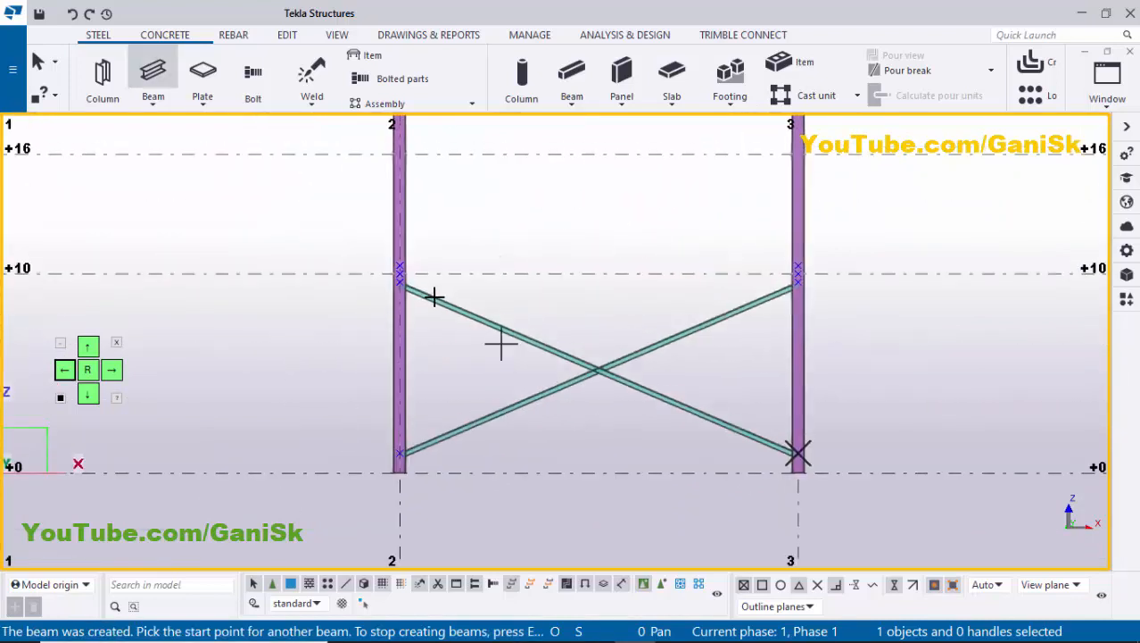
Create a horizontal member at level +10 between the middle points on the grid 2 and grid 3 columns
{"action": "scroll", "coordinate": [390, 275], "scroll_direction": "up", "scroll_amount": 5}
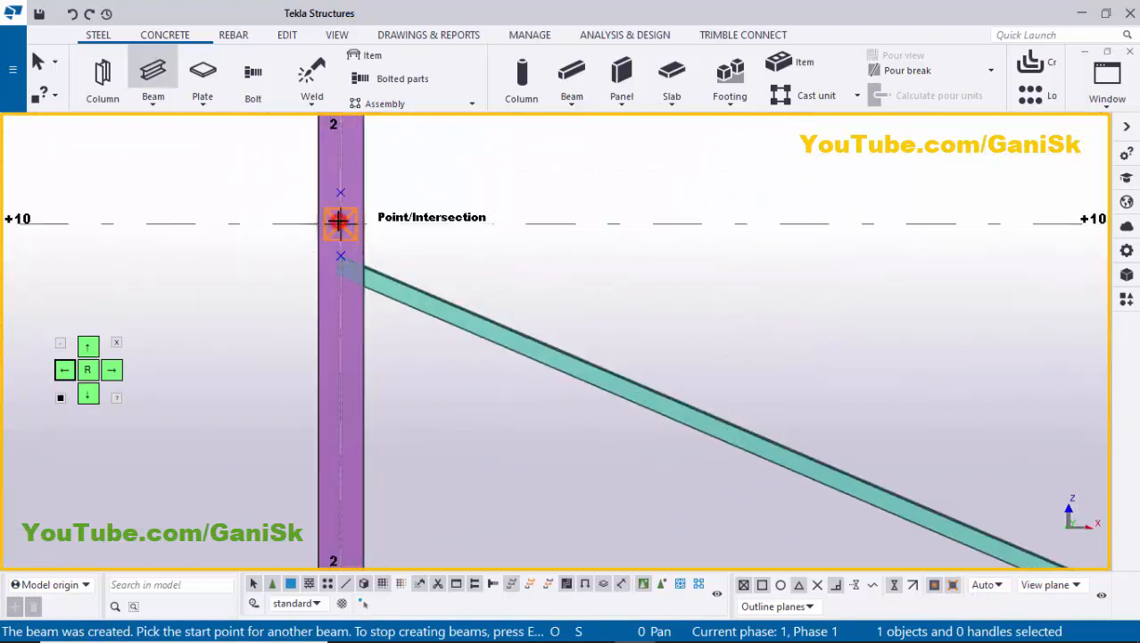
{"action": "left_click", "coordinate": [340, 222]}
{"action": "scroll", "coordinate": [229, 250], "scroll_direction": "down", "scroll_amount": 4}
{"action": "scroll", "coordinate": [767, 250], "scroll_direction": "up", "scroll_amount": 4}
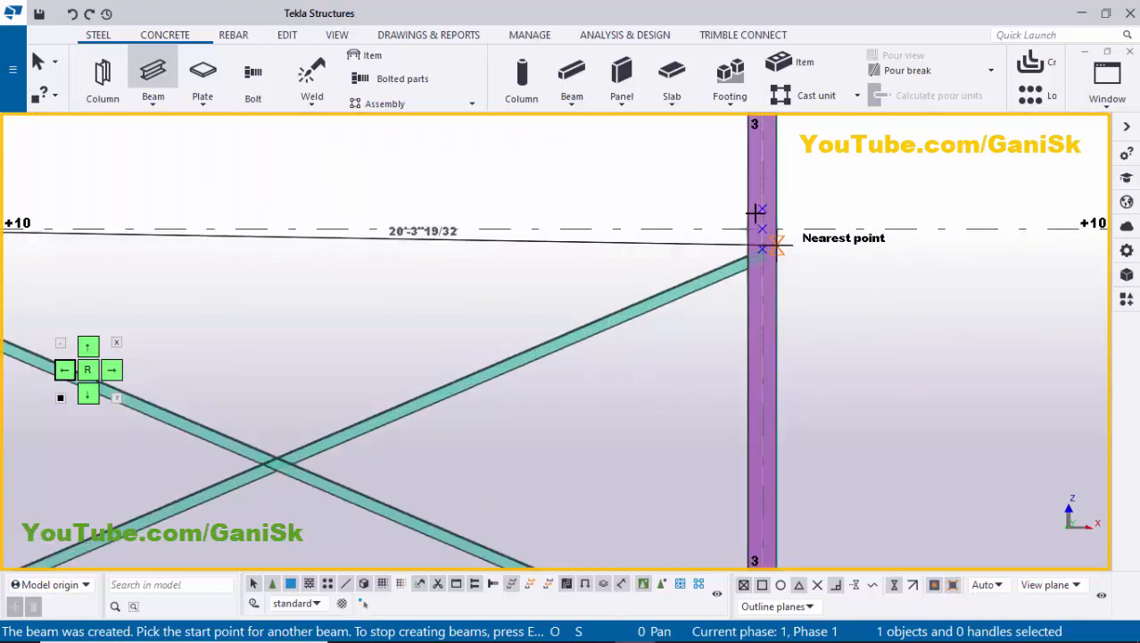
{"action": "scroll", "coordinate": [756, 212], "scroll_direction": "up", "scroll_amount": 2}
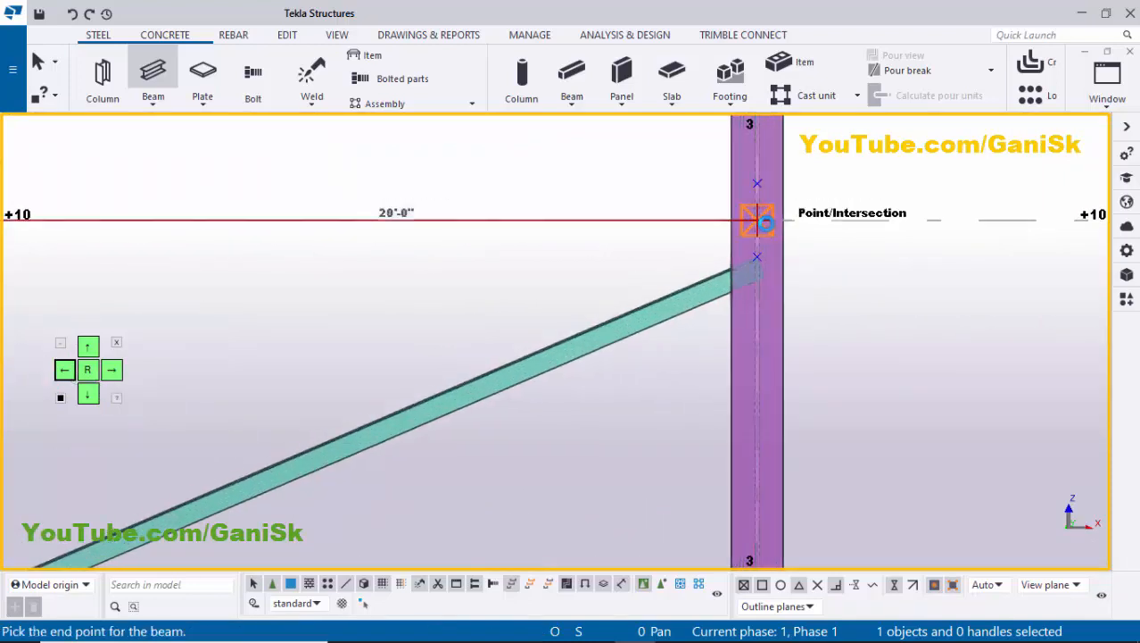
{"action": "left_click", "coordinate": [763, 221]}
Create a diagonal brace from the point just above level +10 on the grid 2 column to the point below level +20 on the grid 3 column
{"action": "scroll", "coordinate": [232, 250], "scroll_direction": "down", "scroll_amount": 3}
{"action": "middle_click_drag", "start_coordinate": [299, 271], "coordinate": [592, 385]}
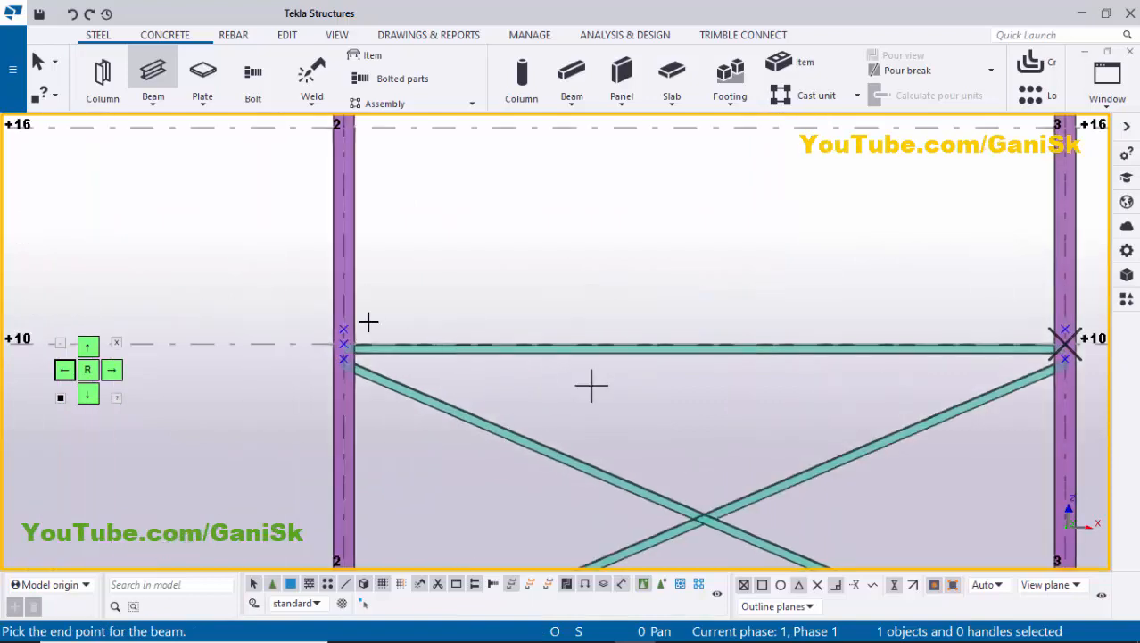
{"action": "scroll", "coordinate": [369, 323], "scroll_direction": "up", "scroll_amount": 3}
{"action": "left_click", "coordinate": [313, 344]}
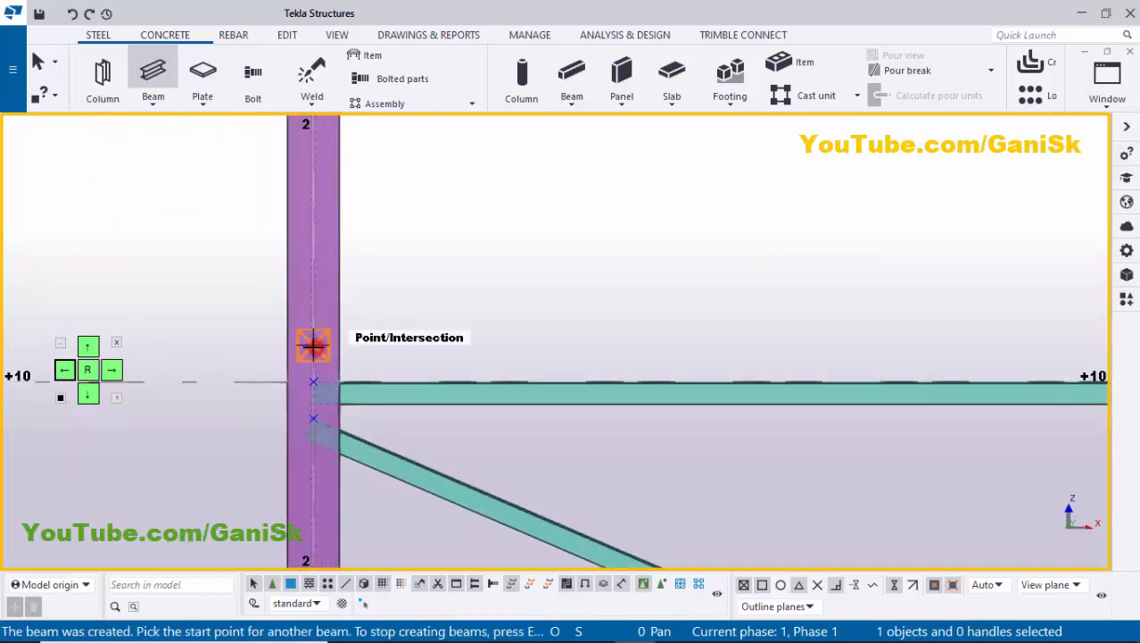
{"action": "scroll", "coordinate": [319, 344], "scroll_direction": "down", "scroll_amount": 5}
{"action": "scroll", "coordinate": [636, 331], "scroll_direction": "up", "scroll_amount": 4}
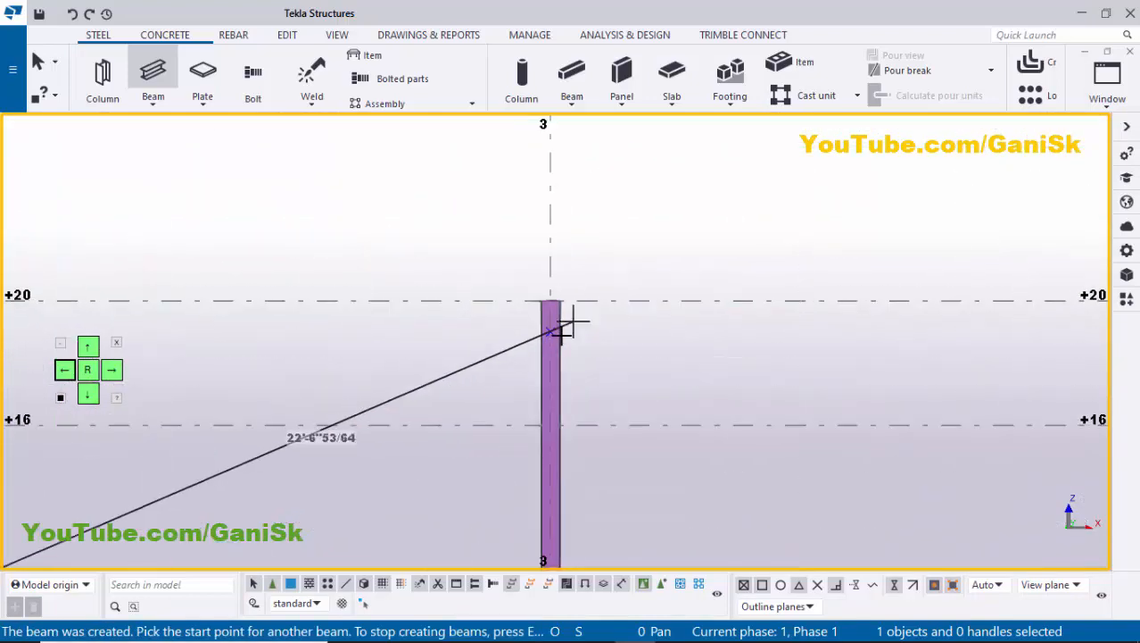
{"action": "scroll", "coordinate": [558, 328], "scroll_direction": "up", "scroll_amount": 2}
{"action": "left_click", "coordinate": [543, 330]}
{"action": "left_click", "coordinate": [602, 335]}
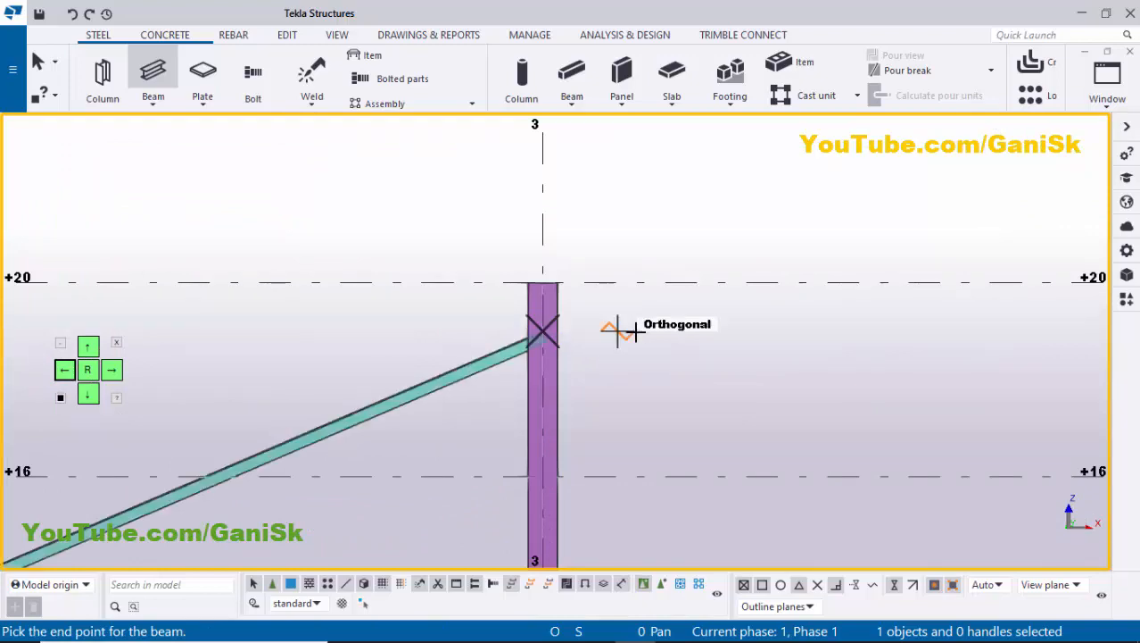
Create a brace from the point below level +20 on grid 2 to the point just above level +10 on grid 3, and end the command
{"action": "scroll", "coordinate": [623, 327], "scroll_direction": "down", "scroll_amount": 3}
{"action": "middle_click_drag", "start_coordinate": [370, 363], "coordinate": [614, 309]}
{"action": "scroll", "coordinate": [366, 306], "scroll_direction": "up", "scroll_amount": 3}
{"action": "scroll", "coordinate": [366, 305], "scroll_direction": "up", "scroll_amount": 2}
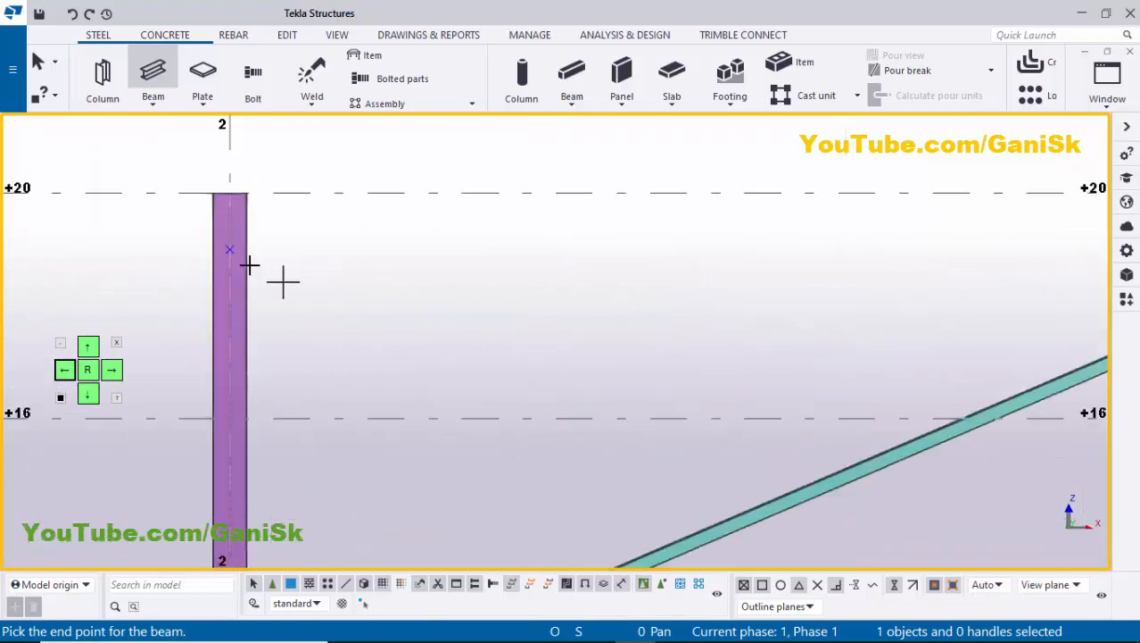
{"action": "left_click", "coordinate": [230, 250]}
{"action": "scroll", "coordinate": [621, 397], "scroll_direction": "down", "scroll_amount": 3}
{"action": "scroll", "coordinate": [713, 420], "scroll_direction": "up", "scroll_amount": 5}
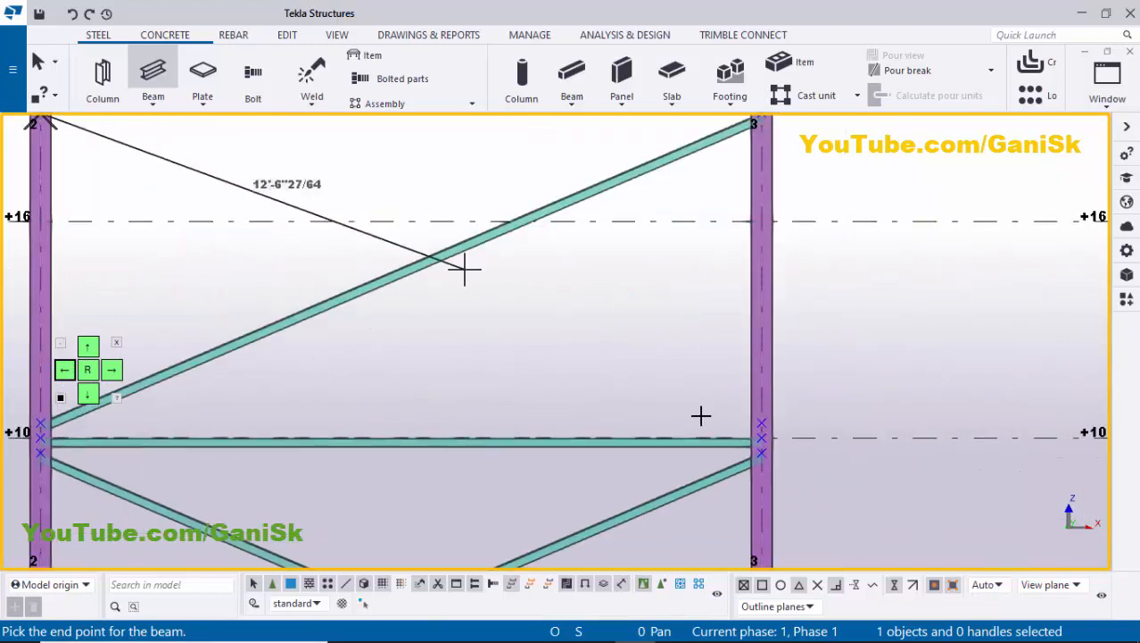
{"action": "scroll", "coordinate": [830, 439], "scroll_direction": "up", "scroll_amount": 2}
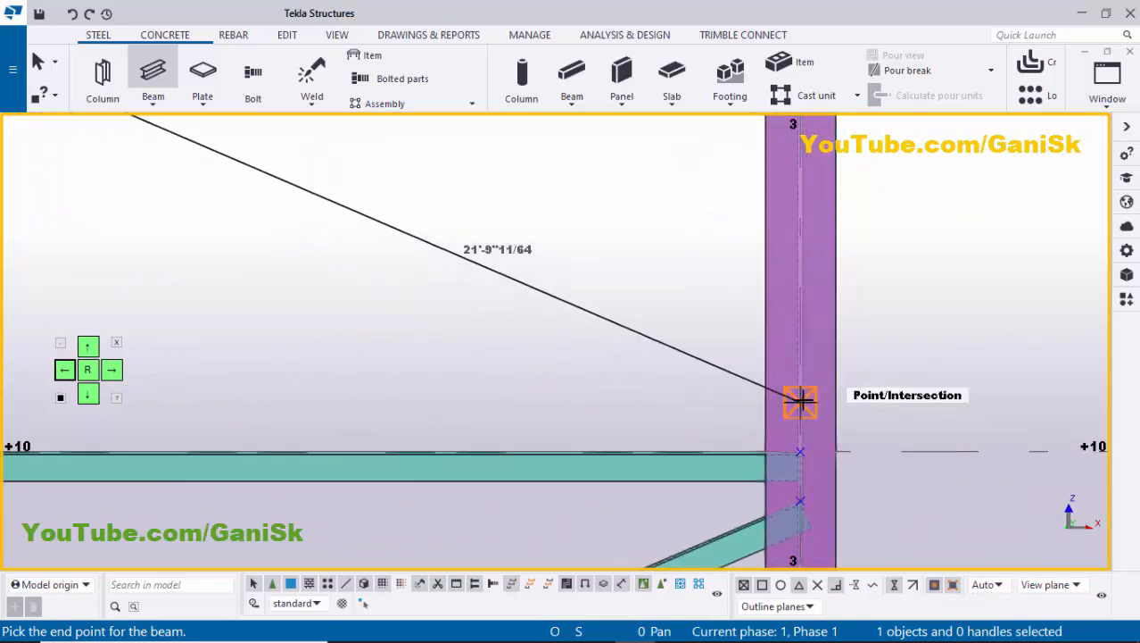
{"action": "left_click", "coordinate": [889, 412]}
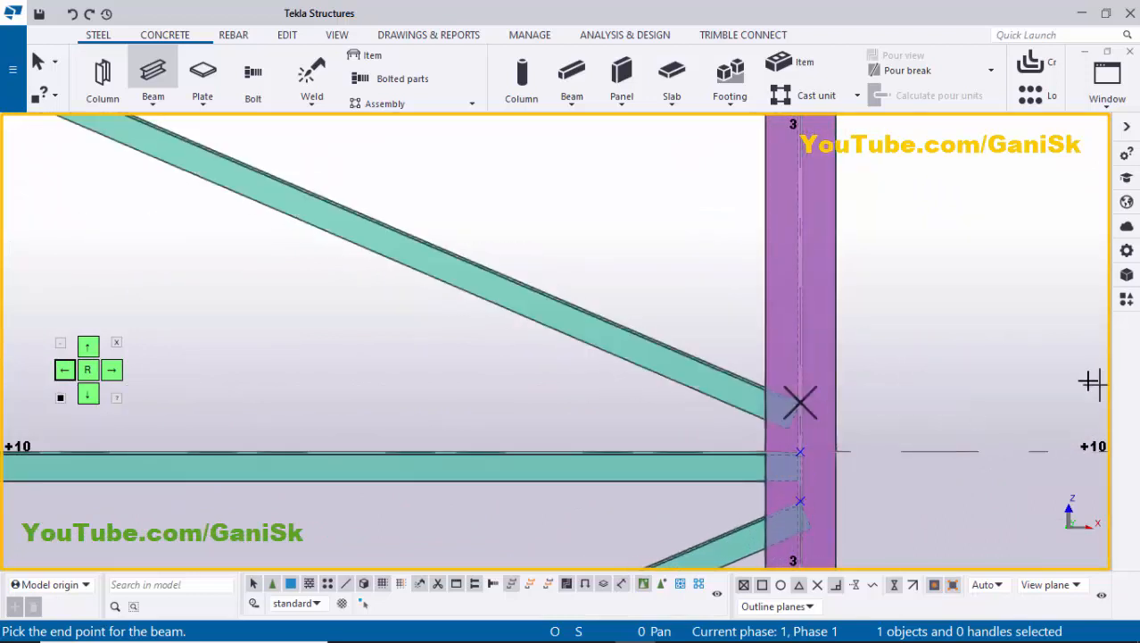
{"action": "scroll", "coordinate": [1024, 374], "scroll_direction": "down", "scroll_amount": 5}
{"action": "key", "text": "Escape"}
{"action": "scroll", "coordinate": [764, 377], "scroll_direction": "down", "scroll_amount": 5}
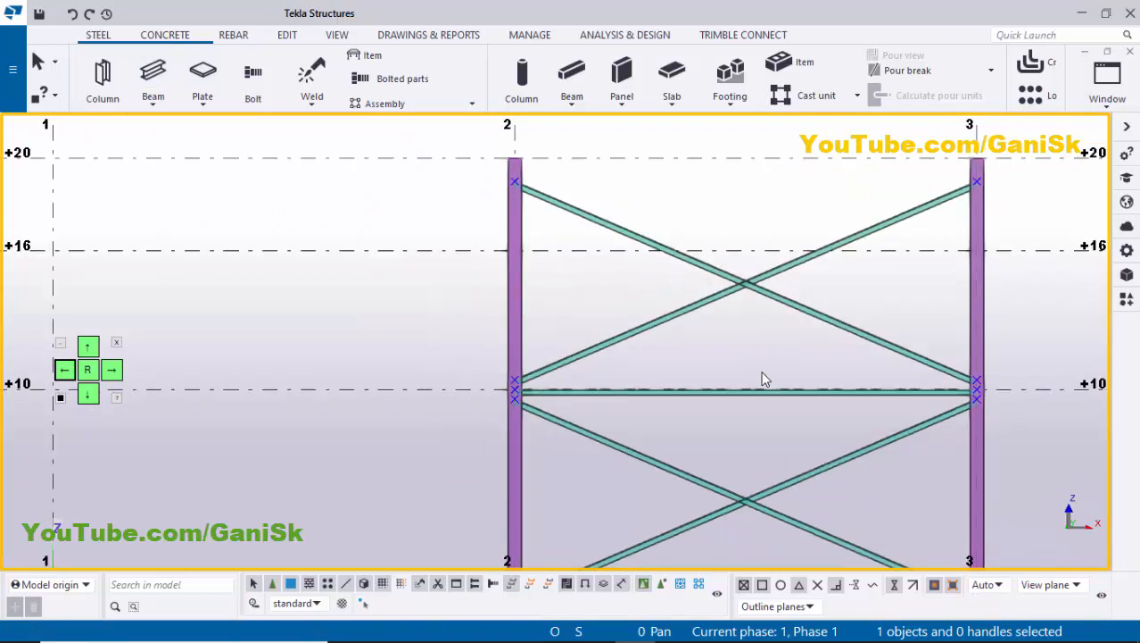
Switch to View 1 - 3d and examine the bracing between the two columns
{"action": "left_click", "coordinate": [1107, 84]}
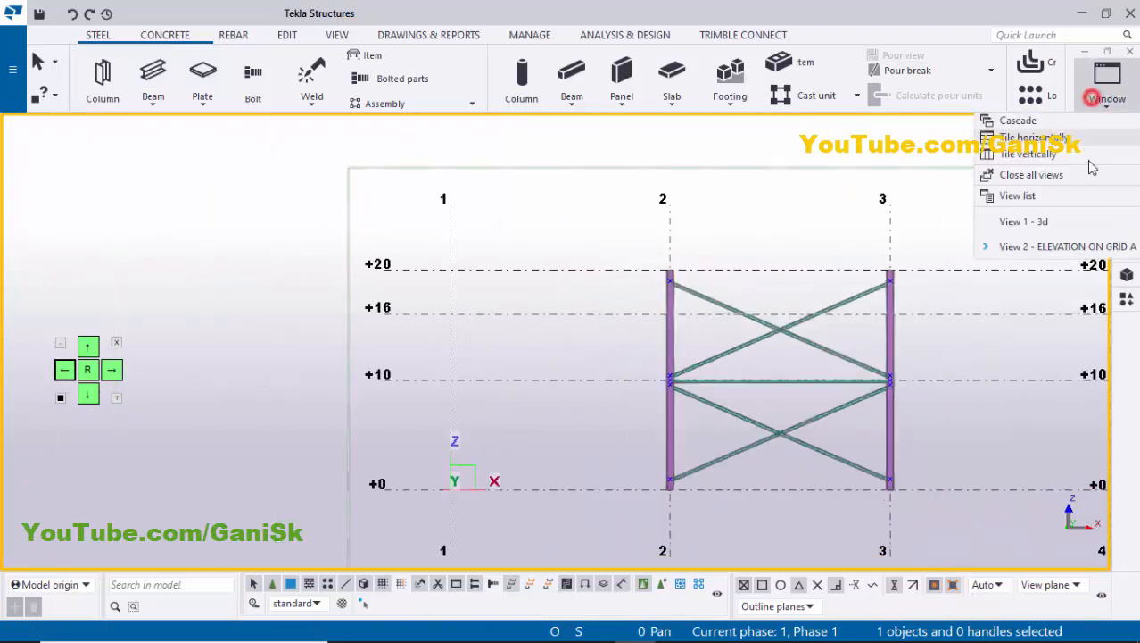
{"action": "left_click", "coordinate": [1060, 221]}
{"action": "scroll", "coordinate": [526, 403], "scroll_direction": "up", "scroll_amount": 4}
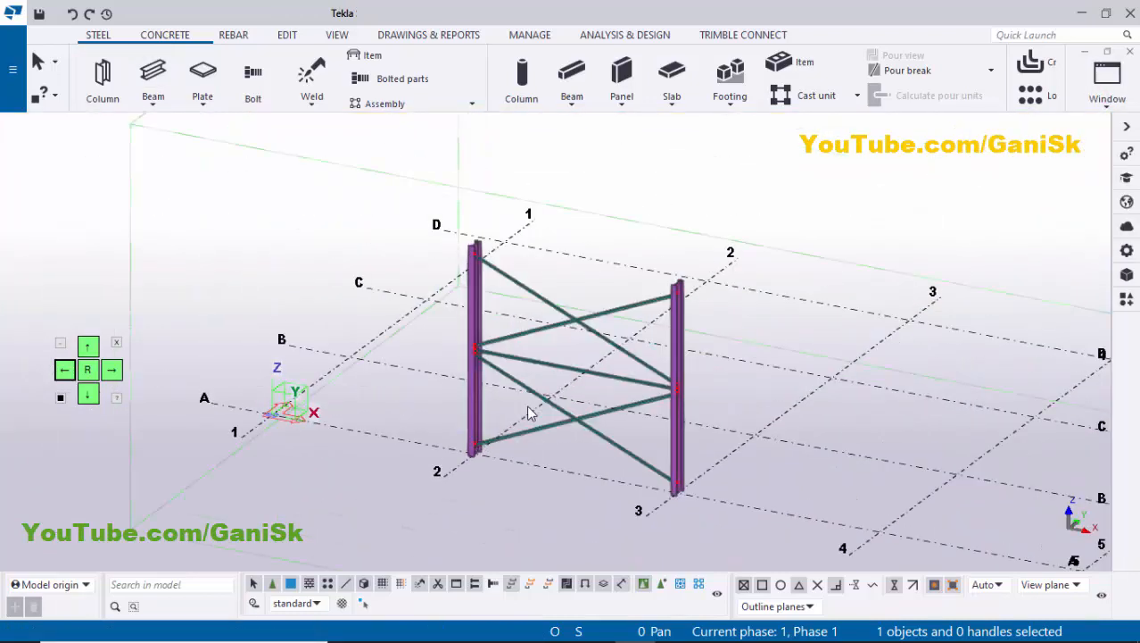
{"action": "middle_click_drag", "start_coordinate": [527, 405], "coordinate": [464, 348], "text": "ctrl"}
{"action": "scroll", "coordinate": [464, 349], "scroll_direction": "up", "scroll_amount": 3}
{"action": "scroll", "coordinate": [457, 384], "scroll_direction": "down", "scroll_amount": 3}
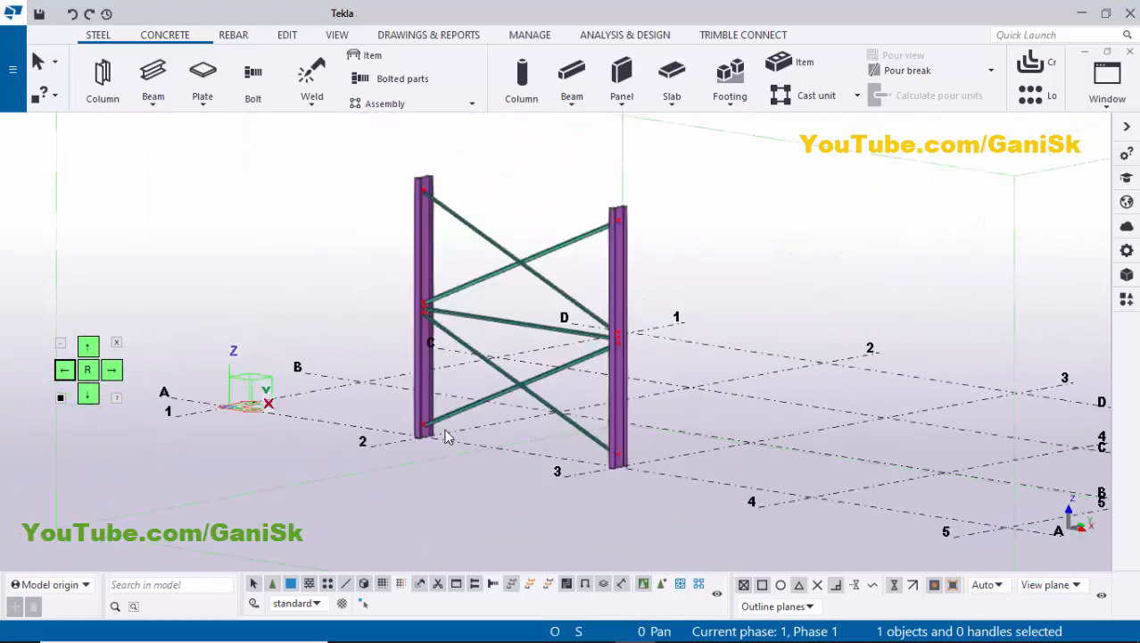
Search the component catalog for 11 and start the Bolted gusset (11) connection
{"action": "scroll", "coordinate": [422, 434], "scroll_direction": "up", "scroll_amount": 6}
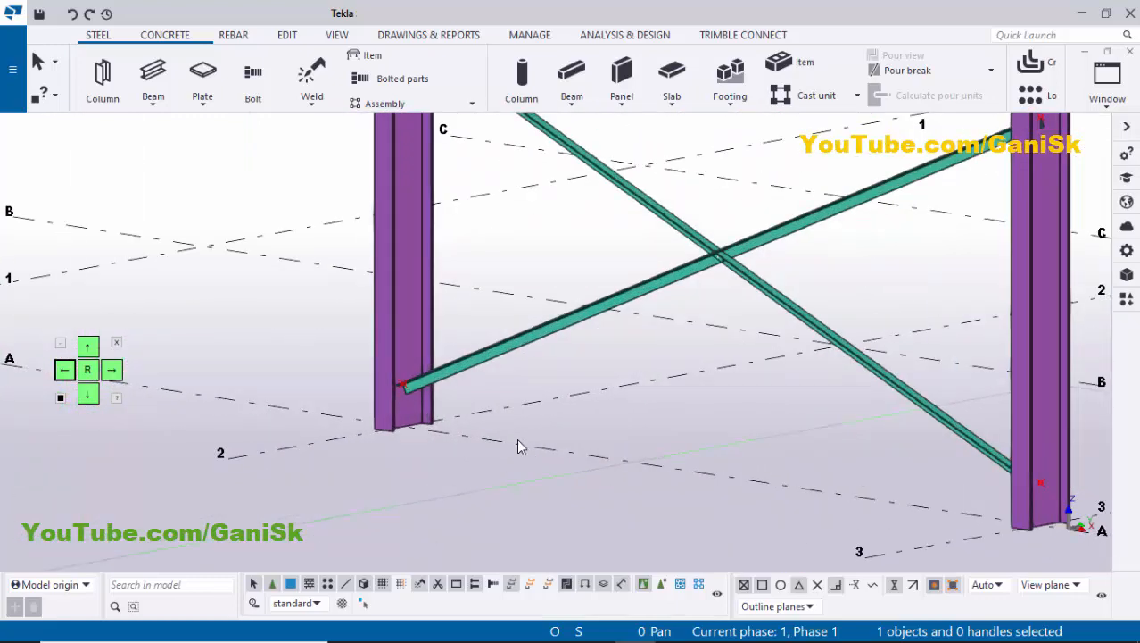
{"action": "key", "text": "ctrl+f"}
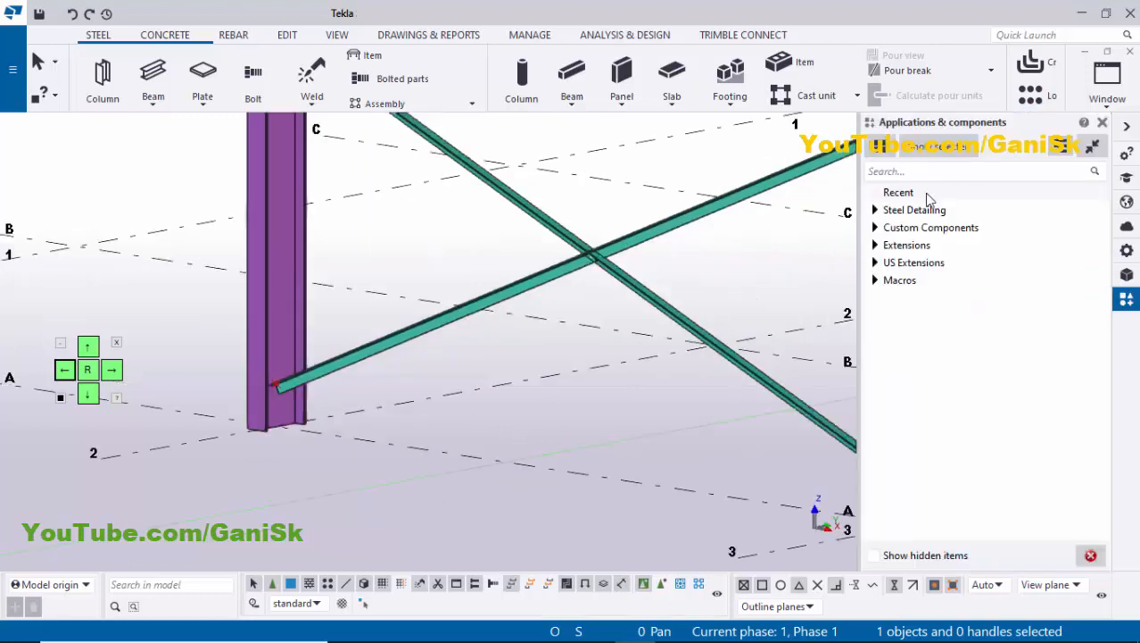
{"action": "left_click", "coordinate": [925, 173]}
{"action": "type", "text": "11"}
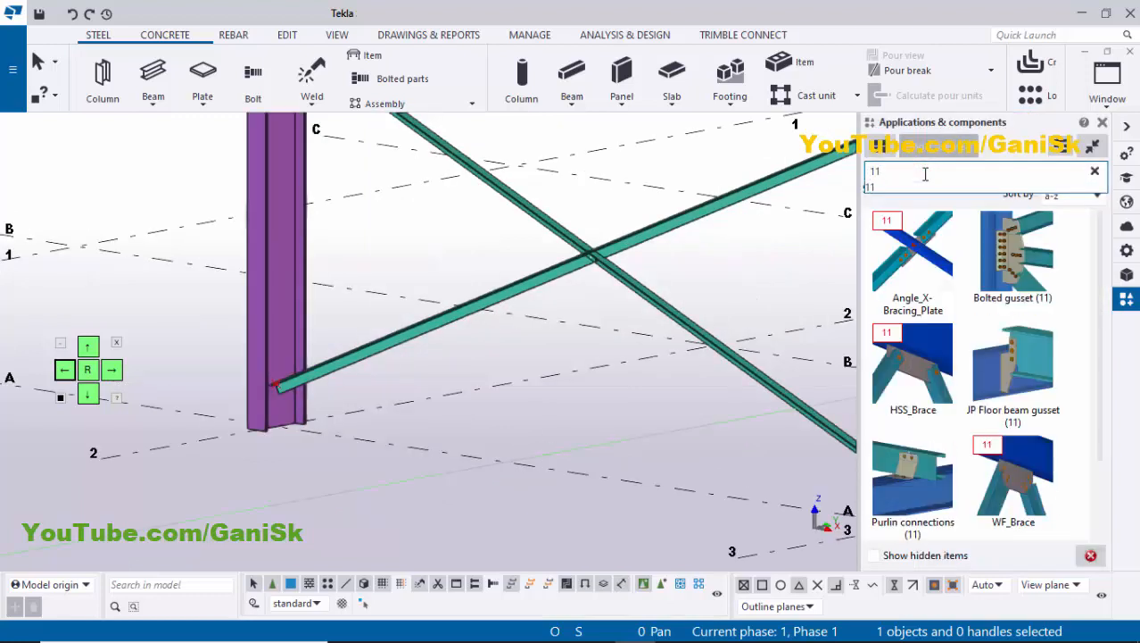
{"action": "left_click", "coordinate": [1027, 281]}
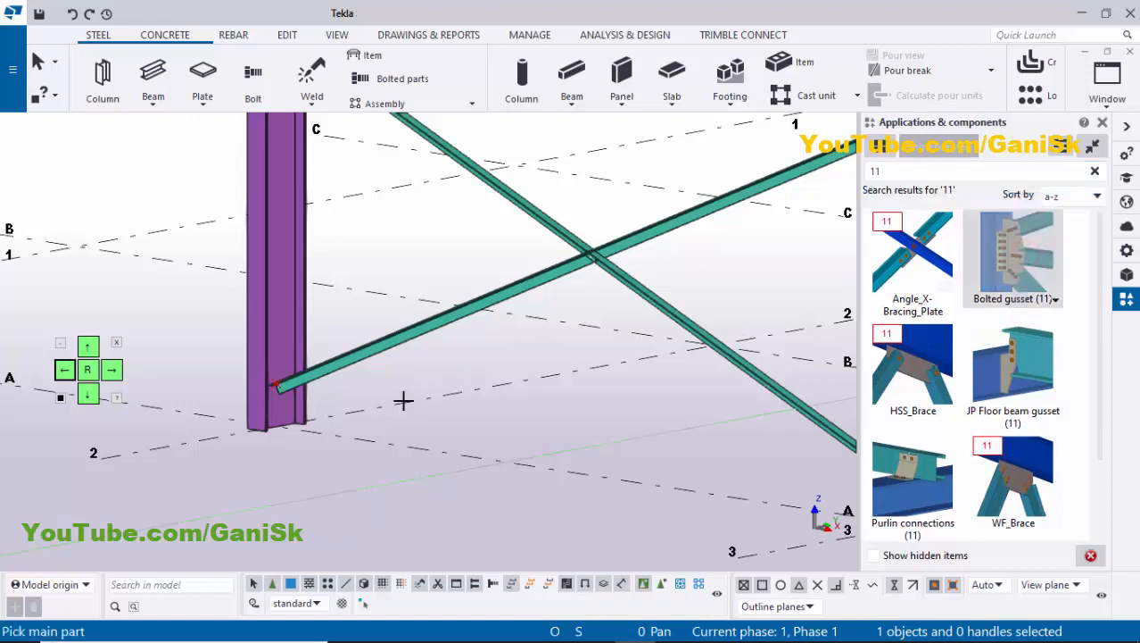
Create the bolted gusset with the grid 2 column as main part and the lower brace as secondary part, and end the command
{"action": "scroll", "coordinate": [263, 399], "scroll_direction": "up", "scroll_amount": 2}
{"action": "scroll", "coordinate": [263, 399], "scroll_direction": "up", "scroll_amount": 2}
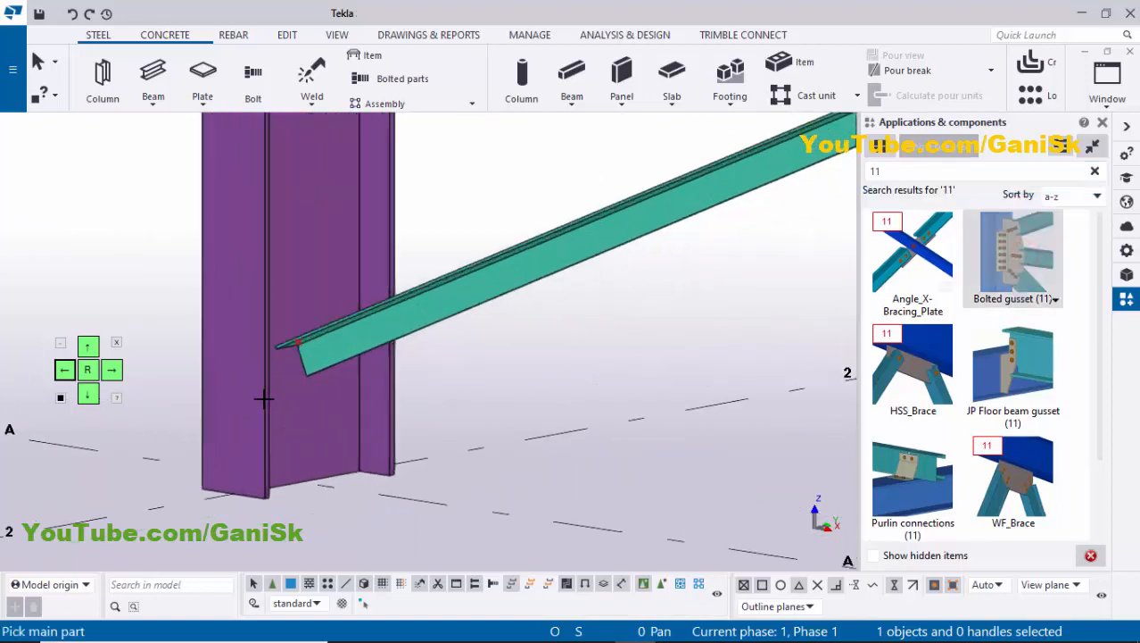
{"action": "left_click", "coordinate": [305, 268]}
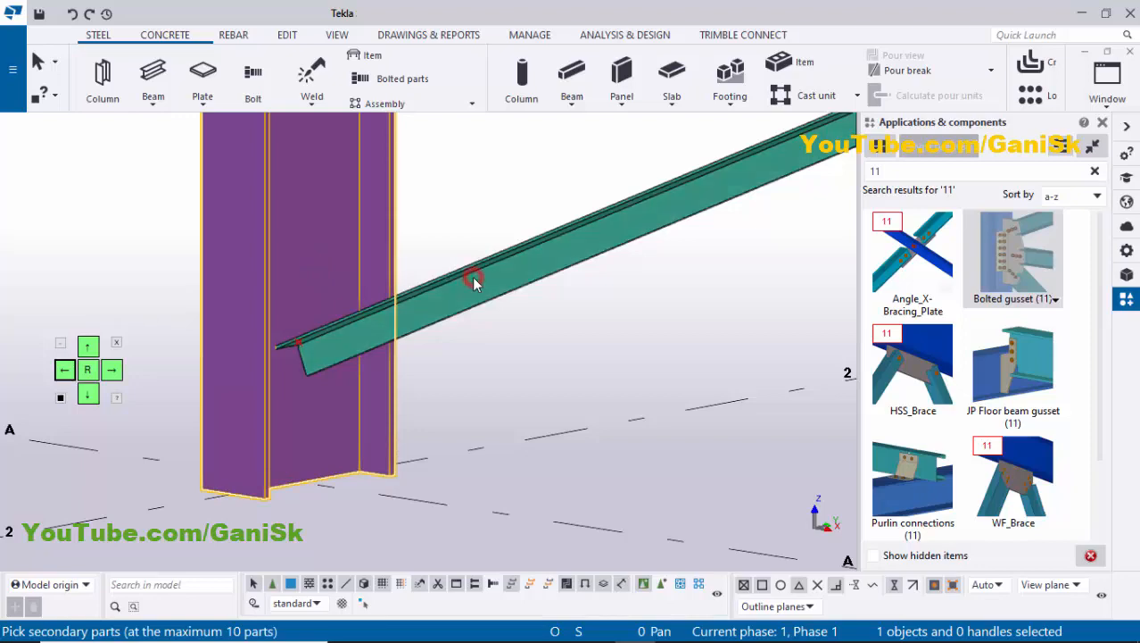
{"action": "left_click", "coordinate": [474, 282]}
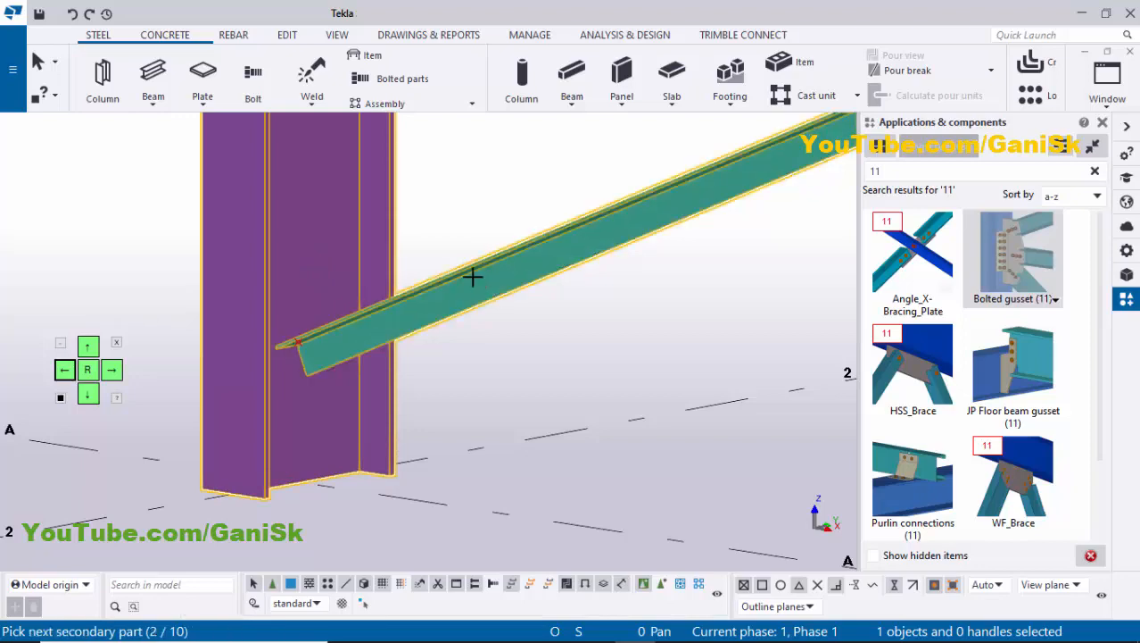
{"action": "middle_click", "coordinate": [474, 277]}
{"action": "scroll", "coordinate": [366, 330], "scroll_direction": "up", "scroll_amount": 3}
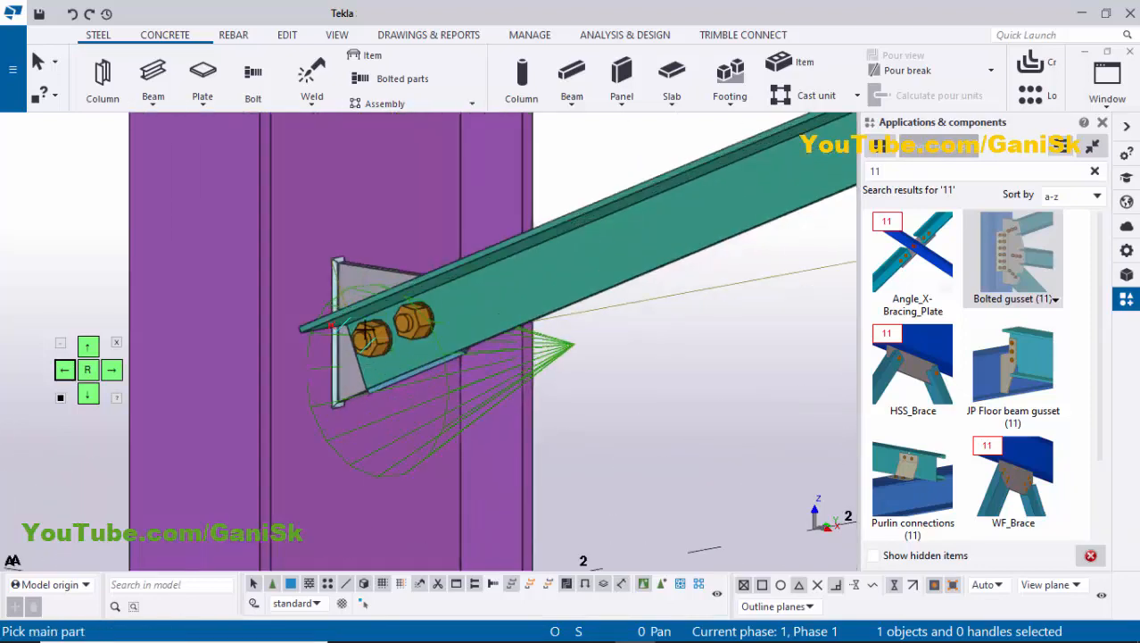
{"action": "scroll", "coordinate": [363, 337], "scroll_direction": "down", "scroll_amount": 3}
{"action": "right_click", "coordinate": [458, 204]}
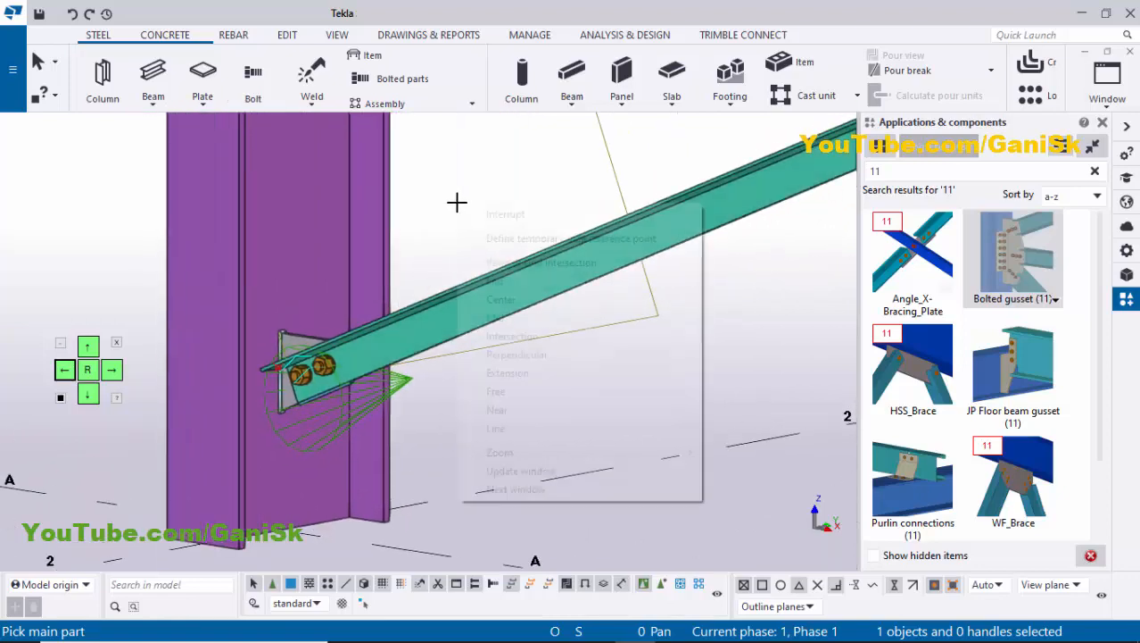
Open the properties of the bolted gusset at the column base and shift the oversized dialog until its upper settings are accessible
{"action": "scroll", "coordinate": [281, 406], "scroll_direction": "up", "scroll_amount": 5}
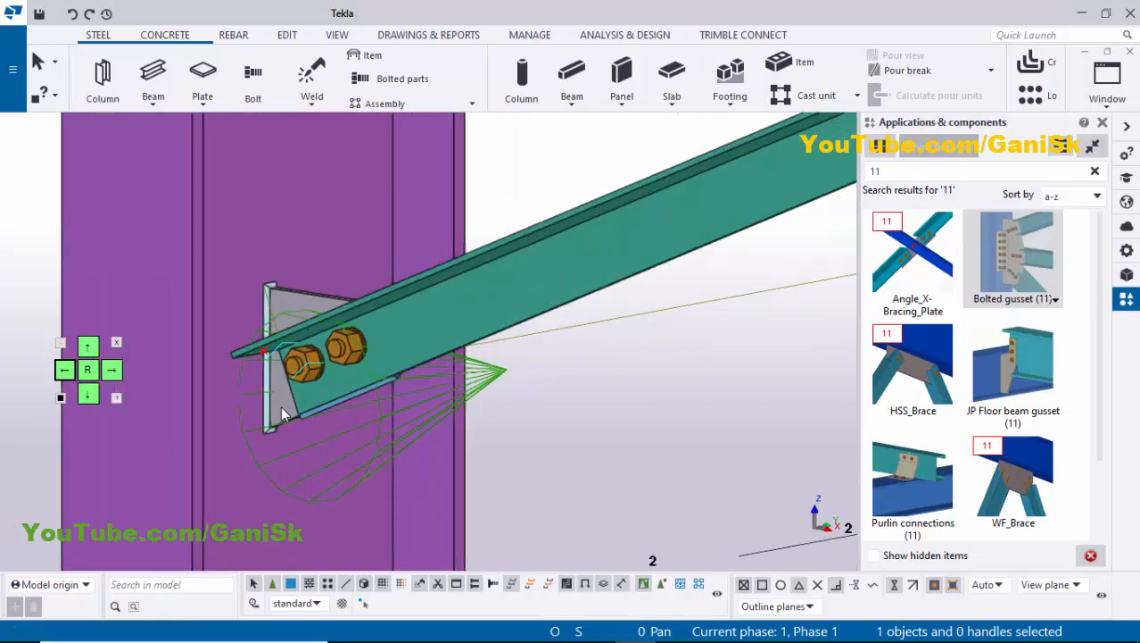
{"action": "double_click", "coordinate": [303, 426]}
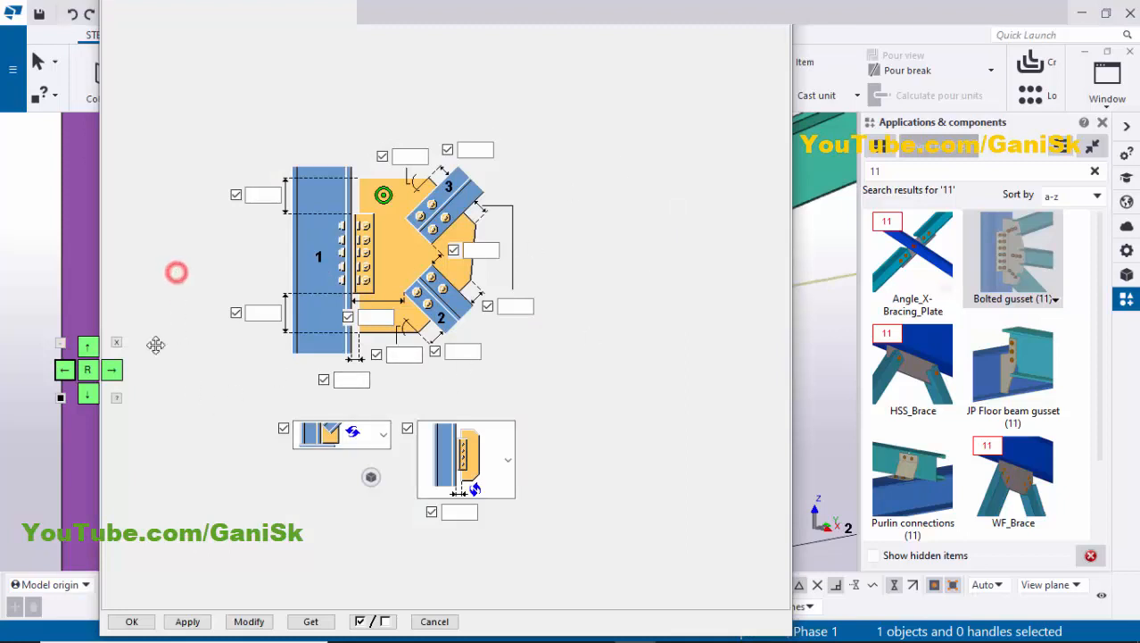
{"action": "left_click_drag", "start_coordinate": [72, 357], "coordinate": [30, 321]}
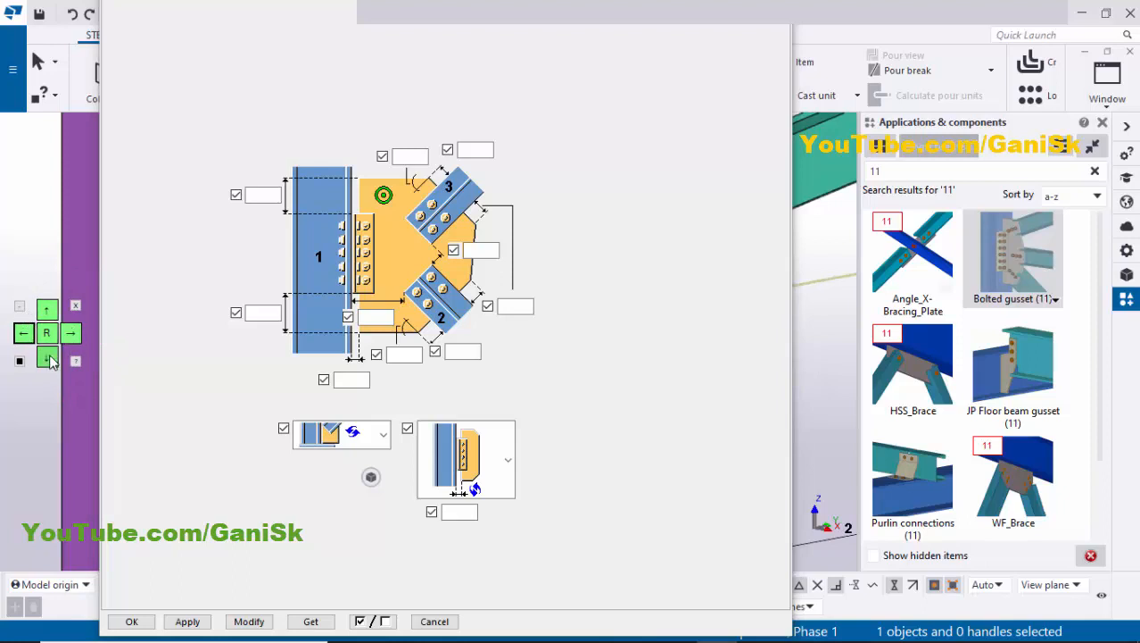
{"action": "left_click", "coordinate": [50, 357]}
{"action": "left_click", "coordinate": [50, 357]}
{"action": "left_click", "coordinate": [48, 357]}
{"action": "left_click", "coordinate": [44, 311]}
{"action": "left_click", "coordinate": [43, 311]}
{"action": "left_click", "coordinate": [43, 310]}
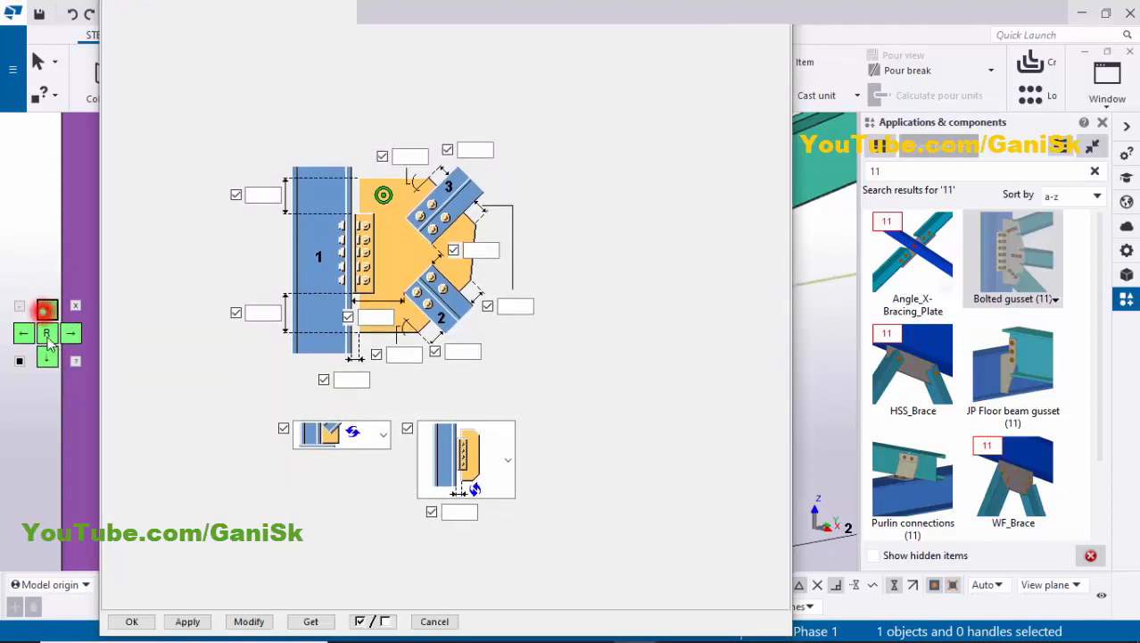
{"action": "left_click", "coordinate": [47, 360]}
{"action": "left_click", "coordinate": [47, 360]}
{"action": "left_click_drag", "start_coordinate": [44, 345], "coordinate": [34, 325]}
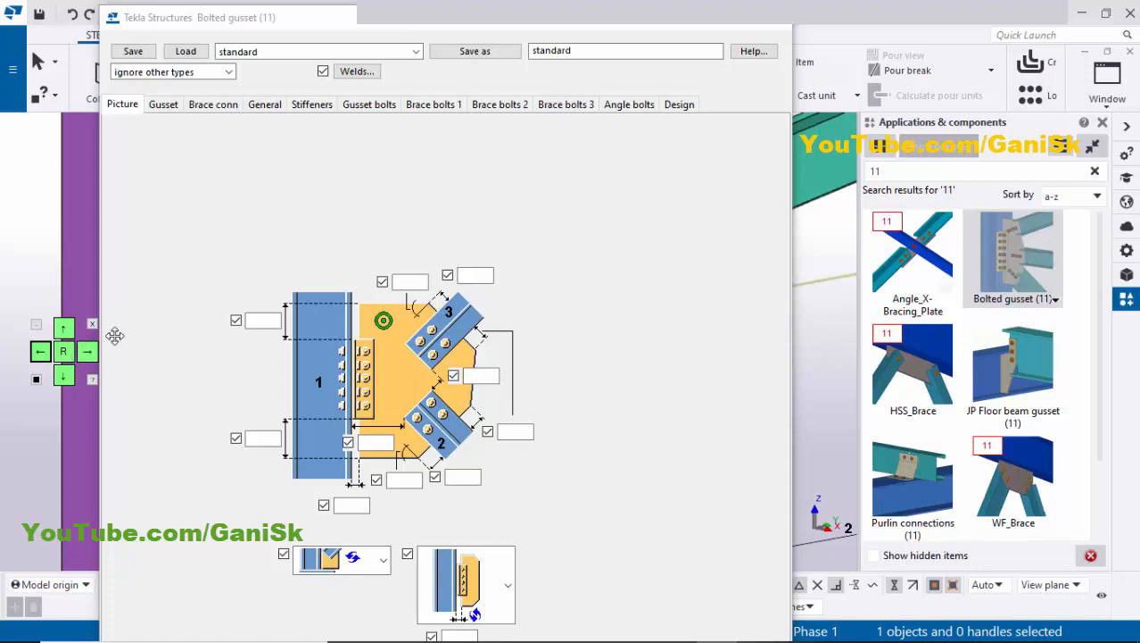
Load the standard settings, apply them to the bolted gusset, and close the component catalog
{"action": "left_click", "coordinate": [406, 54]}
{"action": "left_click", "coordinate": [267, 69]}
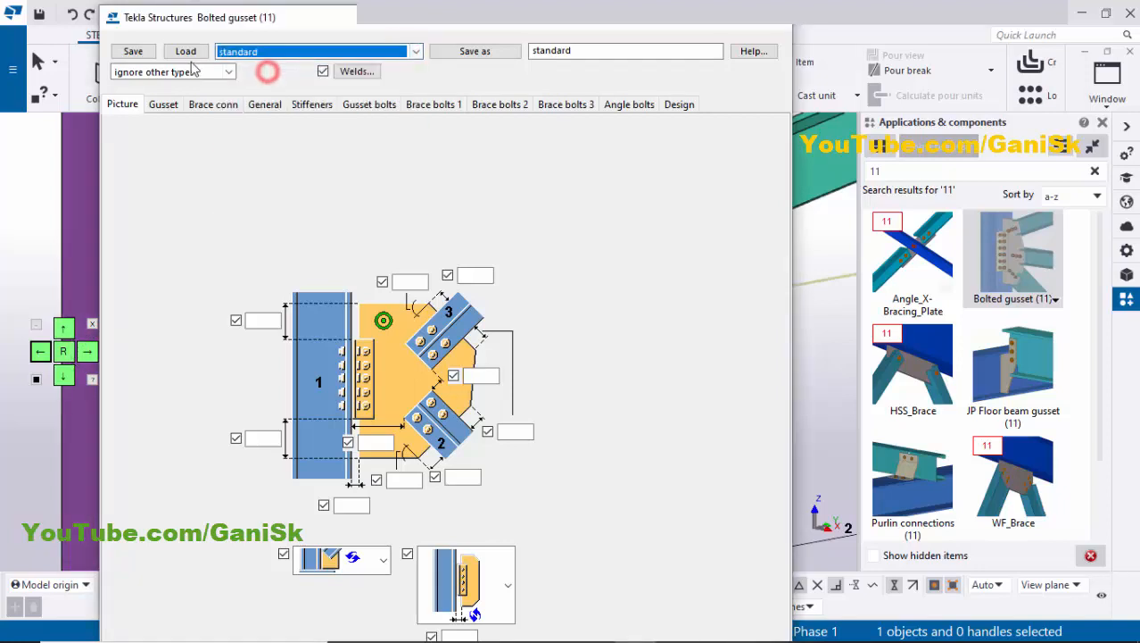
{"action": "left_click", "coordinate": [189, 53]}
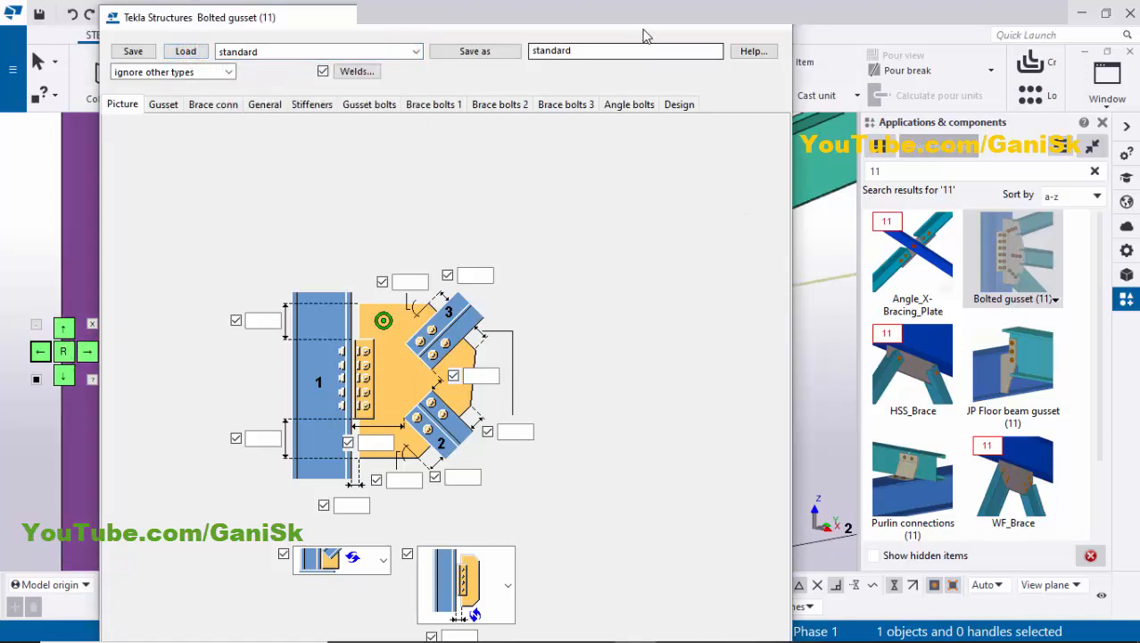
{"action": "mouse_move", "coordinate": [646, 25]}
{"action": "left_mouse_down"}
{"action": "mouse_move", "coordinate": [635, 15]}
{"action": "mouse_move", "coordinate": [634, 33]}
{"action": "left_mouse_up"}
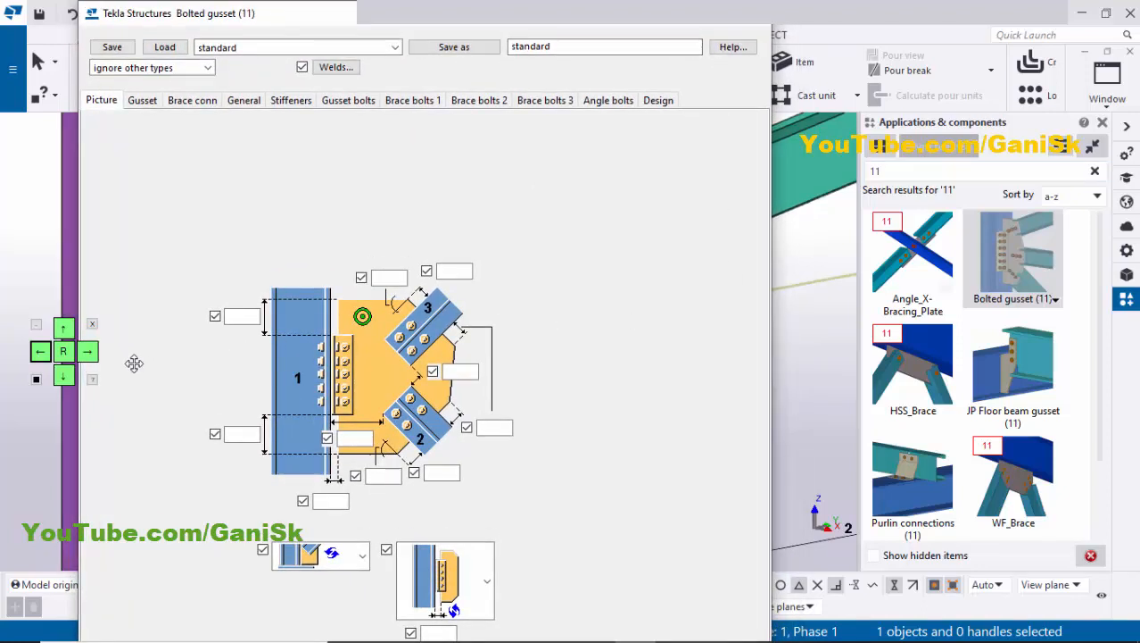
{"action": "left_click", "coordinate": [64, 329]}
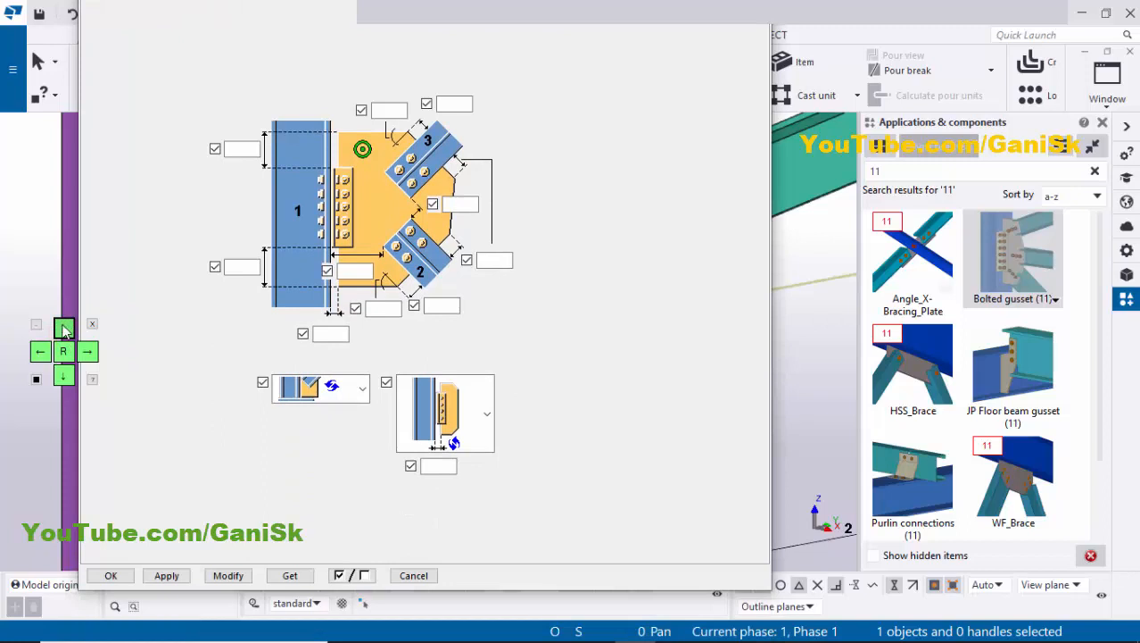
{"action": "left_click", "coordinate": [230, 577]}
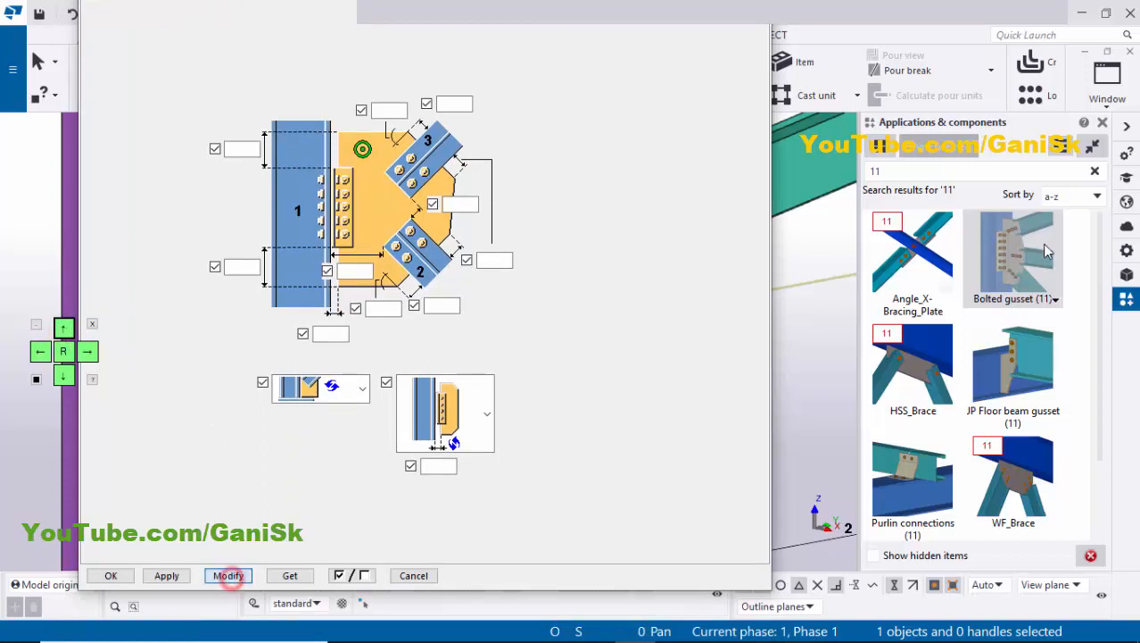
{"action": "left_click", "coordinate": [1104, 123]}
Set the gusset edge angles beside braces 2 and 3 to 0.00 and apply the change to the connection
{"action": "scroll", "coordinate": [946, 316], "scroll_direction": "up", "scroll_amount": 5}
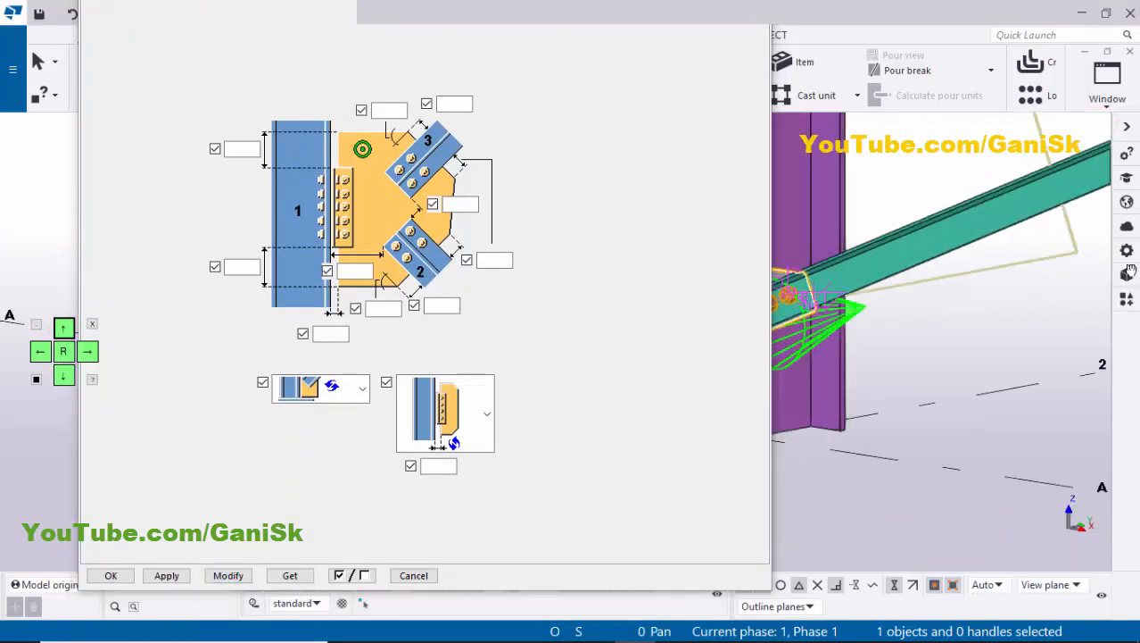
{"action": "scroll", "coordinate": [936, 314], "scroll_direction": "up", "scroll_amount": 5}
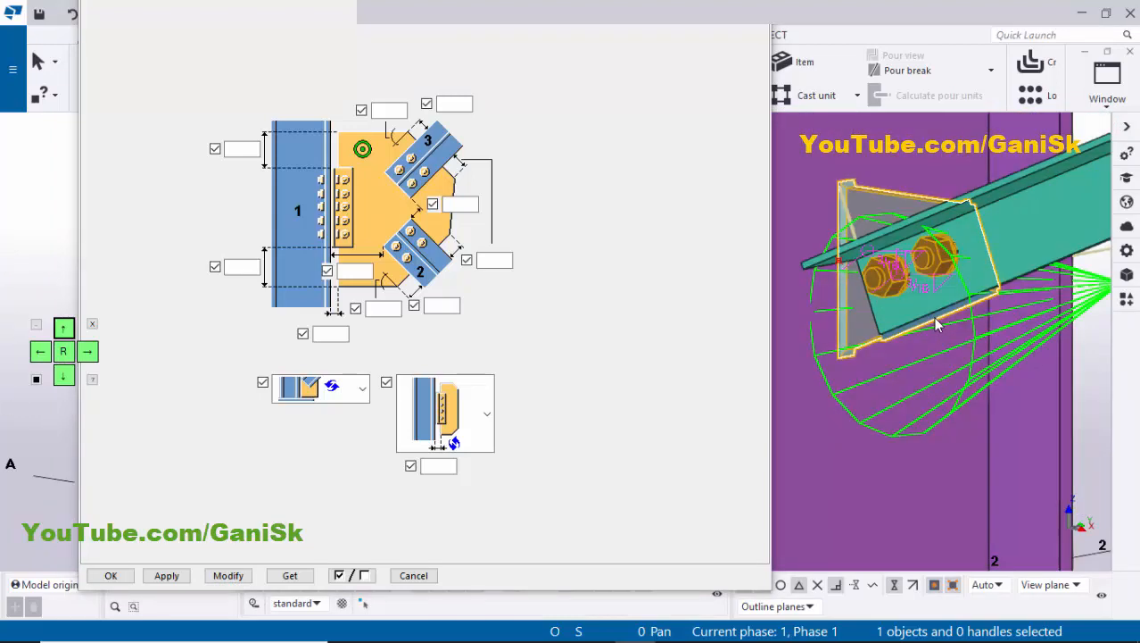
{"action": "scroll", "coordinate": [889, 265], "scroll_direction": "up", "scroll_amount": 3}
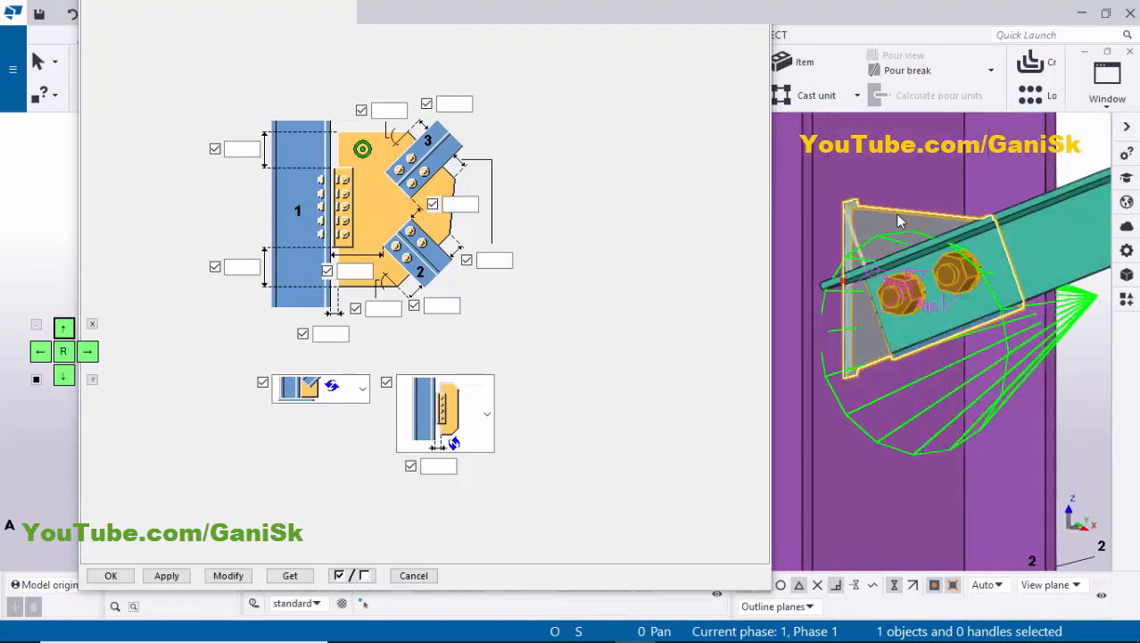
{"action": "left_click", "coordinate": [392, 308]}
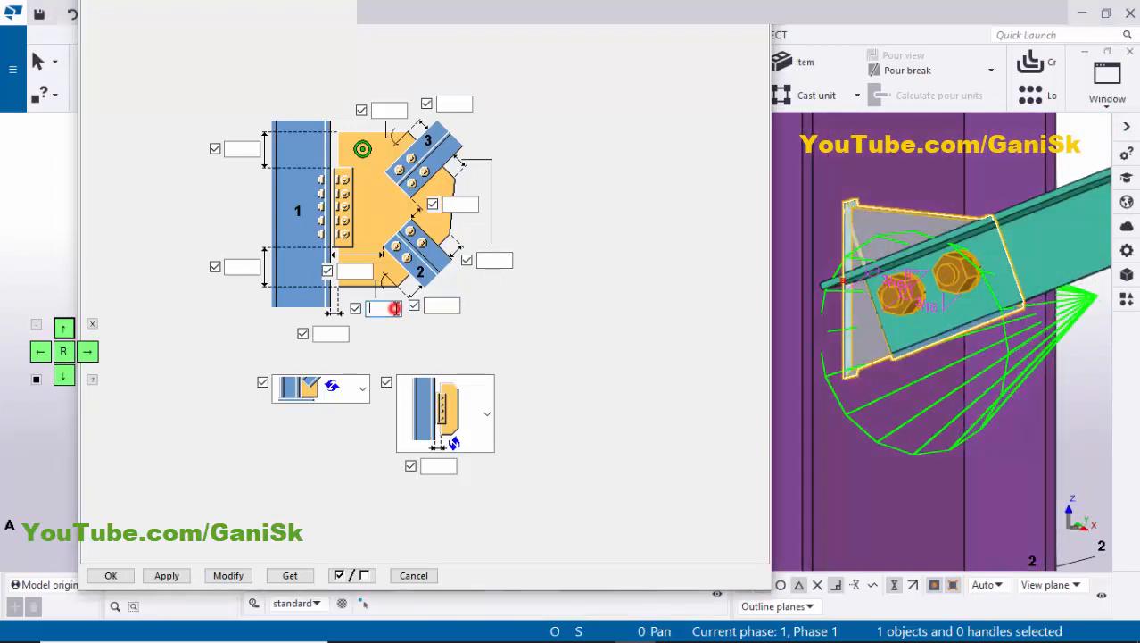
{"action": "left_click", "coordinate": [389, 108]}
{"action": "type", "text": "0"}
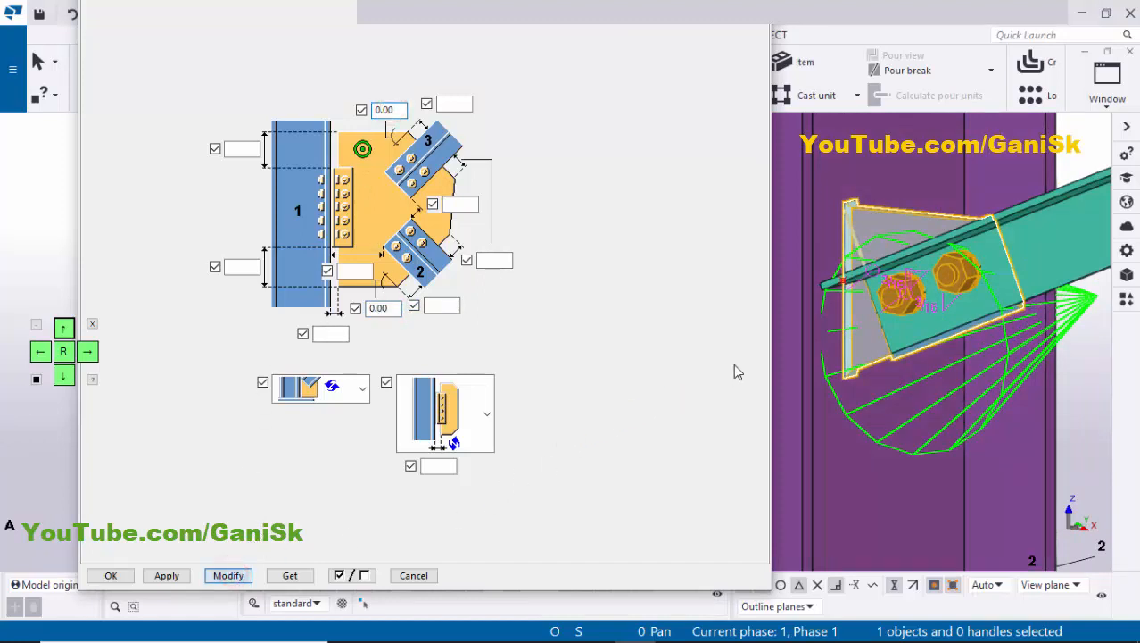
Set the gusset edge distances beside braces 2 and 3 to 1/2 and apply the change to the connection
{"action": "middle_click_drag", "start_coordinate": [972, 330], "coordinate": [999, 322]}
{"action": "scroll", "coordinate": [999, 323], "scroll_direction": "up", "scroll_amount": 1}
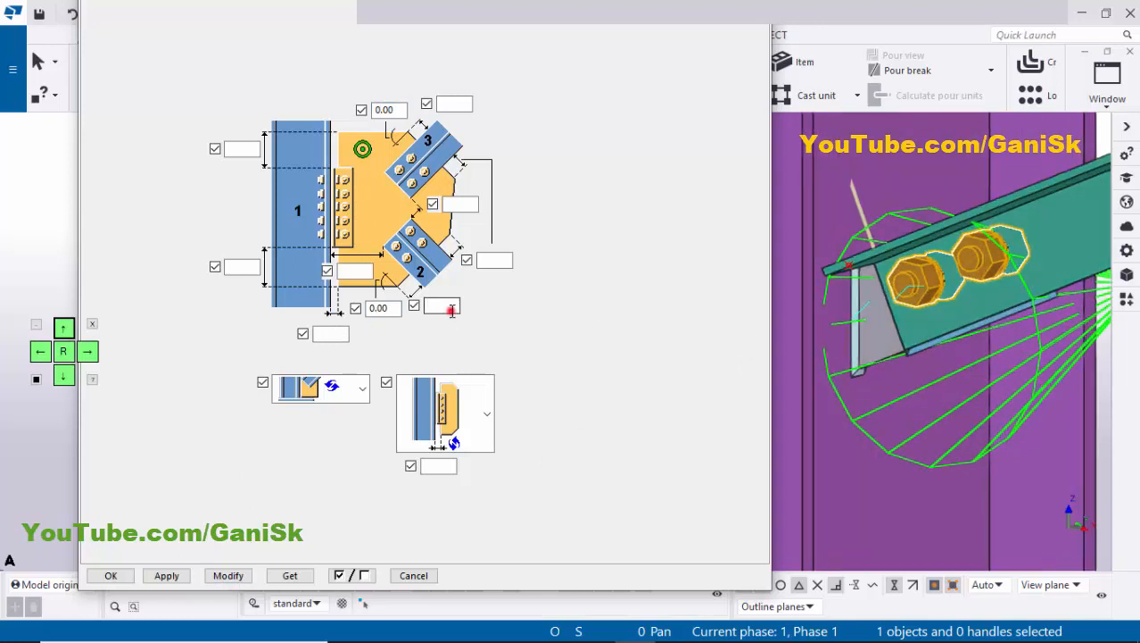
{"action": "left_click", "coordinate": [454, 107]}
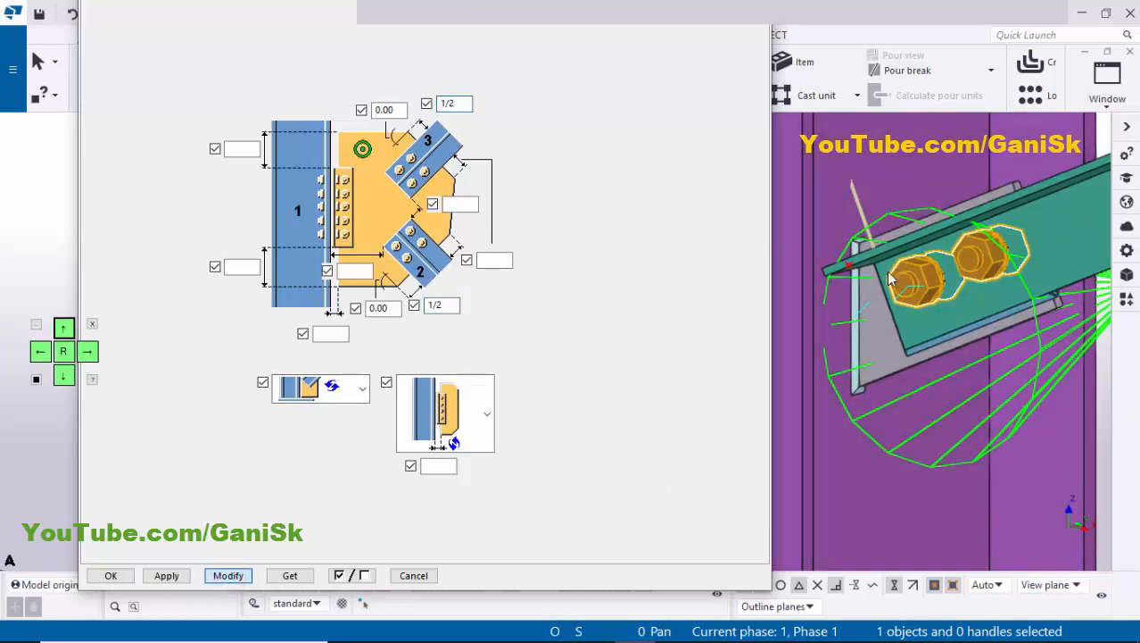
Set the number of vertical gusset bolt rows to 0 and apply the change to the connection
{"action": "left_click", "coordinate": [62, 377]}
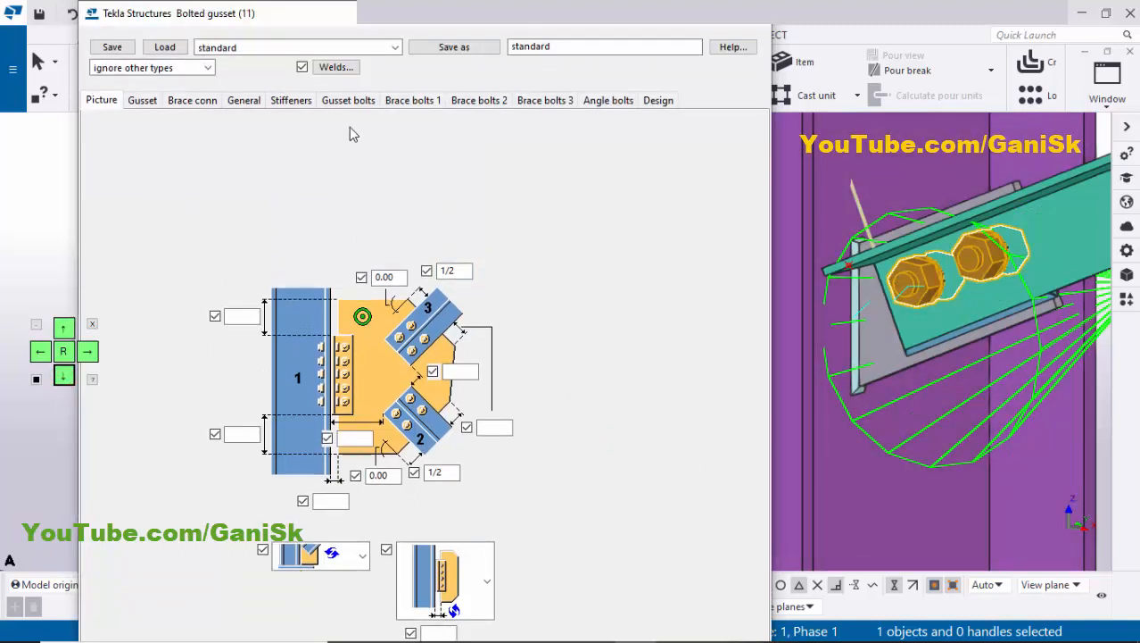
{"action": "left_click", "coordinate": [348, 100]}
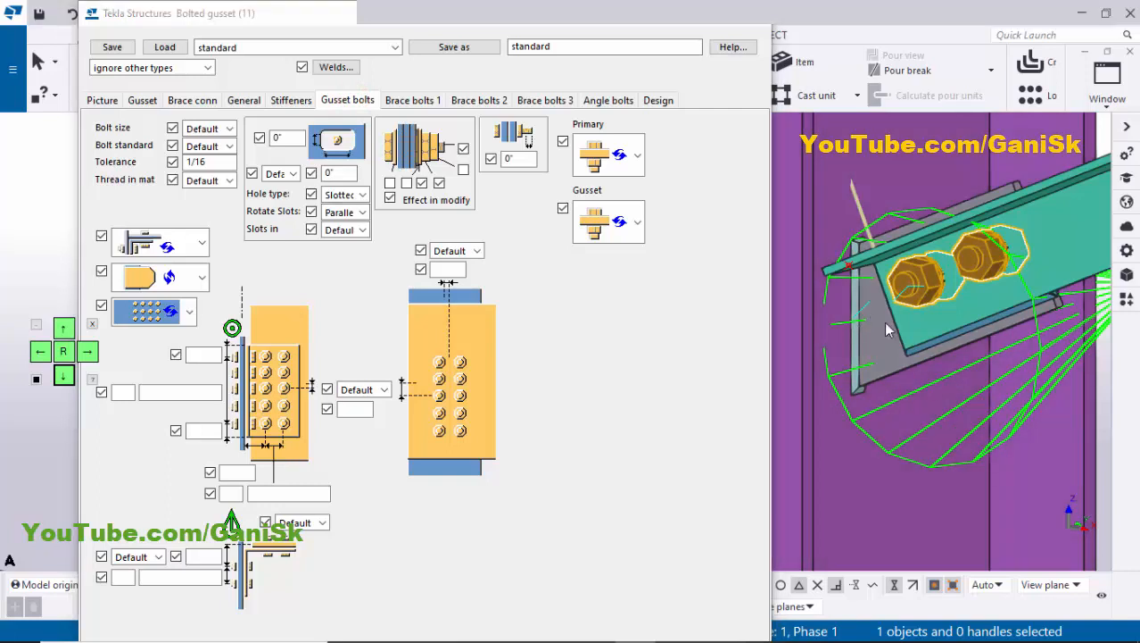
{"action": "middle_click_drag", "start_coordinate": [899, 304], "coordinate": [880, 320]}
{"action": "left_click", "coordinate": [122, 392]}
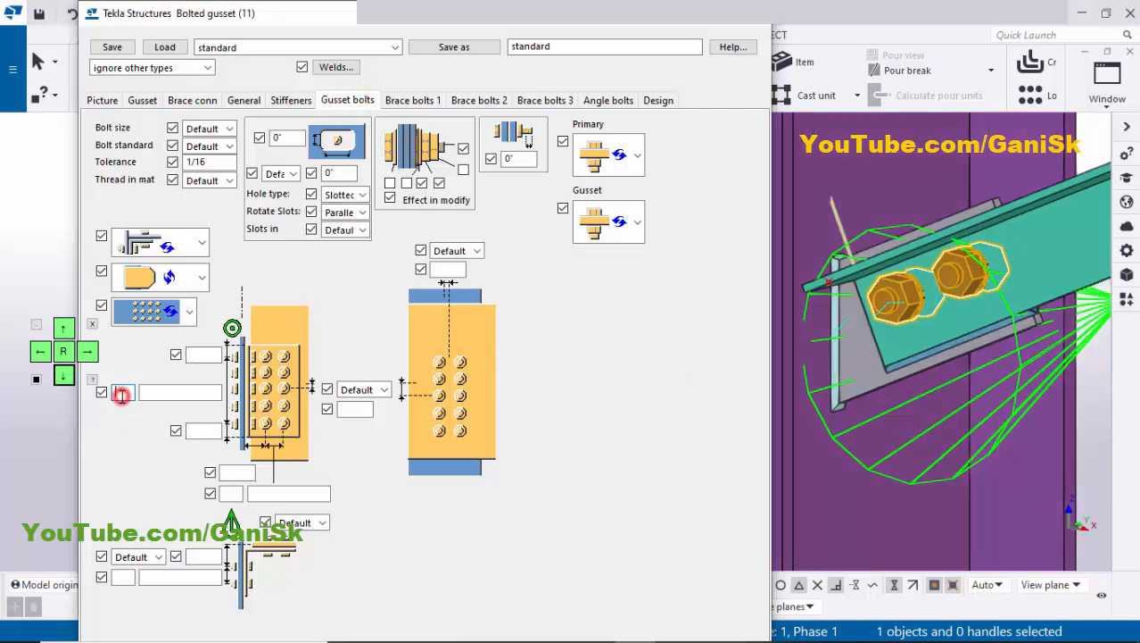
{"action": "type", "text": "0"}
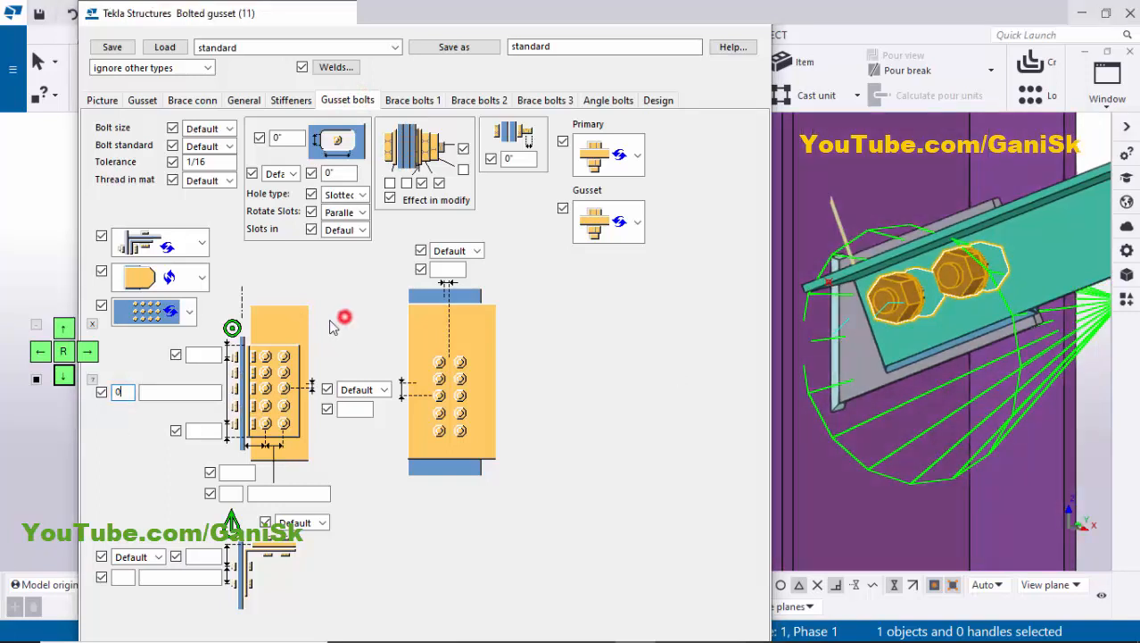
{"action": "left_click", "coordinate": [64, 328]}
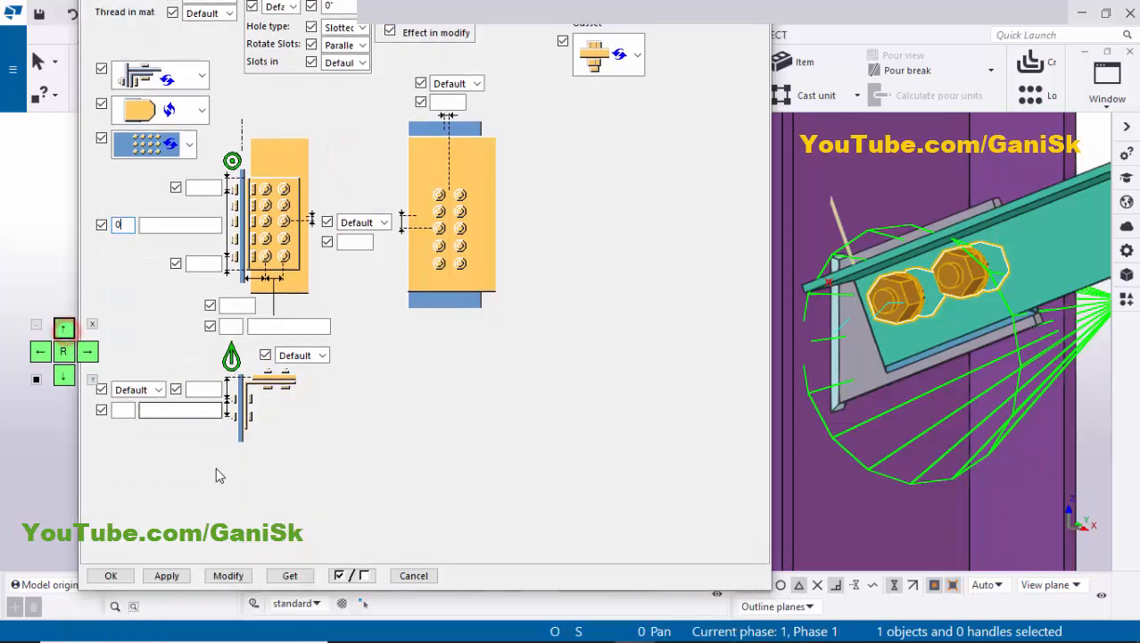
{"action": "left_click", "coordinate": [493, 451]}
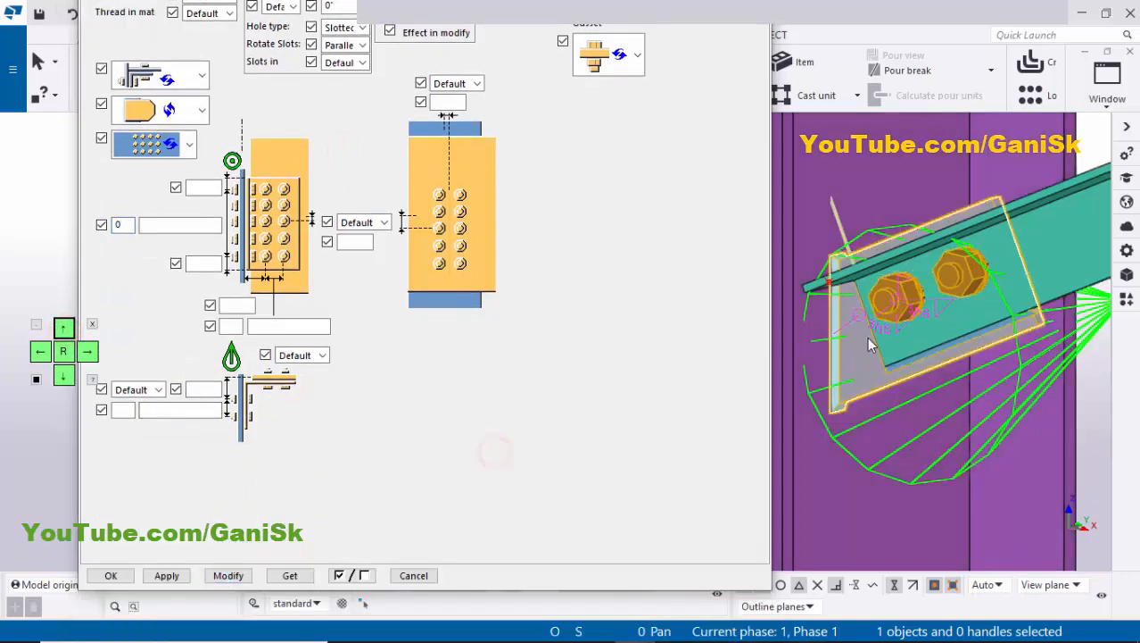
Set the brace 1 bolt size to 5/8 and the bolt group alignment to Middle, and apply the change to the connection
{"action": "left_click", "coordinate": [65, 376]}
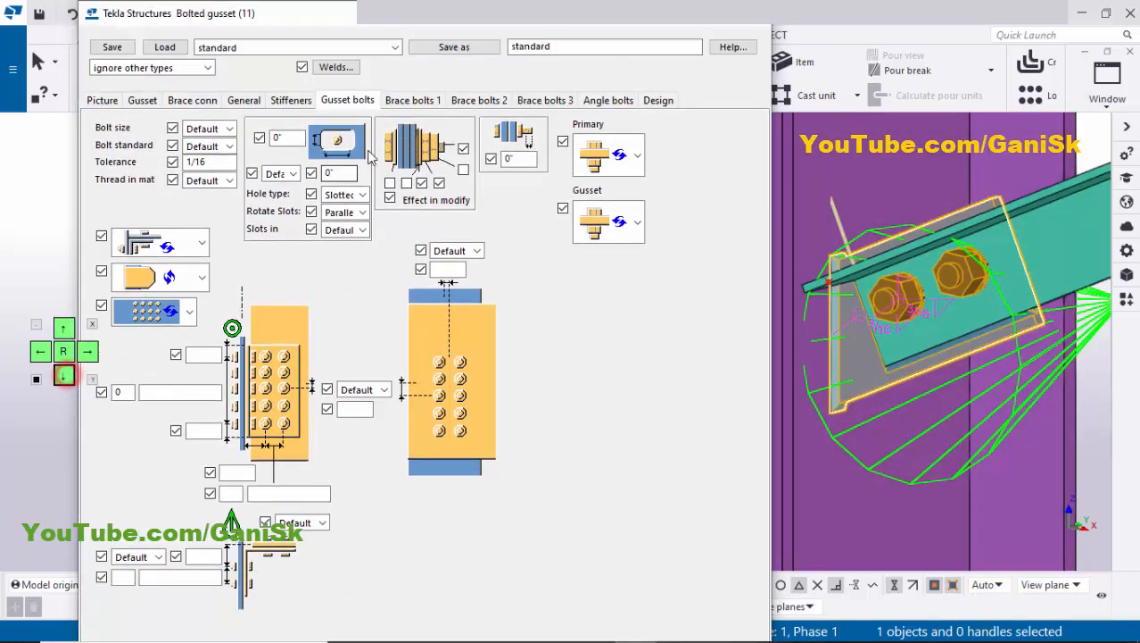
{"action": "left_click", "coordinate": [407, 98]}
{"action": "left_click", "coordinate": [207, 128]}
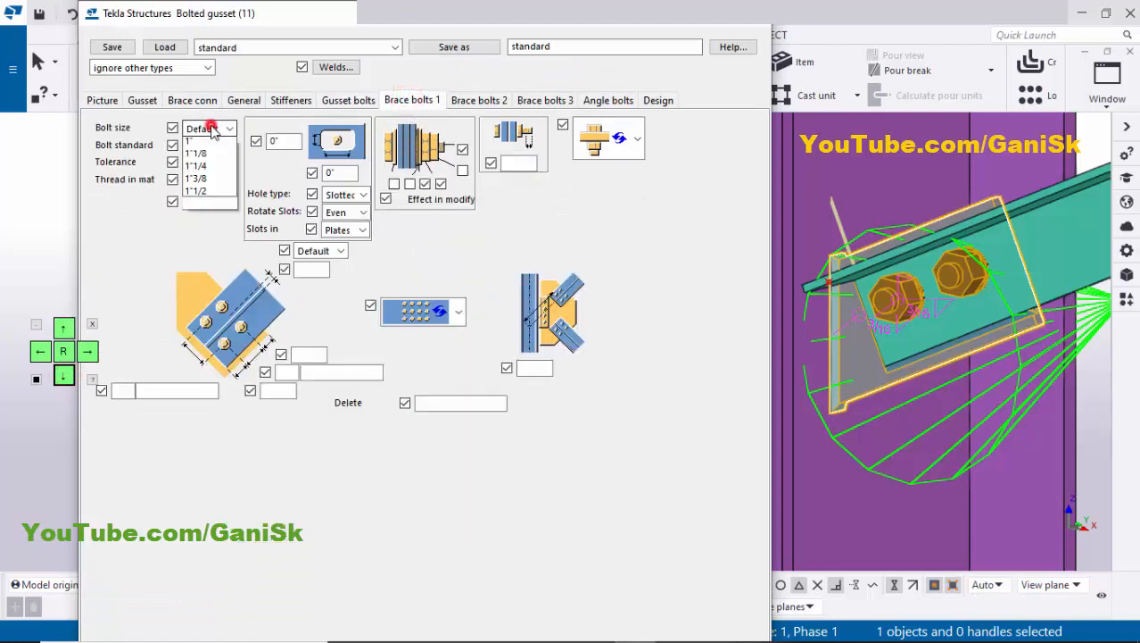
{"action": "left_click", "coordinate": [212, 170]}
{"action": "left_click", "coordinate": [325, 250]}
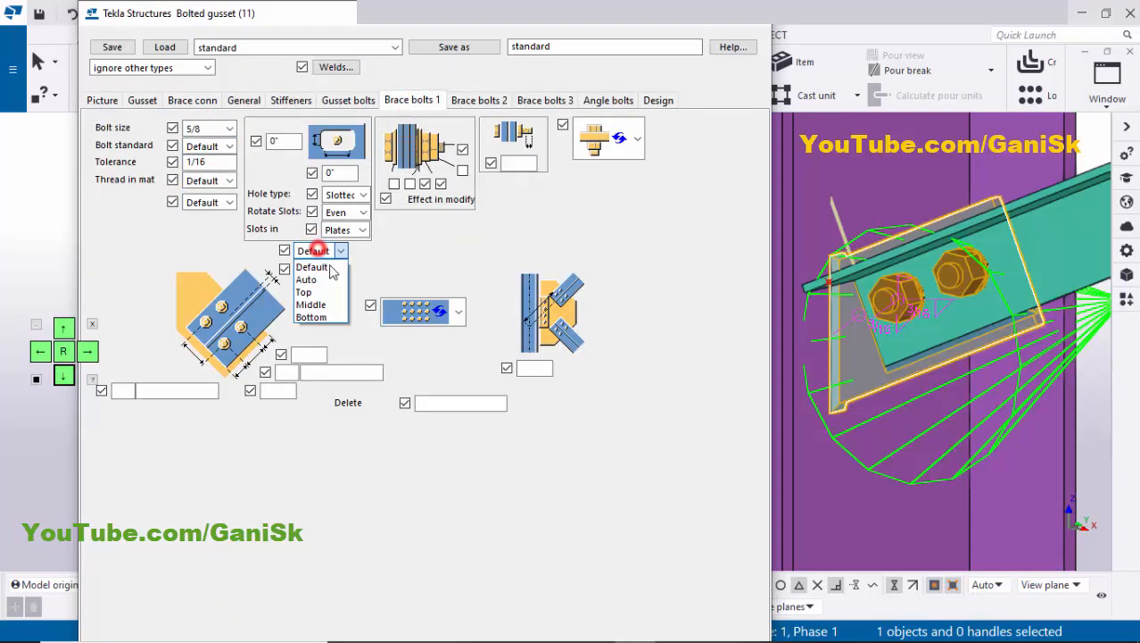
{"action": "left_click", "coordinate": [320, 305]}
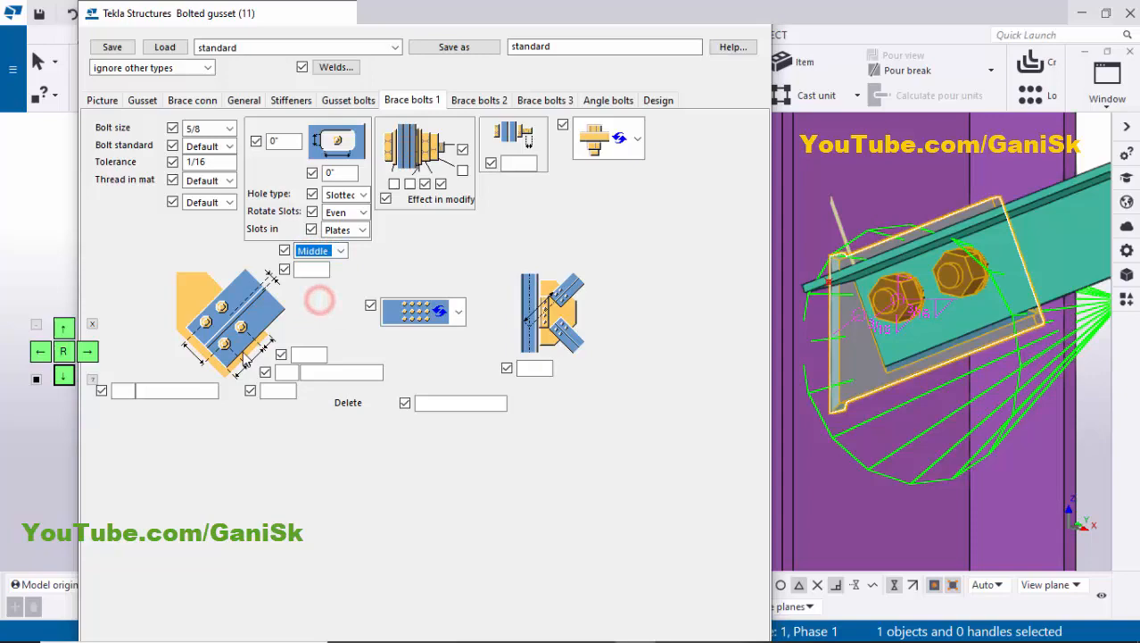
{"action": "left_click", "coordinate": [292, 474]}
{"action": "left_click", "coordinate": [63, 330]}
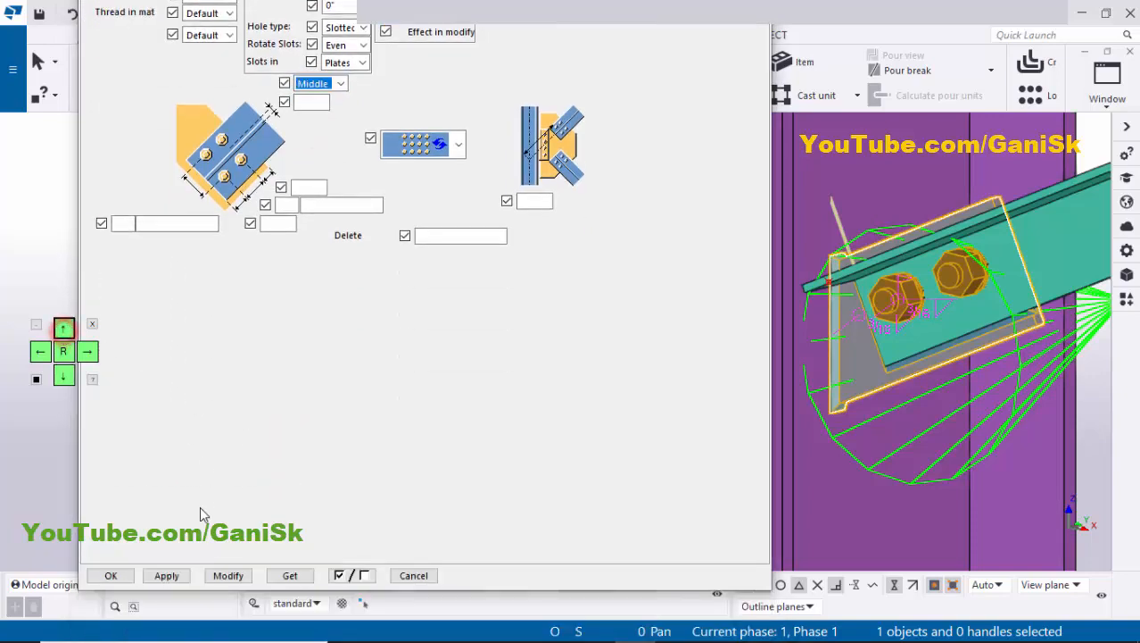
{"action": "left_click", "coordinate": [229, 575]}
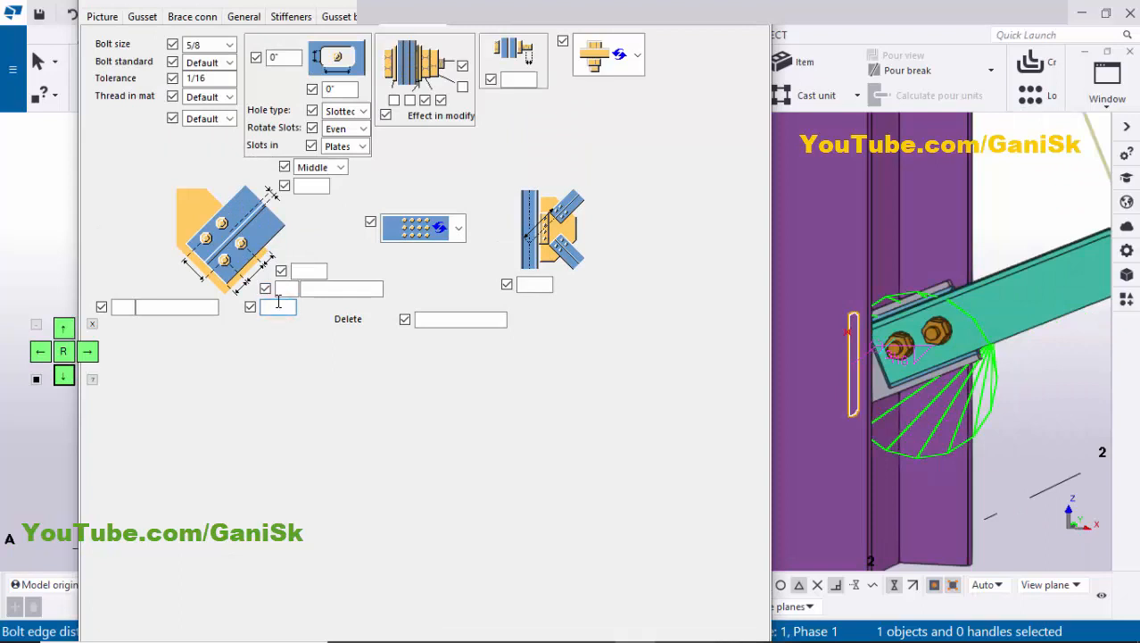
Set both brace 1 bolt edge distances to 1"1/2 with 2 bolts at 2" spacing, apply to the connection, and close its settings
{"action": "type", "text": "1.5"}
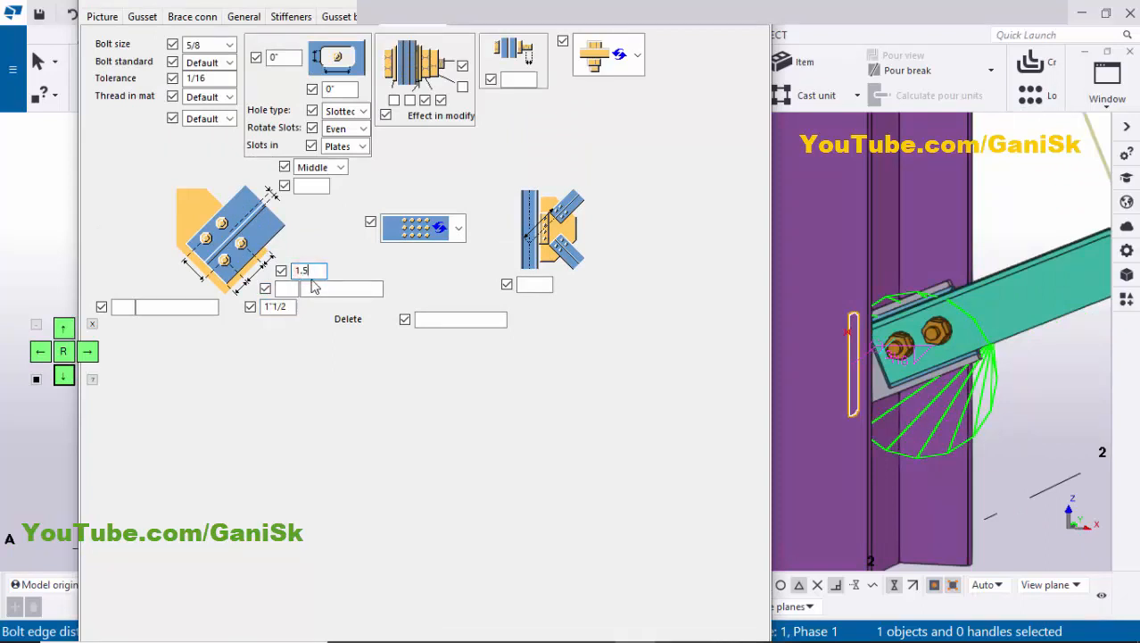
{"action": "left_click", "coordinate": [282, 287]}
{"action": "type", "text": "2"}
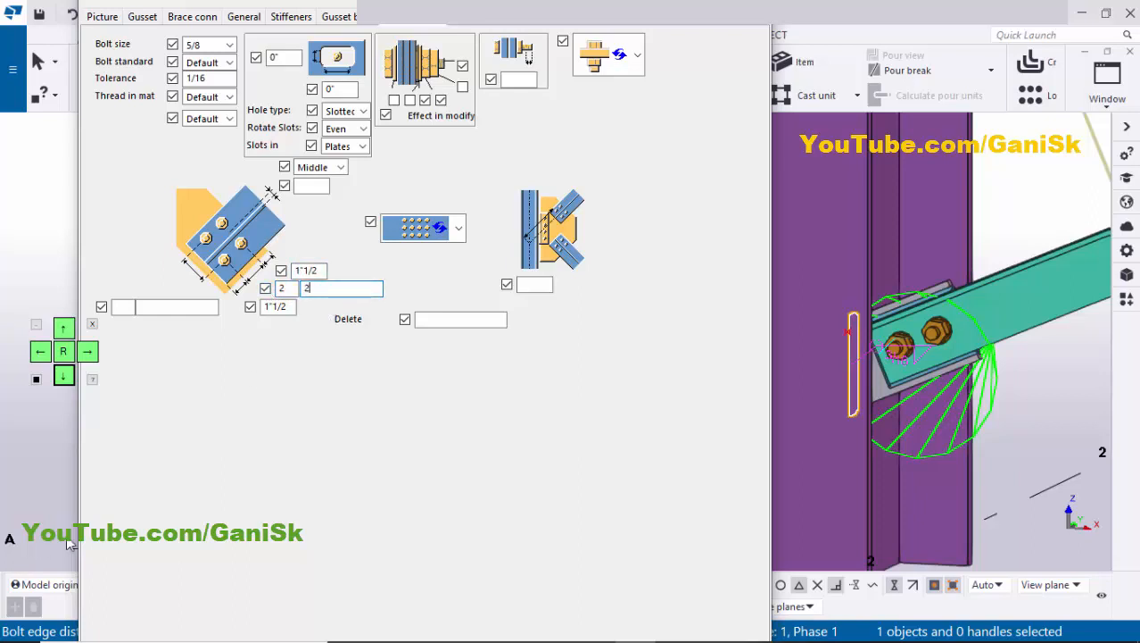
{"action": "left_click", "coordinate": [65, 328]}
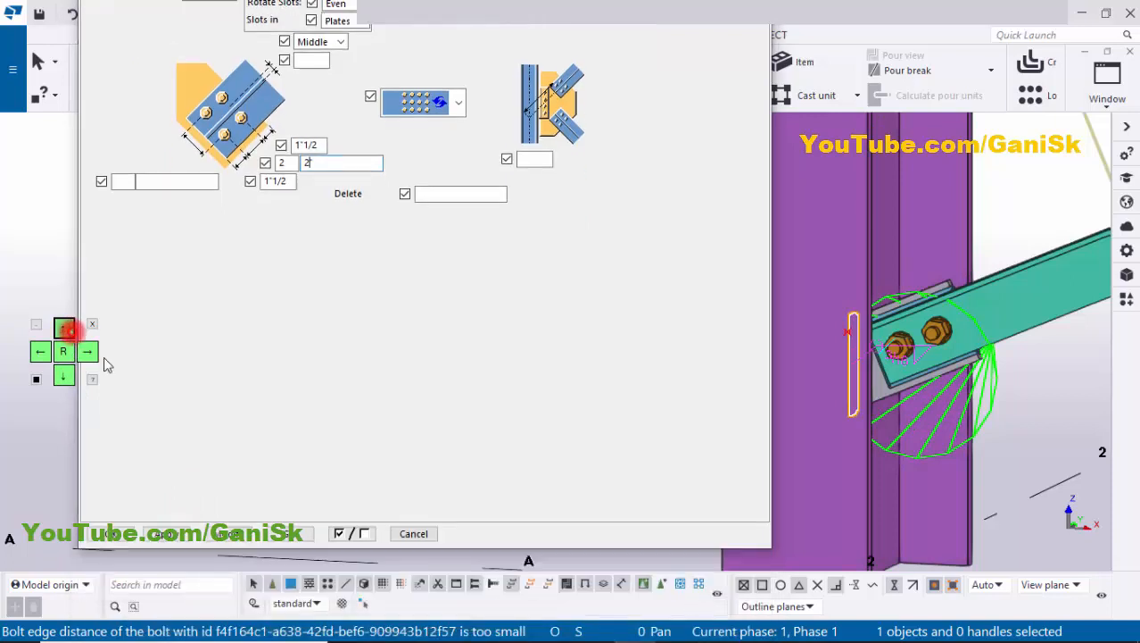
{"action": "left_click", "coordinate": [230, 534]}
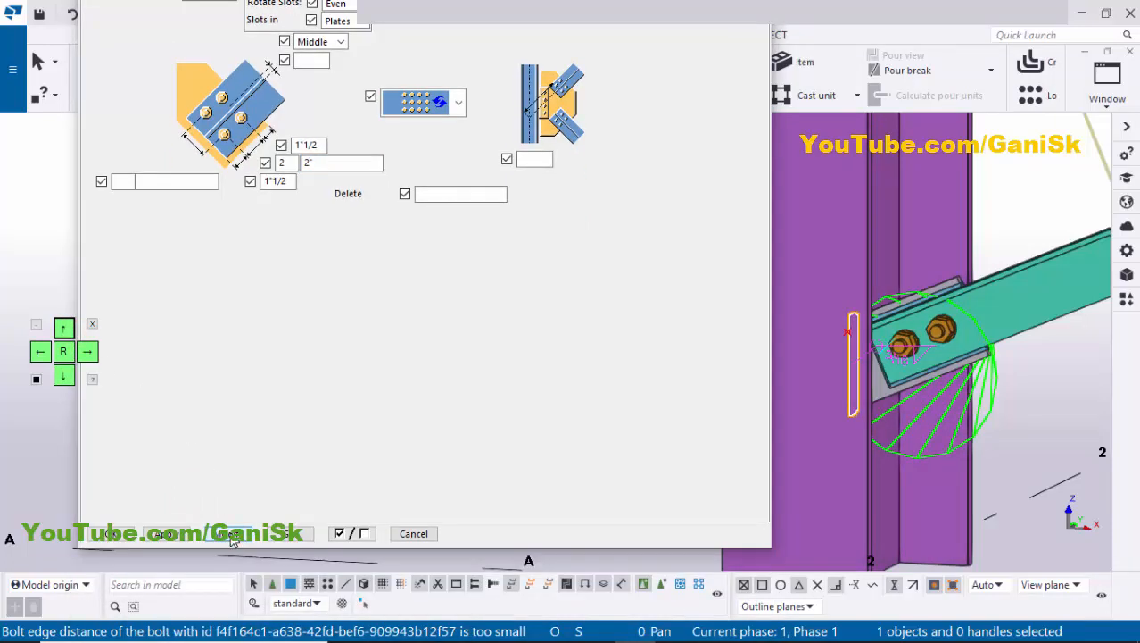
{"action": "middle_click_drag", "start_coordinate": [929, 346], "coordinate": [909, 404]}
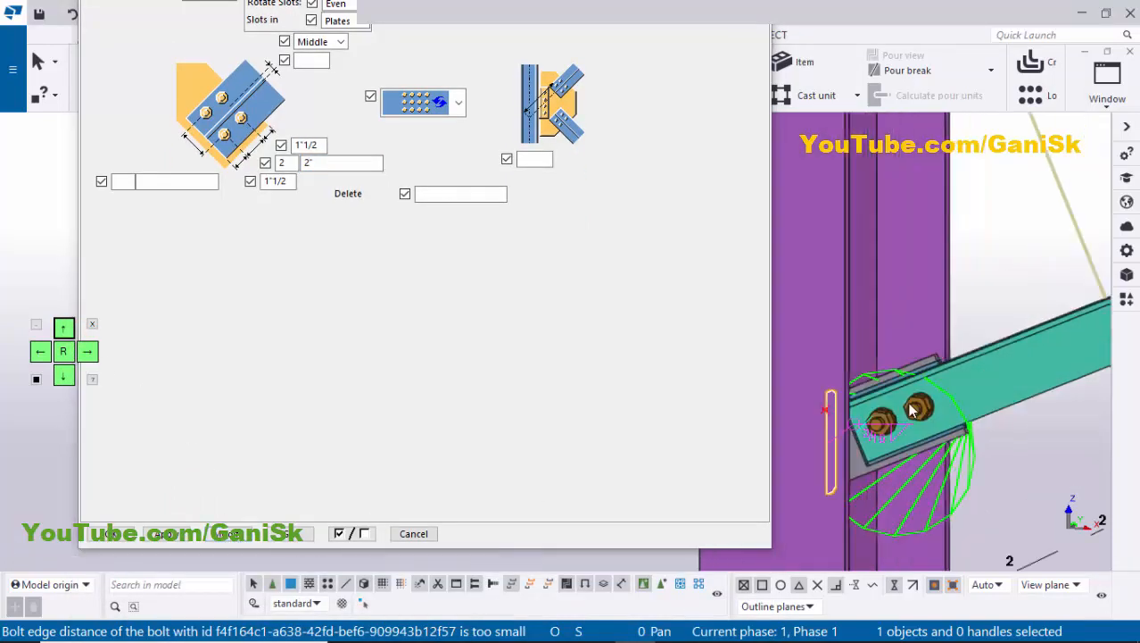
{"action": "scroll", "coordinate": [909, 403], "scroll_direction": "down", "scroll_amount": 1}
{"action": "left_click", "coordinate": [214, 533]}
{"action": "left_click", "coordinate": [175, 533]}
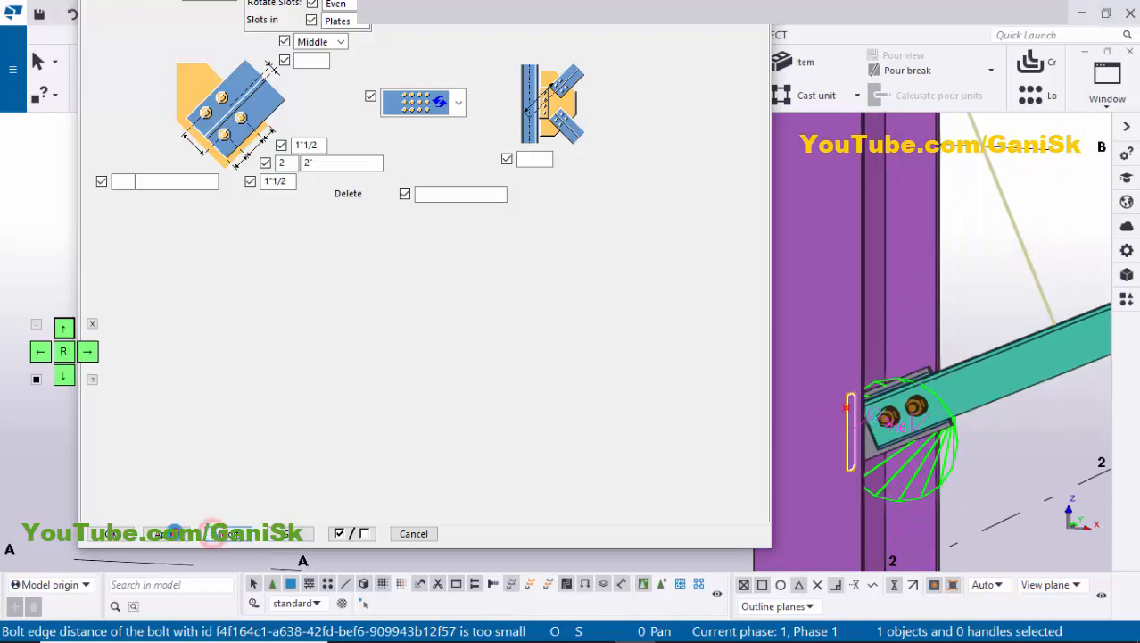
{"action": "left_click", "coordinate": [118, 533]}
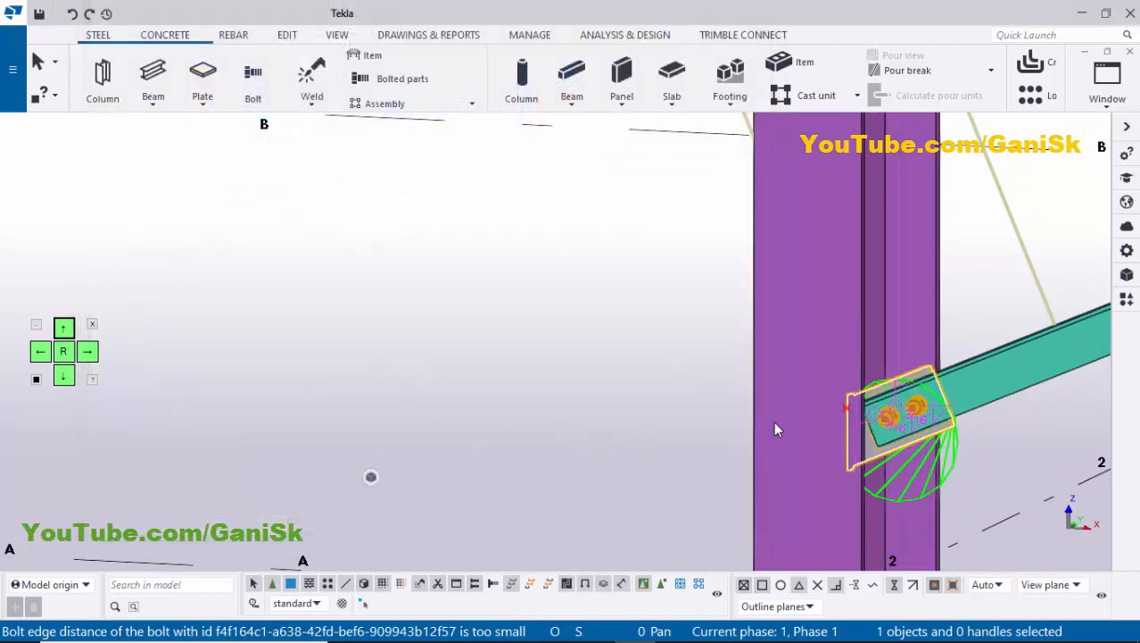
Examine the braced bay between the two columns and its remaining unconnected brace ends
{"action": "scroll", "coordinate": [797, 419], "scroll_direction": "down", "scroll_amount": 10}
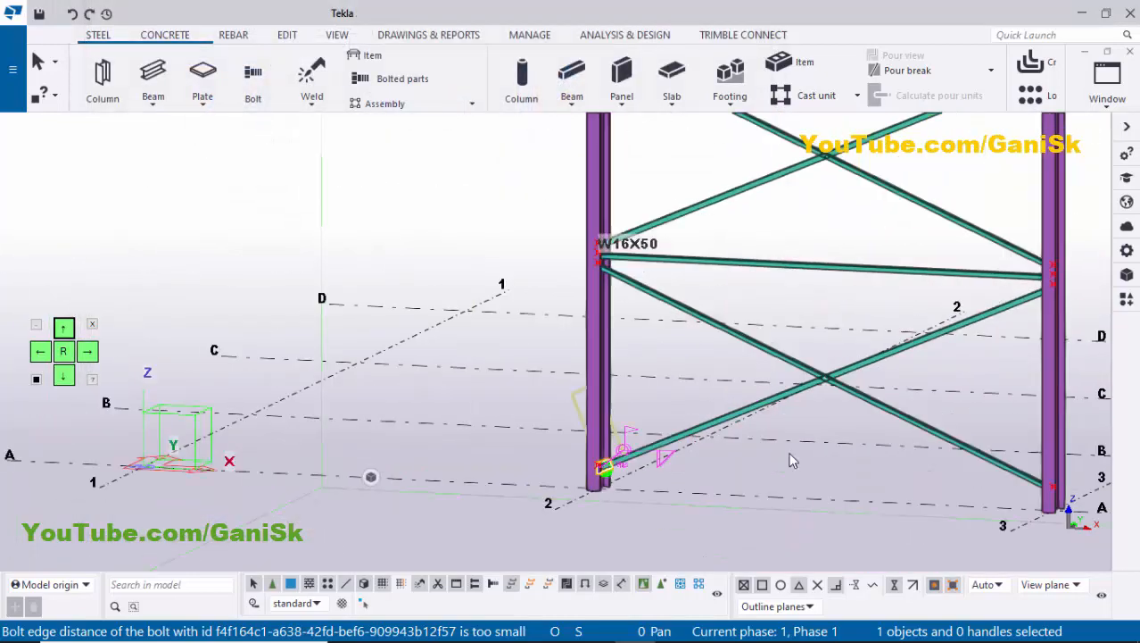
{"action": "scroll", "coordinate": [926, 485], "scroll_direction": "up", "scroll_amount": 1}
{"action": "scroll", "coordinate": [928, 486], "scroll_direction": "down", "scroll_amount": 3}
{"action": "middle_click_drag", "start_coordinate": [928, 486], "coordinate": [625, 506], "text": "ctrl"}
{"action": "scroll", "coordinate": [906, 491], "scroll_direction": "down", "scroll_amount": 1}
{"action": "scroll", "coordinate": [815, 501], "scroll_direction": "up", "scroll_amount": 1}
{"action": "middle_click_drag", "start_coordinate": [815, 501], "coordinate": [839, 505], "text": "ctrl"}
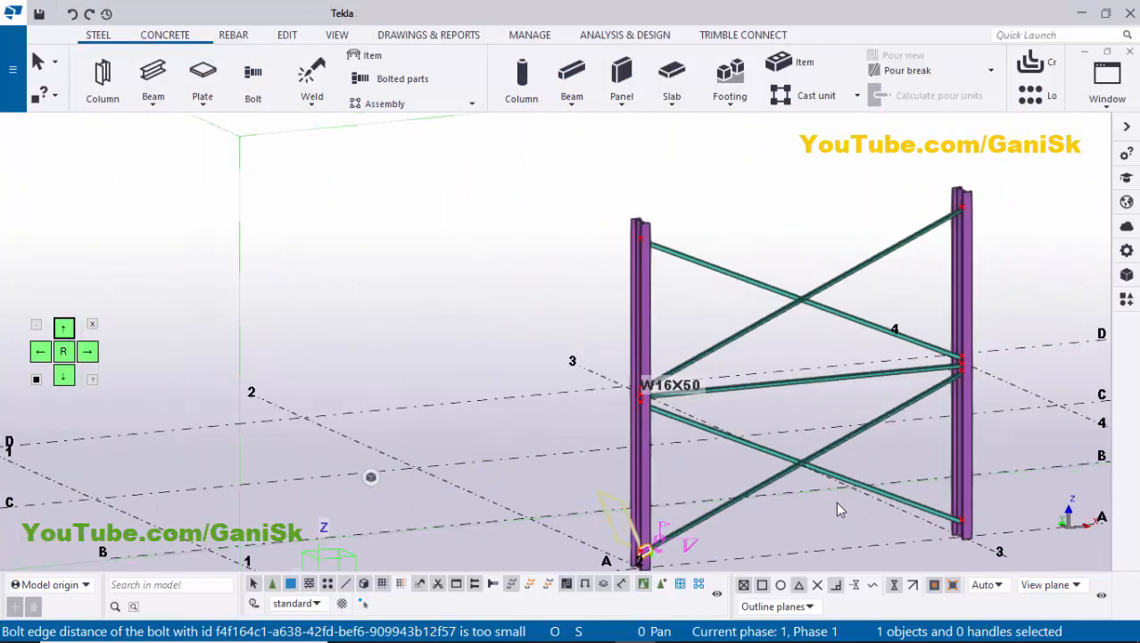
{"action": "scroll", "coordinate": [839, 505], "scroll_direction": "down", "scroll_amount": 3}
{"action": "middle_click_drag", "start_coordinate": [672, 464], "coordinate": [654, 461]}
{"action": "scroll", "coordinate": [653, 461], "scroll_direction": "up", "scroll_amount": 5}
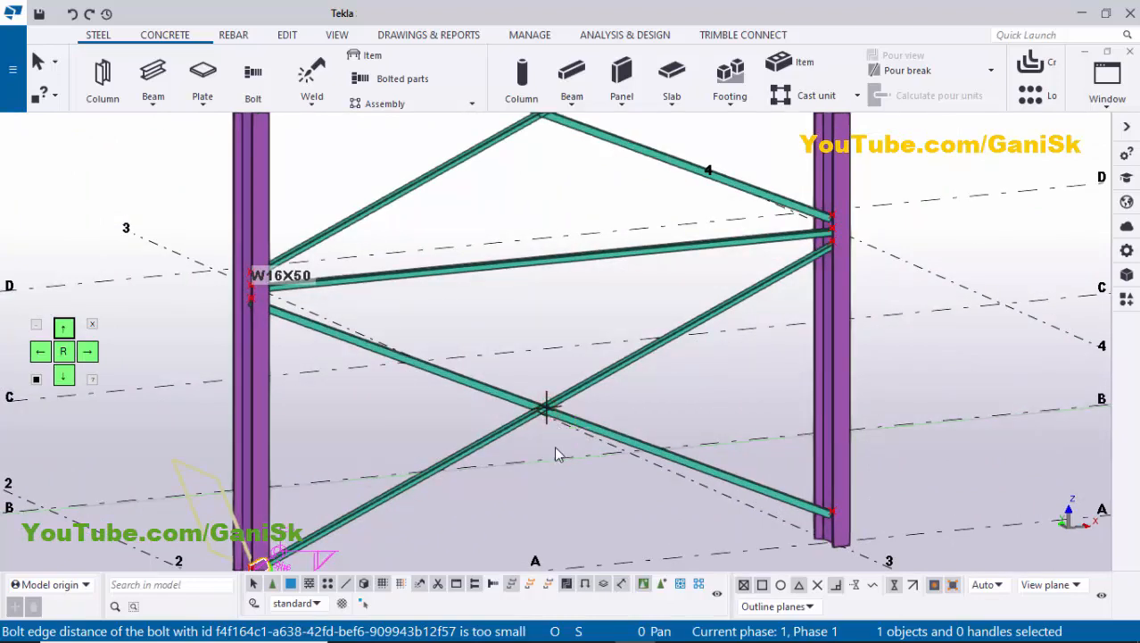
Create a Bolted gusset (11) connection between the grid 3 column and the lower brace end near its base
{"action": "scroll", "coordinate": [555, 447], "scroll_direction": "down", "scroll_amount": 5}
{"action": "middle_click_drag", "start_coordinate": [613, 474], "coordinate": [628, 497], "text": "ctrl"}
{"action": "scroll", "coordinate": [656, 470], "scroll_direction": "up", "scroll_amount": 6}
{"action": "middle_click_drag", "start_coordinate": [741, 425], "coordinate": [620, 505]}
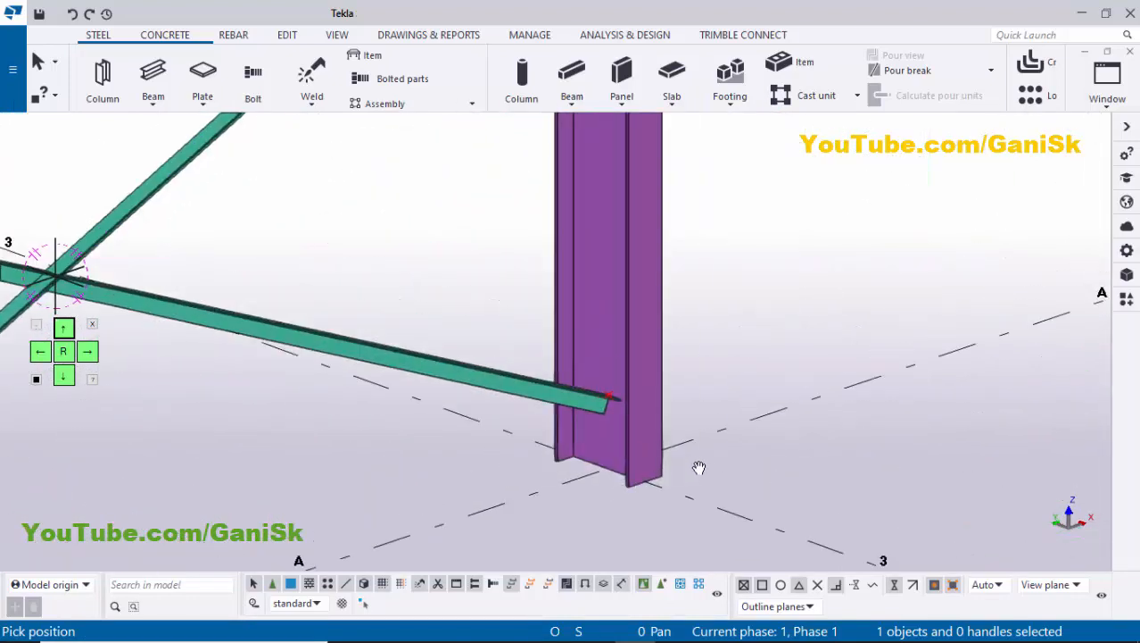
{"action": "key", "text": "ctrl+f"}
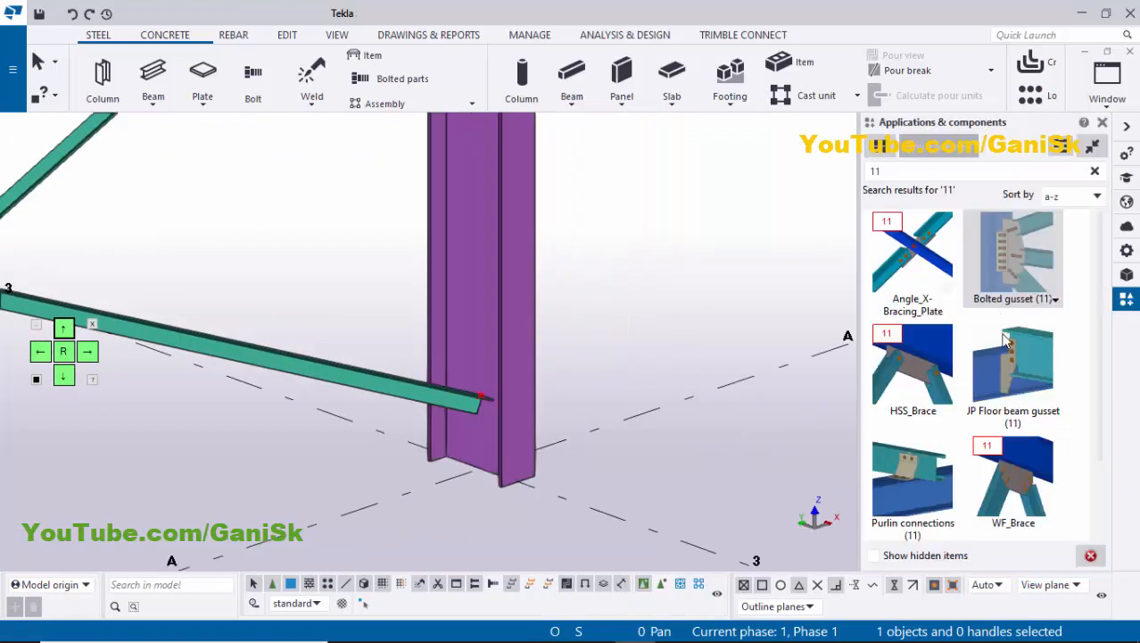
{"action": "left_click", "coordinate": [1023, 272]}
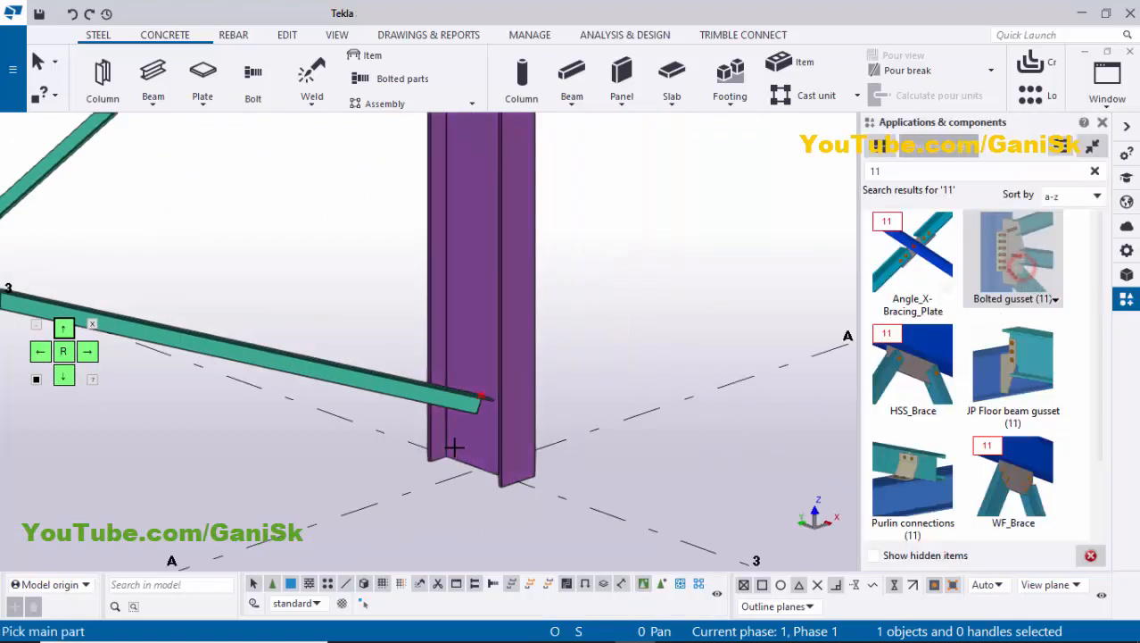
{"action": "middle_click_drag", "start_coordinate": [453, 447], "coordinate": [579, 314]}
{"action": "left_click", "coordinate": [514, 386]}
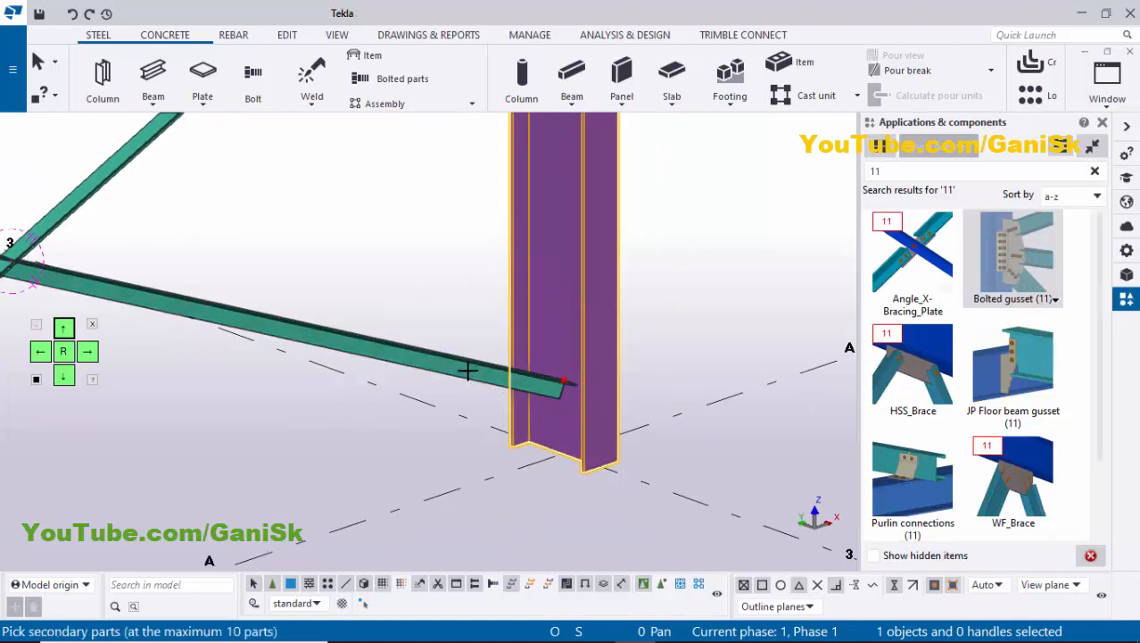
{"action": "left_click", "coordinate": [464, 366]}
{"action": "middle_click", "coordinate": [477, 366]}
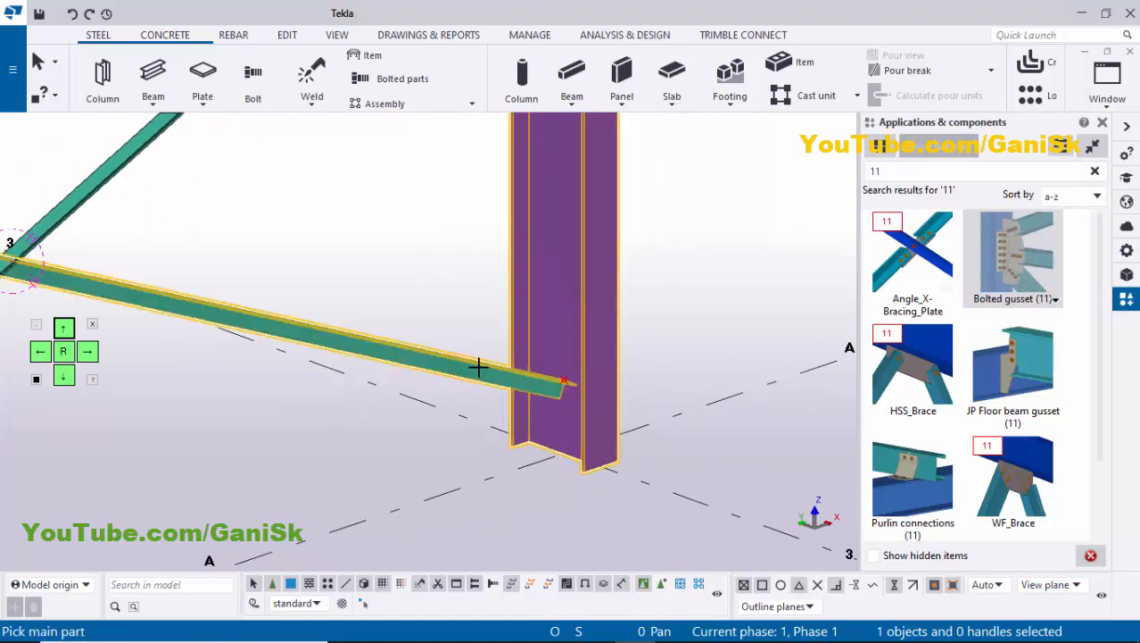
{"action": "scroll", "coordinate": [547, 387], "scroll_direction": "up", "scroll_amount": 5}
{"action": "scroll", "coordinate": [555, 398], "scroll_direction": "up", "scroll_amount": 1}
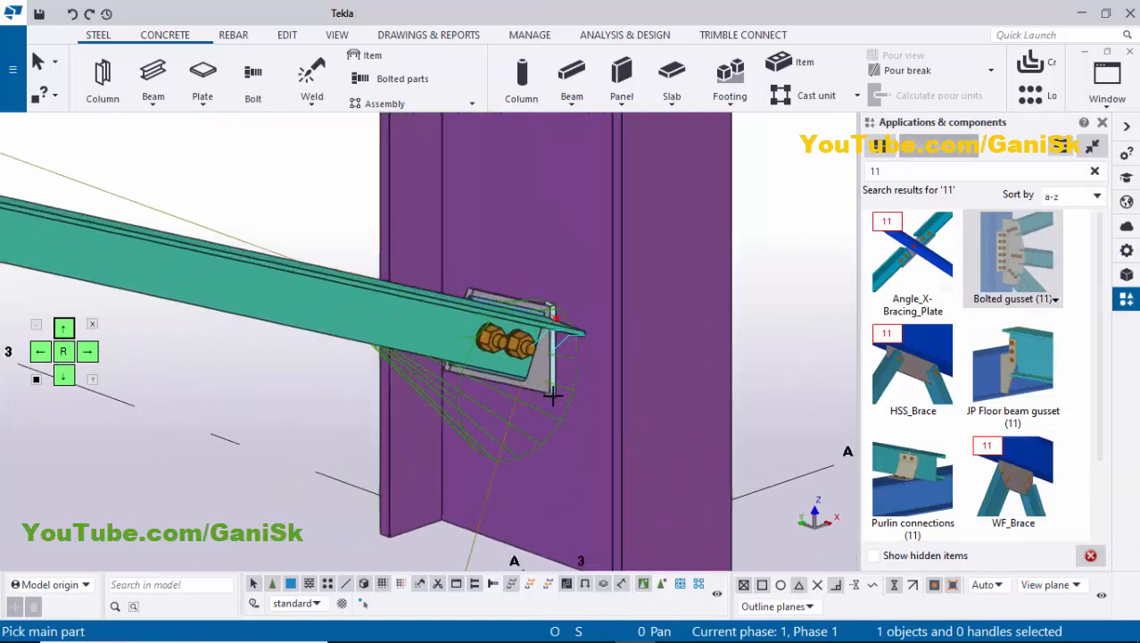
Create a bolted gusset between the top of the grid 3 column and its uppermost brace end
{"action": "scroll", "coordinate": [551, 394], "scroll_direction": "down", "scroll_amount": 10}
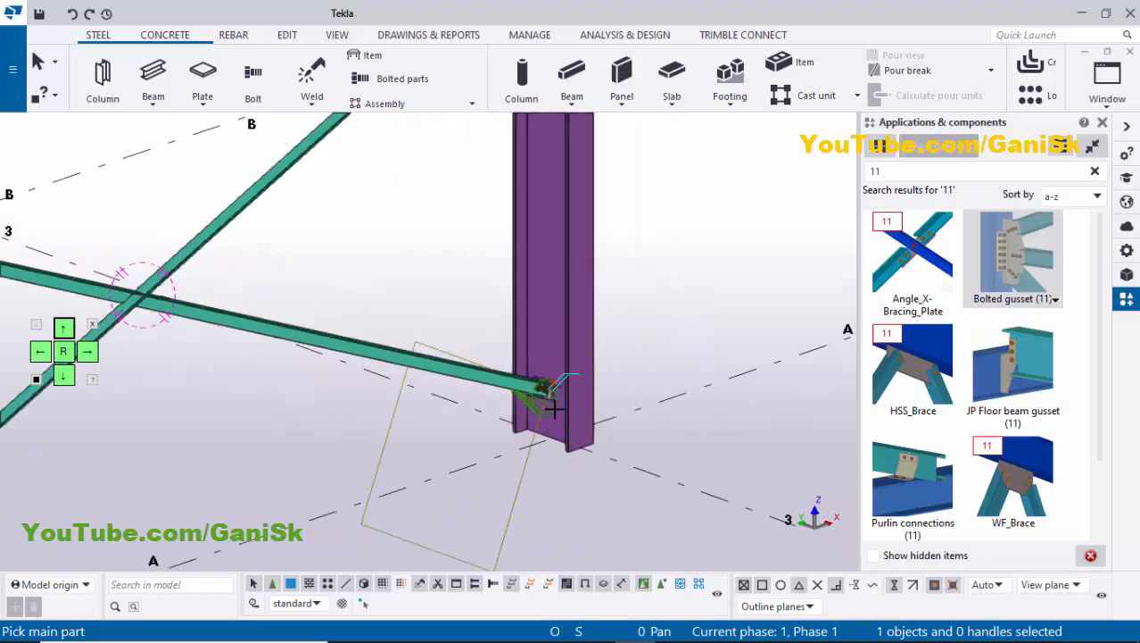
{"action": "scroll", "coordinate": [555, 346], "scroll_direction": "down", "scroll_amount": 2}
{"action": "middle_click_drag", "start_coordinate": [553, 313], "coordinate": [535, 565]}
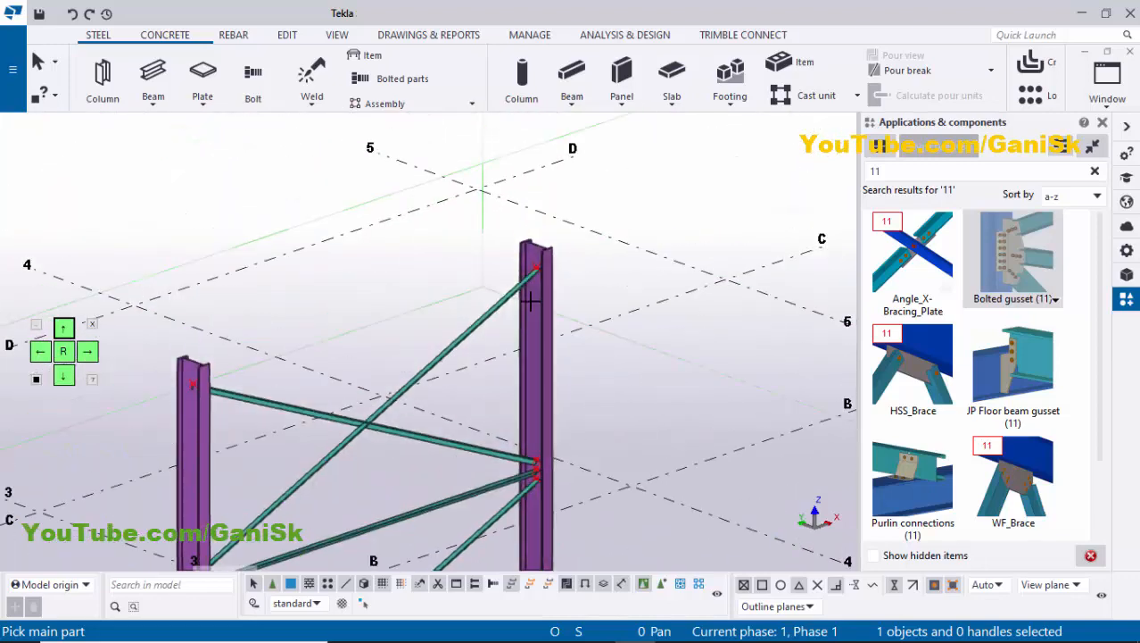
{"action": "scroll", "coordinate": [540, 295], "scroll_direction": "up", "scroll_amount": 2}
{"action": "left_click", "coordinate": [533, 284]}
{"action": "left_click", "coordinate": [522, 275]}
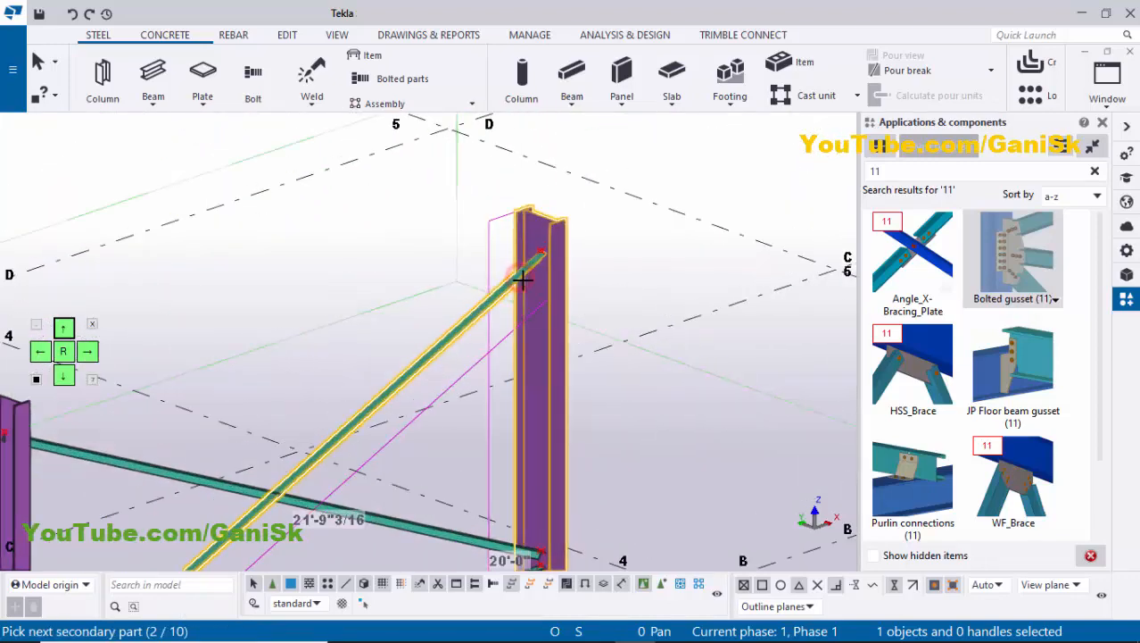
{"action": "middle_click", "coordinate": [518, 277]}
Create a bolted gusset between the top of the grid 2 column and its uppermost brace end
{"action": "scroll", "coordinate": [471, 429], "scroll_direction": "down", "scroll_amount": 2}
{"action": "middle_click_drag", "start_coordinate": [472, 429], "coordinate": [132, 429], "text": "ctrl"}
{"action": "scroll", "coordinate": [286, 339], "scroll_direction": "up", "scroll_amount": 4}
{"action": "scroll", "coordinate": [286, 339], "scroll_direction": "up", "scroll_amount": 2}
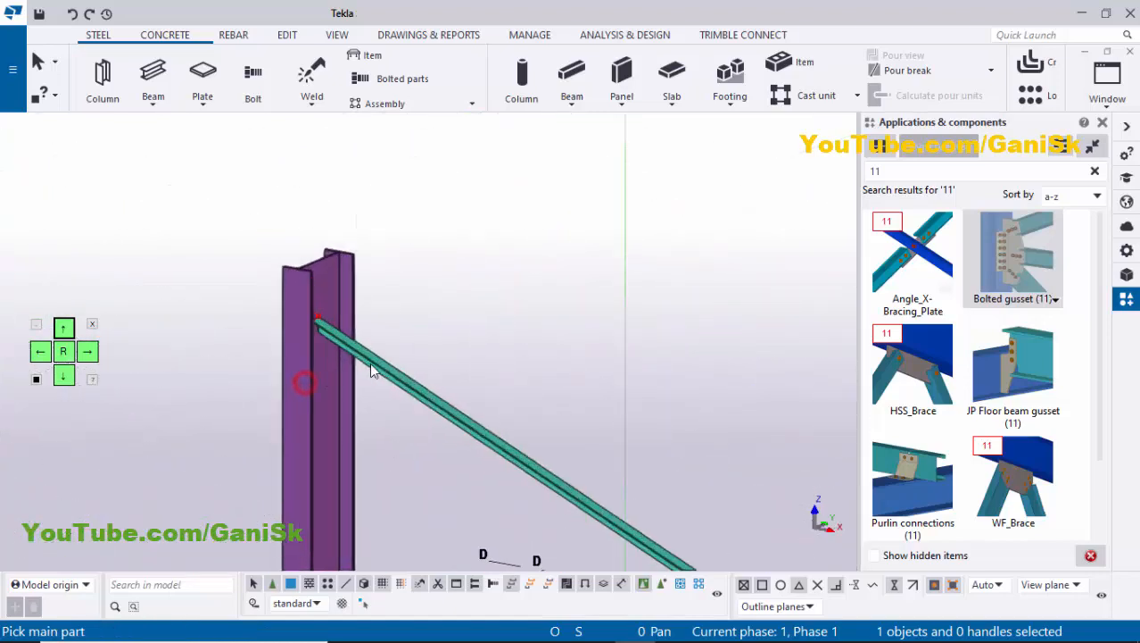
{"action": "left_click", "coordinate": [305, 382]}
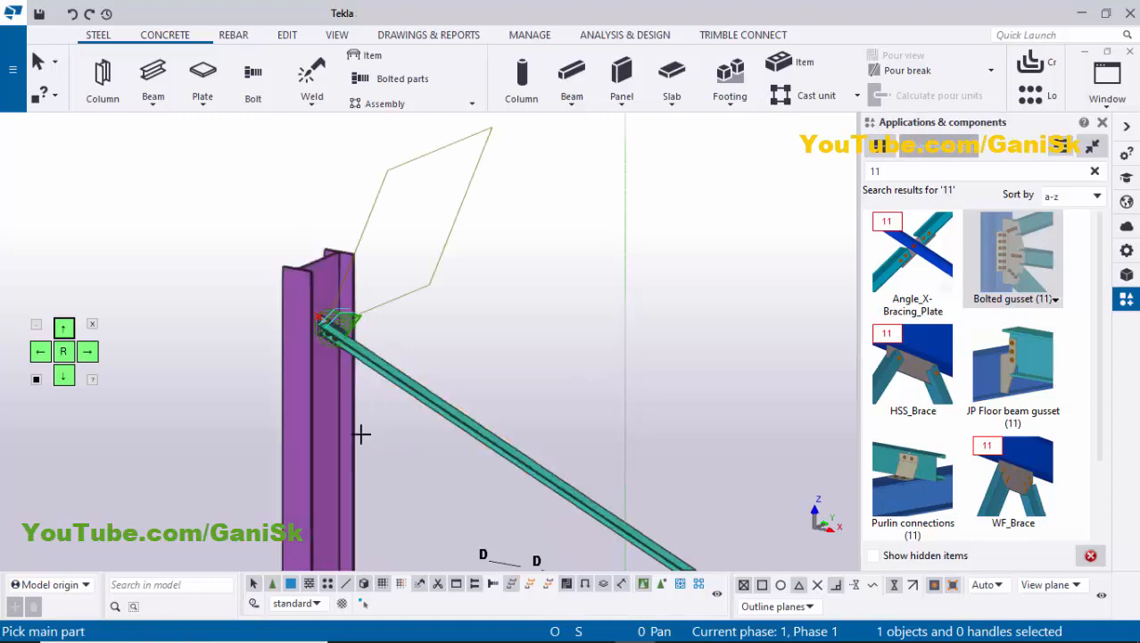
Create one bolted gusset joining the lower diagonal, horizontal and upper diagonal braces to the grid 2 column at mid-height
{"action": "scroll", "coordinate": [361, 432], "scroll_direction": "down", "scroll_amount": 3}
{"action": "middle_click_drag", "start_coordinate": [361, 432], "coordinate": [337, 169]}
{"action": "scroll", "coordinate": [323, 406], "scroll_direction": "up", "scroll_amount": 6}
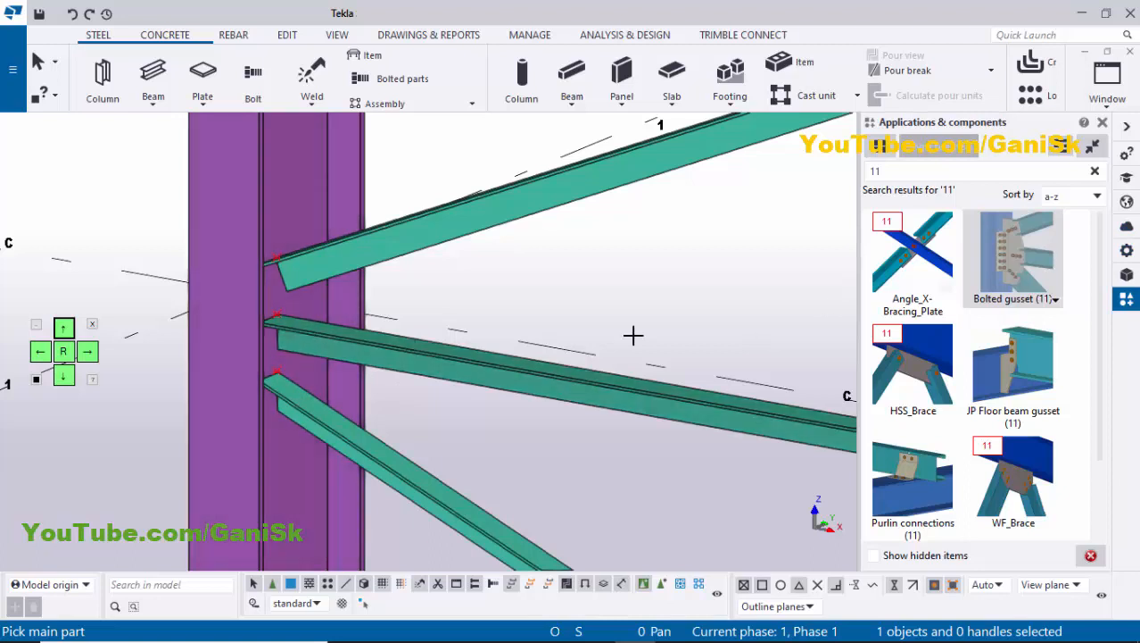
{"action": "left_click", "coordinate": [257, 440]}
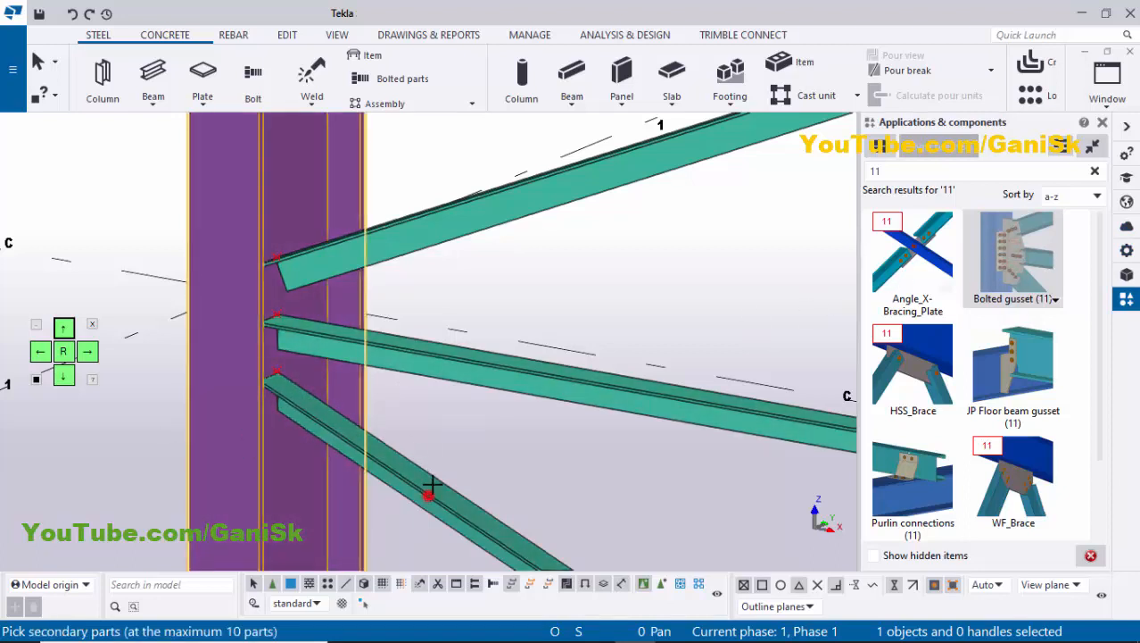
{"action": "left_click", "coordinate": [518, 374]}
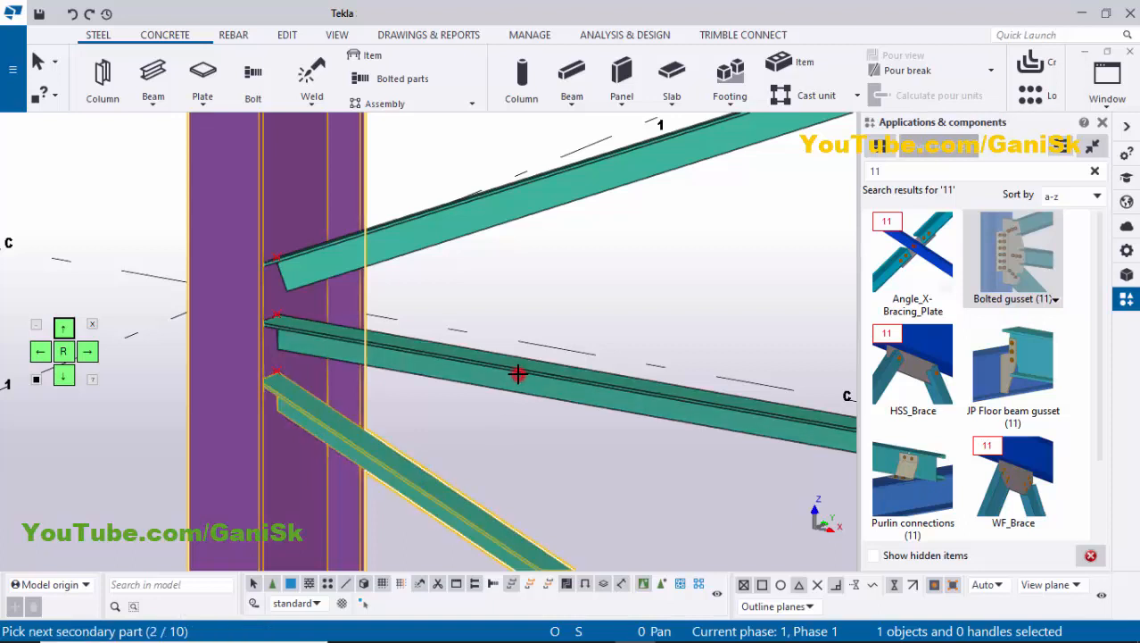
{"action": "left_click", "coordinate": [550, 186]}
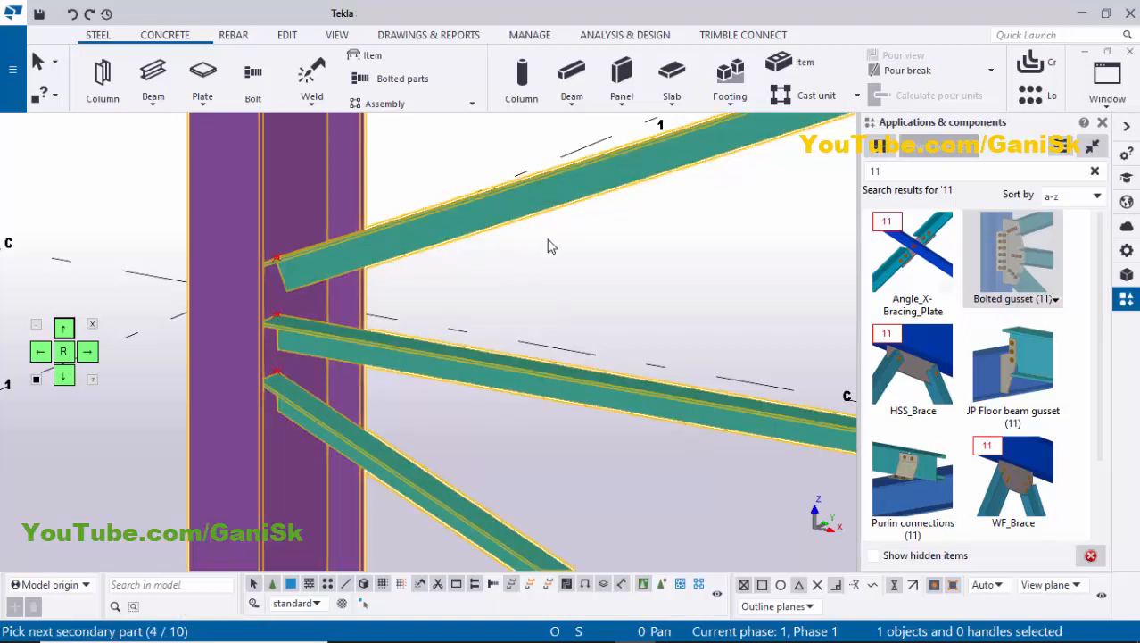
{"action": "middle_click", "coordinate": [550, 247]}
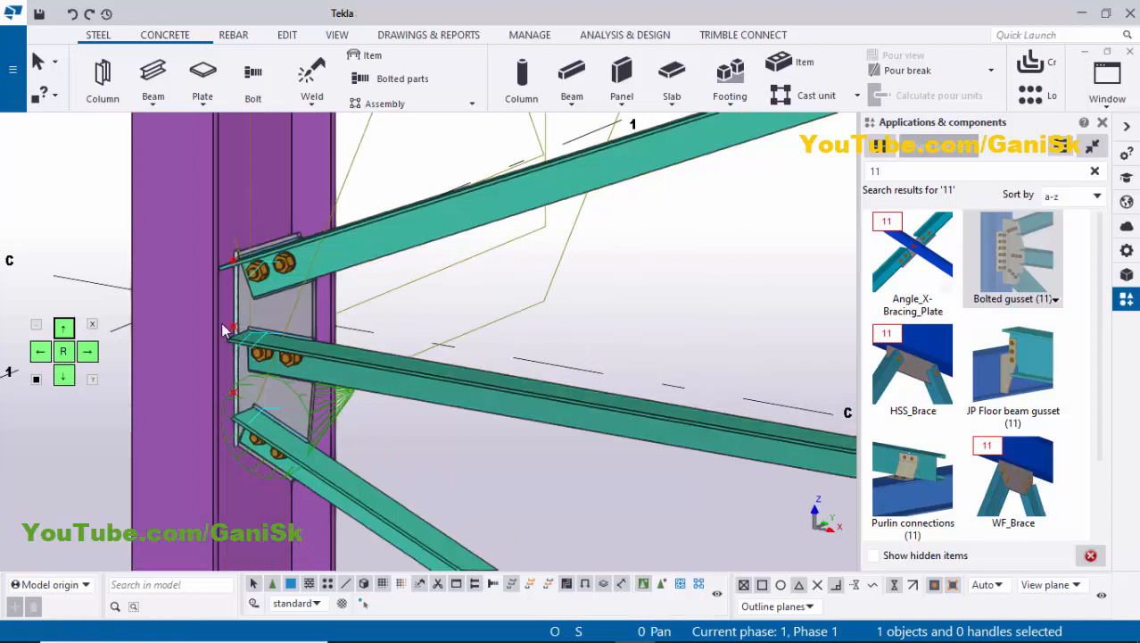
Redraw the view and inspect the three-brace gusset joint on the grid 2 column
{"action": "right_click", "coordinate": [86, 193]}
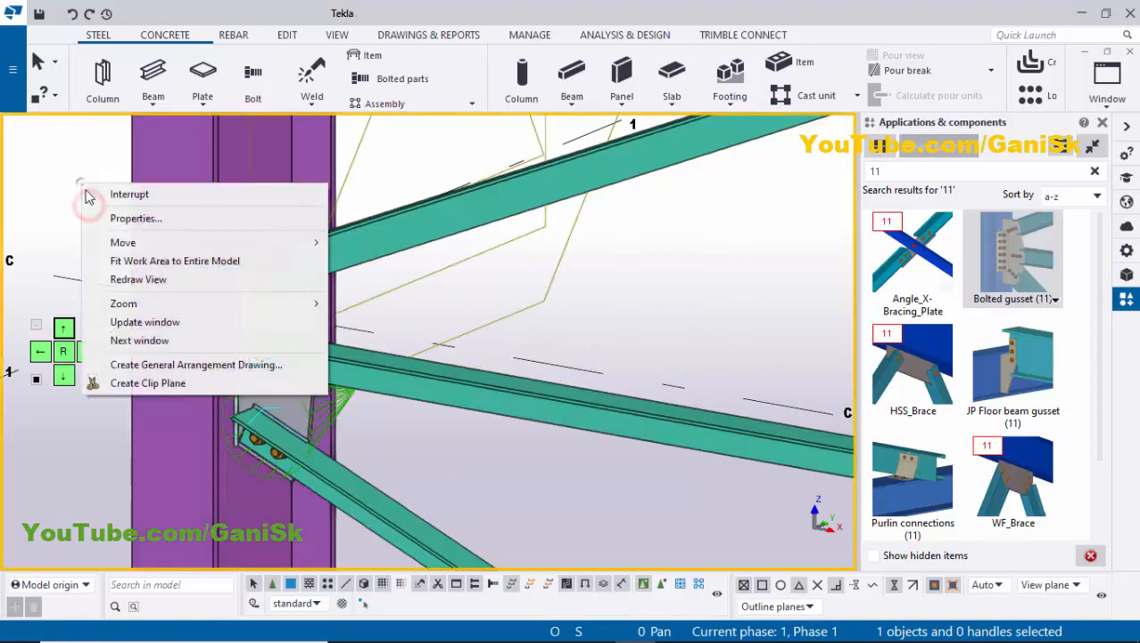
{"action": "left_click", "coordinate": [138, 279]}
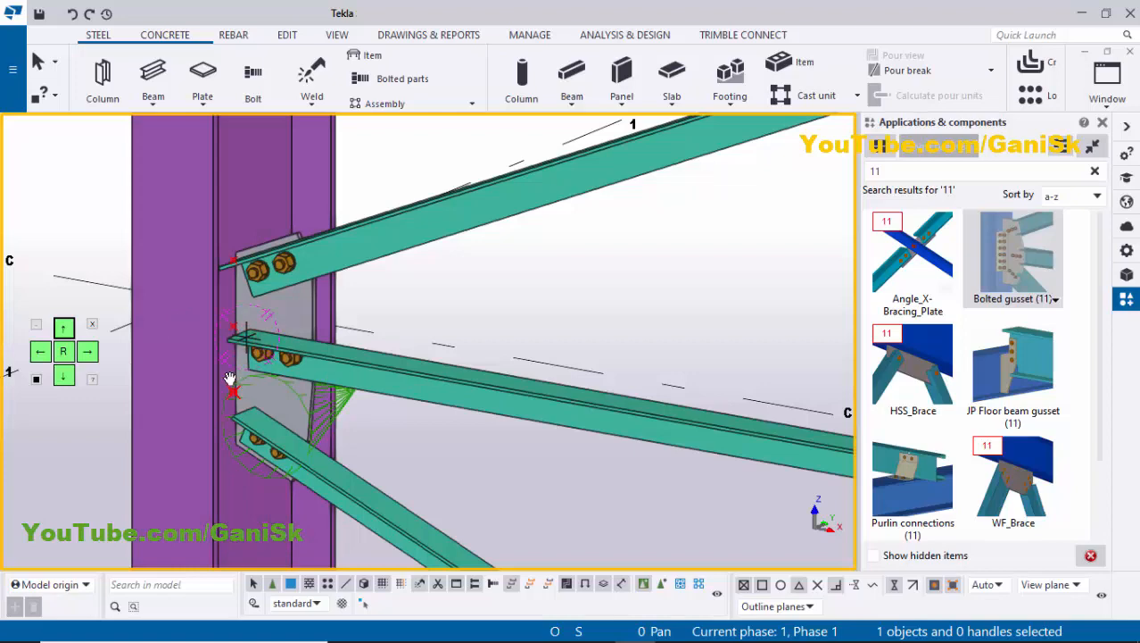
{"action": "middle_click_drag", "start_coordinate": [230, 380], "coordinate": [265, 202], "text": "ctrl"}
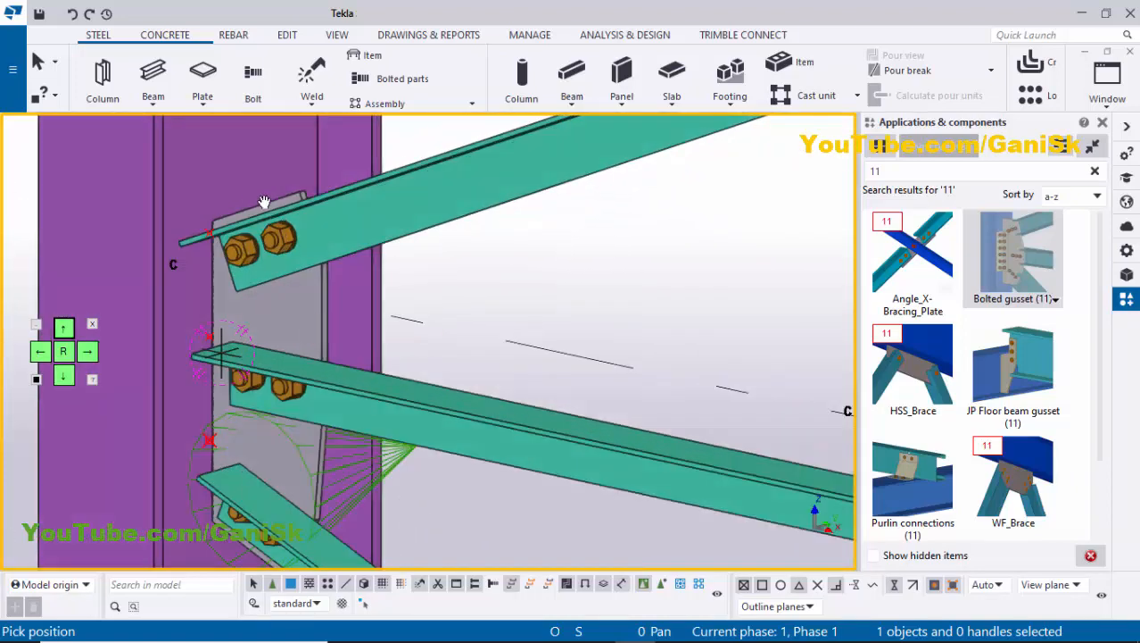
Open the mid-height three-brace gusset's properties on the grid 2 column and clear both 0.00 gusset corner angle values
{"action": "right_click", "coordinate": [284, 160]}
{"action": "left_click", "coordinate": [297, 173]}
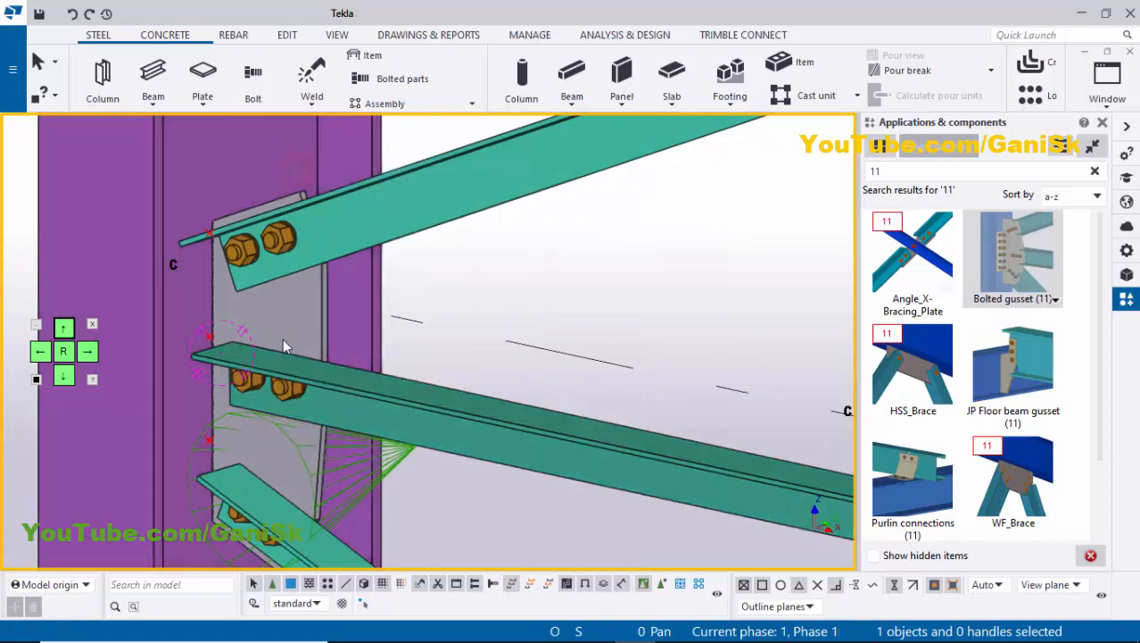
{"action": "left_click", "coordinate": [290, 329]}
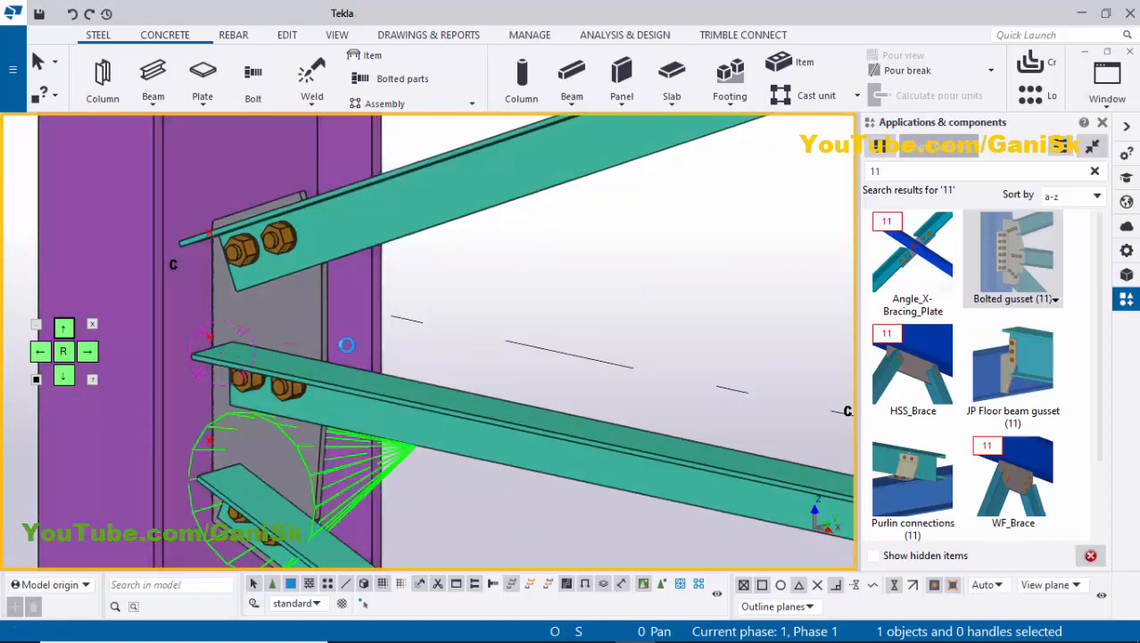
{"action": "double_click", "coordinate": [347, 344]}
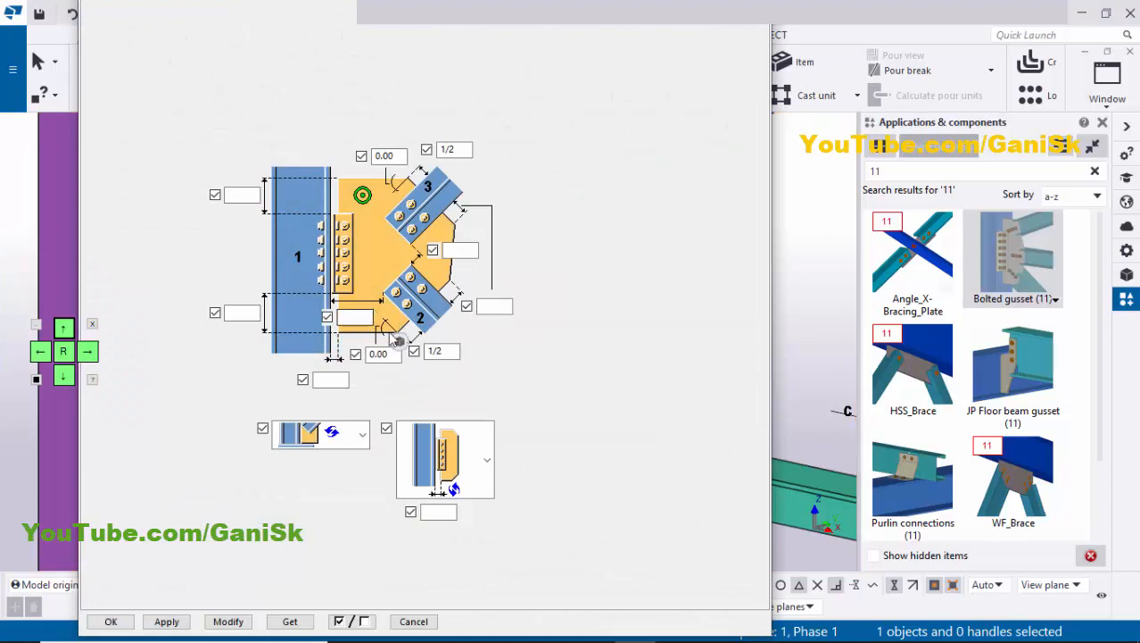
{"action": "left_click_drag", "start_coordinate": [389, 355], "coordinate": [301, 354]}
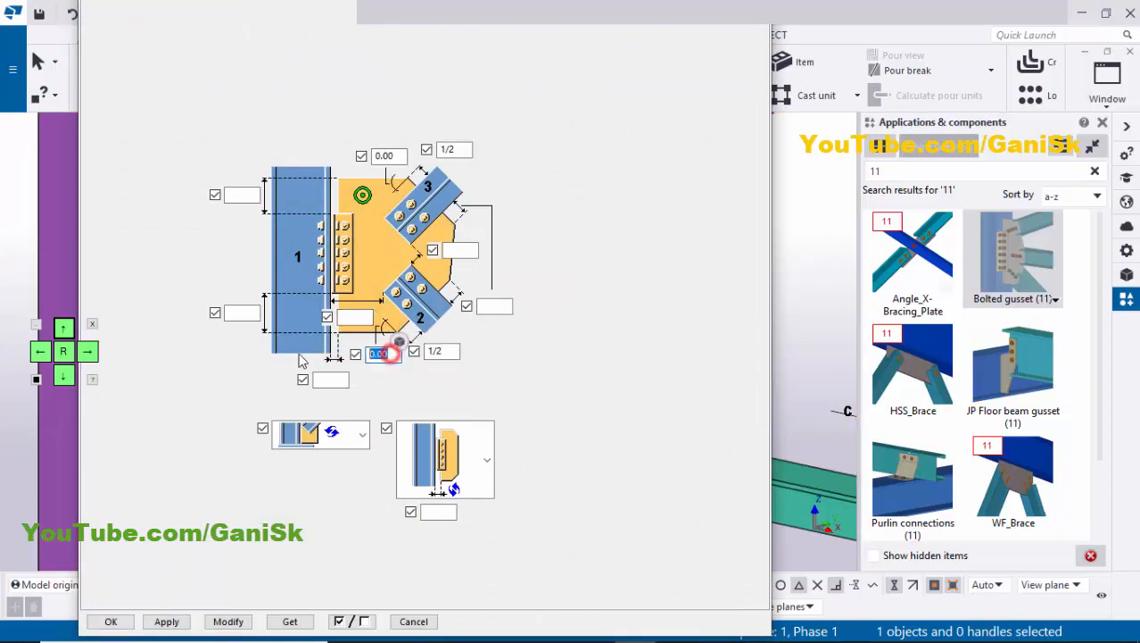
{"action": "left_click_drag", "start_coordinate": [397, 157], "coordinate": [335, 157]}
{"action": "key", "text": "Delete"}
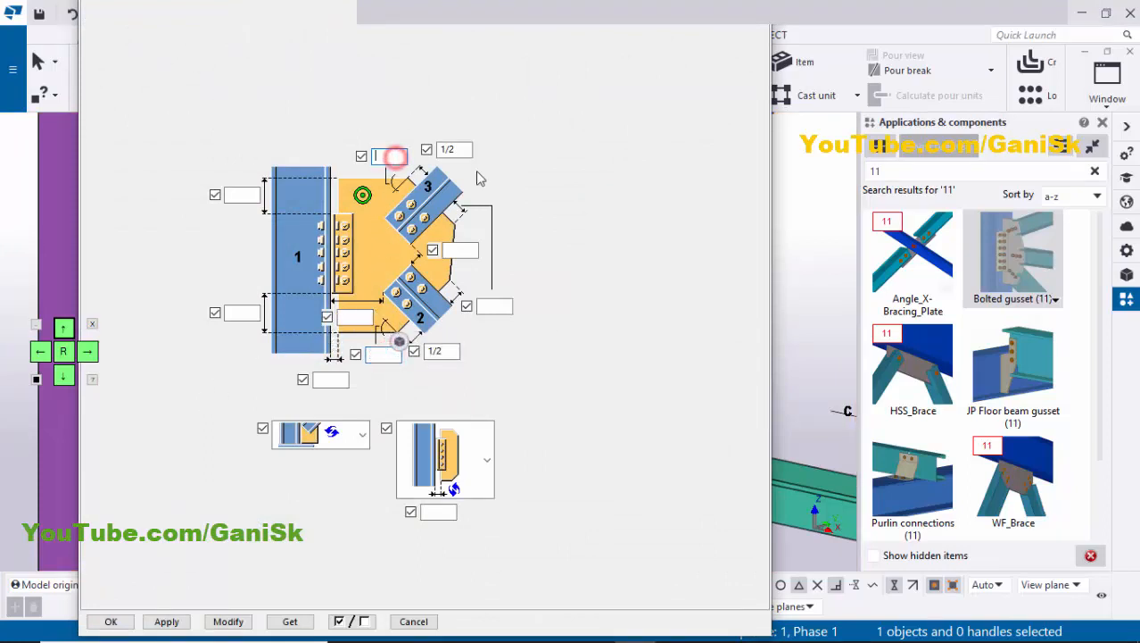
Modify the mid-height gusset on the grid 2 column with the cleared corner angles and examine its plate and bolts
{"action": "left_click", "coordinate": [1105, 123]}
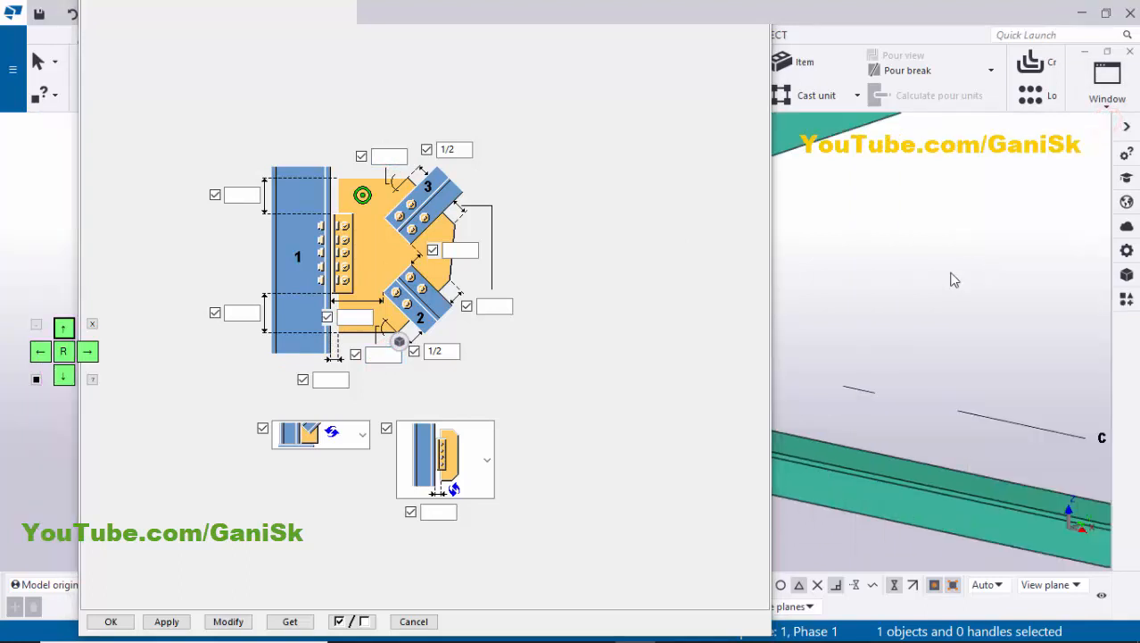
{"action": "middle_click_drag", "start_coordinate": [884, 283], "coordinate": [1133, 232]}
{"action": "middle_click_drag", "start_coordinate": [933, 275], "coordinate": [1096, 258]}
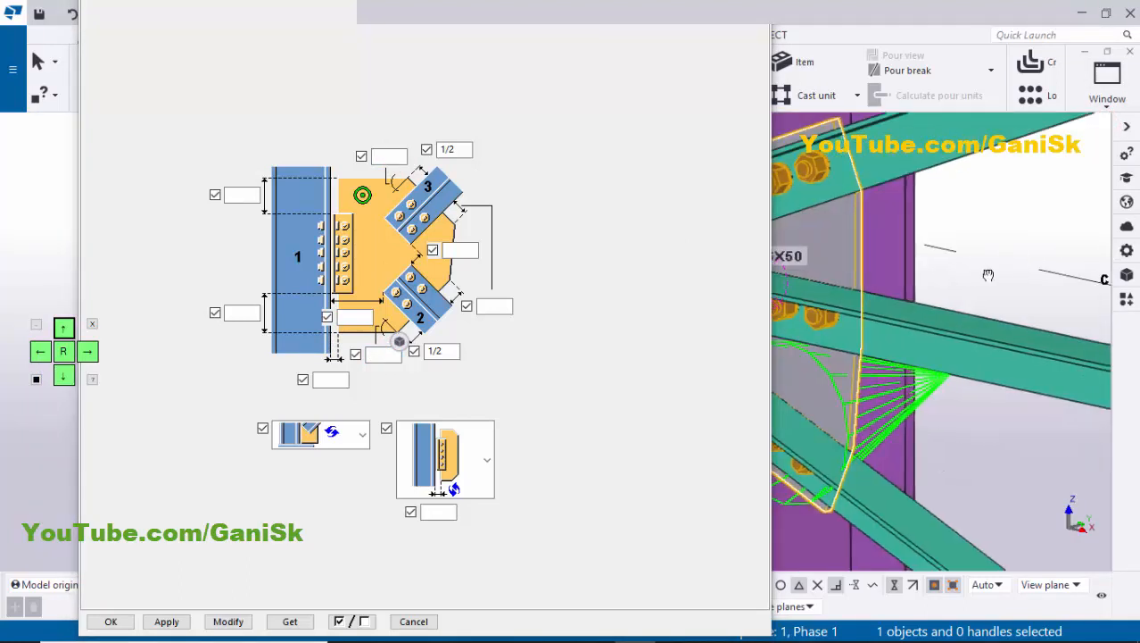
{"action": "middle_click_drag", "start_coordinate": [988, 273], "coordinate": [1096, 278]}
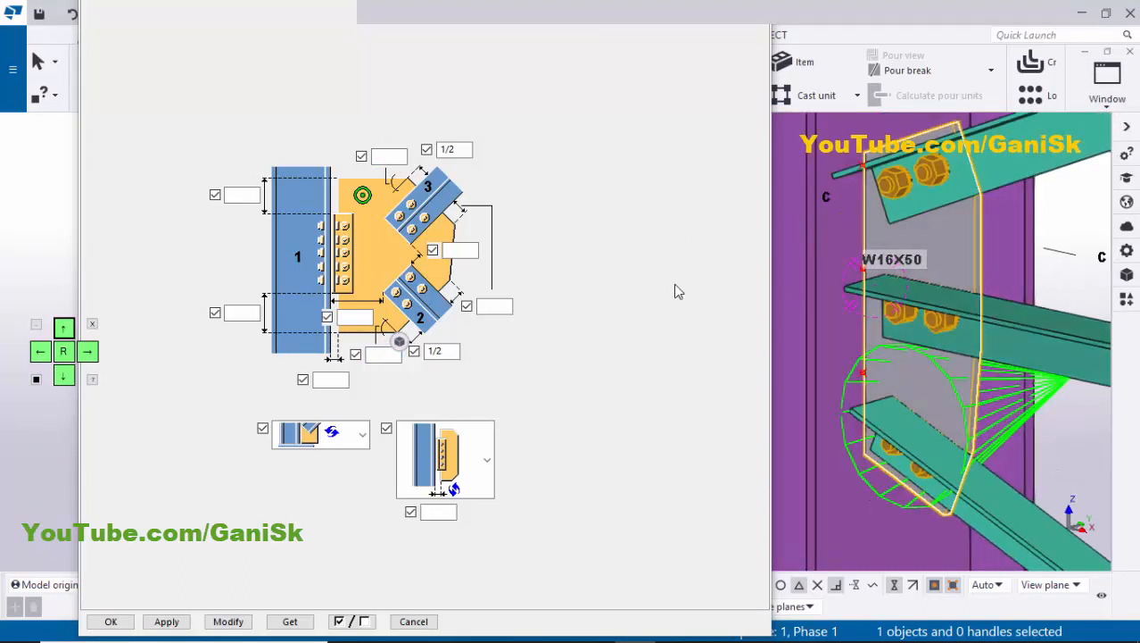
{"action": "left_click", "coordinate": [229, 621]}
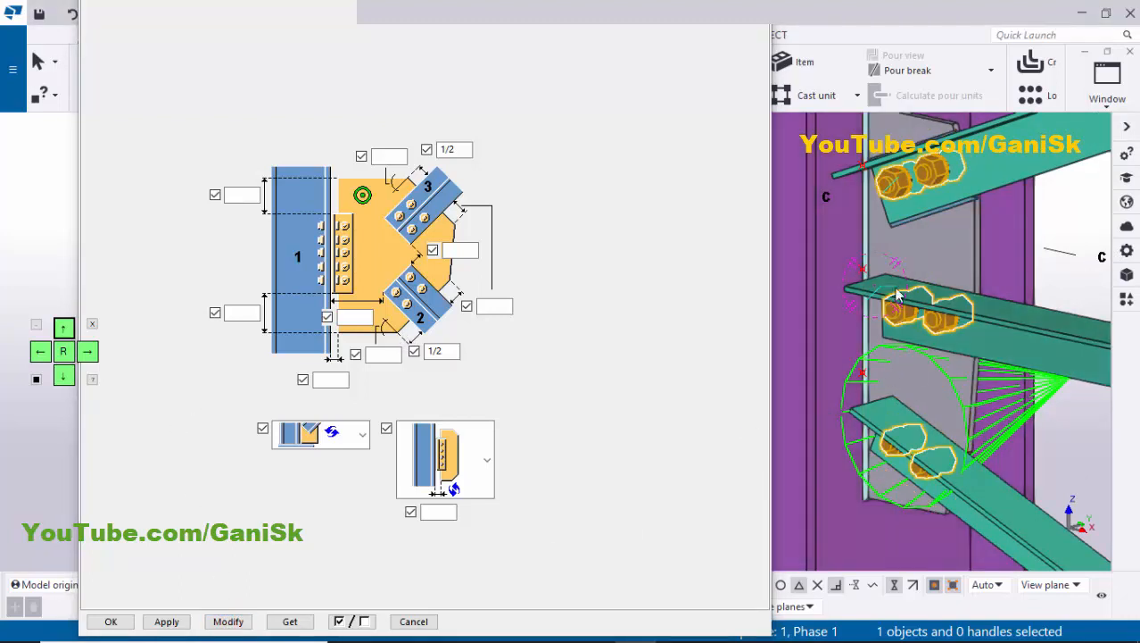
{"action": "middle_click_drag", "start_coordinate": [897, 291], "coordinate": [866, 371]}
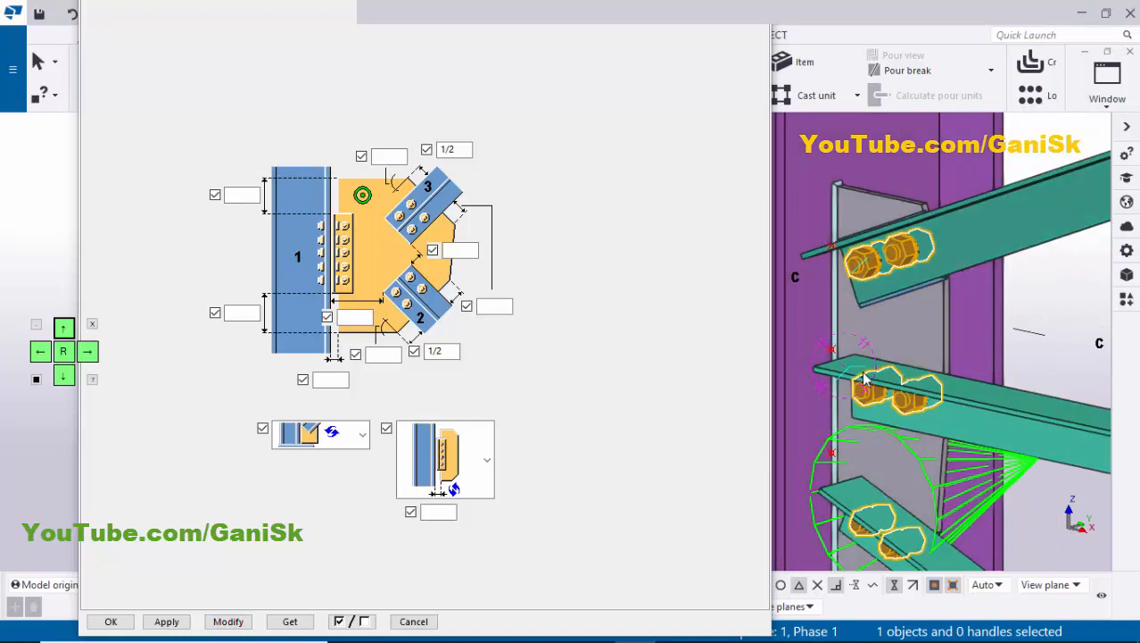
{"action": "middle_click_drag", "start_coordinate": [881, 490], "coordinate": [879, 428]}
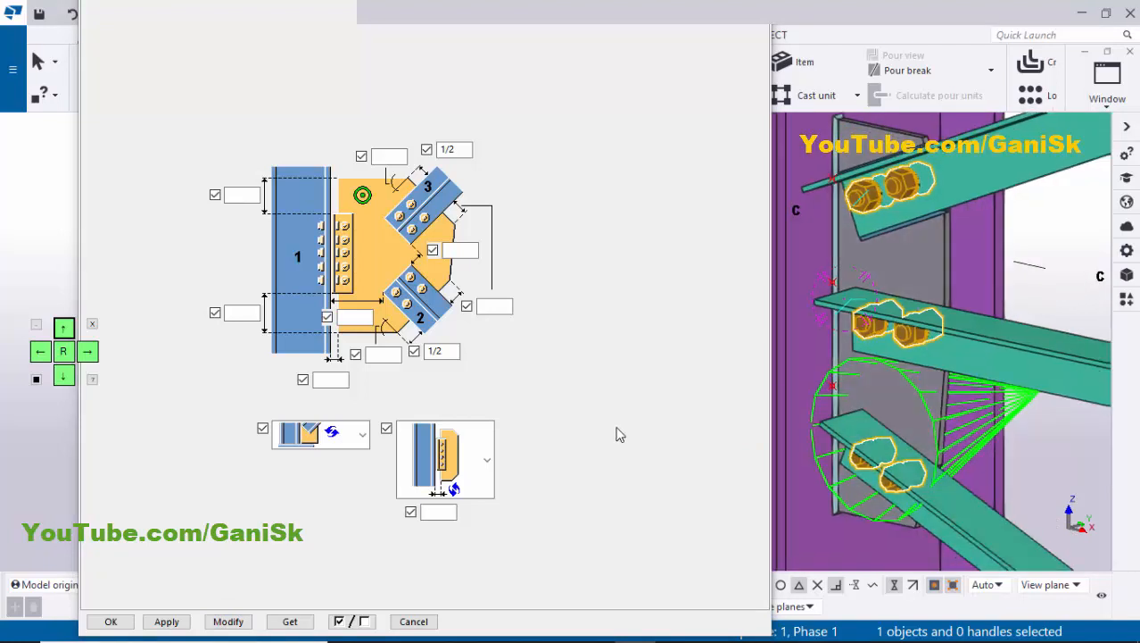
For the second brace bolt group, set the bolt size to 5/8 and the bolt position to Middle
{"action": "left_click", "coordinate": [600, 399]}
{"action": "left_click", "coordinate": [67, 375]}
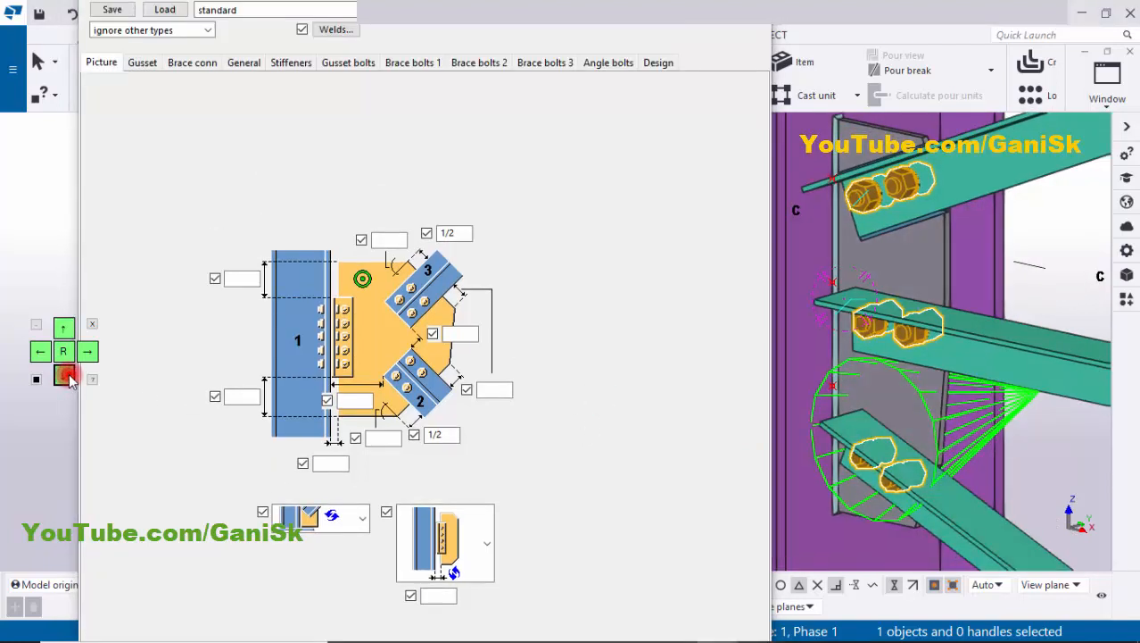
{"action": "left_click", "coordinate": [416, 146]}
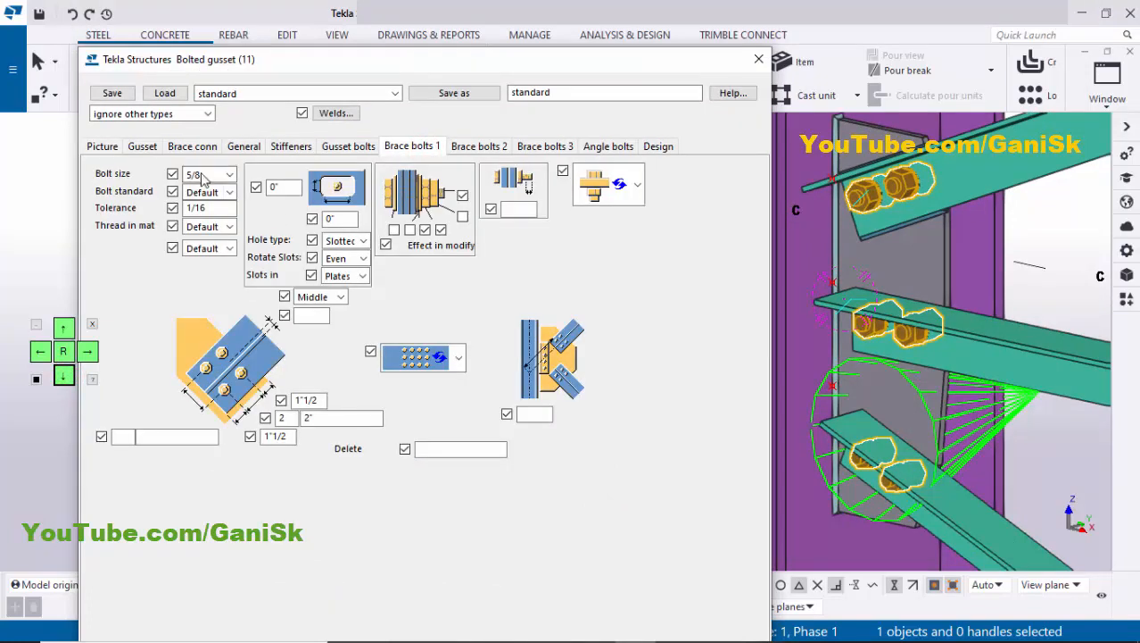
{"action": "left_click", "coordinate": [480, 147]}
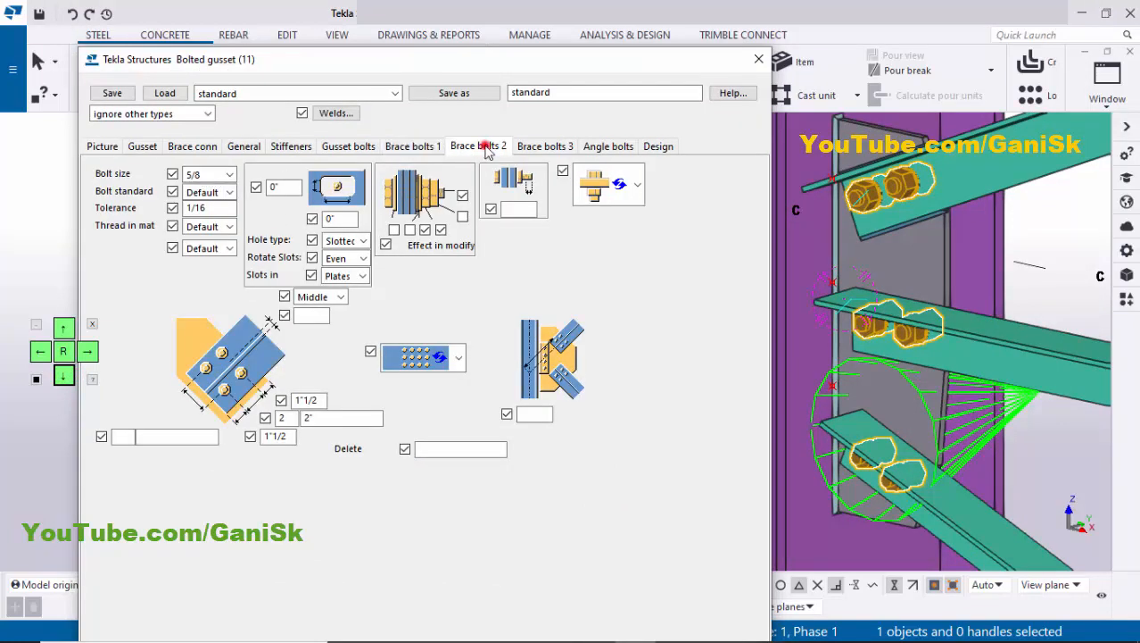
{"action": "left_click", "coordinate": [223, 175]}
{"action": "left_click", "coordinate": [192, 216]}
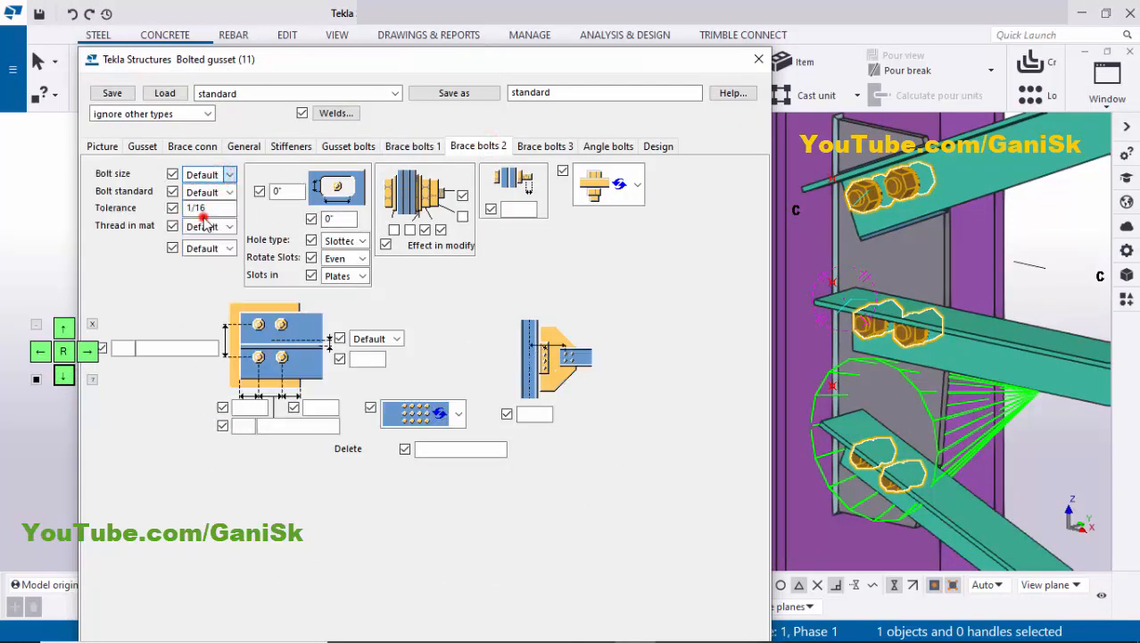
{"action": "left_click", "coordinate": [376, 339]}
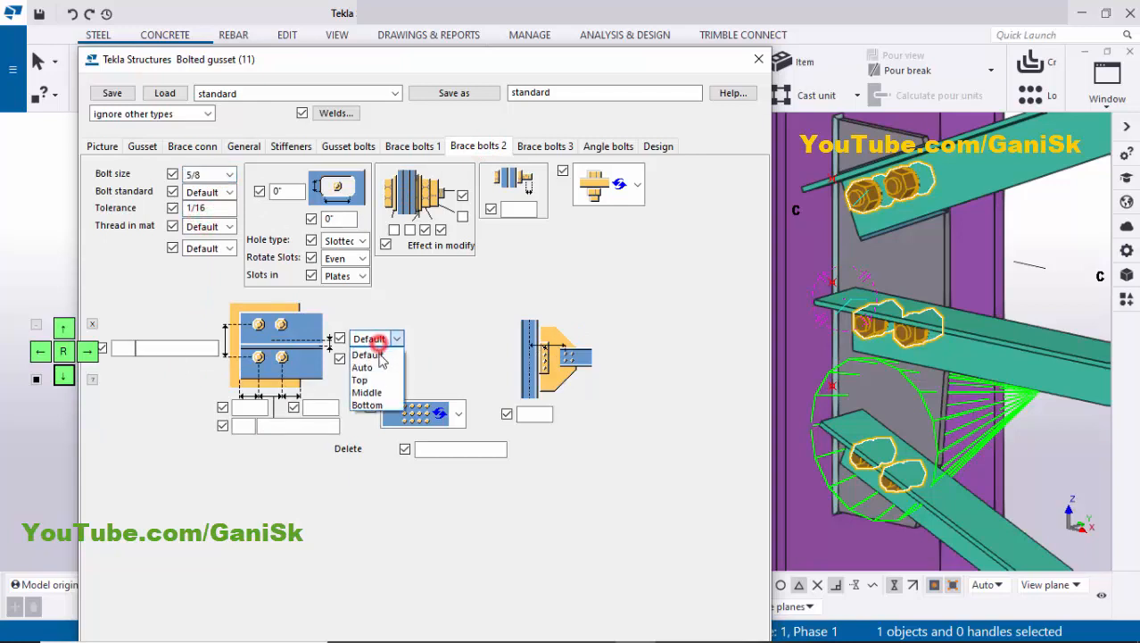
{"action": "left_click", "coordinate": [374, 392]}
Give the second brace bolt group 1"1/2 edge distances and 2 bolts spaced 2" along the brace
{"action": "left_click", "coordinate": [254, 409]}
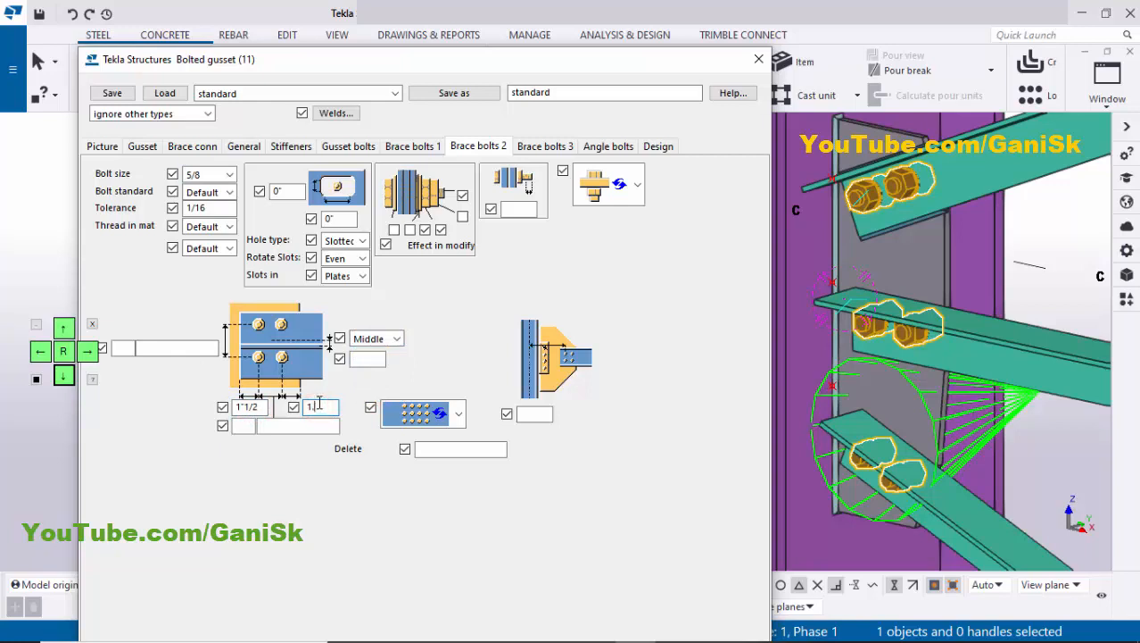
{"action": "left_click", "coordinate": [243, 426]}
{"action": "type", "text": "2"}
{"action": "left_click", "coordinate": [280, 426]}
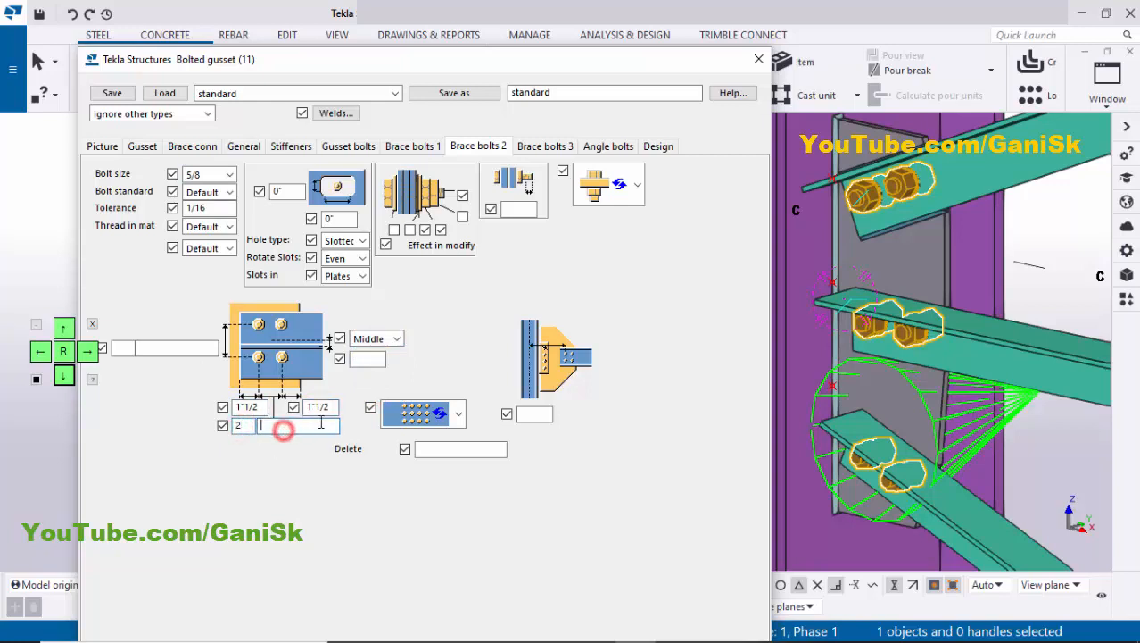
{"action": "type", "text": "2"}
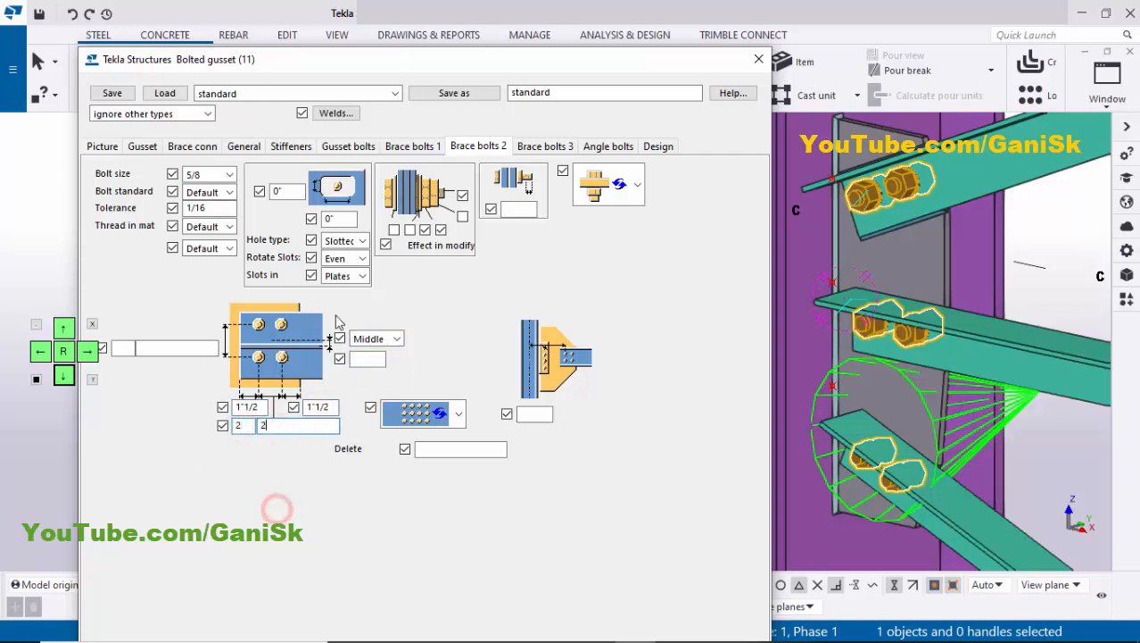
For the third brace bolt group, set the bolt size to 5/8 and the bolt position to Middle
{"action": "left_click", "coordinate": [546, 147]}
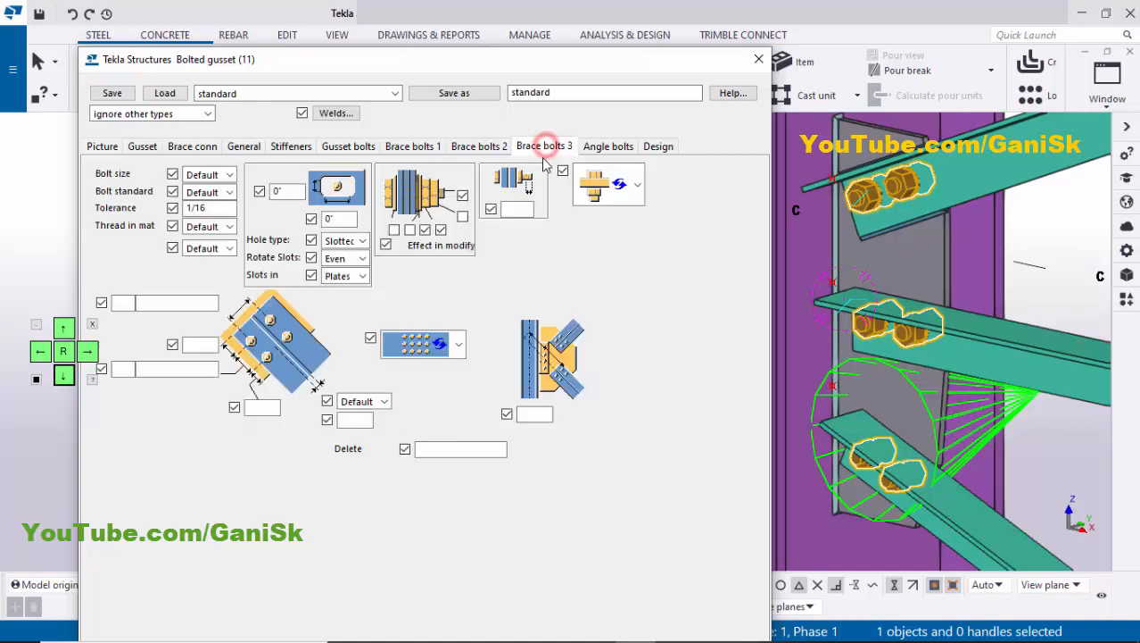
{"action": "left_click", "coordinate": [214, 174]}
{"action": "left_click", "coordinate": [201, 205]}
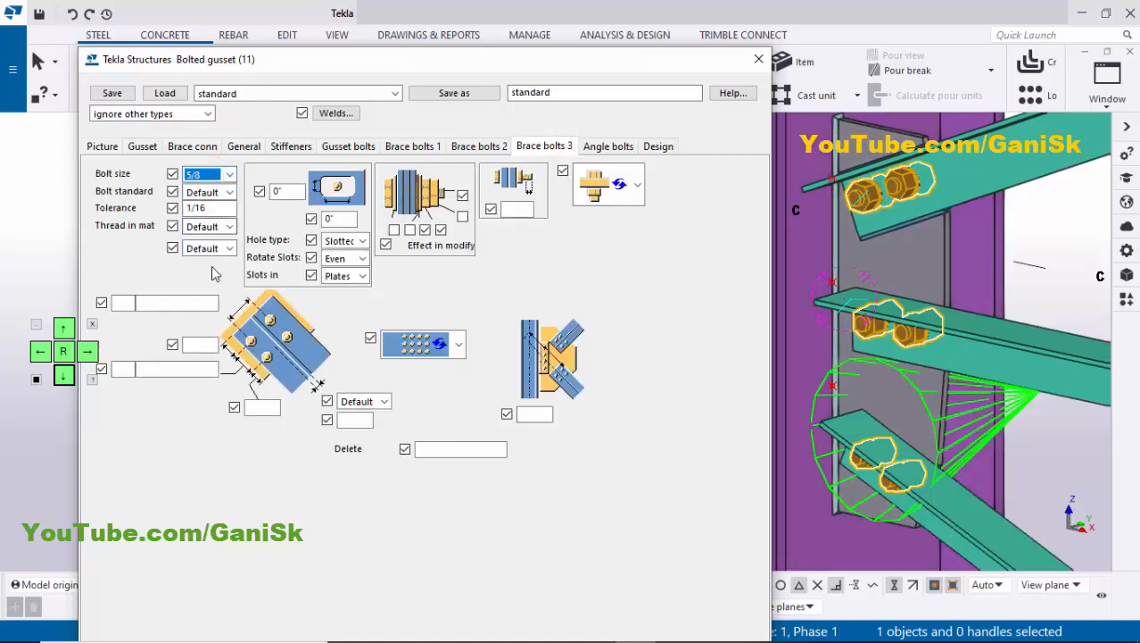
{"action": "left_click", "coordinate": [368, 401]}
{"action": "left_click", "coordinate": [357, 449]}
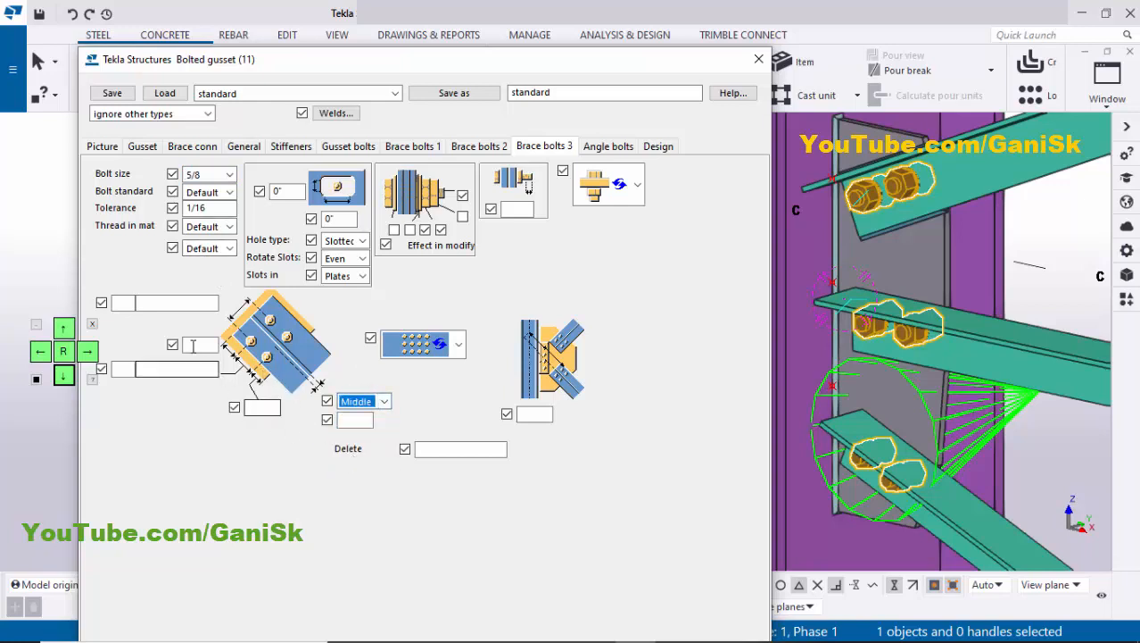
Give the third brace bolt group 1"1/2 edge distances and 2 bolts at 2" spacing, then modify the gusset and accept the settings
{"action": "left_click", "coordinate": [199, 347]}
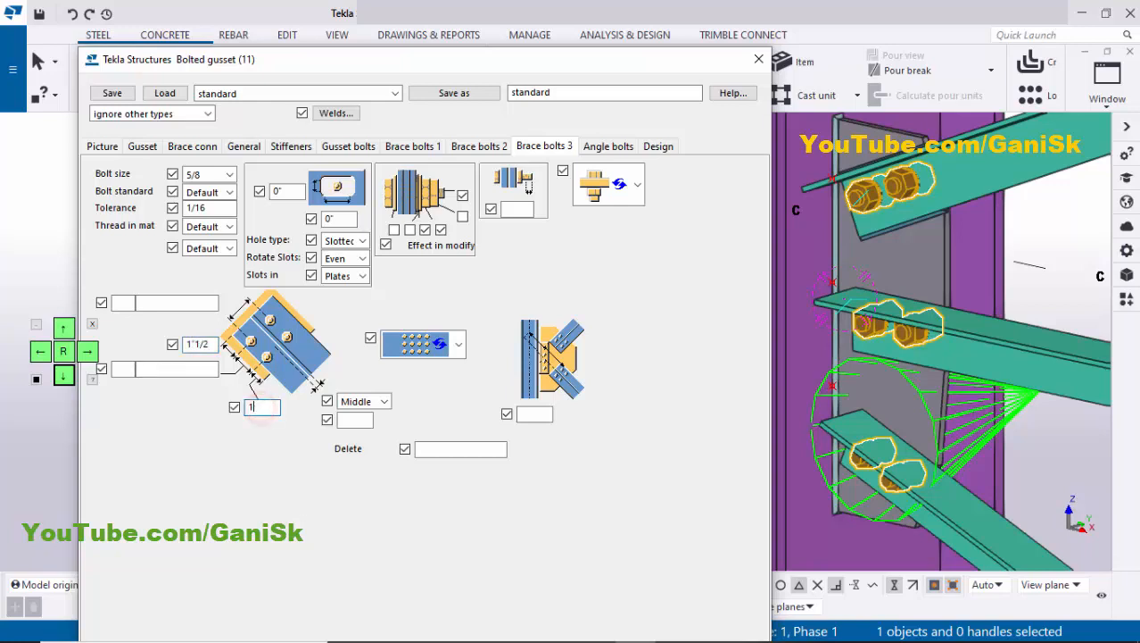
{"action": "left_click", "coordinate": [132, 369]}
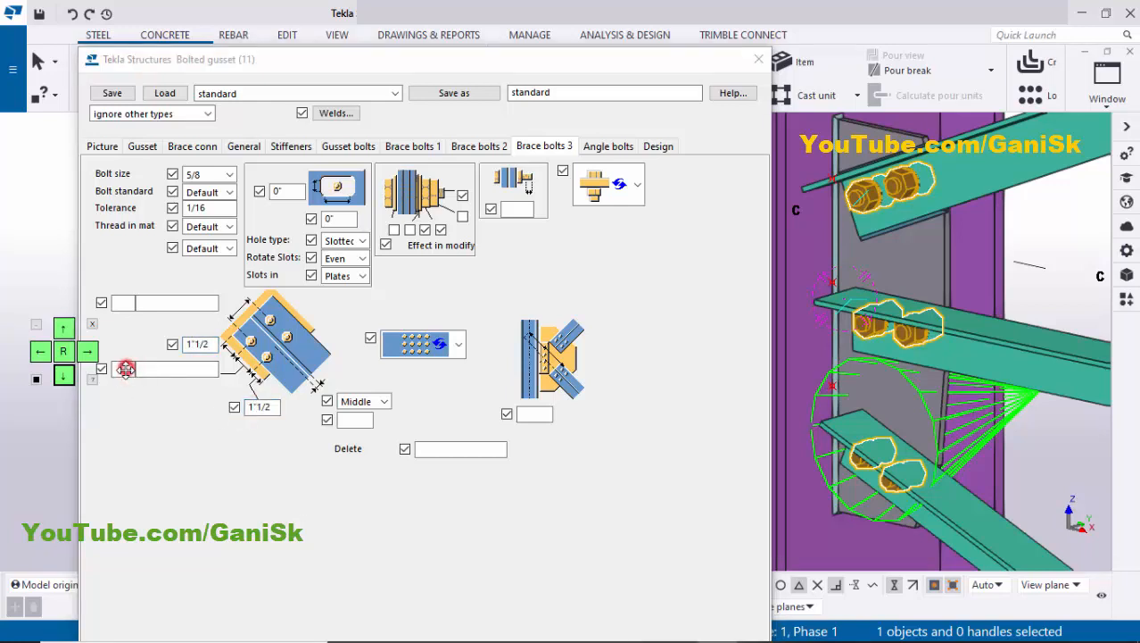
{"action": "left_click_drag", "start_coordinate": [52, 327], "coordinate": [42, 322]}
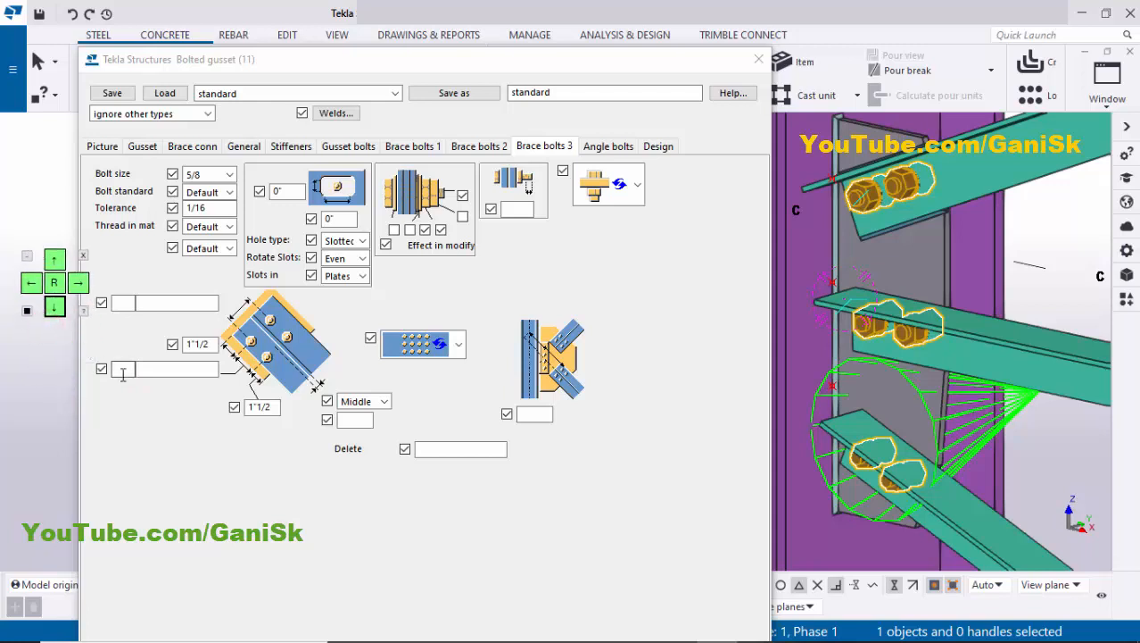
{"action": "left_click", "coordinate": [121, 373]}
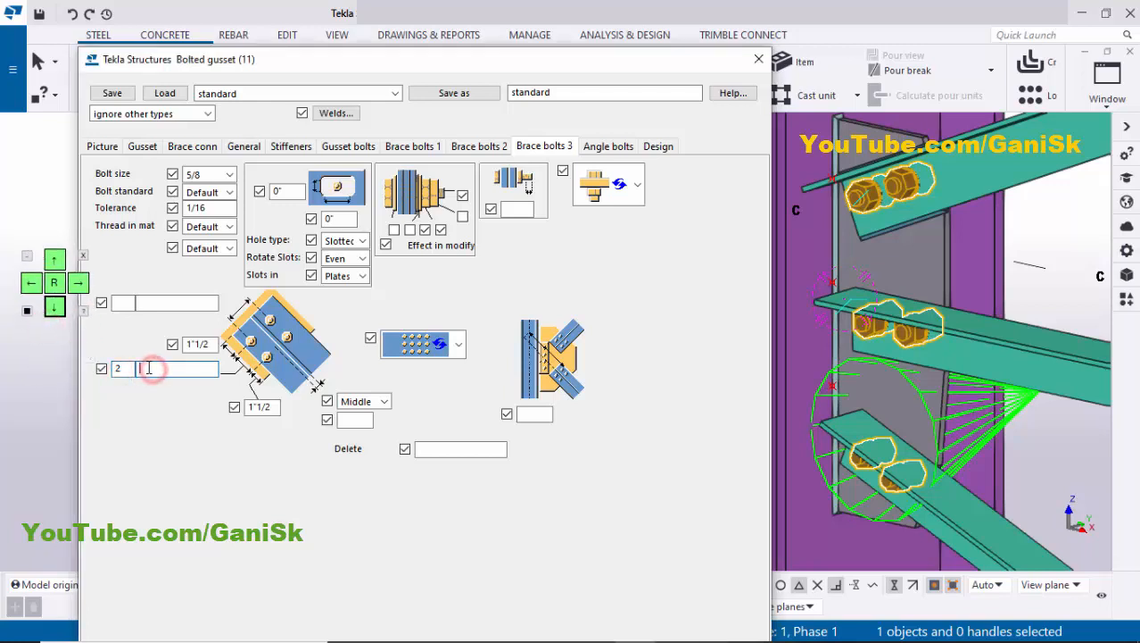
{"action": "left_click", "coordinate": [54, 259]}
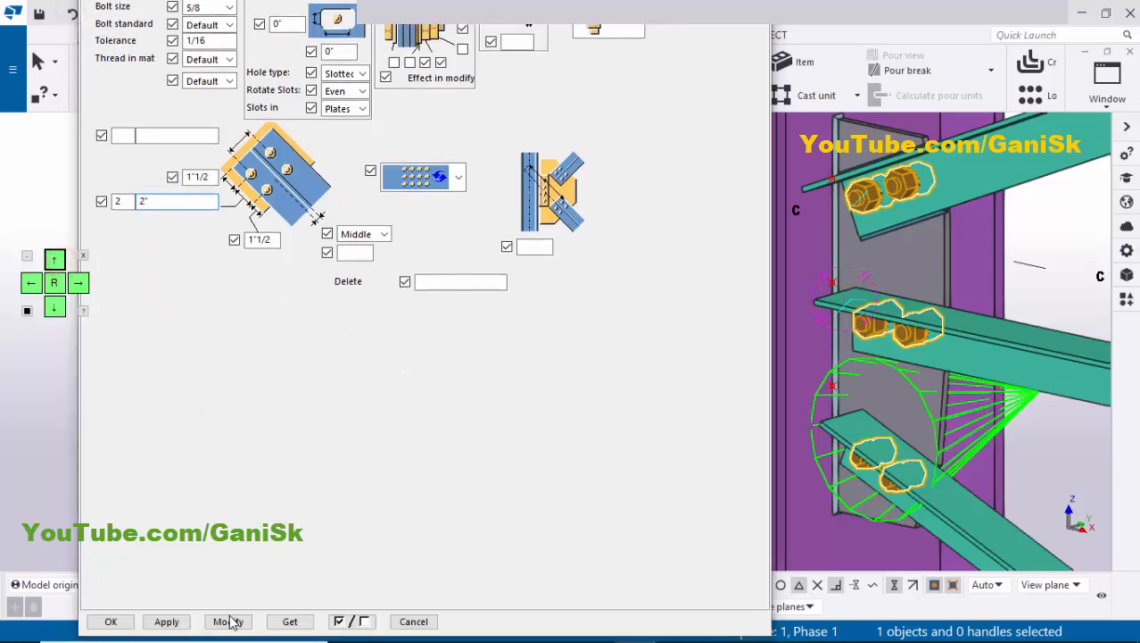
{"action": "left_click", "coordinate": [228, 621]}
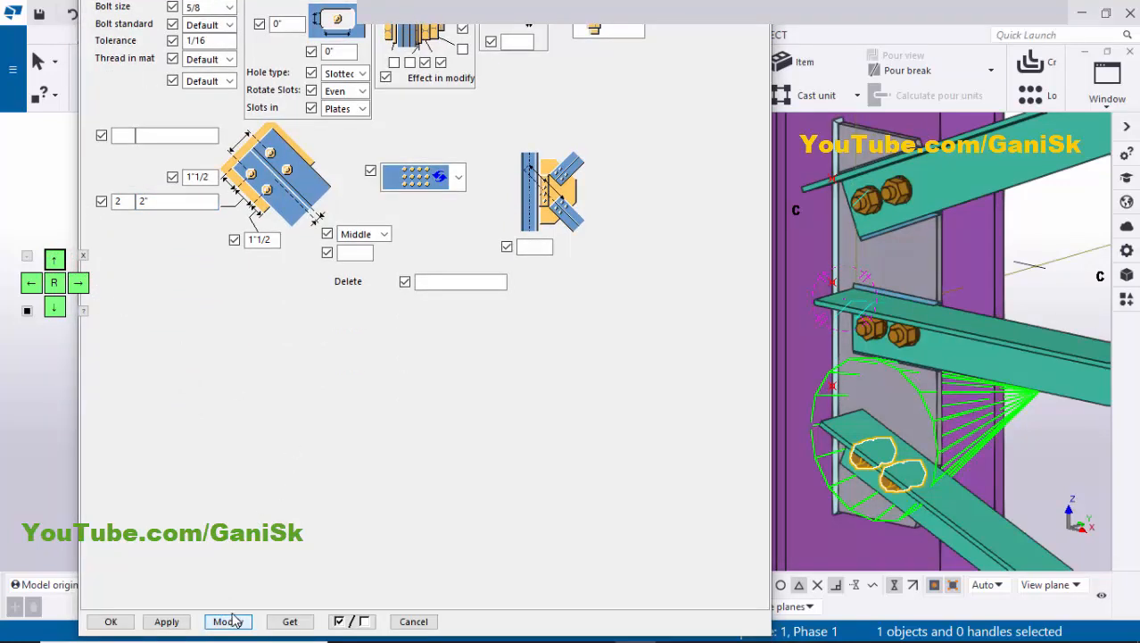
{"action": "left_click", "coordinate": [117, 621]}
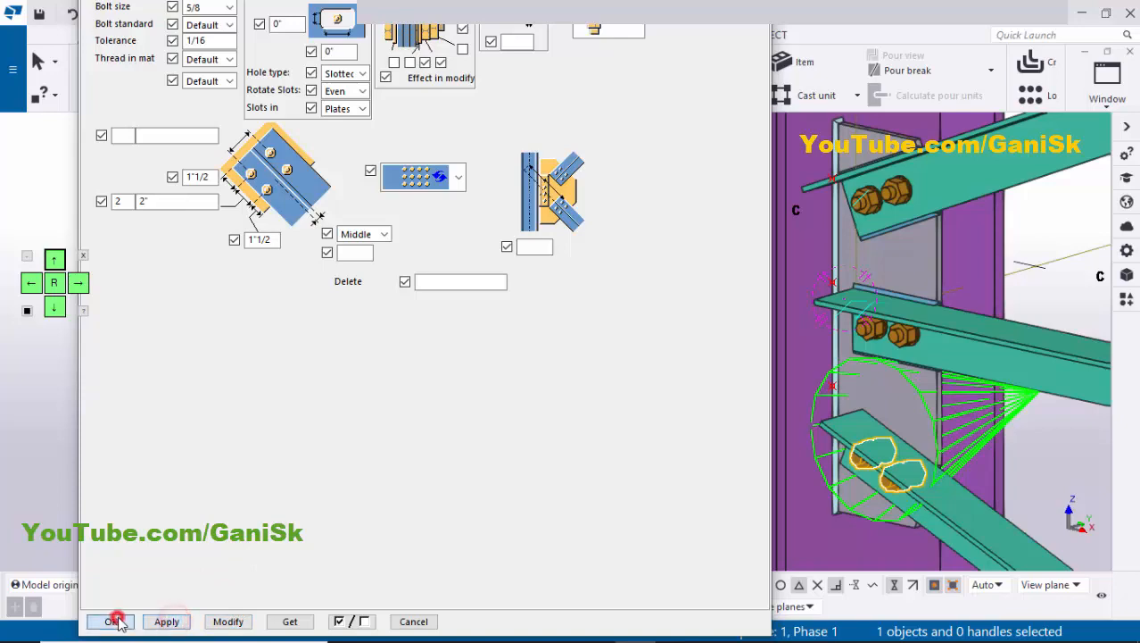
Redraw the view to examine the updated bolts of the three-brace joint
{"action": "scroll", "coordinate": [406, 357], "scroll_direction": "down", "scroll_amount": 3}
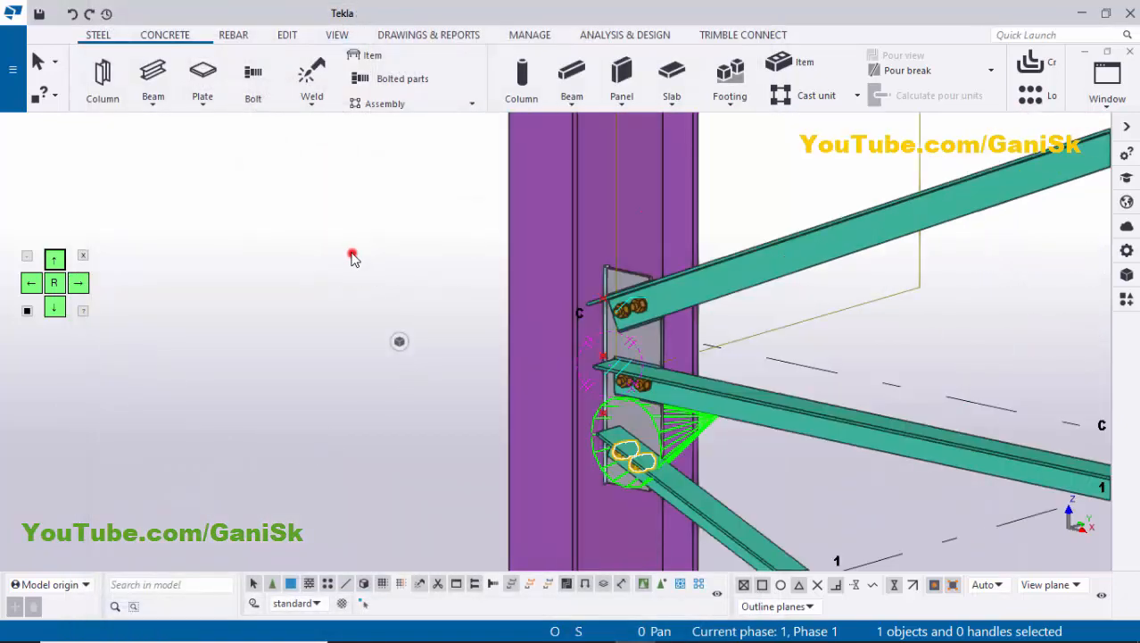
{"action": "right_click", "coordinate": [346, 225]}
{"action": "left_click", "coordinate": [357, 319]}
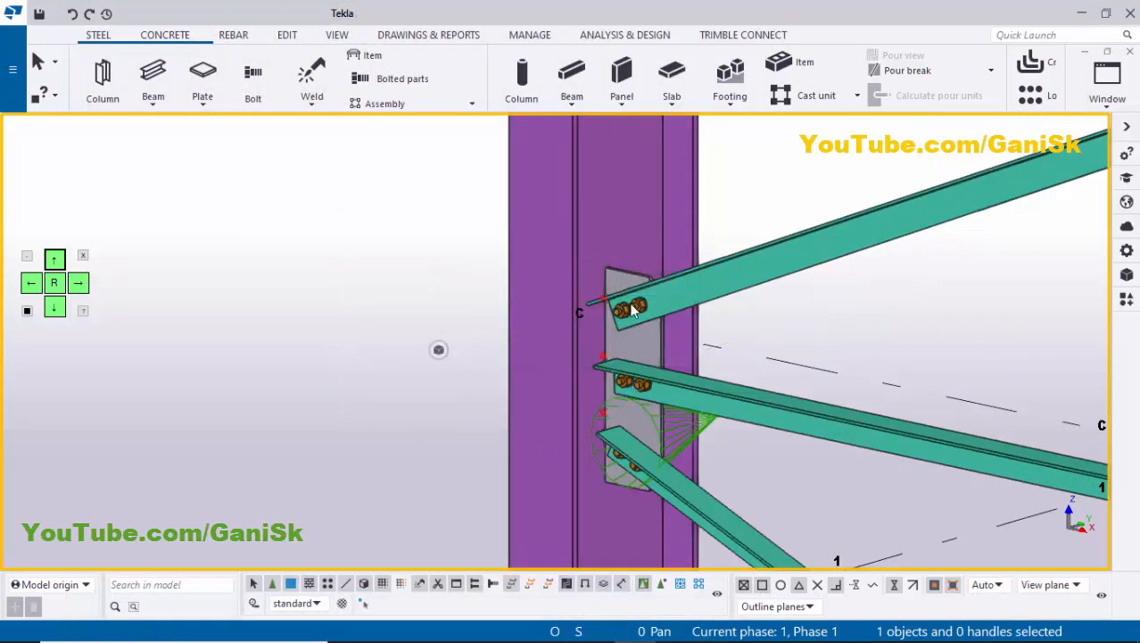
Connect the three braces meeting at mid-height of the grid 3 column with Bolted gusset (11), using the column as main part
{"action": "scroll", "coordinate": [420, 344], "scroll_direction": "down", "scroll_amount": 5}
{"action": "scroll", "coordinate": [682, 384], "scroll_direction": "up", "scroll_amount": 5}
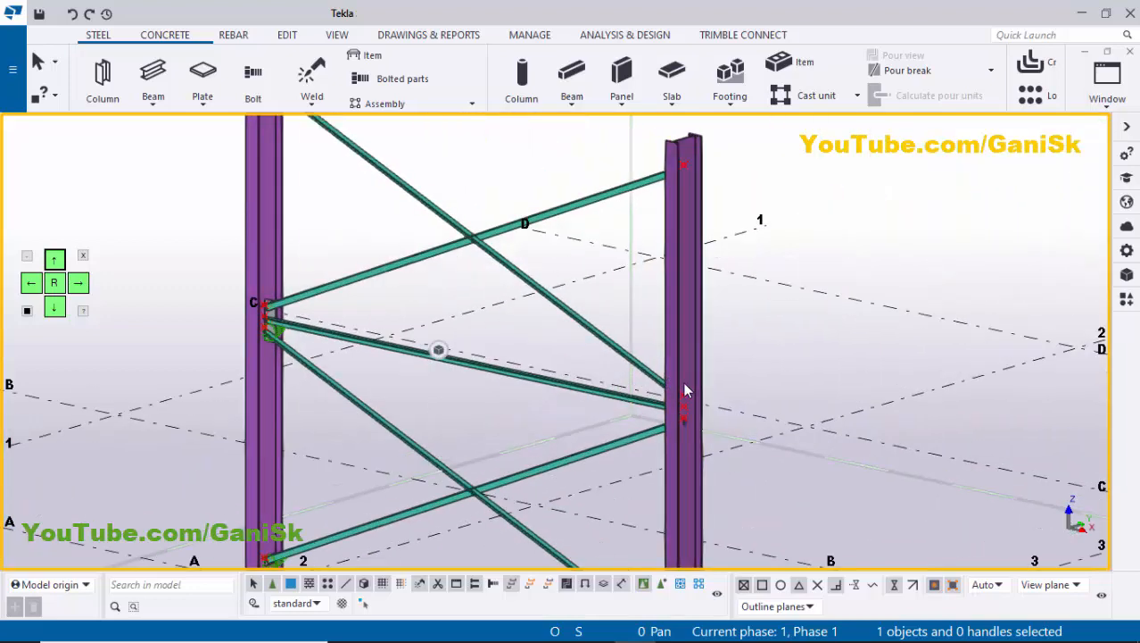
{"action": "key", "text": "ctrl+f"}
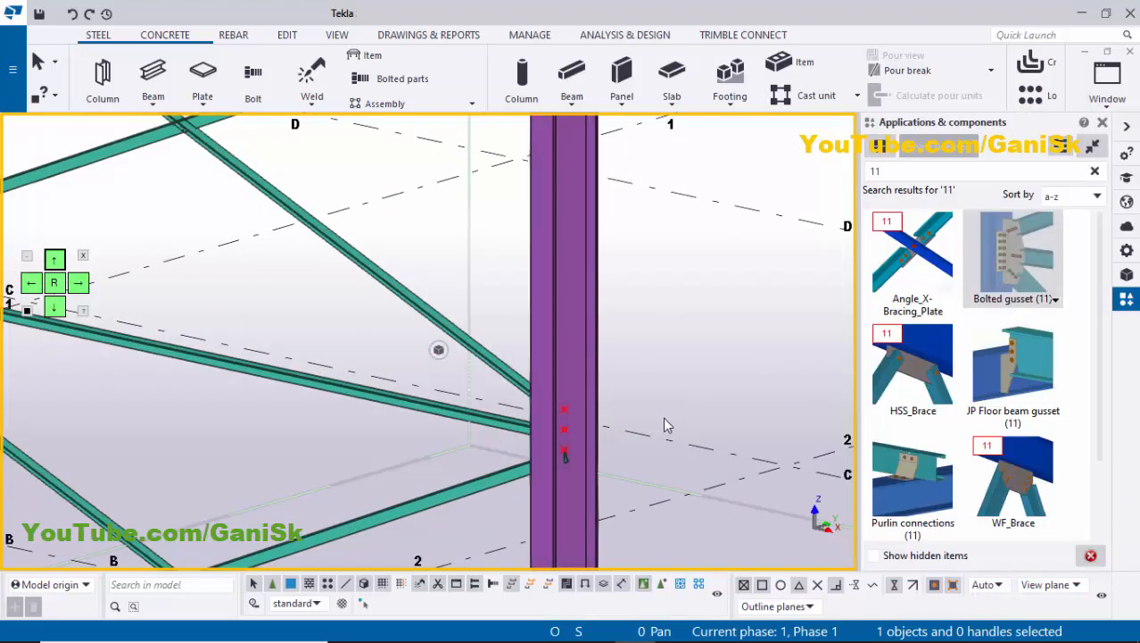
{"action": "left_click", "coordinate": [1001, 260]}
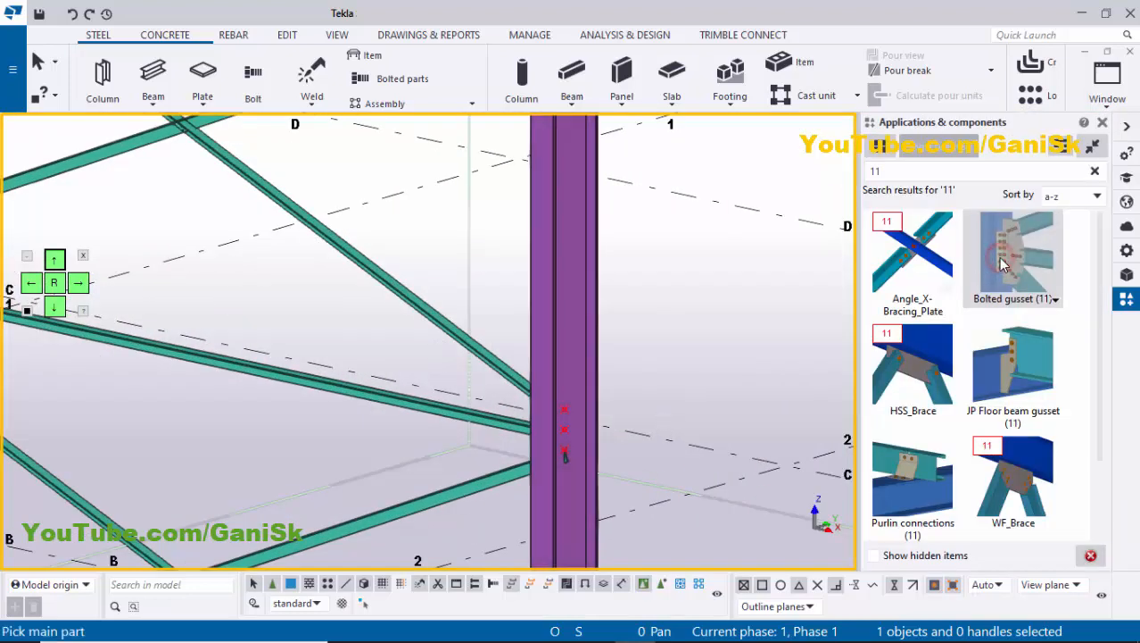
{"action": "scroll", "coordinate": [609, 369], "scroll_direction": "down", "scroll_amount": 5}
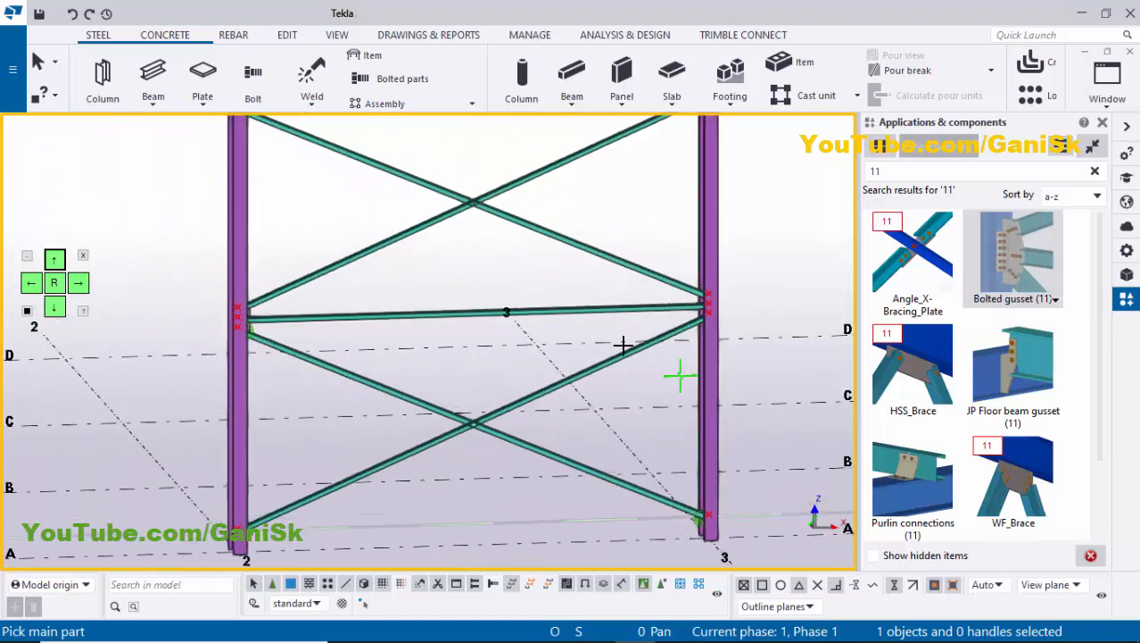
{"action": "scroll", "coordinate": [629, 307], "scroll_direction": "up", "scroll_amount": 5}
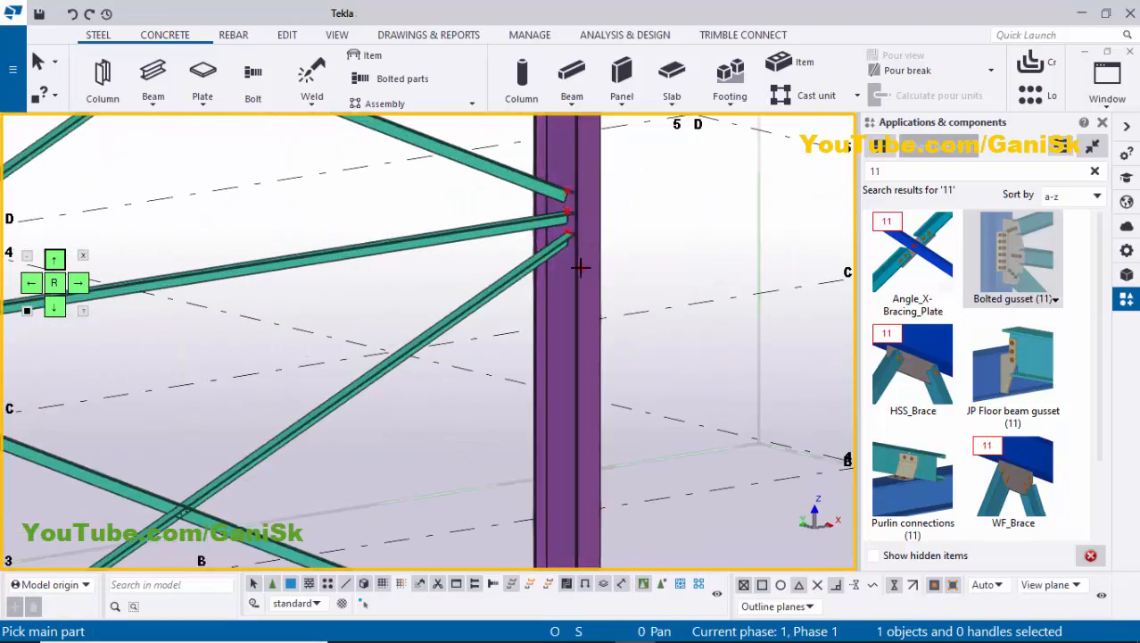
{"action": "left_click", "coordinate": [578, 275]}
{"action": "scroll", "coordinate": [526, 339], "scroll_direction": "down", "scroll_amount": 2}
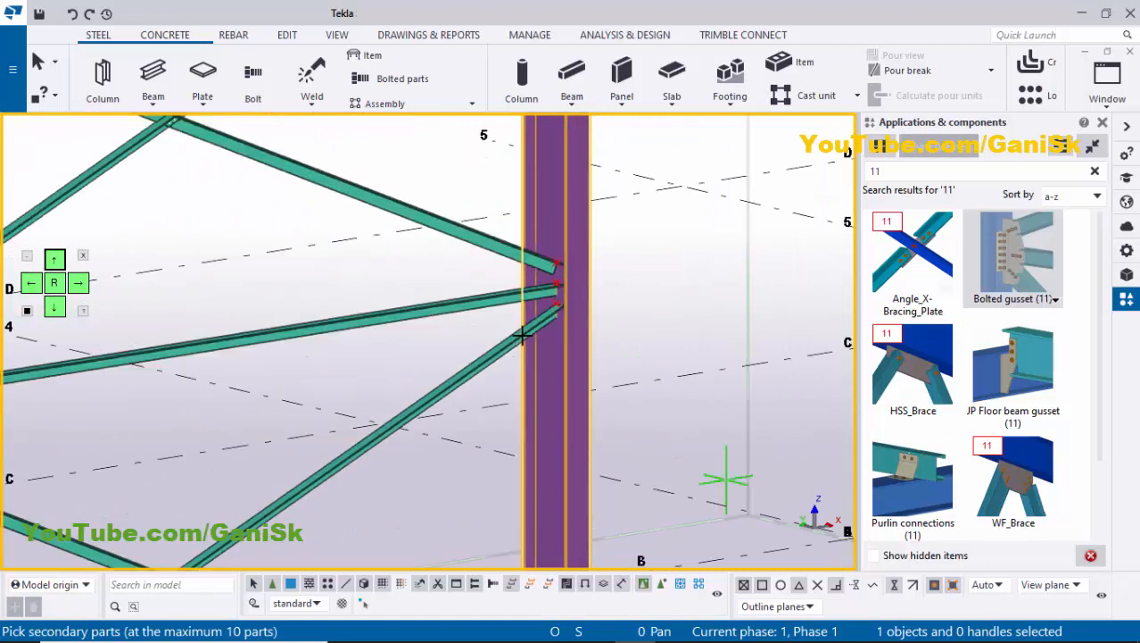
{"action": "left_click", "coordinate": [495, 350]}
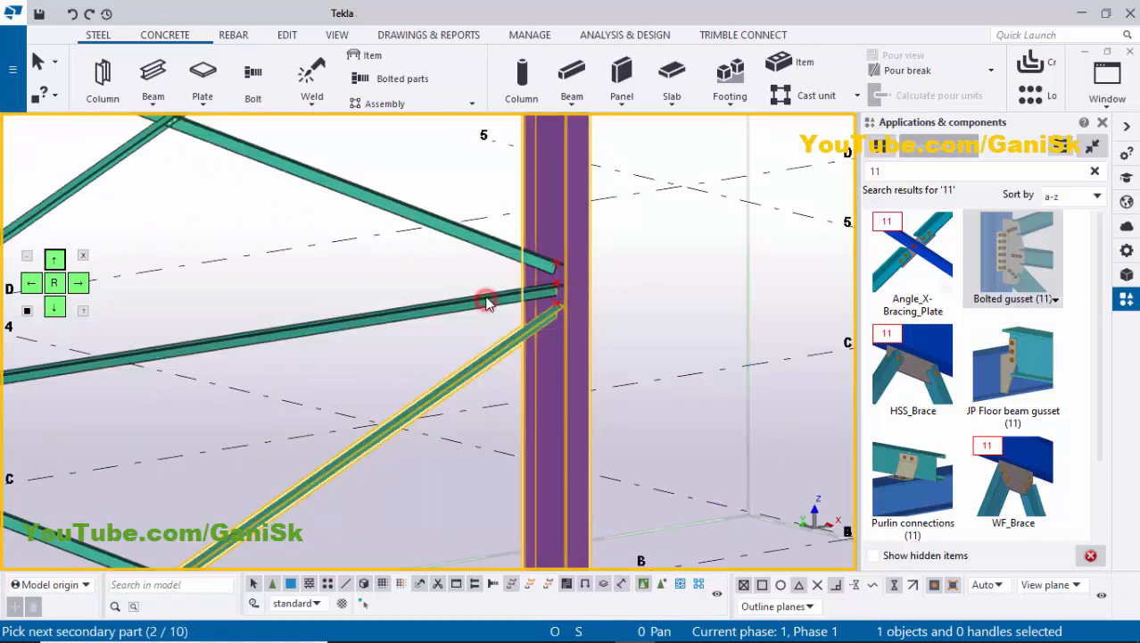
{"action": "left_click", "coordinate": [485, 296]}
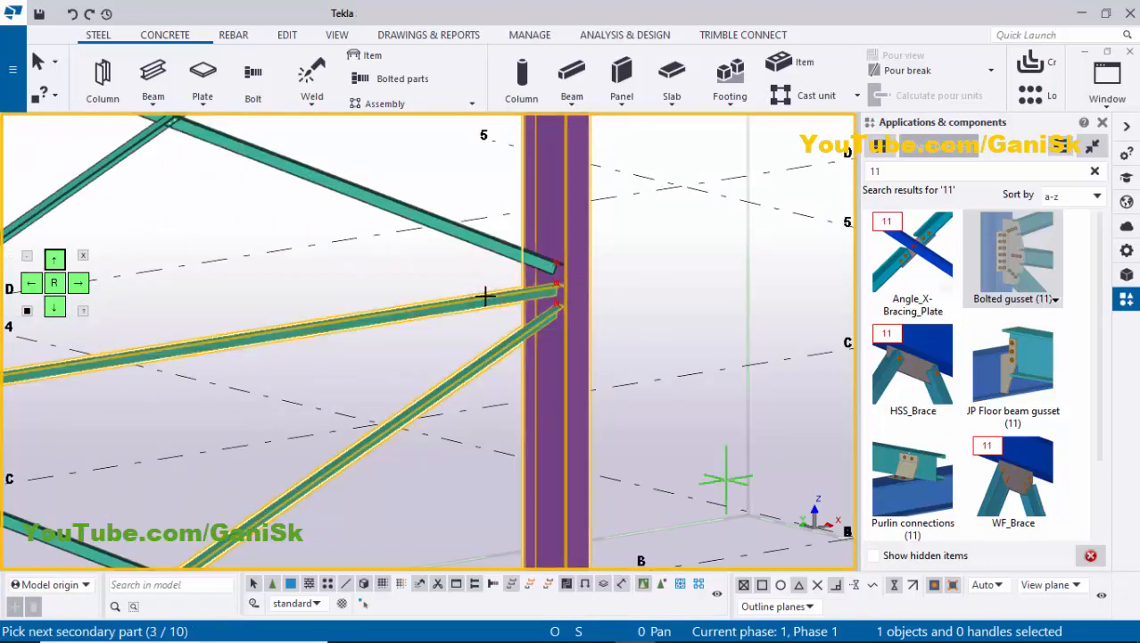
{"action": "left_click", "coordinate": [503, 248]}
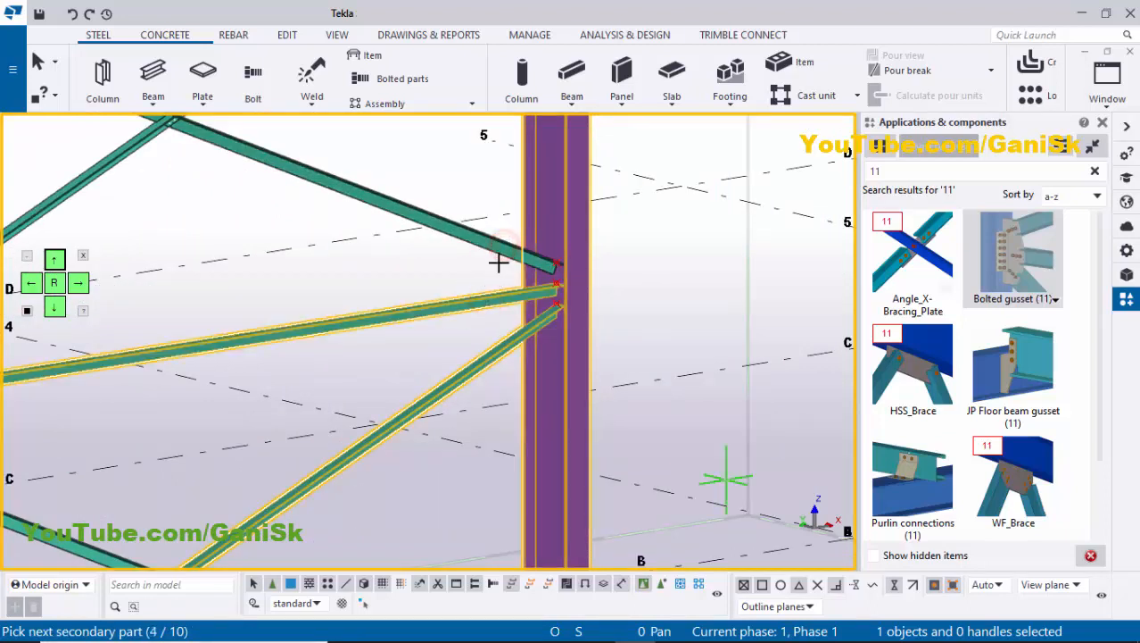
{"action": "middle_click", "coordinate": [657, 274]}
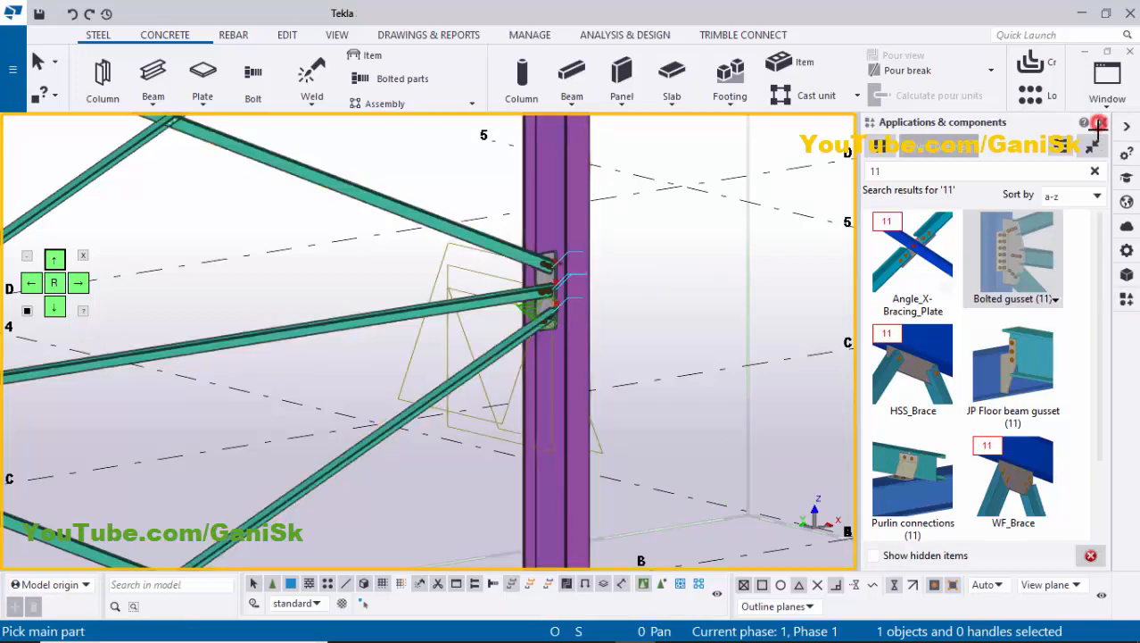
End the gusset command and redraw the view to examine the bolted three-brace joint on the grid 3 column and the brace crossing
{"action": "left_click", "coordinate": [1101, 125]}
{"action": "right_click", "coordinate": [839, 204]}
{"action": "left_click", "coordinate": [853, 207]}
{"action": "right_click", "coordinate": [794, 253]}
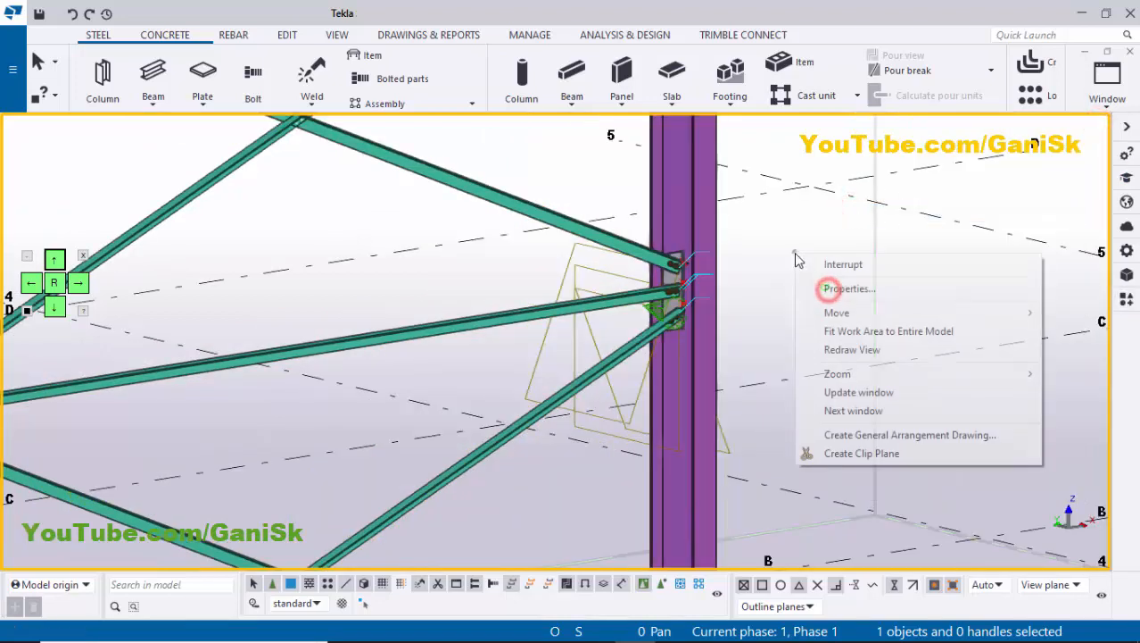
{"action": "left_click", "coordinate": [853, 349]}
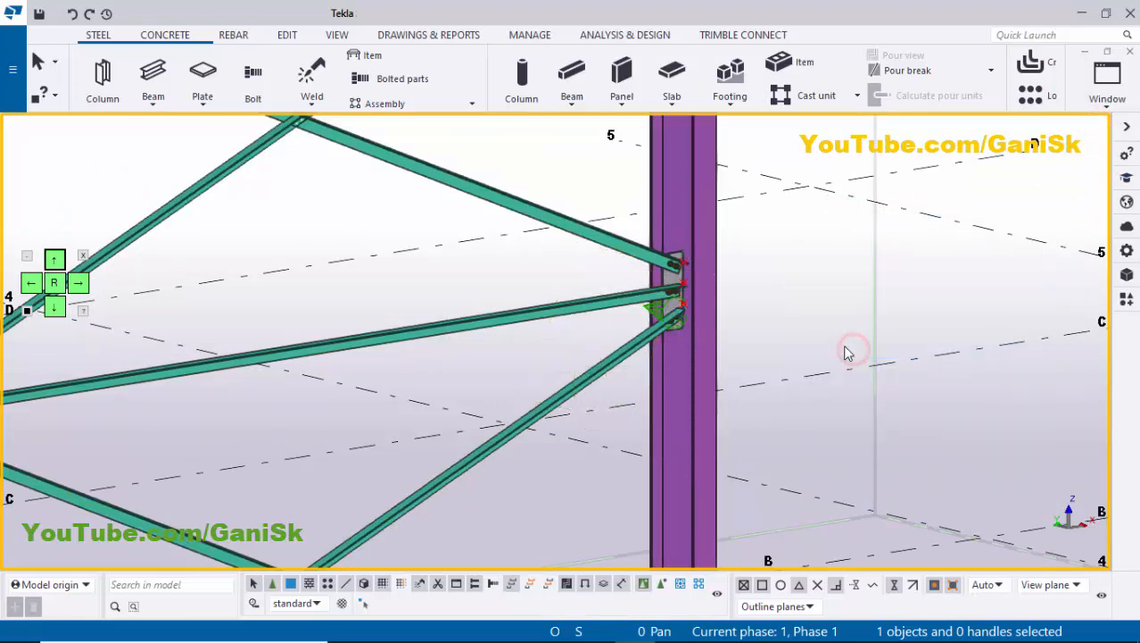
{"action": "scroll", "coordinate": [842, 349], "scroll_direction": "down", "scroll_amount": 5}
{"action": "scroll", "coordinate": [776, 323], "scroll_direction": "up", "scroll_amount": 6}
{"action": "scroll", "coordinate": [766, 317], "scroll_direction": "up", "scroll_amount": 3}
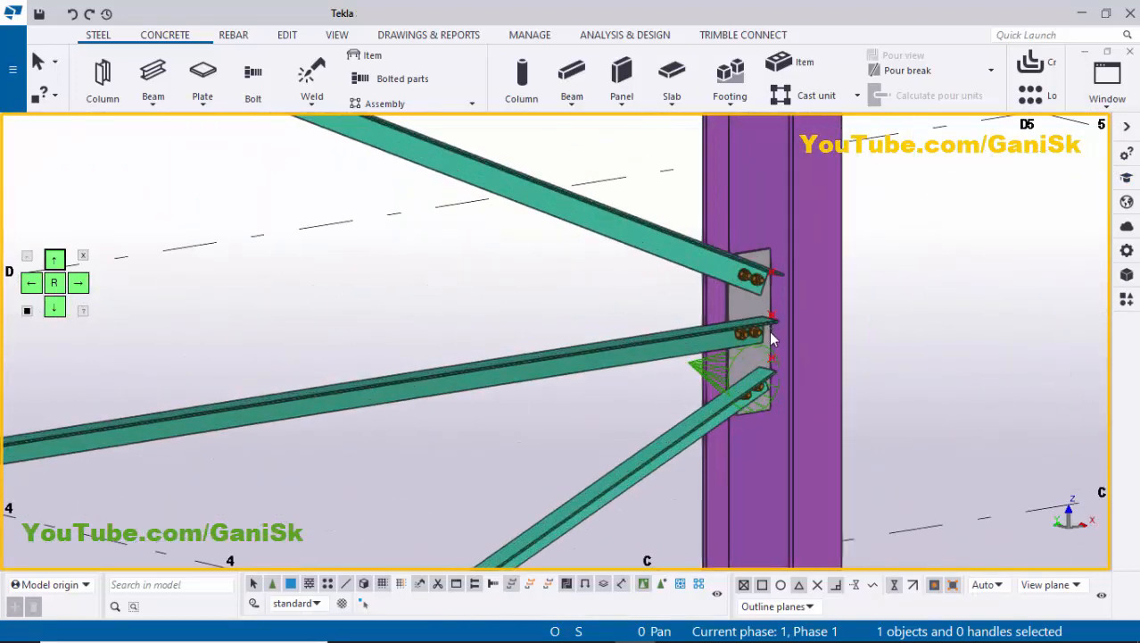
{"action": "scroll", "coordinate": [768, 315], "scroll_direction": "down", "scroll_amount": 5}
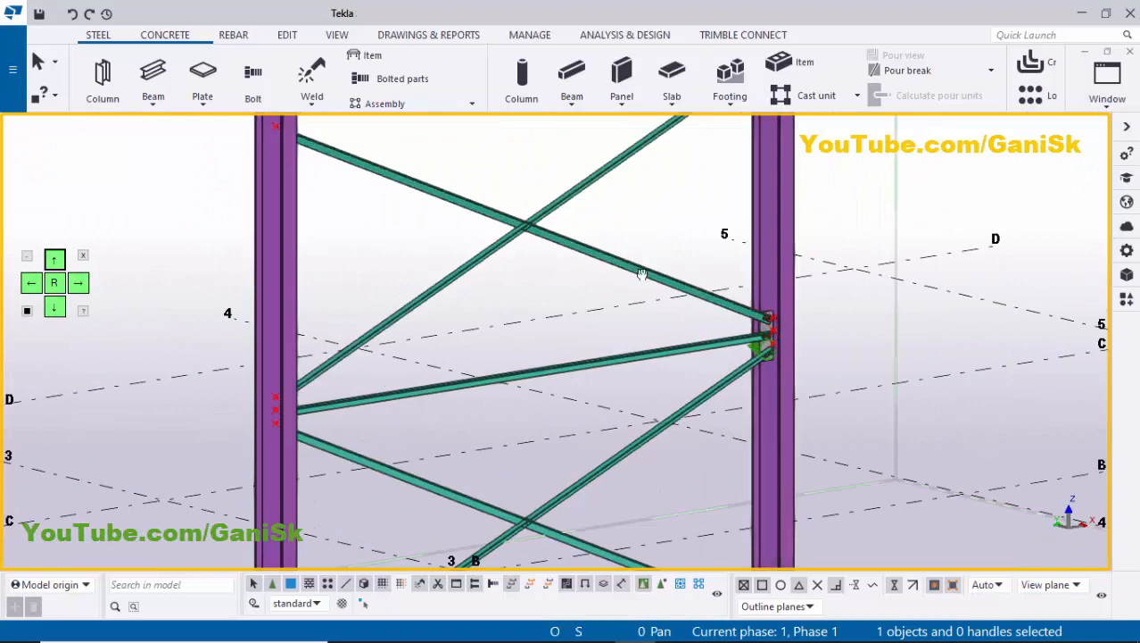
{"action": "scroll", "coordinate": [535, 326], "scroll_direction": "up", "scroll_amount": 4}
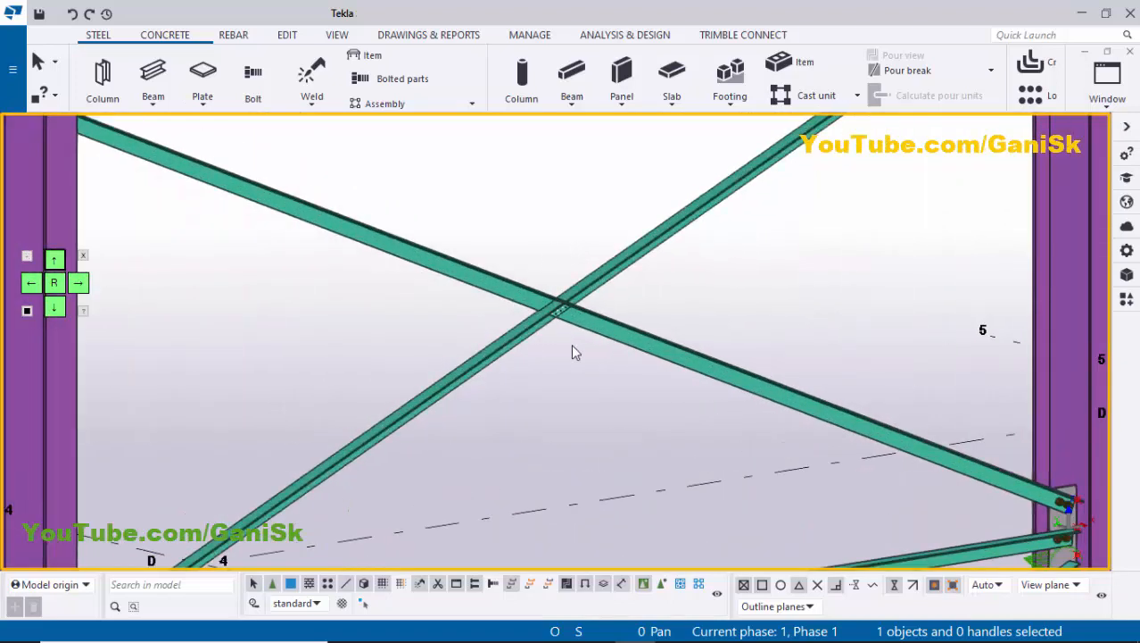
Find component 1042 and place Base plate (1042) at the foot of the column at grid intersection A-2
{"action": "scroll", "coordinate": [499, 446], "scroll_direction": "down", "scroll_amount": 5}
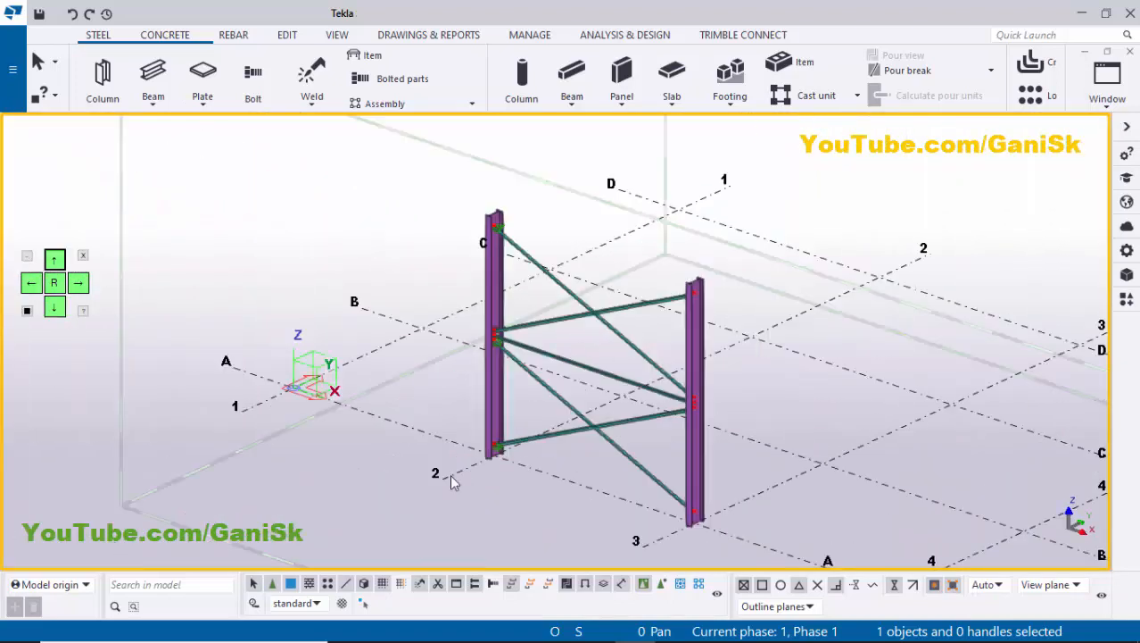
{"action": "scroll", "coordinate": [544, 419], "scroll_direction": "up", "scroll_amount": 6}
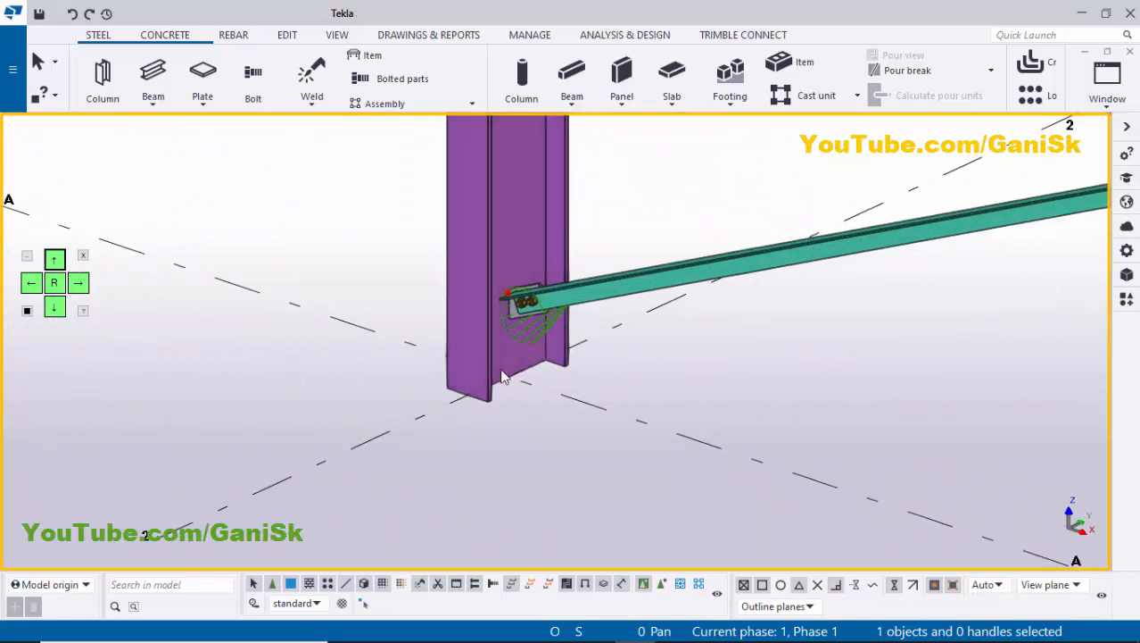
{"action": "key", "text": "ctrl+f"}
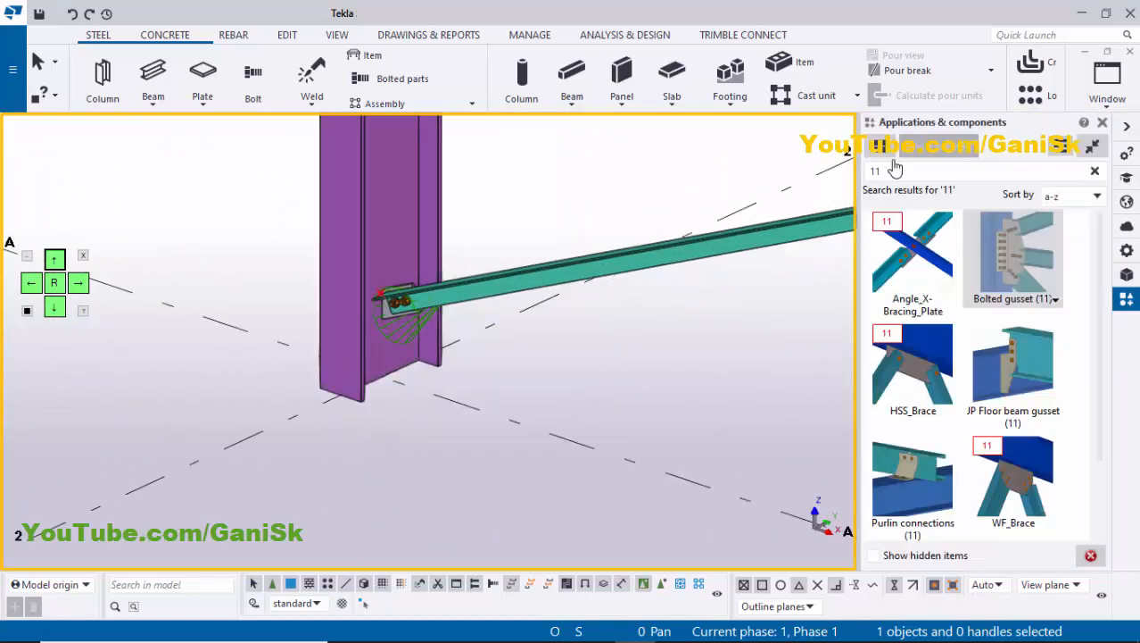
{"action": "double_click", "coordinate": [895, 170]}
{"action": "type", "text": "1042"}
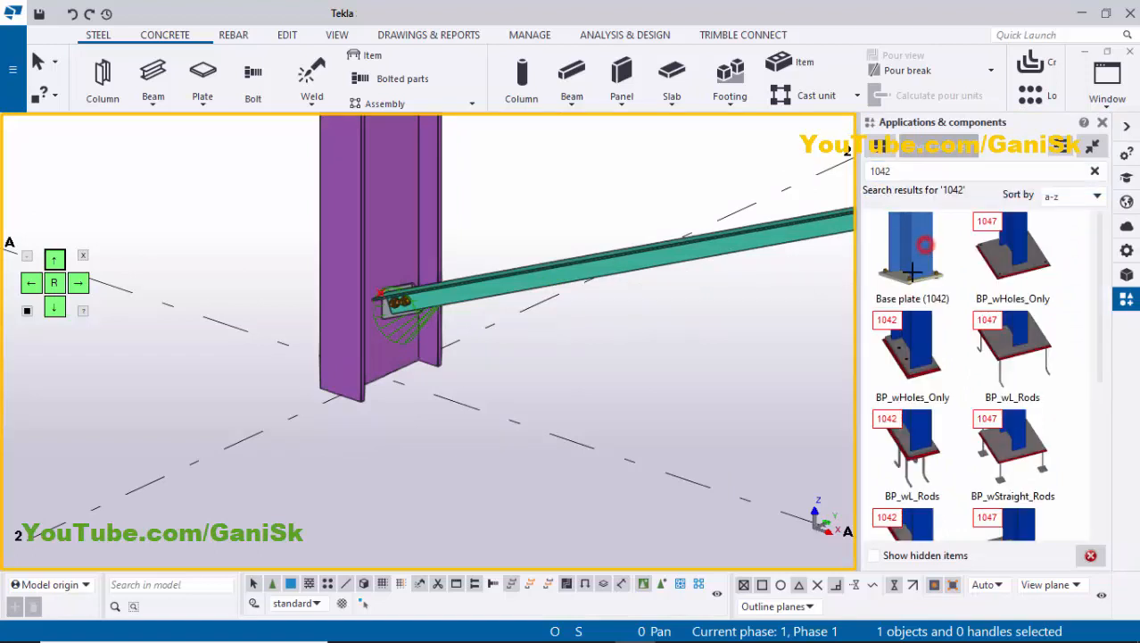
{"action": "left_click", "coordinate": [928, 250]}
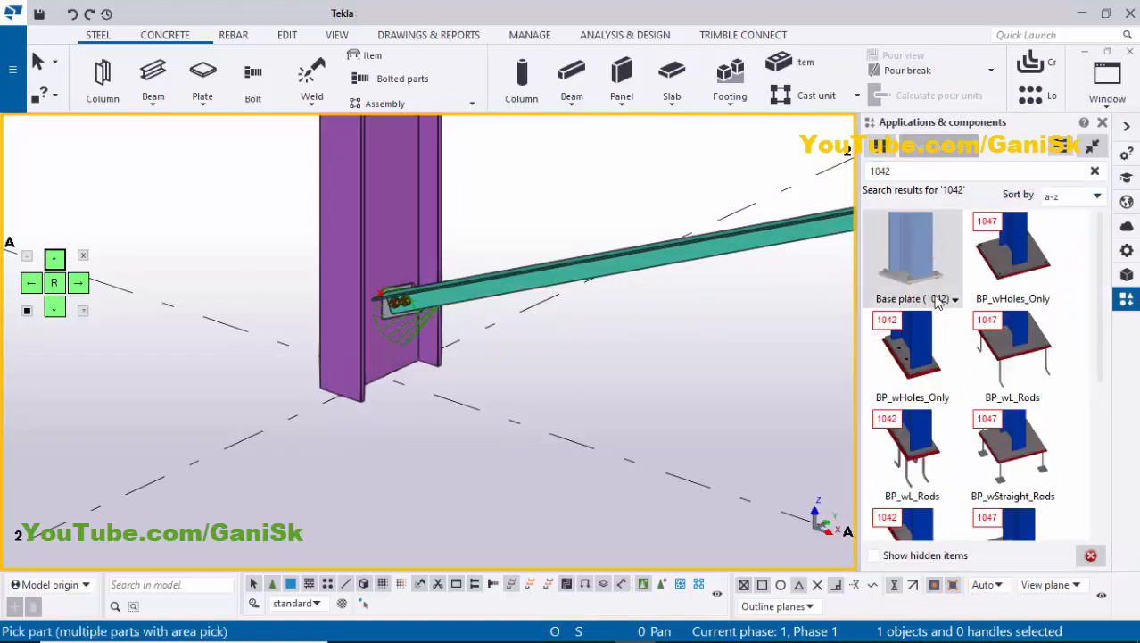
{"action": "left_click", "coordinate": [388, 235]}
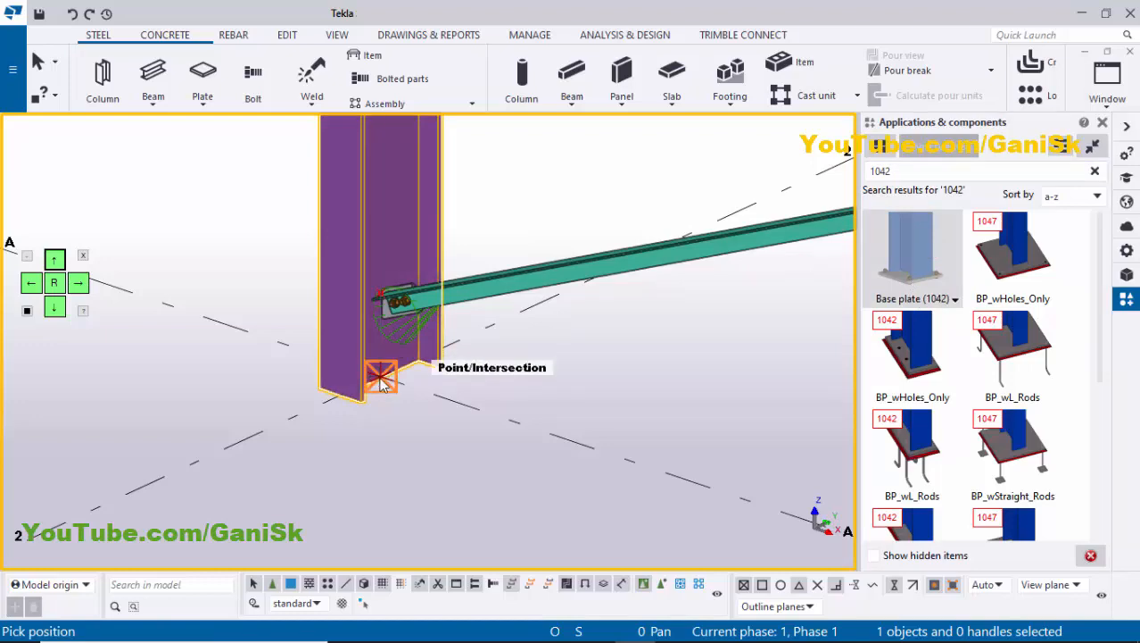
{"action": "left_click", "coordinate": [382, 382]}
Place Base plate (1042) at the foot of the column at grid A-3, end the command and redraw the view
{"action": "scroll", "coordinate": [317, 386], "scroll_direction": "down", "scroll_amount": 8}
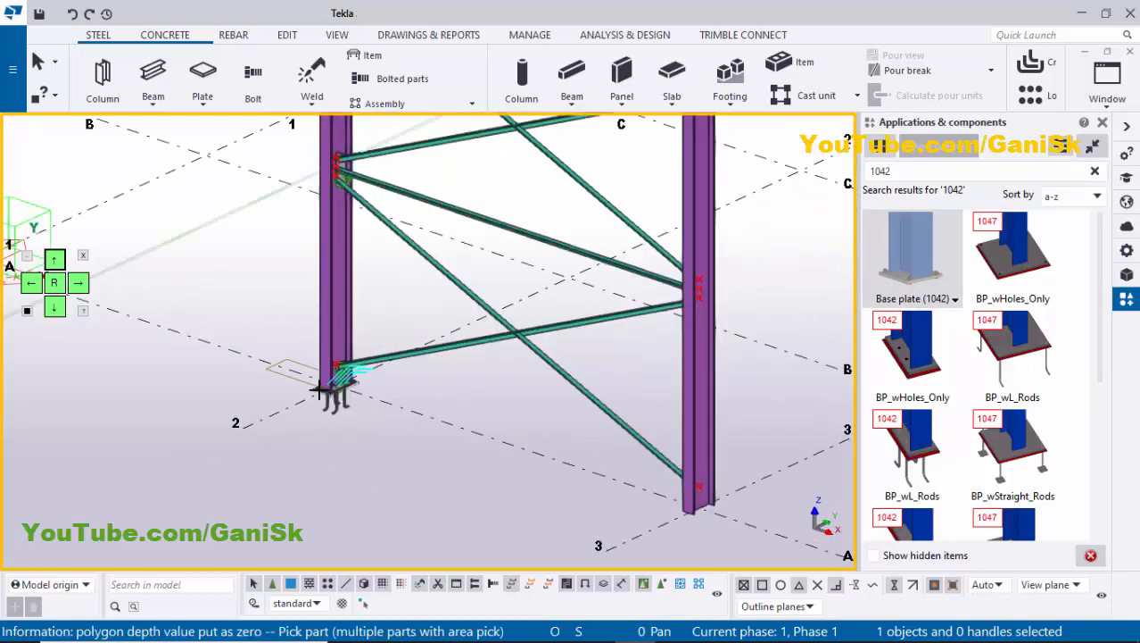
{"action": "scroll", "coordinate": [507, 437], "scroll_direction": "up", "scroll_amount": 5}
{"action": "scroll", "coordinate": [507, 437], "scroll_direction": "up", "scroll_amount": 3}
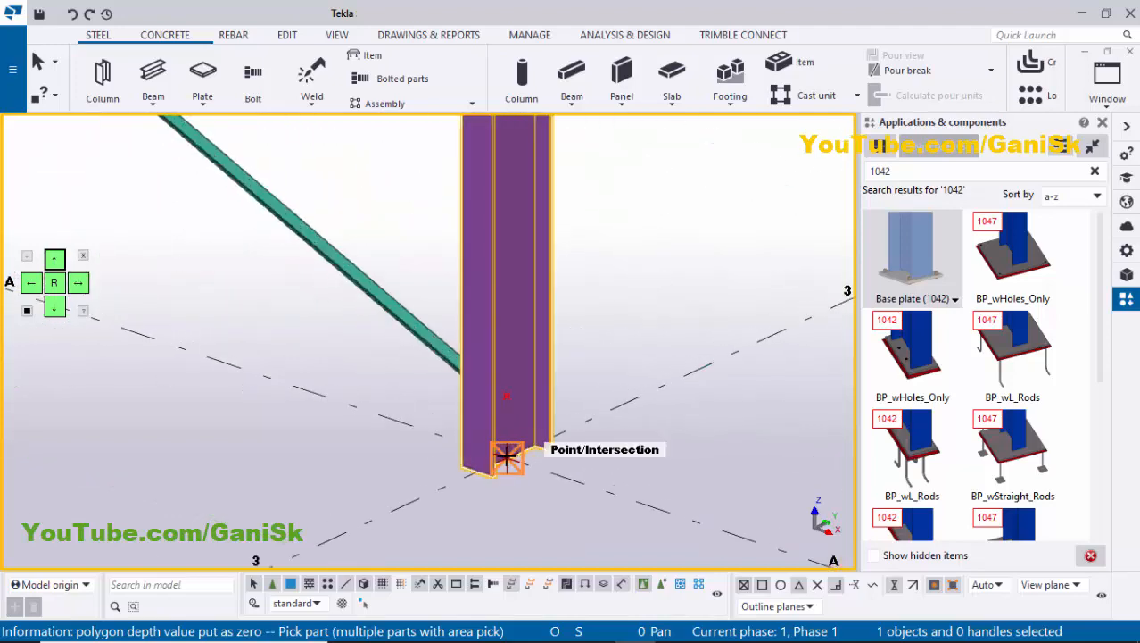
{"action": "left_click", "coordinate": [505, 455]}
{"action": "left_click", "coordinate": [507, 457]}
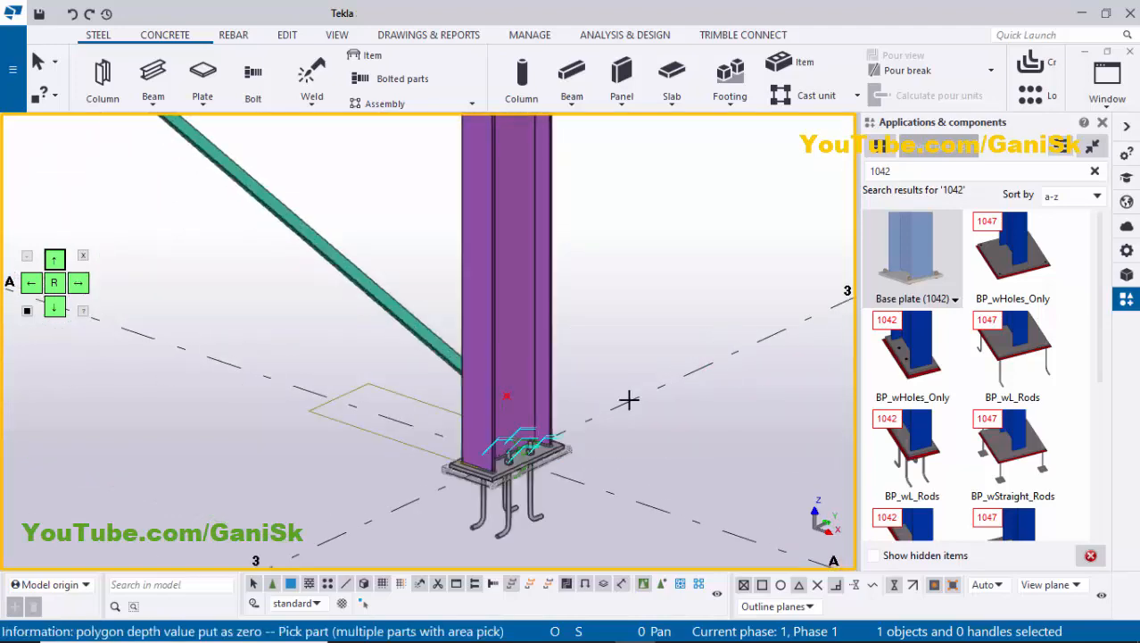
{"action": "left_click", "coordinate": [1101, 122]}
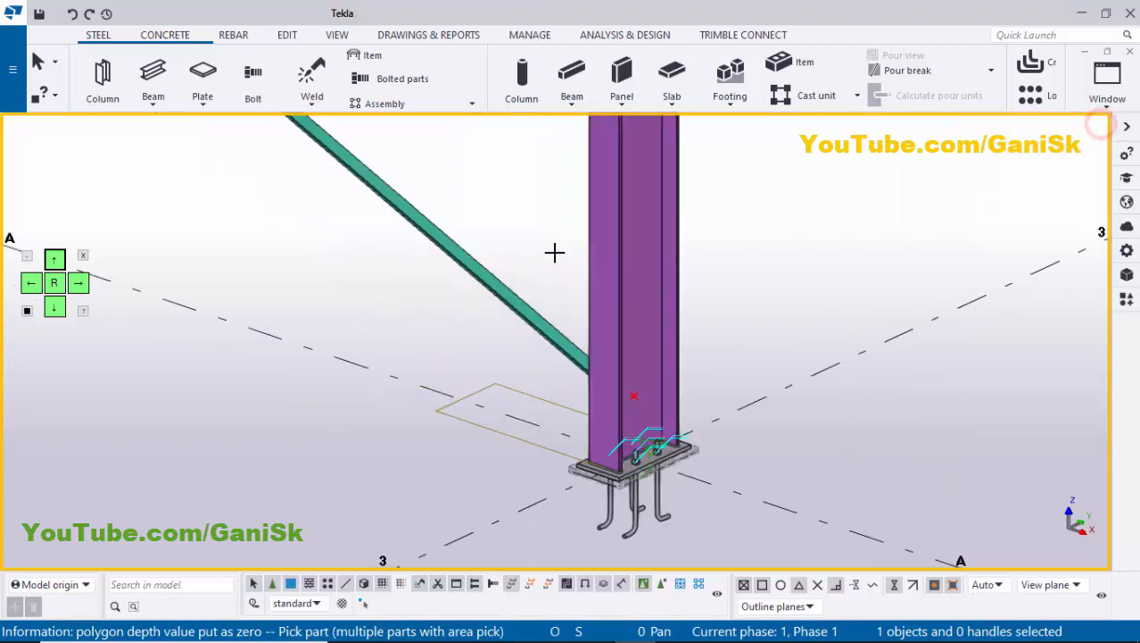
{"action": "right_click", "coordinate": [565, 204]}
{"action": "left_click", "coordinate": [692, 213]}
{"action": "right_click", "coordinate": [748, 180]}
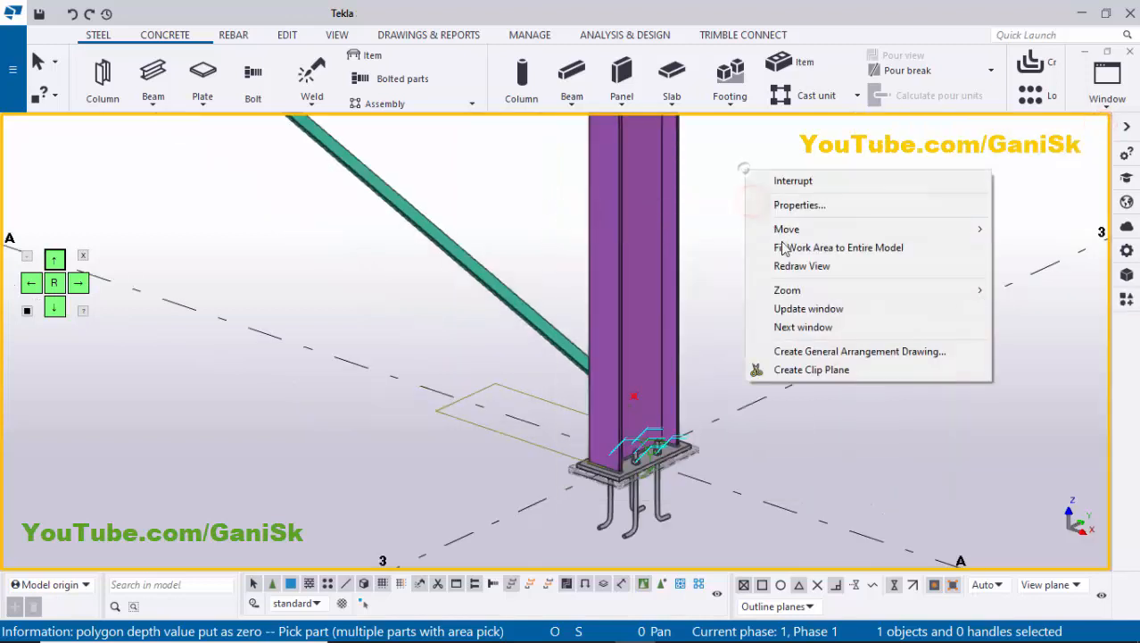
{"action": "left_click", "coordinate": [791, 265]}
Create an assembly drawing of the grid 2 column, performing numbering with Number all modified objects enabled
{"action": "scroll", "coordinate": [754, 393], "scroll_direction": "down", "scroll_amount": 1}
{"action": "scroll", "coordinate": [755, 394], "scroll_direction": "down", "scroll_amount": 6}
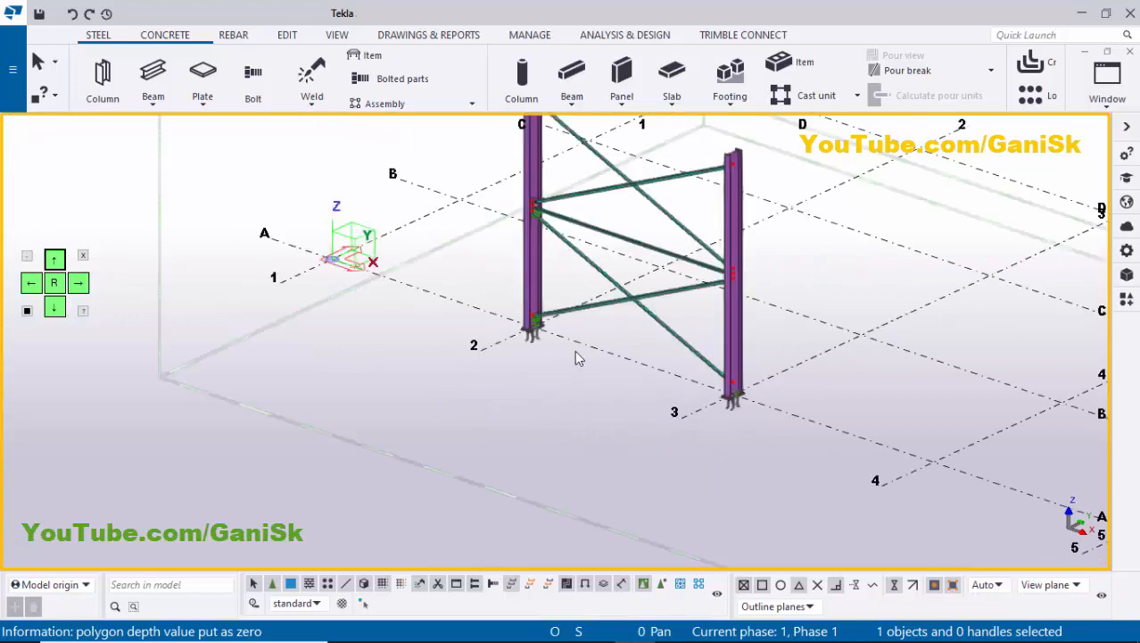
{"action": "middle_click_drag", "start_coordinate": [616, 348], "coordinate": [728, 308], "text": "ctrl"}
{"action": "scroll", "coordinate": [729, 308], "scroll_direction": "up", "scroll_amount": 3}
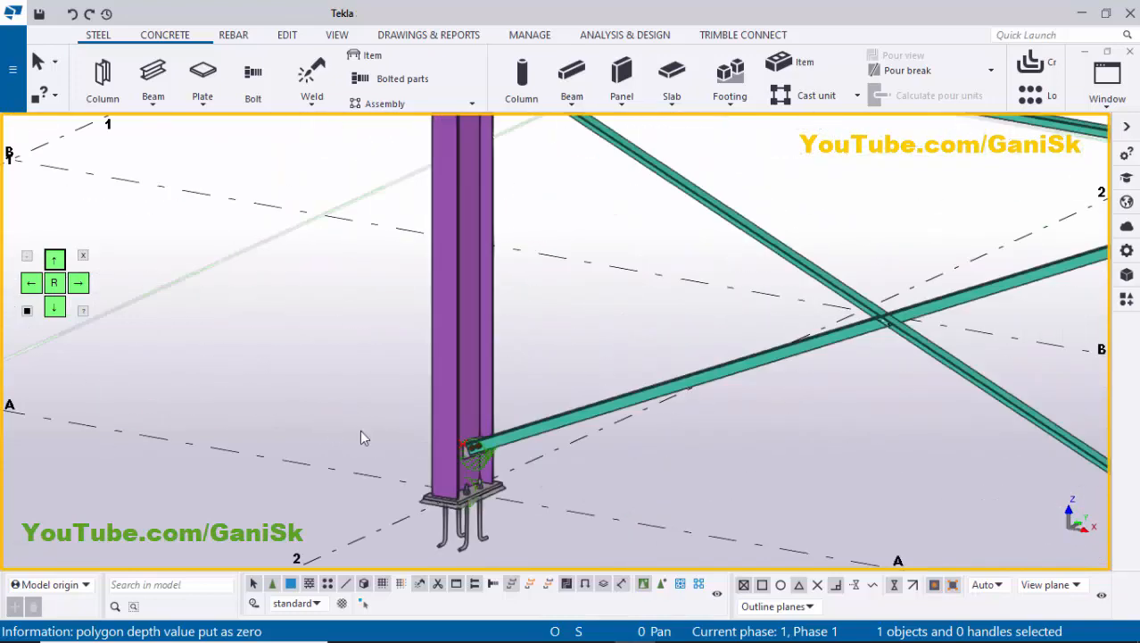
{"action": "scroll", "coordinate": [426, 450], "scroll_direction": "down", "scroll_amount": 3}
{"action": "middle_click_drag", "start_coordinate": [459, 278], "coordinate": [418, 390]}
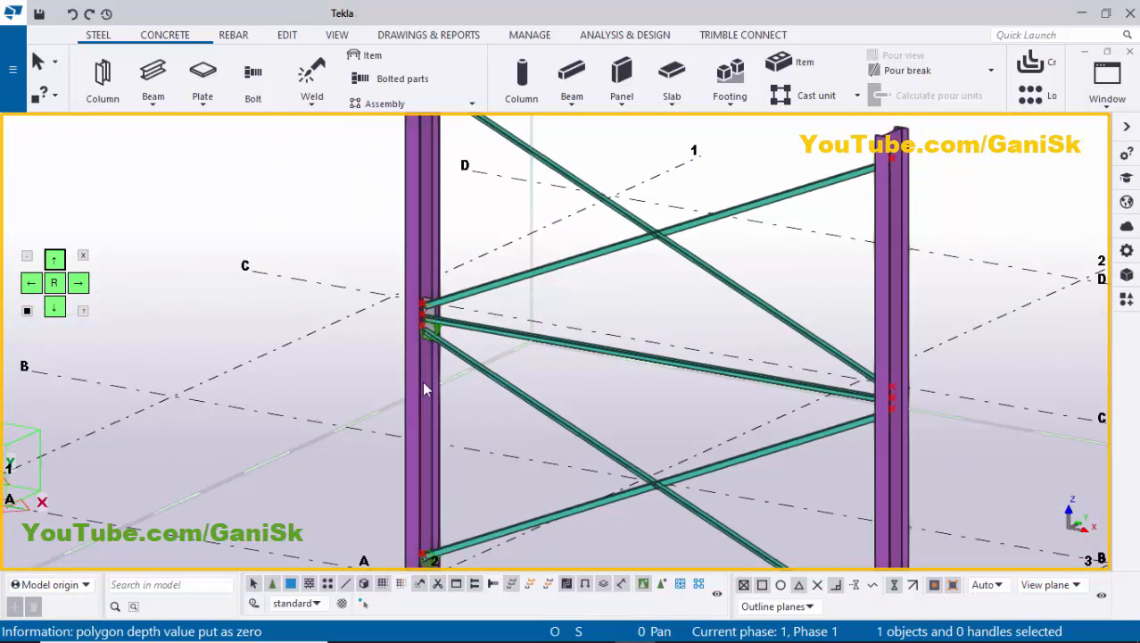
{"action": "right_click", "coordinate": [422, 392]}
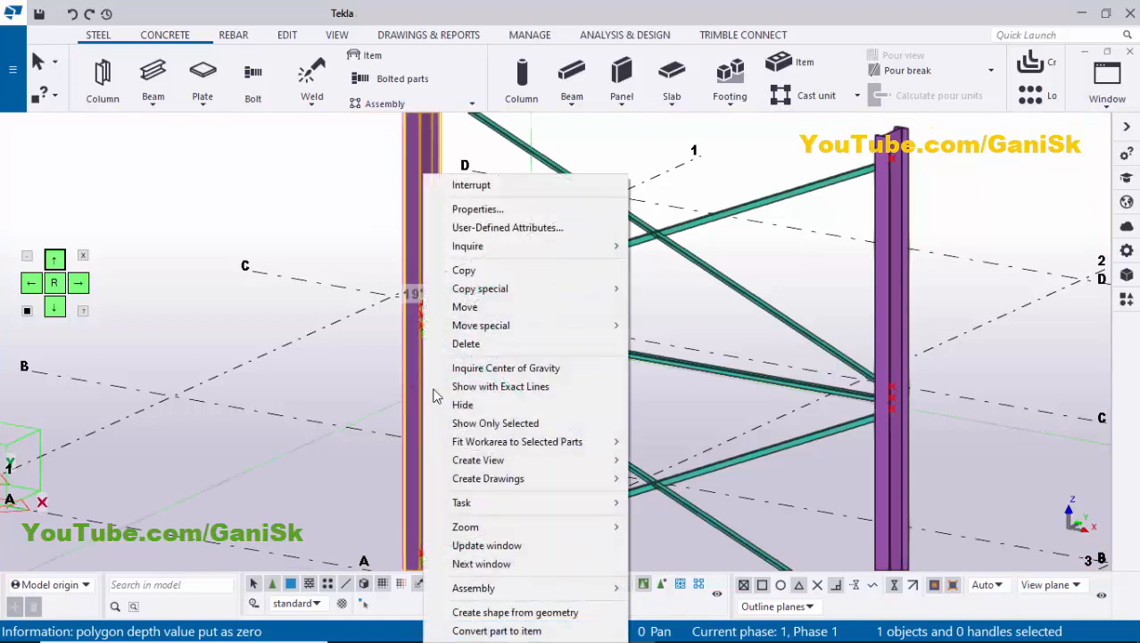
{"action": "mouse_move", "coordinate": [522, 477]}
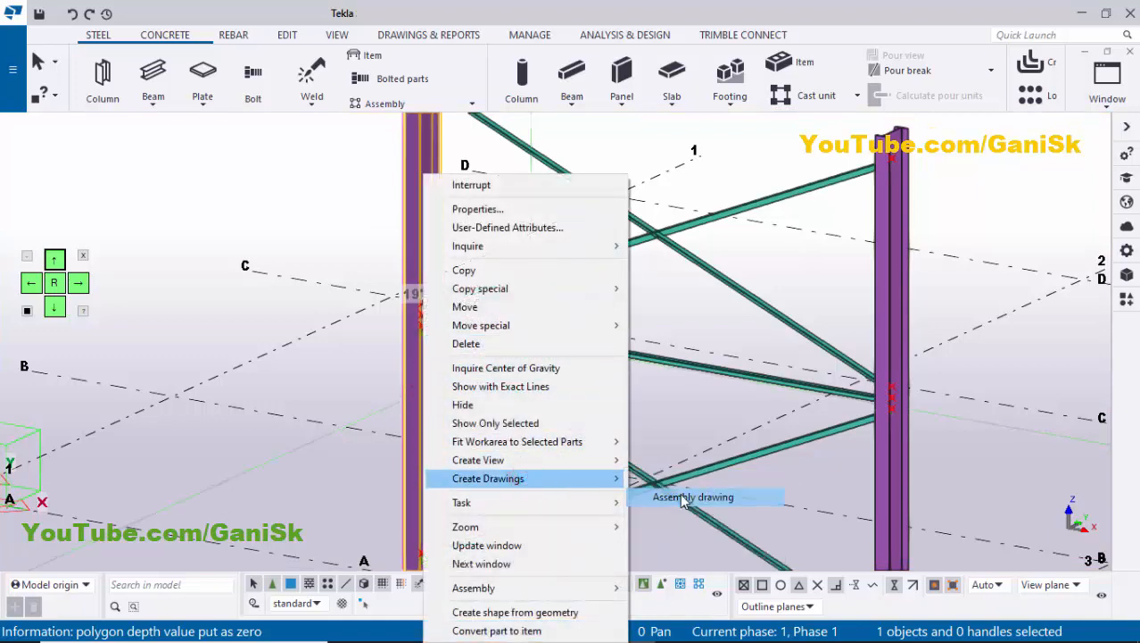
{"action": "left_click", "coordinate": [670, 500]}
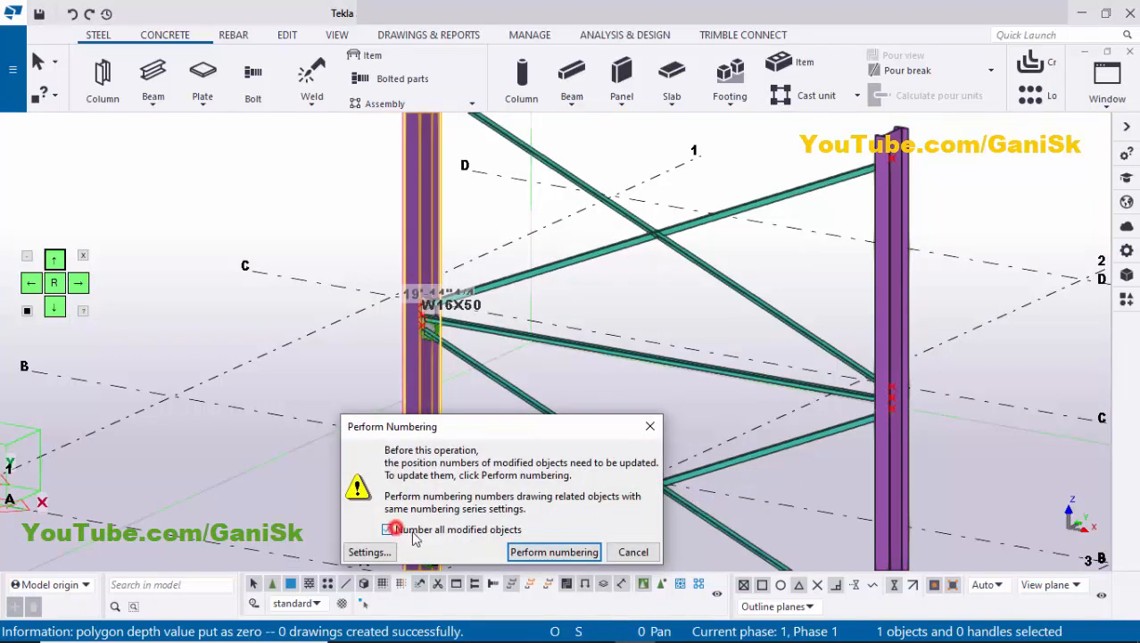
{"action": "left_click", "coordinate": [550, 550]}
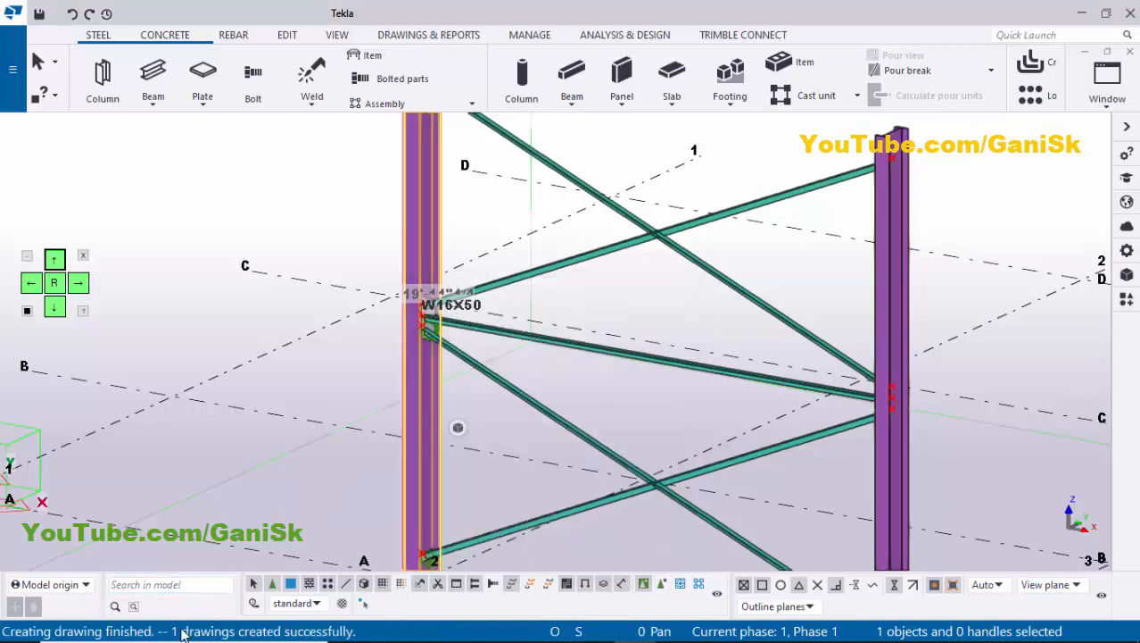
Redraw the view to clear the labels from the grid 2 column
{"action": "right_click", "coordinate": [232, 446]}
{"action": "left_click", "coordinate": [323, 325]}
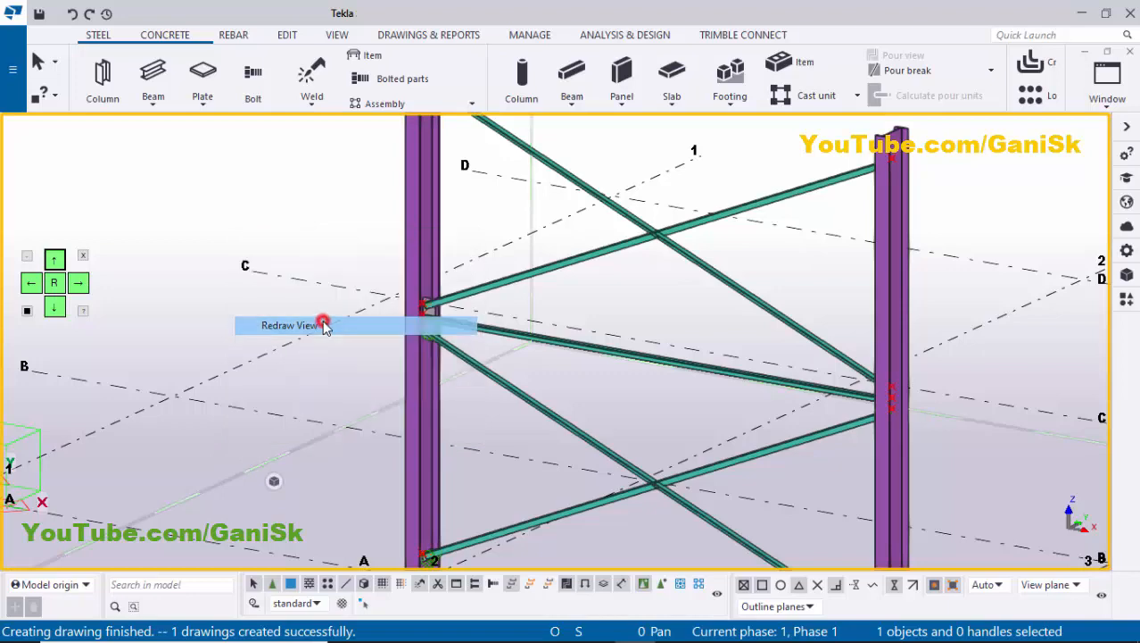
{"action": "scroll", "coordinate": [320, 388], "scroll_direction": "down", "scroll_amount": 1}
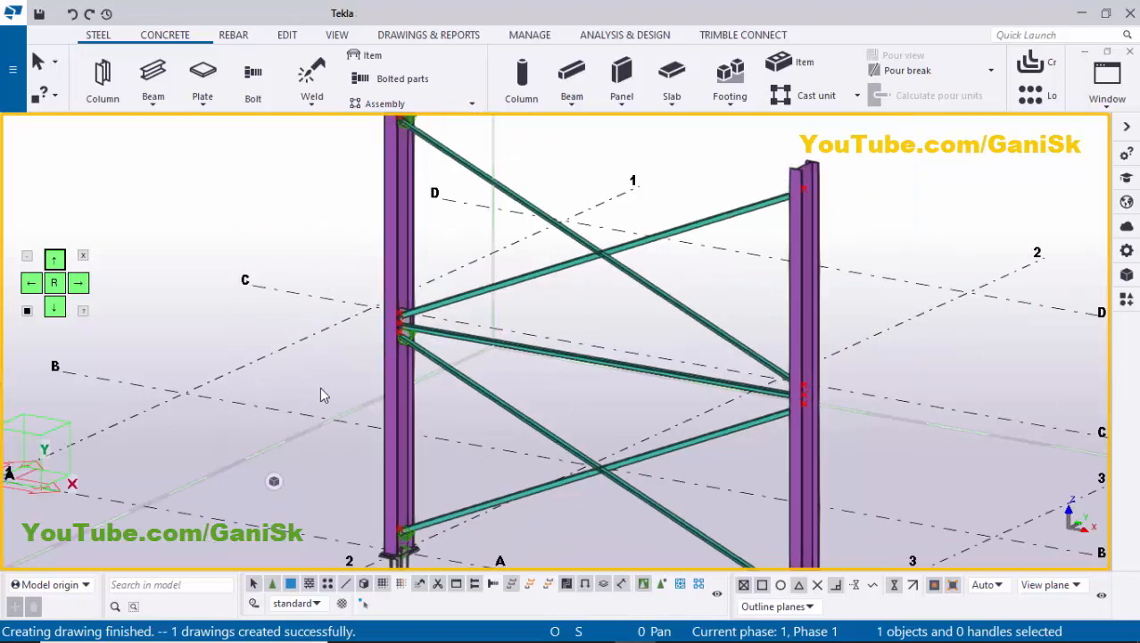
Open the column assembly drawing C1 from the document list and close the list
{"action": "key", "text": "ctrl+l"}
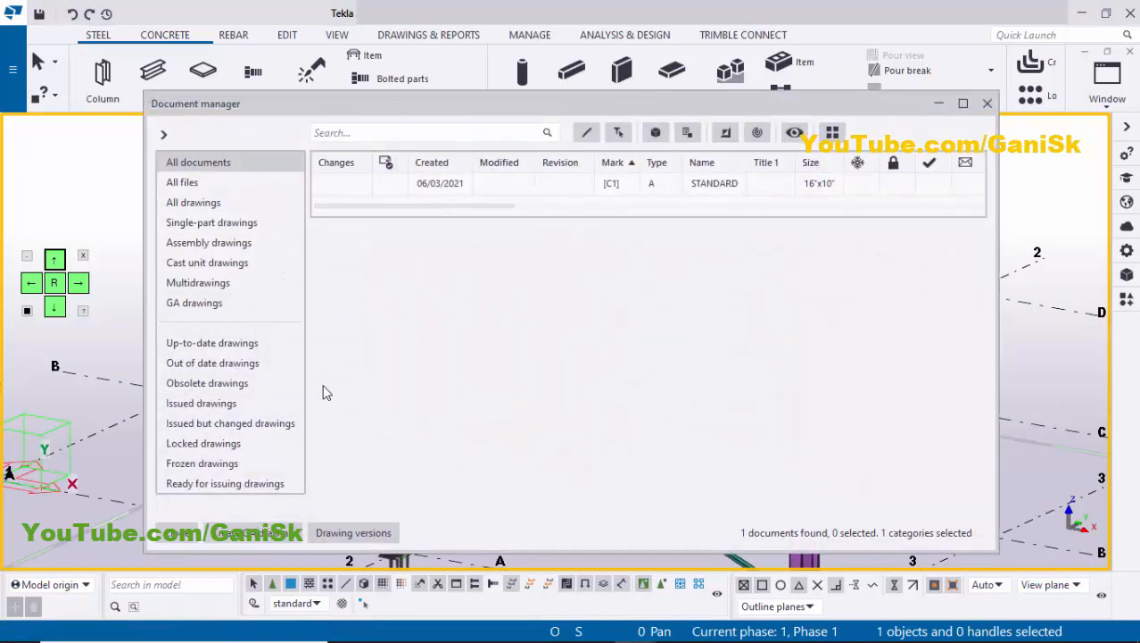
{"action": "double_click", "coordinate": [696, 185]}
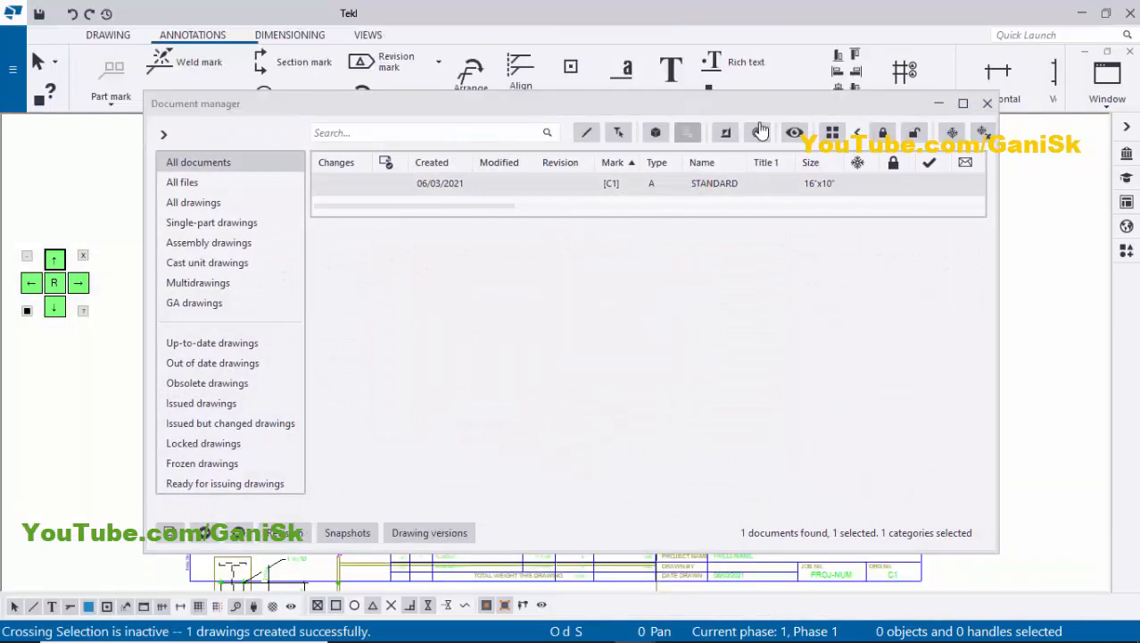
{"action": "left_click", "coordinate": [988, 104]}
Restrict selection to dimensions and delete all dimensions from every view of the C1 column drawing
{"action": "scroll", "coordinate": [640, 315], "scroll_direction": "down", "scroll_amount": 1}
{"action": "mouse_move", "coordinate": [641, 316]}
{"action": "middle_mouse_down"}
{"action": "mouse_move", "coordinate": [739, 290]}
{"action": "mouse_move", "coordinate": [771, 264]}
{"action": "middle_mouse_up"}
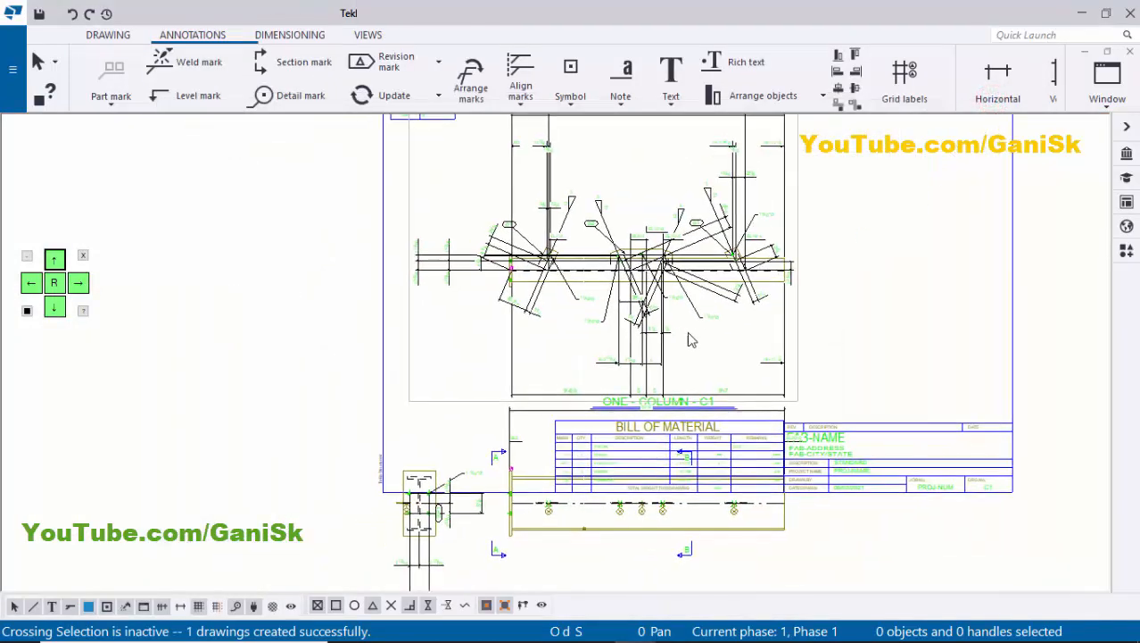
{"action": "scroll", "coordinate": [662, 332], "scroll_direction": "down", "scroll_amount": 1}
{"action": "mouse_move", "coordinate": [724, 313]}
{"action": "middle_mouse_down"}
{"action": "mouse_move", "coordinate": [645, 346]}
{"action": "mouse_move", "coordinate": [701, 362]}
{"action": "middle_mouse_up"}
{"action": "scroll", "coordinate": [726, 320], "scroll_direction": "up", "scroll_amount": 1}
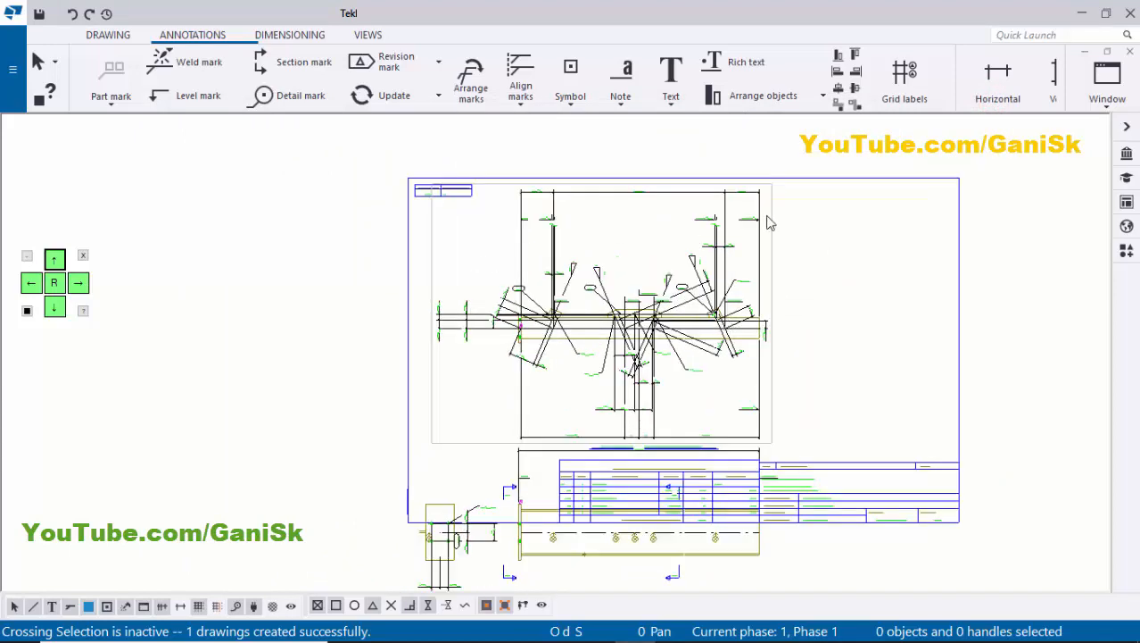
{"action": "middle_click_drag", "start_coordinate": [576, 372], "coordinate": [580, 338]}
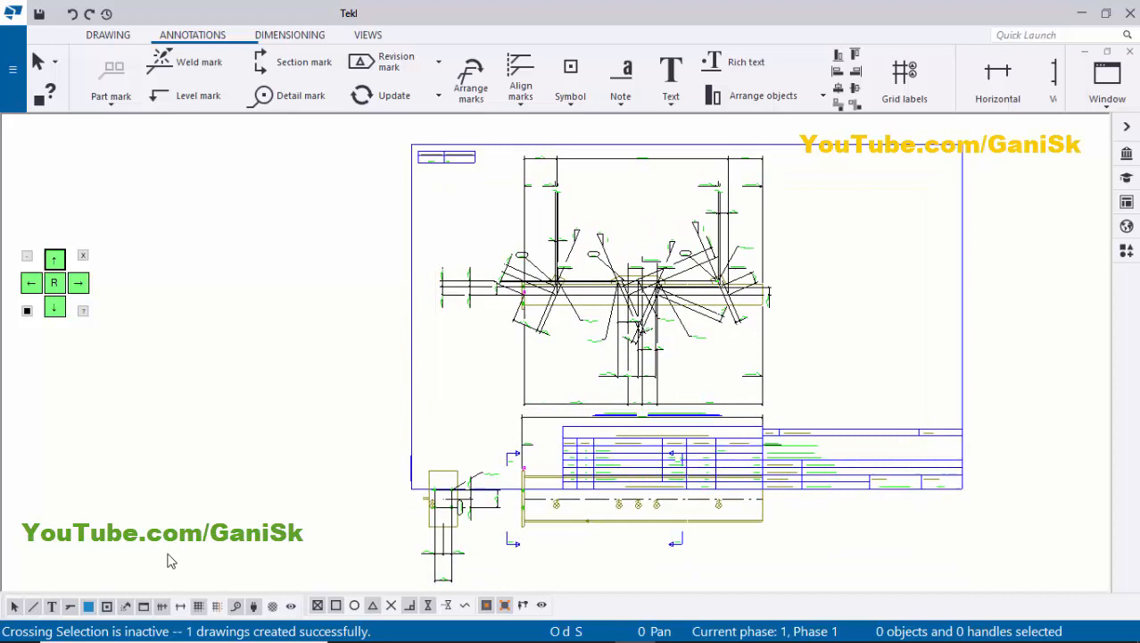
{"action": "left_click", "coordinate": [163, 608]}
{"action": "scroll", "coordinate": [374, 496], "scroll_direction": "down", "scroll_amount": 3}
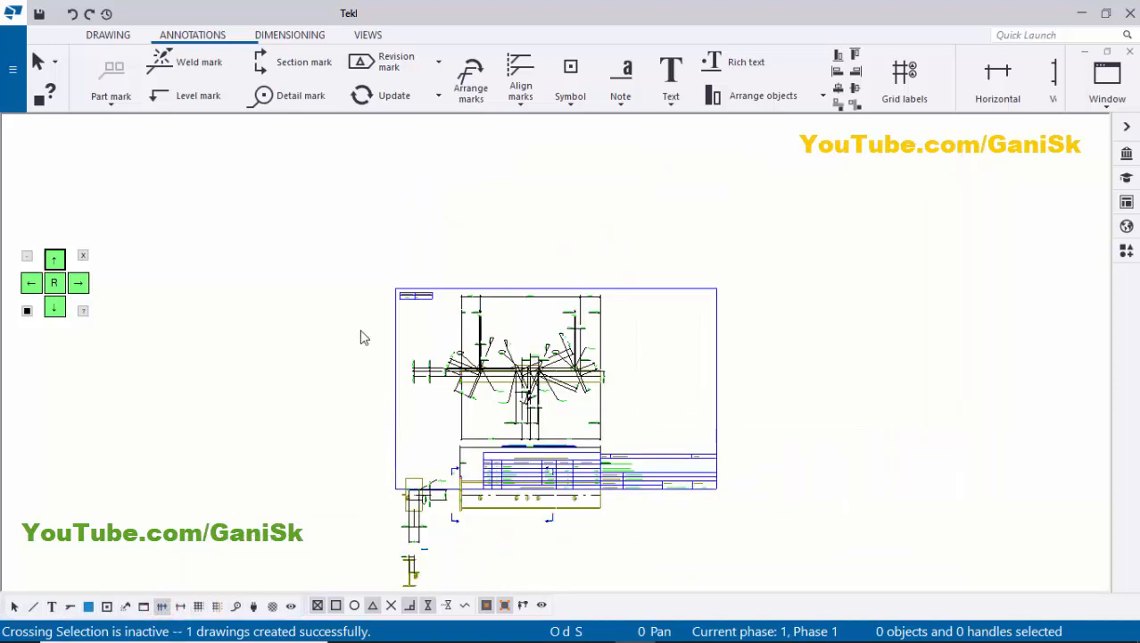
{"action": "mouse_move", "coordinate": [297, 222]}
{"action": "left_mouse_down"}
{"action": "mouse_move", "coordinate": [693, 522]}
{"action": "mouse_move", "coordinate": [668, 573]}
{"action": "left_mouse_up"}
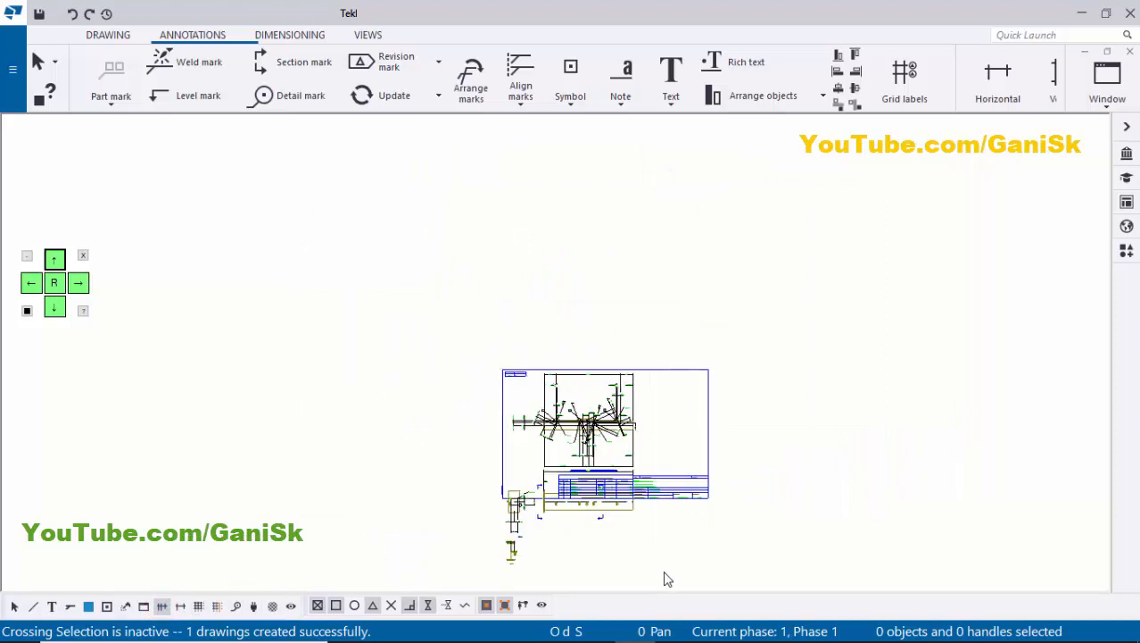
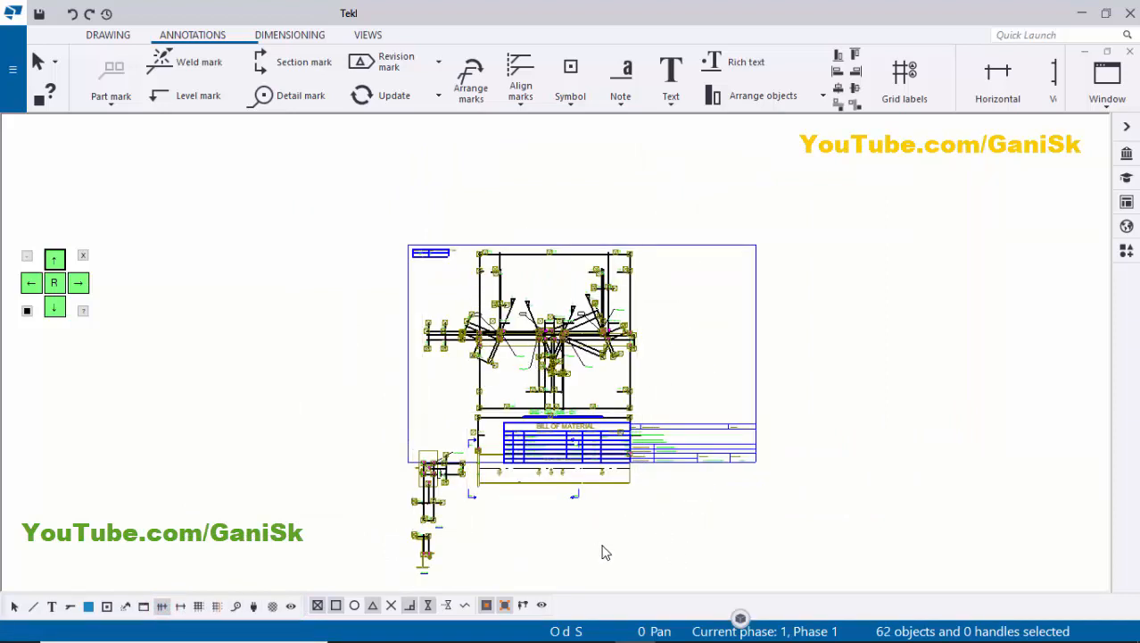
{"action": "key", "text": "Delete"}
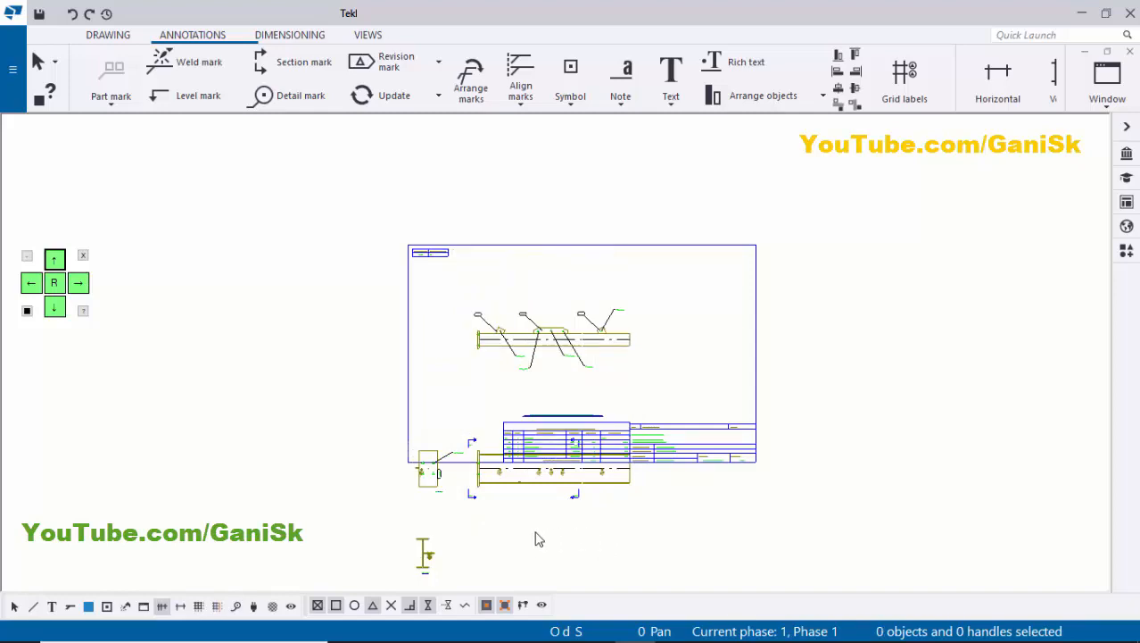
{"action": "scroll", "coordinate": [557, 326], "scroll_direction": "up", "scroll_amount": 6}
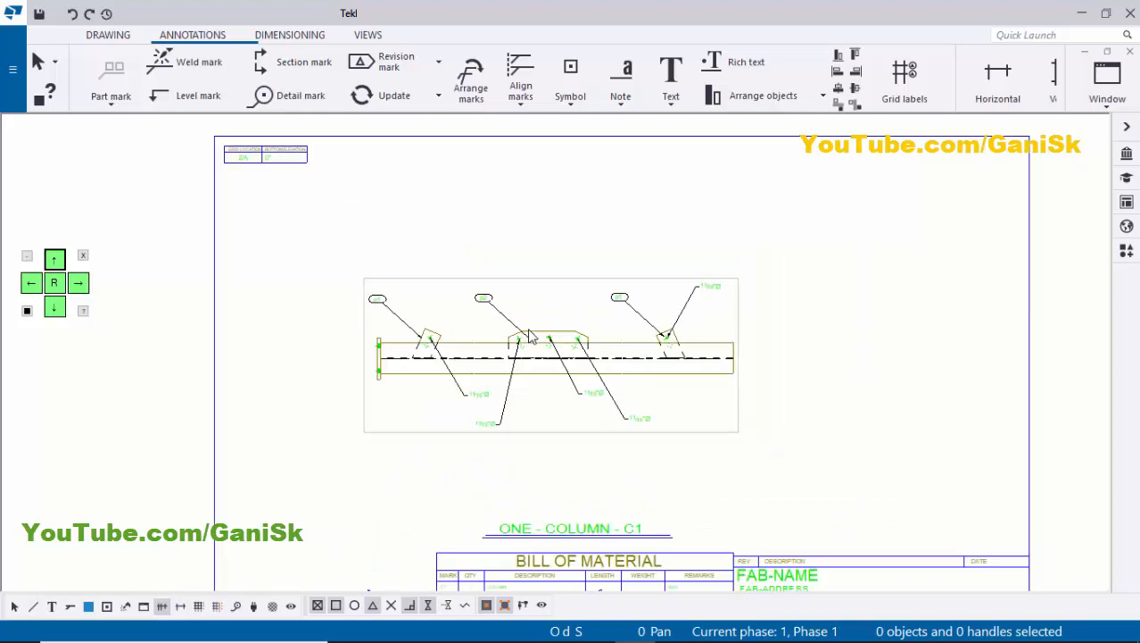
Limit selection to marks and delete all part and bolt marks from the drawing's views
{"action": "scroll", "coordinate": [498, 359], "scroll_direction": "down", "scroll_amount": 5}
{"action": "middle_click_drag", "start_coordinate": [418, 432], "coordinate": [438, 341]}
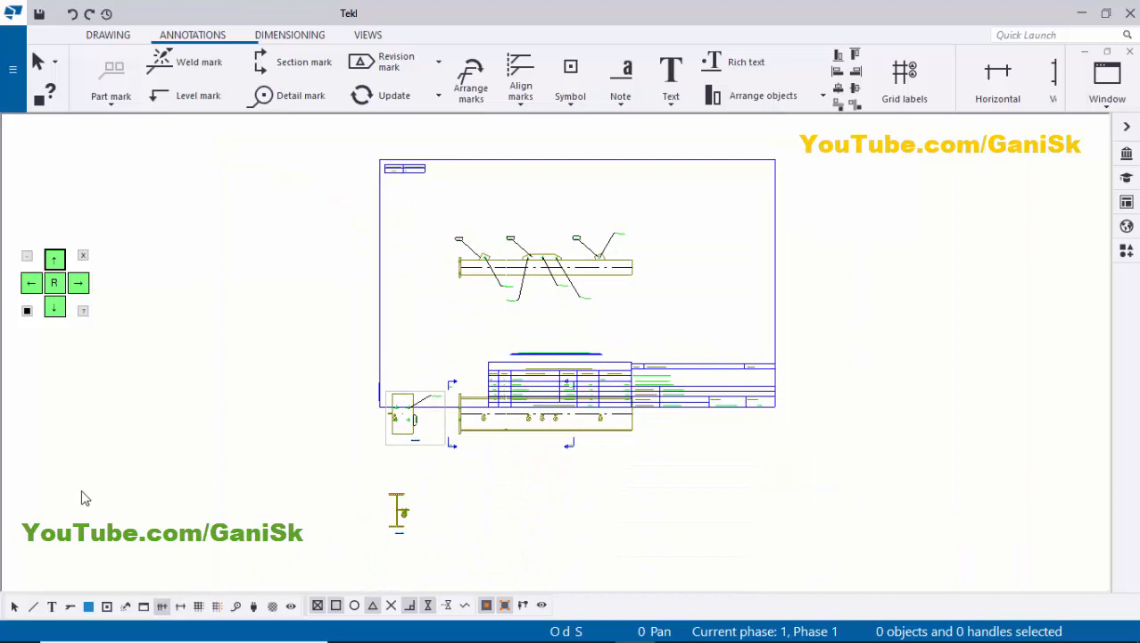
{"action": "left_click", "coordinate": [71, 610]}
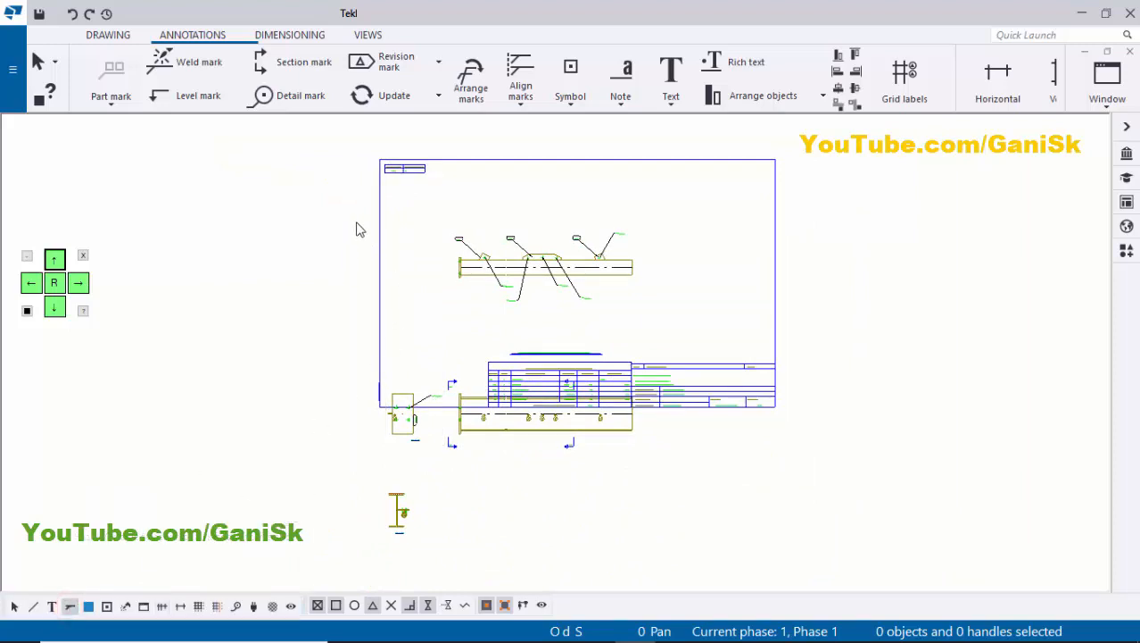
{"action": "mouse_move", "coordinate": [332, 145]}
{"action": "left_mouse_down"}
{"action": "mouse_move", "coordinate": [675, 522]}
{"action": "mouse_move", "coordinate": [696, 572]}
{"action": "left_mouse_up"}
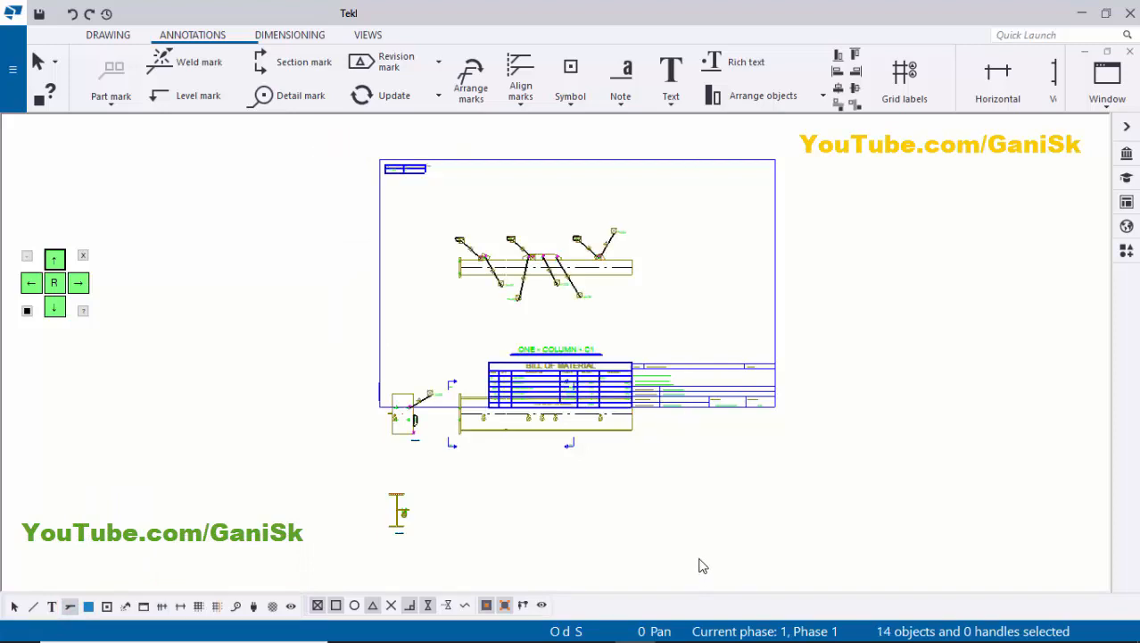
{"action": "key", "text": "Delete"}
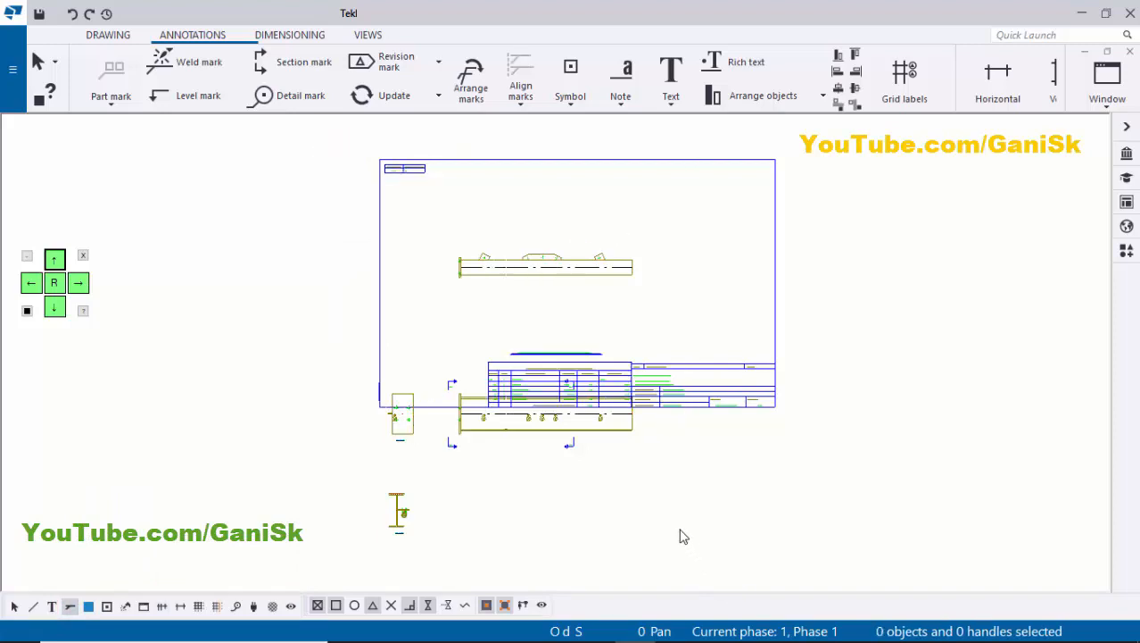
Allow all objects to be selected again and move the column's top view up near the sheet's upper edge
{"action": "left_click", "coordinate": [15, 606]}
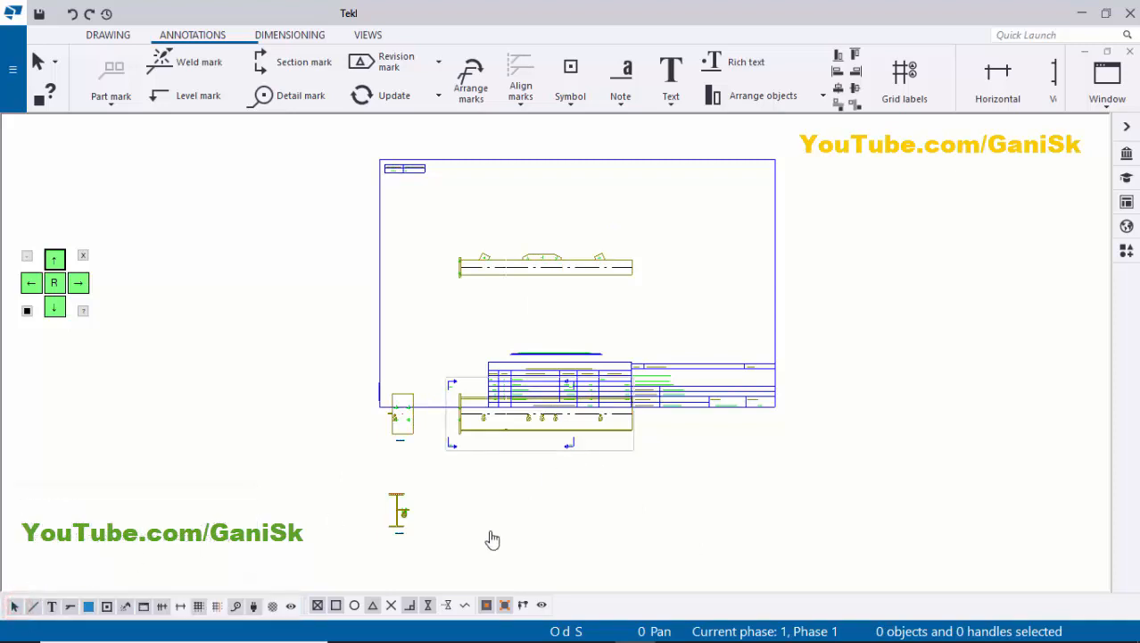
{"action": "middle_click_drag", "start_coordinate": [592, 438], "coordinate": [490, 532]}
{"action": "scroll", "coordinate": [504, 388], "scroll_direction": "up", "scroll_amount": 2}
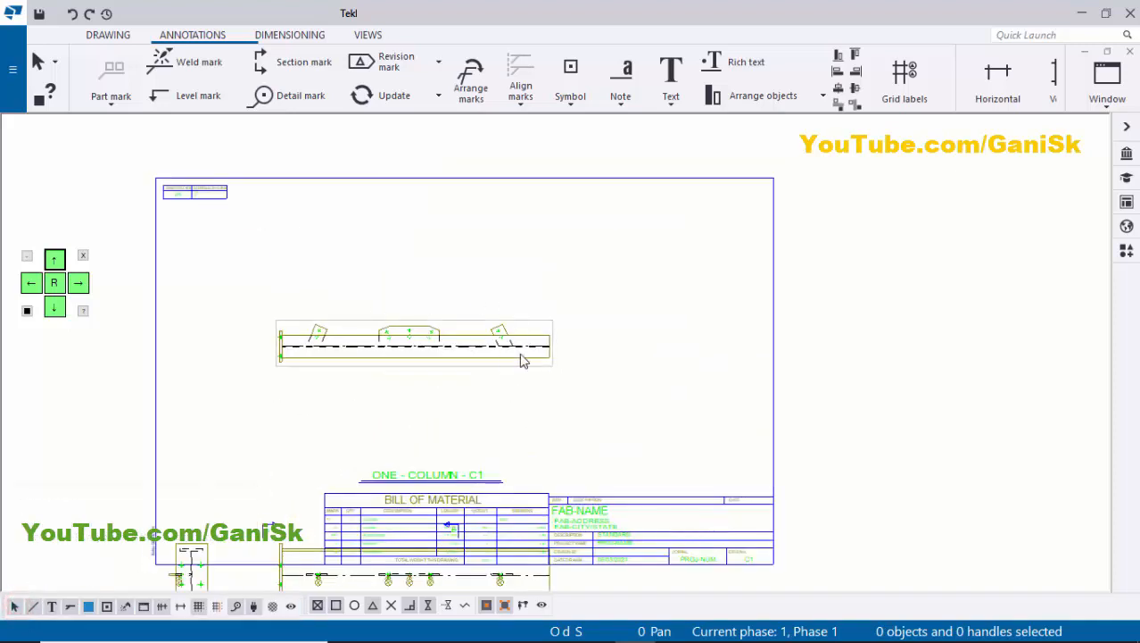
{"action": "middle_click_drag", "start_coordinate": [533, 401], "coordinate": [521, 438]}
{"action": "scroll", "coordinate": [527, 362], "scroll_direction": "up", "scroll_amount": 2}
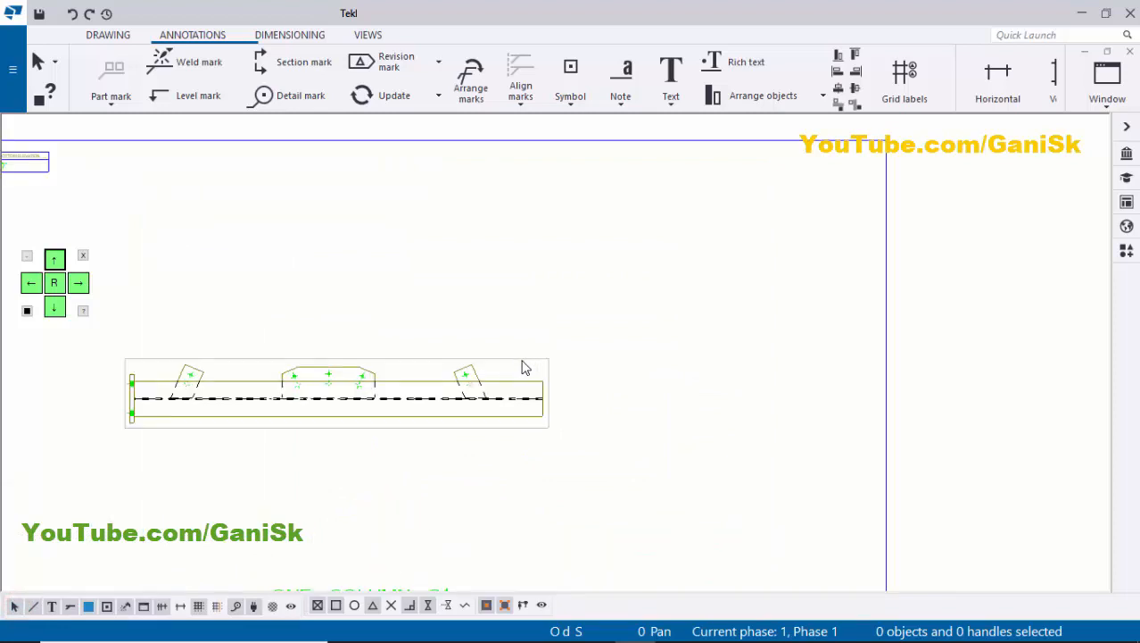
{"action": "left_click", "coordinate": [527, 362]}
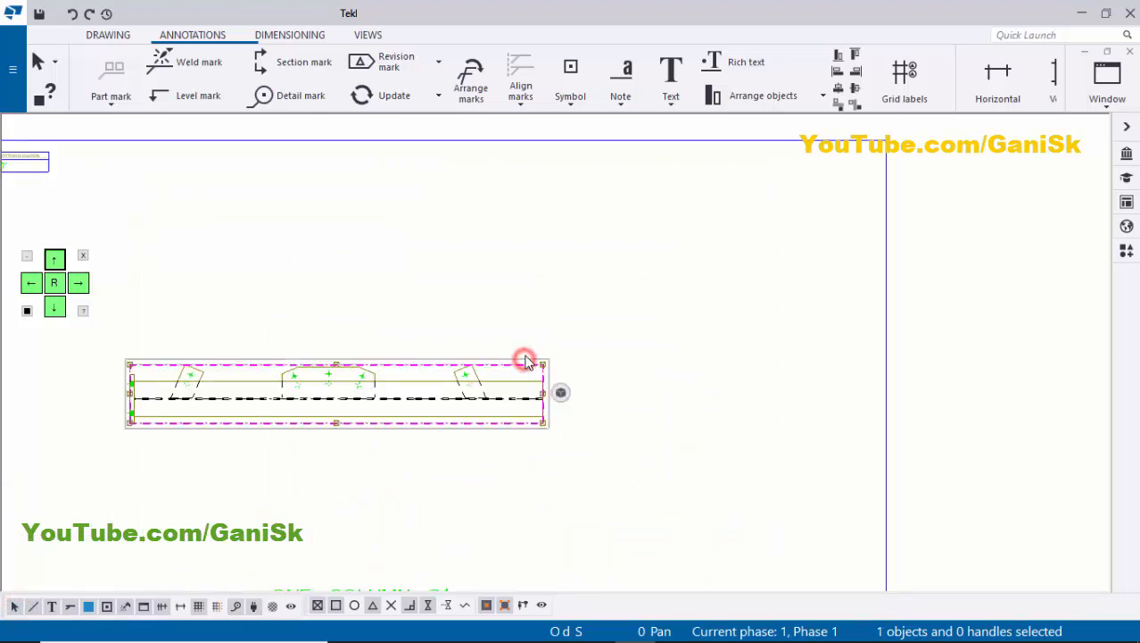
{"action": "mouse_move", "coordinate": [520, 357]}
{"action": "left_mouse_down"}
{"action": "mouse_move", "coordinate": [578, 176]}
{"action": "mouse_move", "coordinate": [590, 174]}
{"action": "left_mouse_up"}
{"action": "left_click", "coordinate": [691, 283]}
Move the column's front view up into the sheet, below the top view and clear of the bill of material
{"action": "scroll", "coordinate": [628, 426], "scroll_direction": "down", "scroll_amount": 2}
{"action": "middle_click_drag", "start_coordinate": [583, 483], "coordinate": [570, 283]}
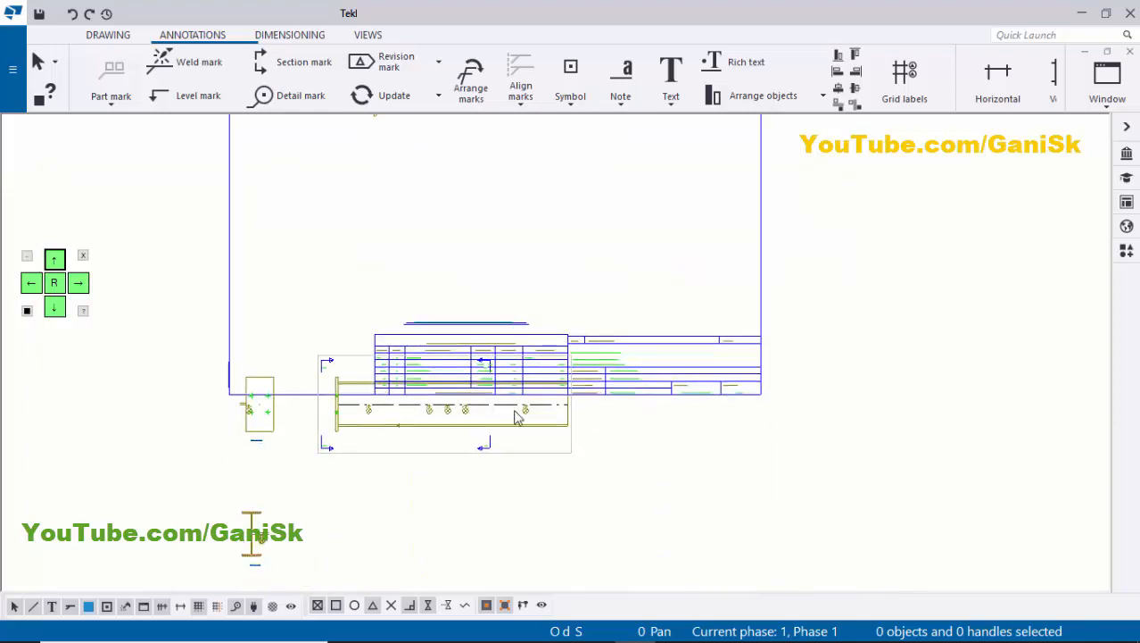
{"action": "scroll", "coordinate": [516, 416], "scroll_direction": "up", "scroll_amount": 2}
{"action": "left_click", "coordinate": [586, 470]}
{"action": "scroll", "coordinate": [576, 489], "scroll_direction": "down", "scroll_amount": 2}
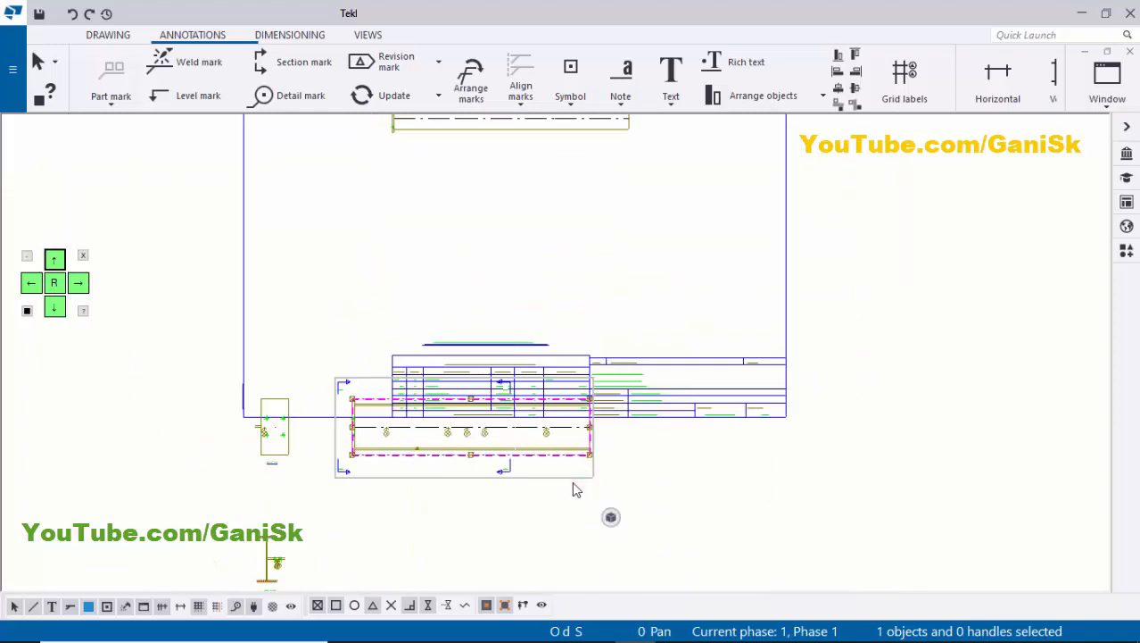
{"action": "mouse_move", "coordinate": [571, 477]}
{"action": "left_mouse_down"}
{"action": "mouse_move", "coordinate": [594, 254]}
{"action": "mouse_move", "coordinate": [615, 268]}
{"action": "left_mouse_up"}
{"action": "left_click", "coordinate": [615, 268]}
Move section A-A beside the base-plate end of the front view and section B-B beside its opposite end
{"action": "scroll", "coordinate": [678, 294], "scroll_direction": "down", "scroll_amount": 2}
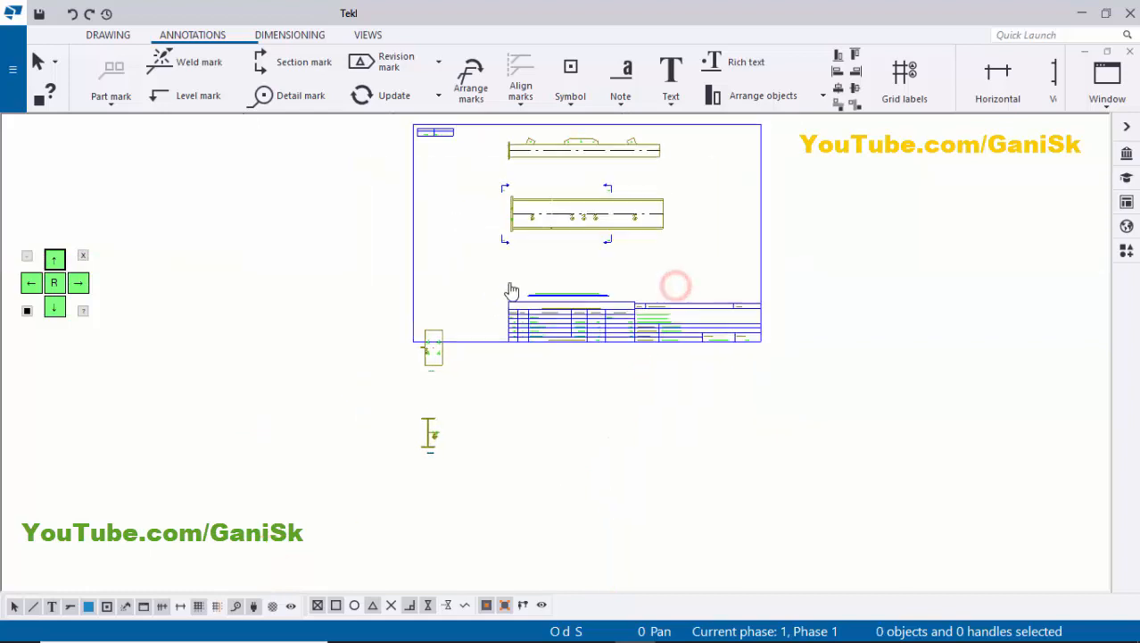
{"action": "scroll", "coordinate": [464, 357], "scroll_direction": "up", "scroll_amount": 2}
{"action": "left_click", "coordinate": [432, 408]}
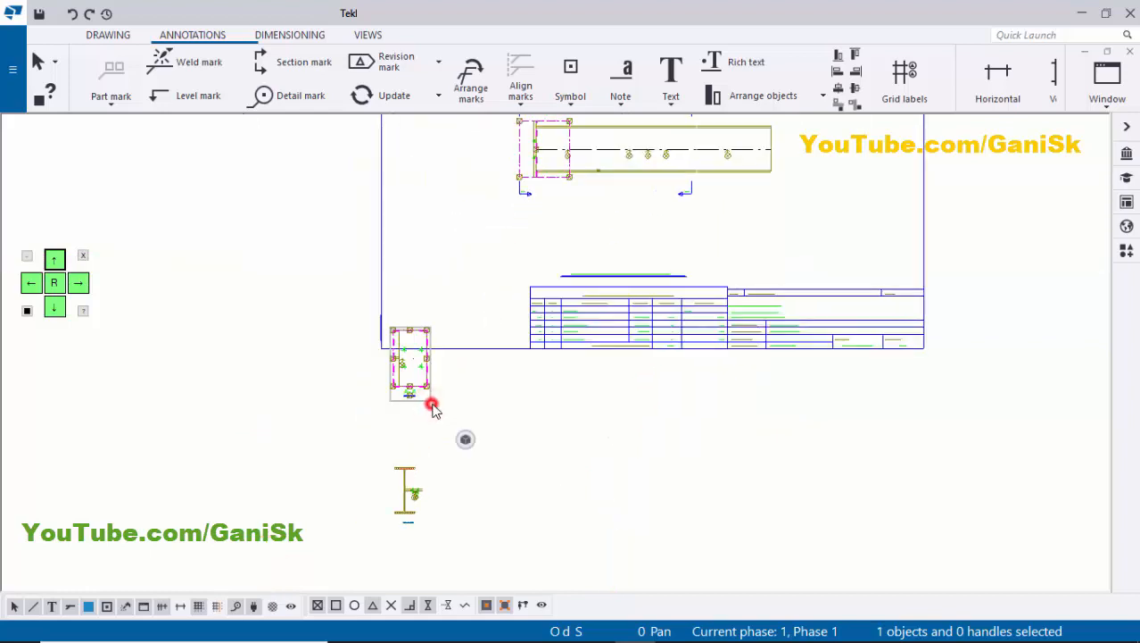
{"action": "mouse_move", "coordinate": [432, 409]}
{"action": "left_mouse_down"}
{"action": "mouse_move", "coordinate": [489, 193]}
{"action": "mouse_move", "coordinate": [482, 217]}
{"action": "left_mouse_up"}
{"action": "middle_click_drag", "start_coordinate": [425, 543], "coordinate": [419, 448]}
{"action": "left_click", "coordinate": [416, 421]}
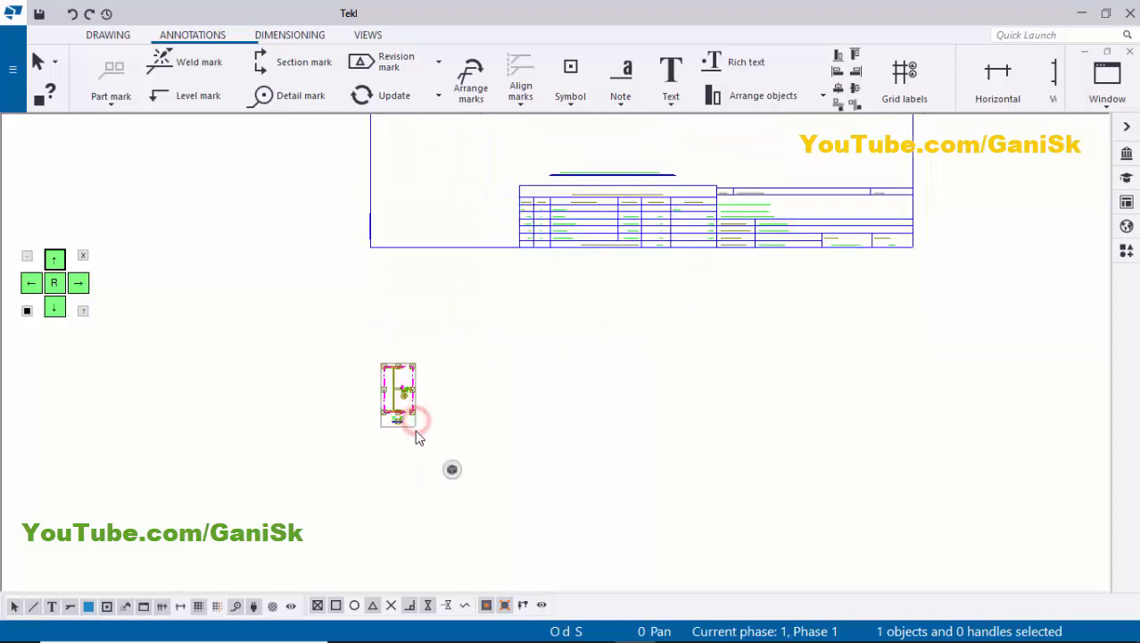
{"action": "mouse_move", "coordinate": [416, 425]}
{"action": "left_mouse_down"}
{"action": "mouse_move", "coordinate": [759, 368]}
{"action": "mouse_move", "coordinate": [757, 390]}
{"action": "mouse_move", "coordinate": [809, 191]}
{"action": "mouse_move", "coordinate": [809, 205]}
{"action": "left_mouse_up"}
Turn off the connecting side mark for the hidden plates in the front view and close the floating arrow pad
{"action": "scroll", "coordinate": [760, 375], "scroll_direction": "down", "scroll_amount": 3}
{"action": "scroll", "coordinate": [809, 207], "scroll_direction": "up", "scroll_amount": 3}
{"action": "scroll", "coordinate": [464, 437], "scroll_direction": "up", "scroll_amount": 4}
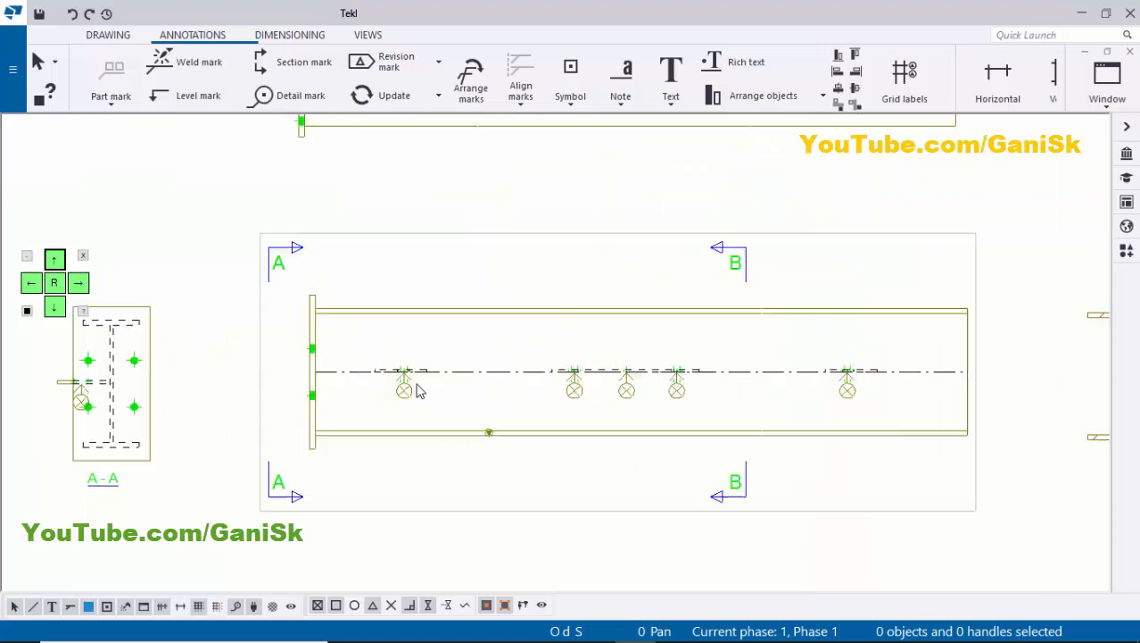
{"action": "scroll", "coordinate": [399, 404], "scroll_direction": "up", "scroll_amount": 1}
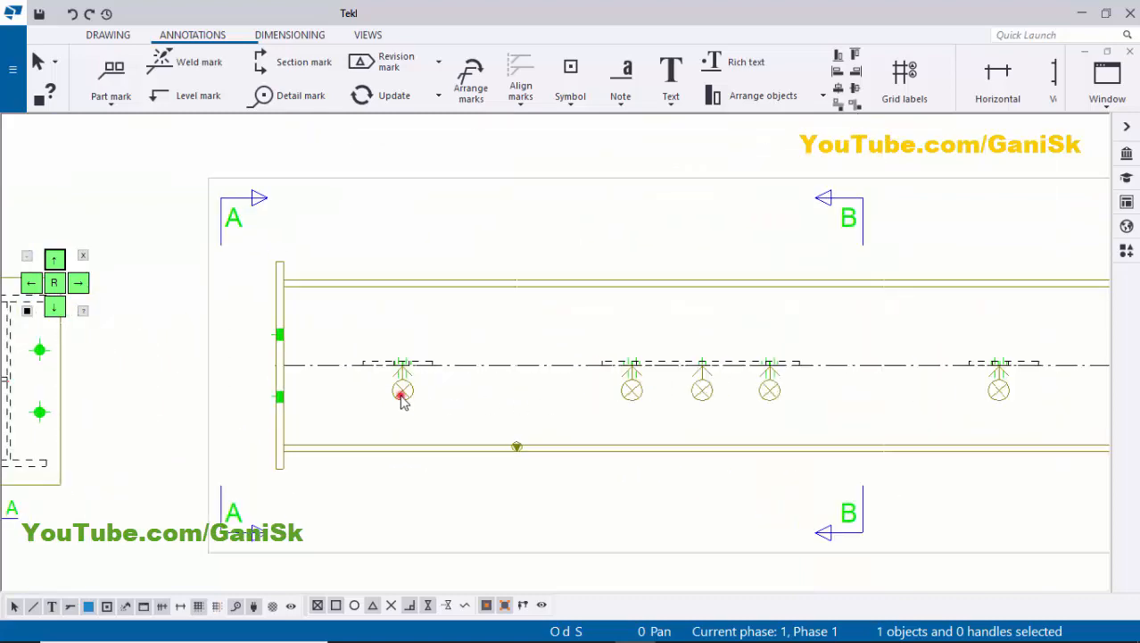
{"action": "double_click", "coordinate": [422, 427]}
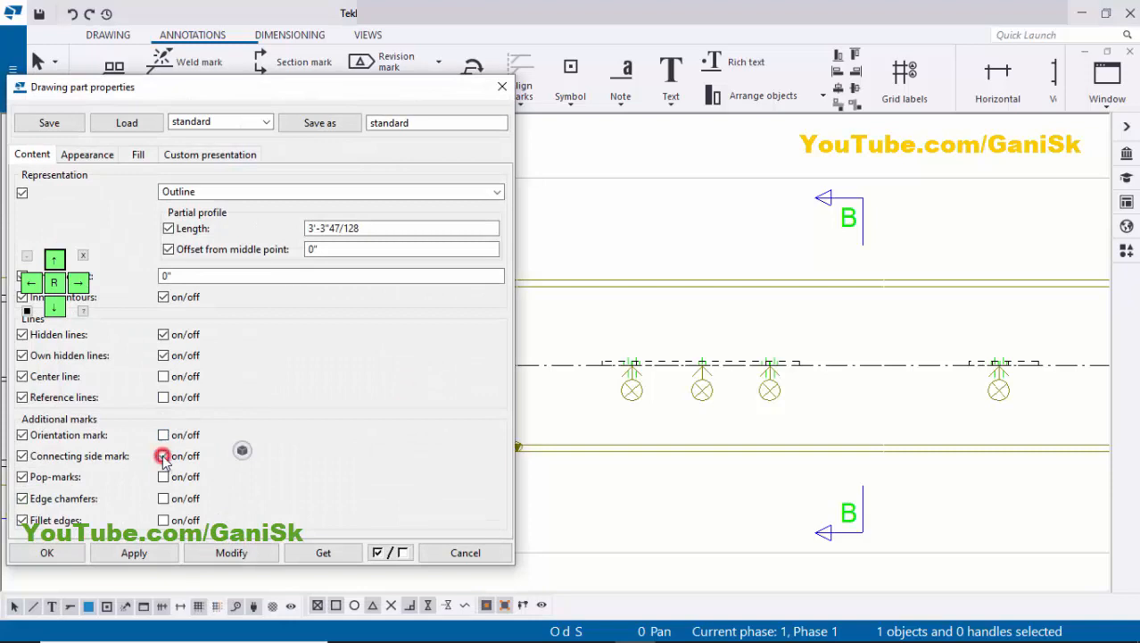
{"action": "left_click", "coordinate": [224, 555]}
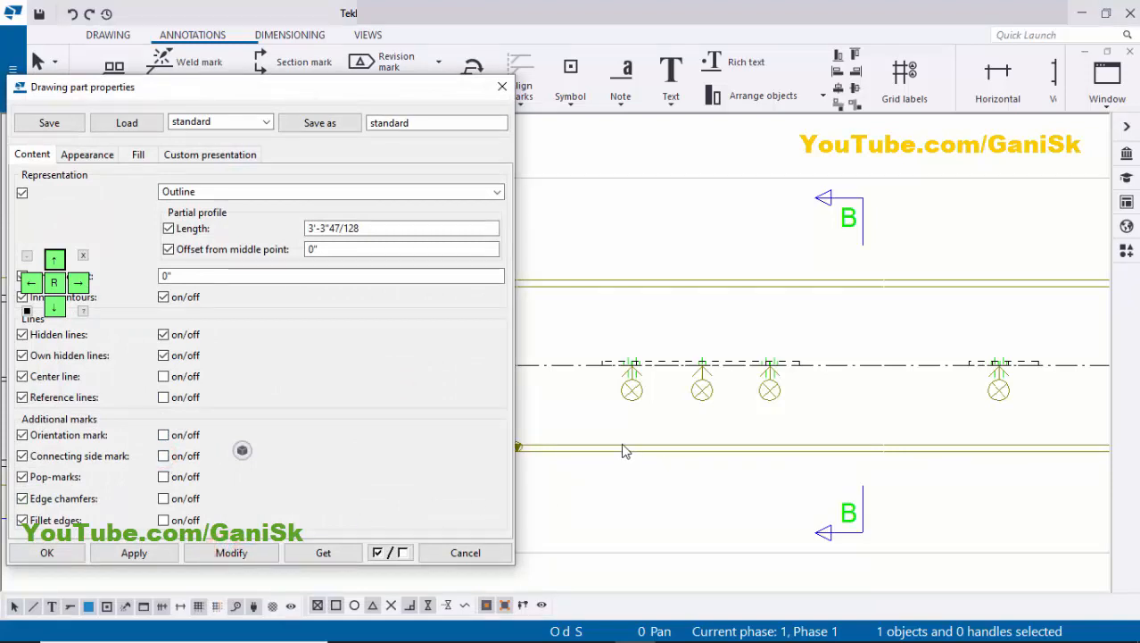
{"action": "scroll", "coordinate": [625, 413], "scroll_direction": "down", "scroll_amount": 2}
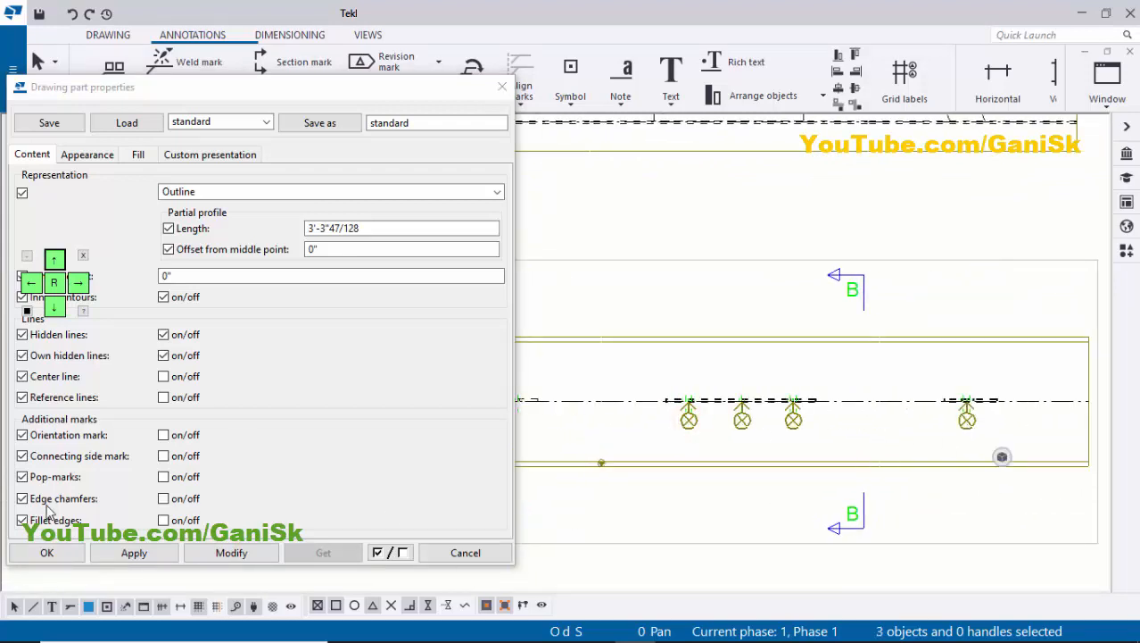
{"action": "left_click", "coordinate": [232, 553]}
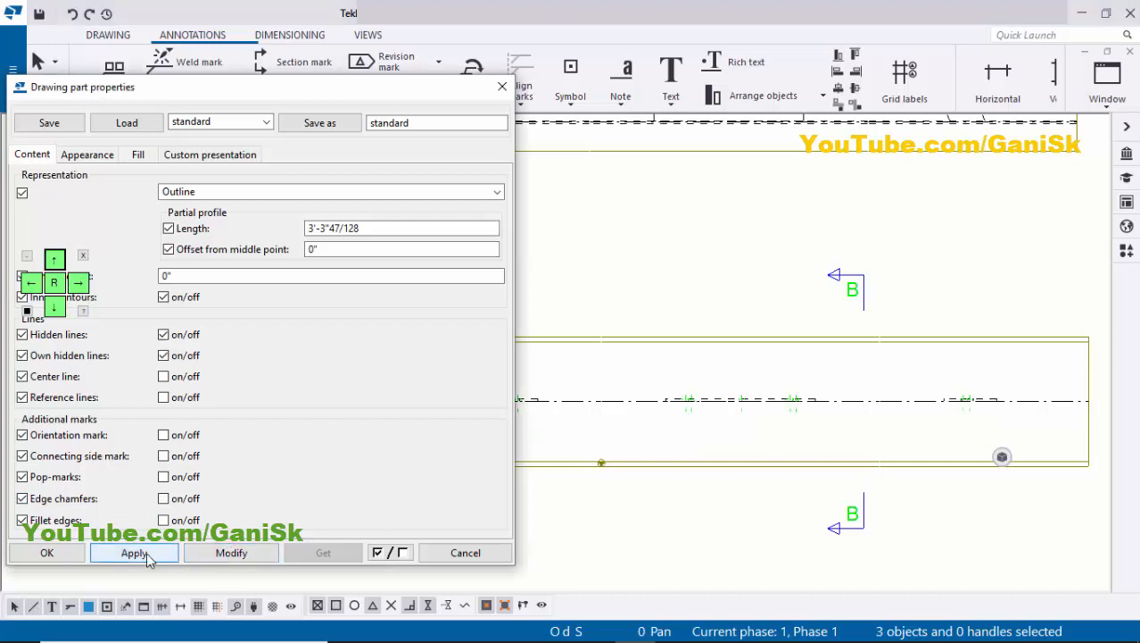
{"action": "left_click", "coordinate": [51, 552]}
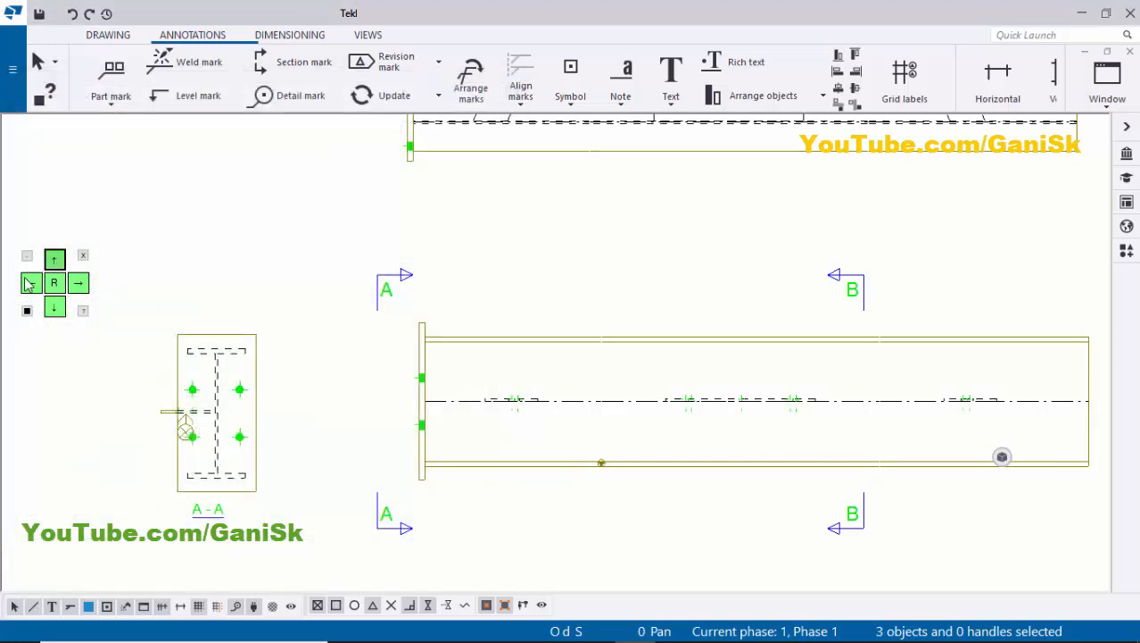
{"action": "left_click", "coordinate": [83, 257]}
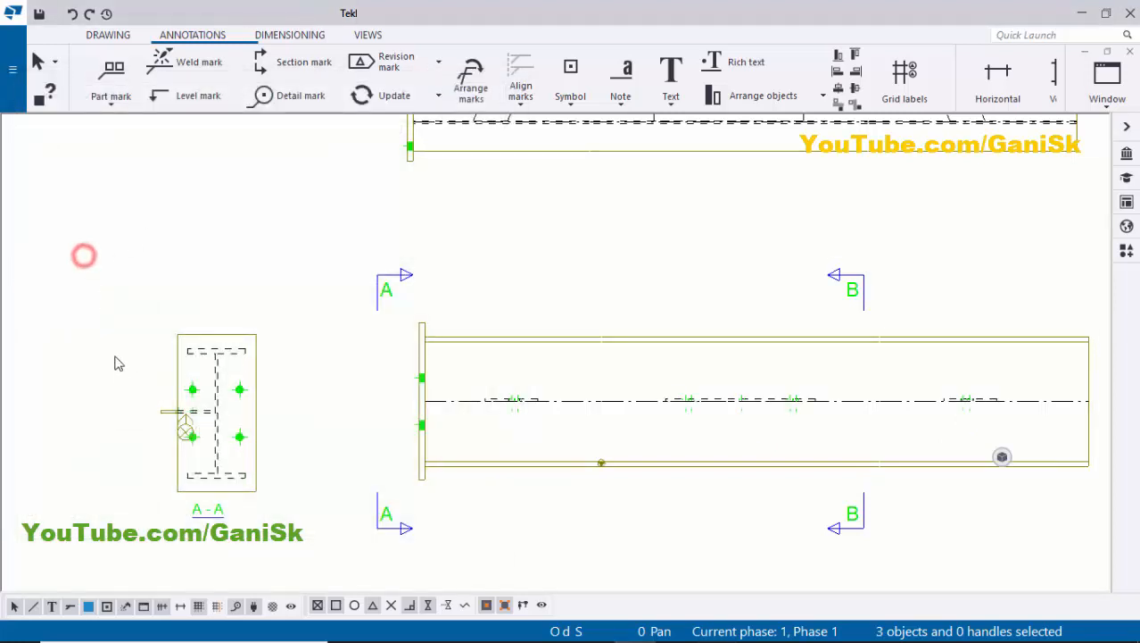
Add a part mark using the applied mark properties to the plate nearest the base plate and place it just above the plate
{"action": "scroll", "coordinate": [471, 387], "scroll_direction": "down", "scroll_amount": 2}
{"action": "scroll", "coordinate": [370, 390], "scroll_direction": "up", "scroll_amount": 3}
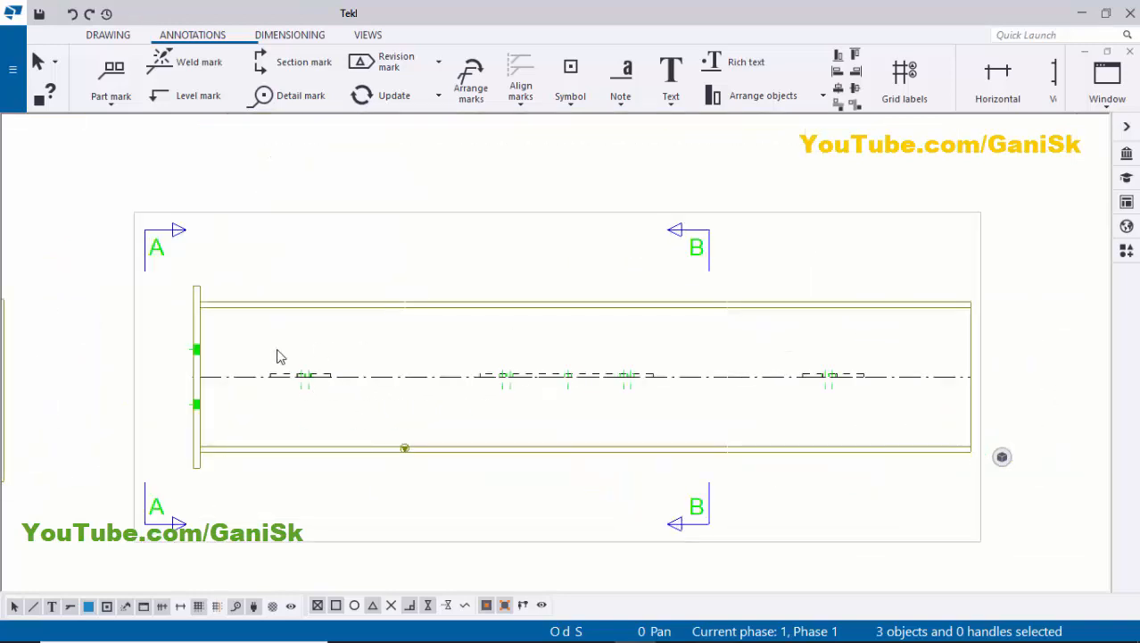
{"action": "scroll", "coordinate": [277, 356], "scroll_direction": "up", "scroll_amount": 2}
{"action": "scroll", "coordinate": [306, 375], "scroll_direction": "up", "scroll_amount": 1}
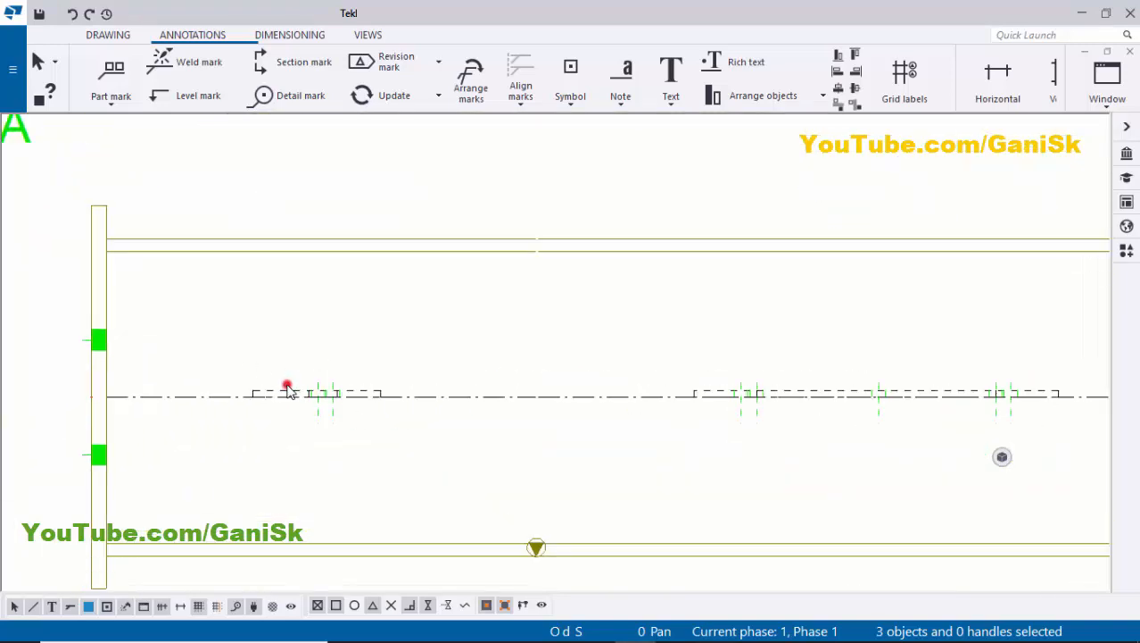
{"action": "right_click", "coordinate": [287, 390]}
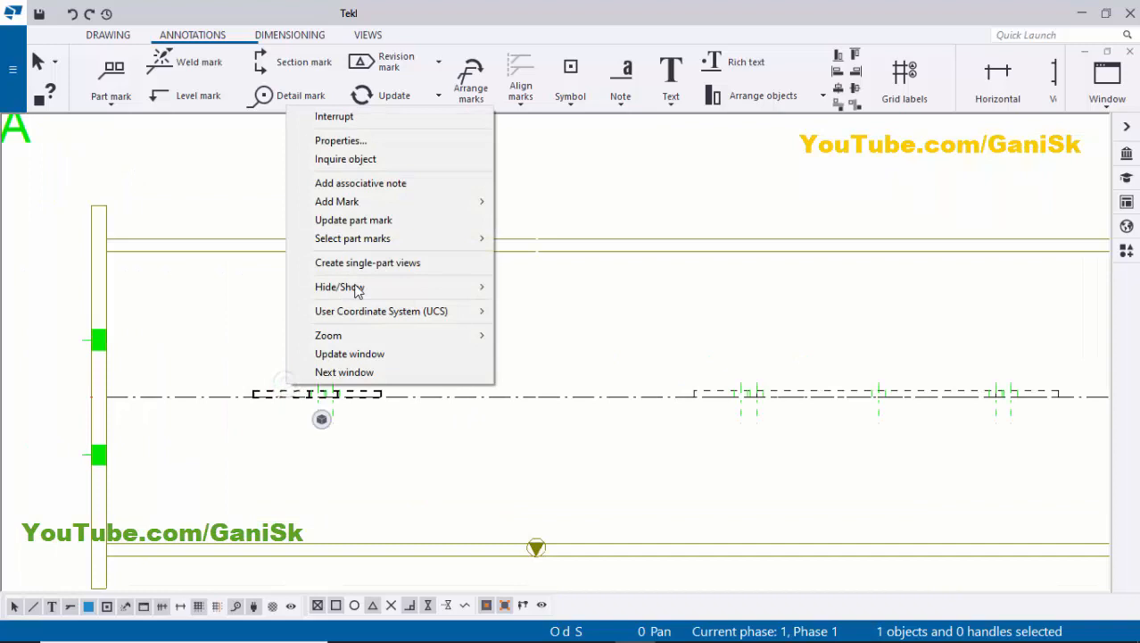
{"action": "left_click", "coordinate": [402, 201]}
{"action": "left_click", "coordinate": [530, 220]}
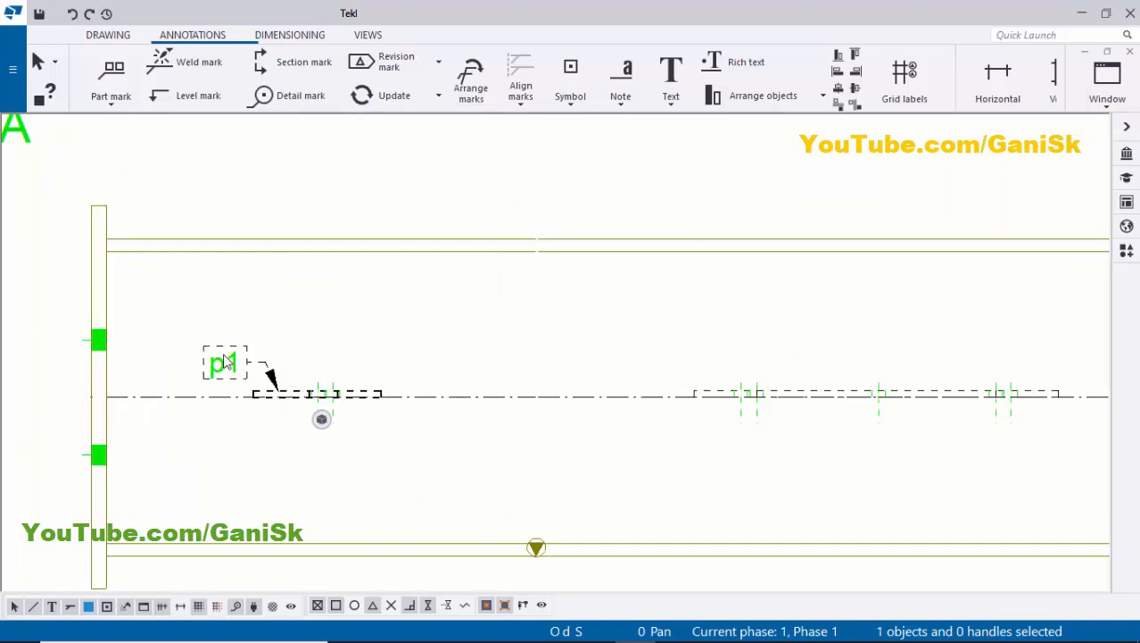
{"action": "mouse_move", "coordinate": [222, 356]}
{"action": "left_mouse_down"}
{"action": "mouse_move", "coordinate": [254, 331]}
{"action": "mouse_move", "coordinate": [340, 332]}
{"action": "left_mouse_up"}
{"action": "scroll", "coordinate": [373, 390], "scroll_direction": "up", "scroll_amount": 1}
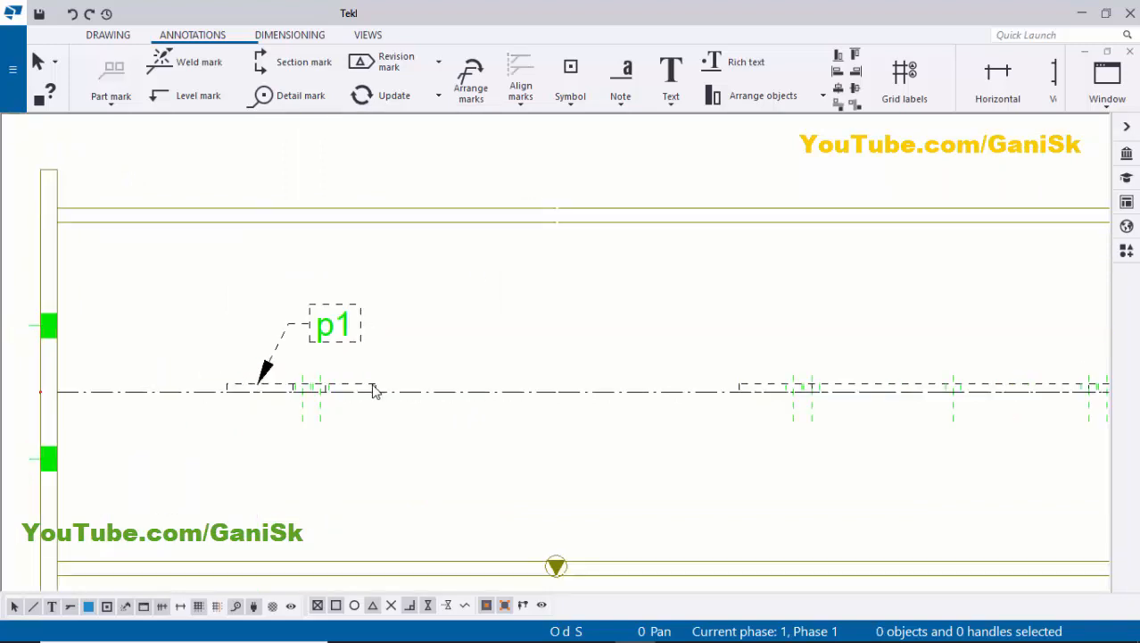
Add the Fittings (NS/FS) element to the p1 part mark, after the part position
{"action": "double_click", "coordinate": [344, 328]}
{"action": "middle_click_drag", "start_coordinate": [381, 361], "coordinate": [727, 320]}
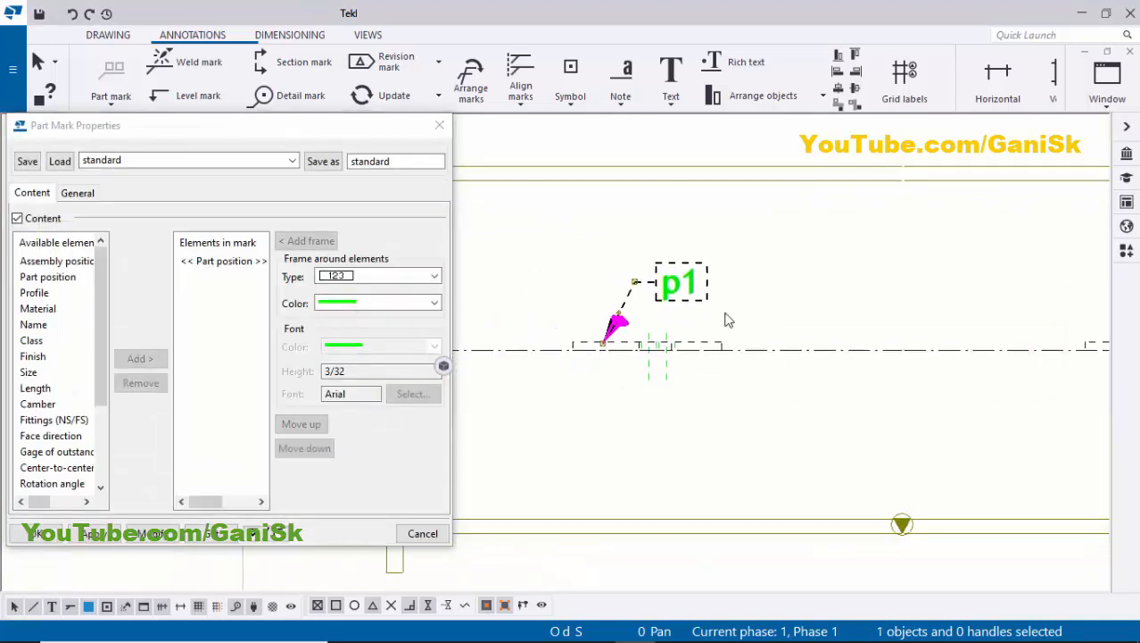
{"action": "left_click", "coordinate": [70, 421]}
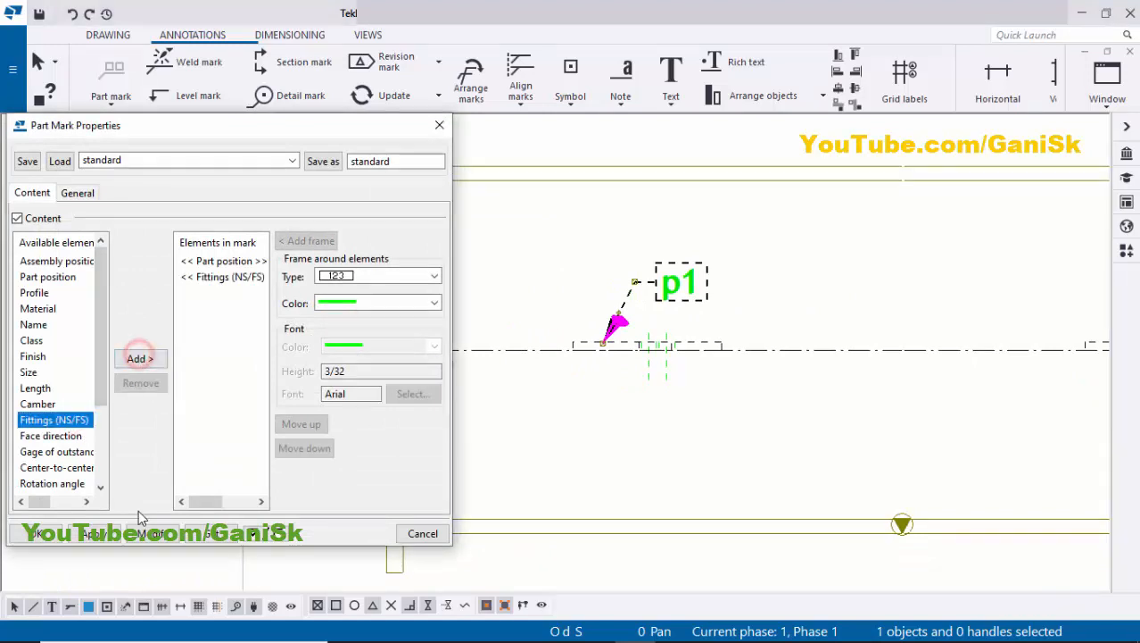
{"action": "left_click", "coordinate": [146, 534]}
{"action": "middle_click_drag", "start_coordinate": [712, 329], "coordinate": [613, 361]}
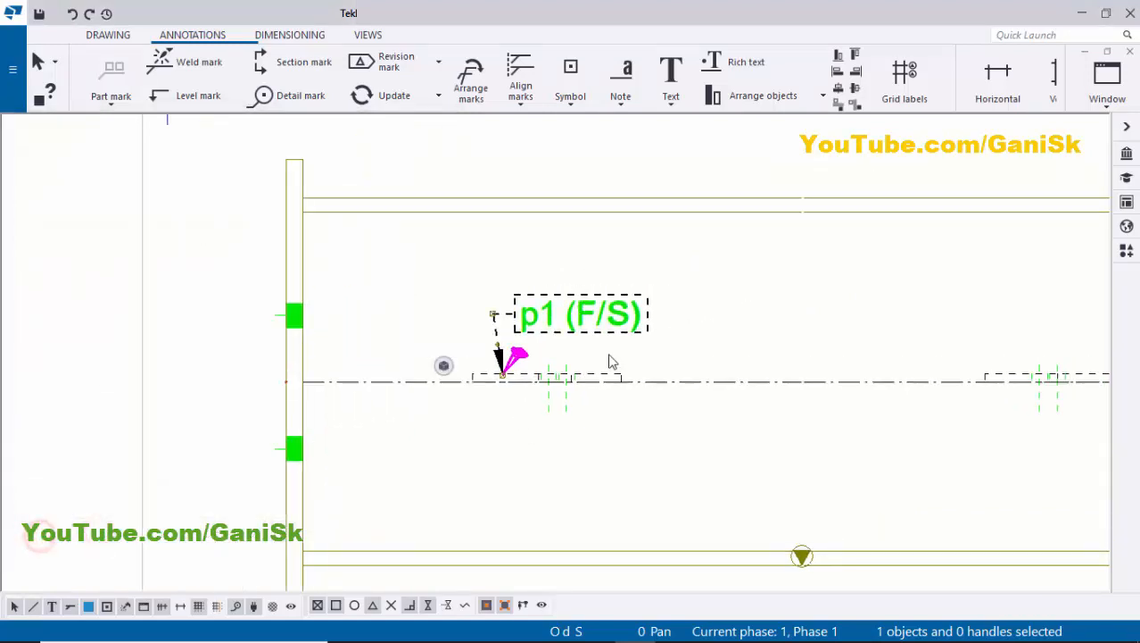
Move the p1 mark below its plate in the front view
{"action": "scroll", "coordinate": [605, 330], "scroll_direction": "up", "scroll_amount": 2}
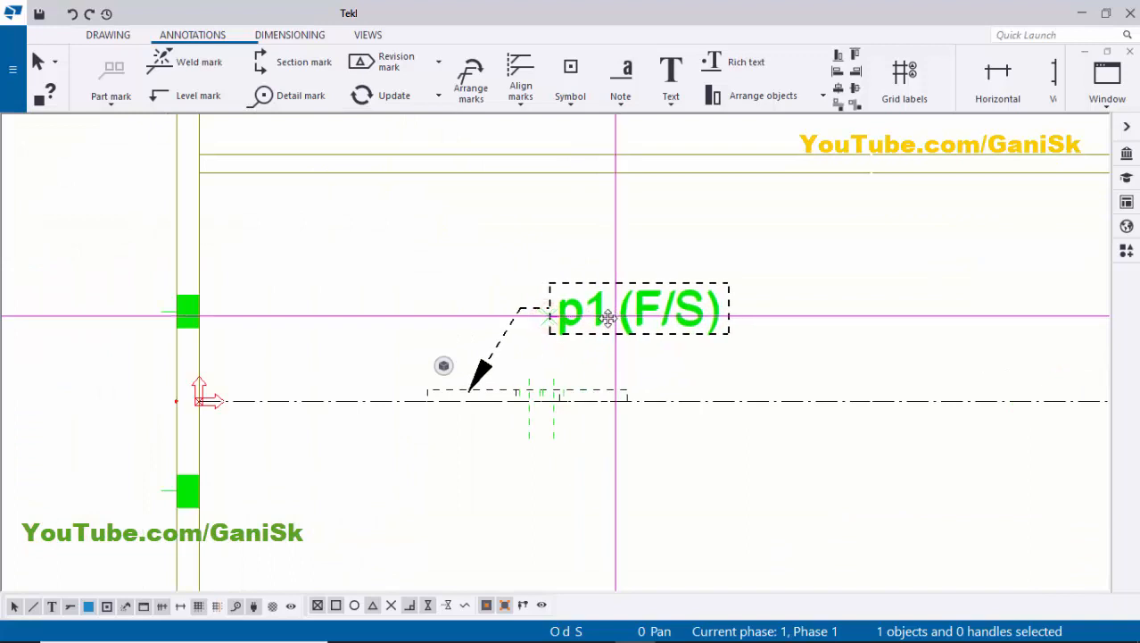
{"action": "scroll", "coordinate": [720, 253], "scroll_direction": "down", "scroll_amount": 2}
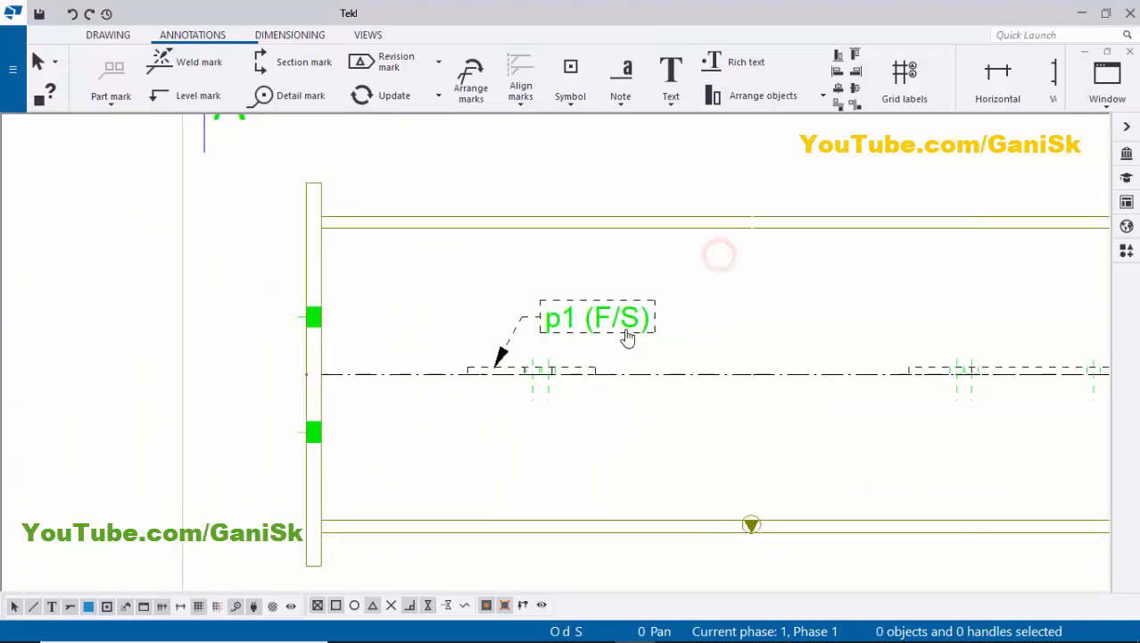
{"action": "left_click_drag", "start_coordinate": [597, 308], "coordinate": [667, 414]}
{"action": "scroll", "coordinate": [564, 435], "scroll_direction": "up", "scroll_amount": 2}
{"action": "left_click", "coordinate": [838, 416]}
{"action": "scroll", "coordinate": [843, 418], "scroll_direction": "down", "scroll_amount": 2}
Add a part mark using the applied mark properties to the long middle plate and place it below the plate's far end
{"action": "middle_click_drag", "start_coordinate": [857, 423], "coordinate": [482, 421]}
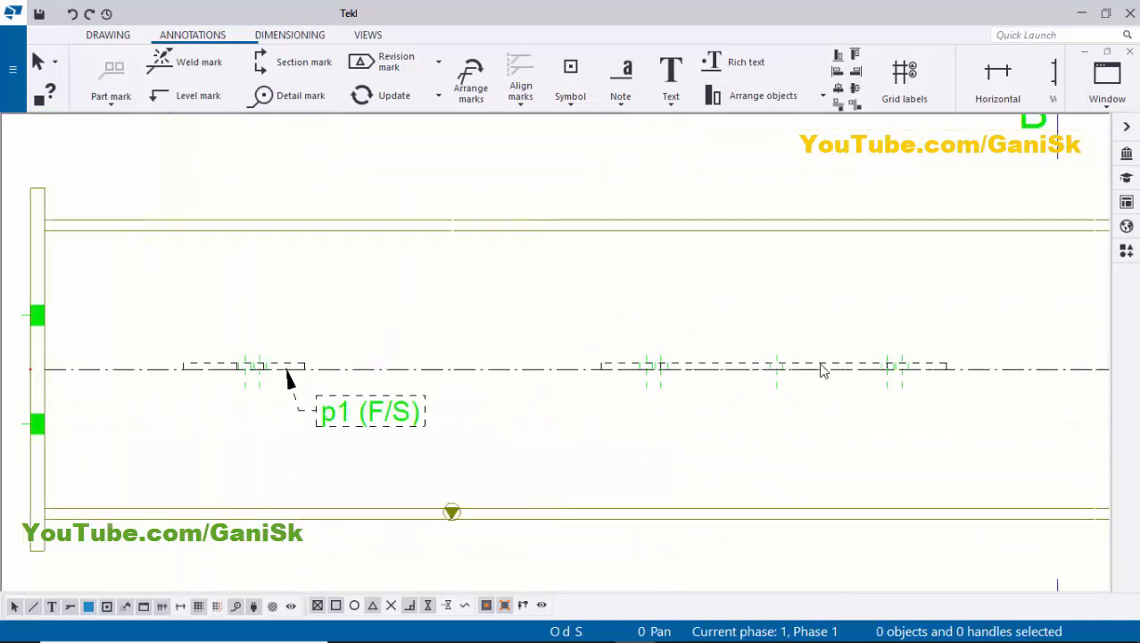
{"action": "middle_click_drag", "start_coordinate": [858, 365], "coordinate": [696, 379]}
{"action": "scroll", "coordinate": [800, 367], "scroll_direction": "up", "scroll_amount": 2}
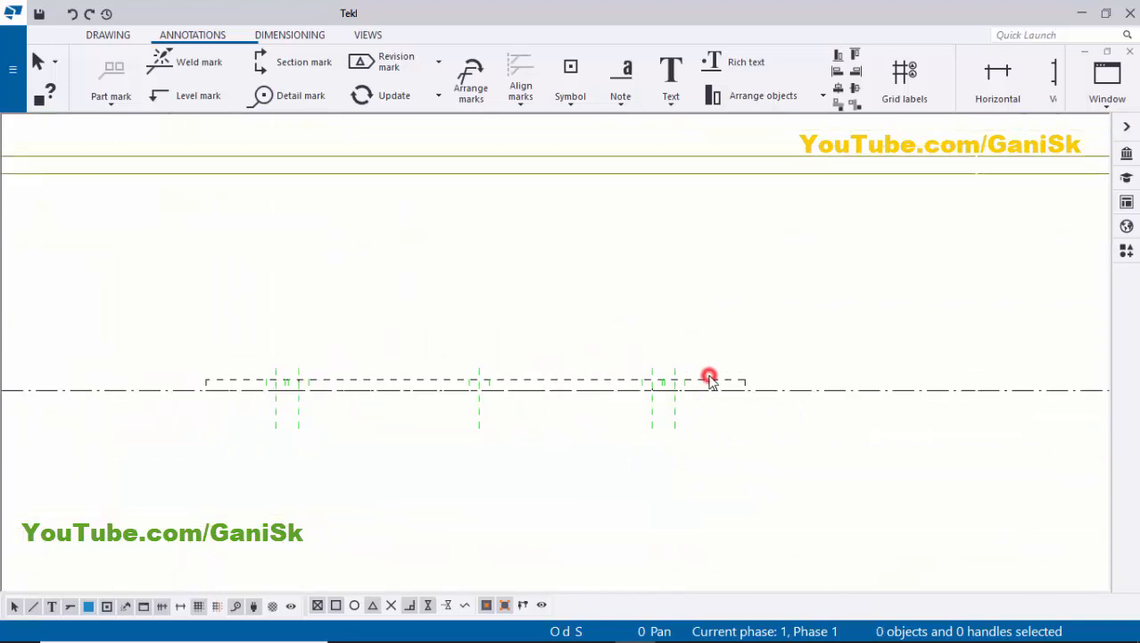
{"action": "right_click", "coordinate": [710, 379]}
{"action": "mouse_move", "coordinate": [830, 193]}
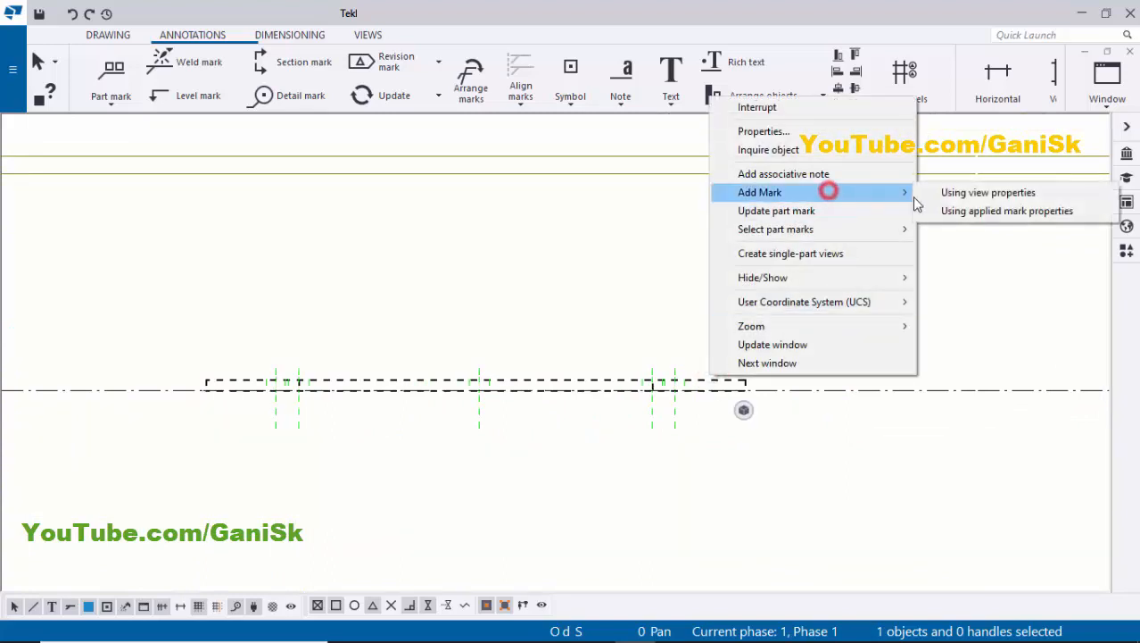
{"action": "left_click", "coordinate": [945, 211]}
{"action": "mouse_move", "coordinate": [554, 354]}
{"action": "left_mouse_down"}
{"action": "mouse_move", "coordinate": [542, 349]}
{"action": "mouse_move", "coordinate": [803, 348]}
{"action": "mouse_move", "coordinate": [808, 425]}
{"action": "left_mouse_up"}
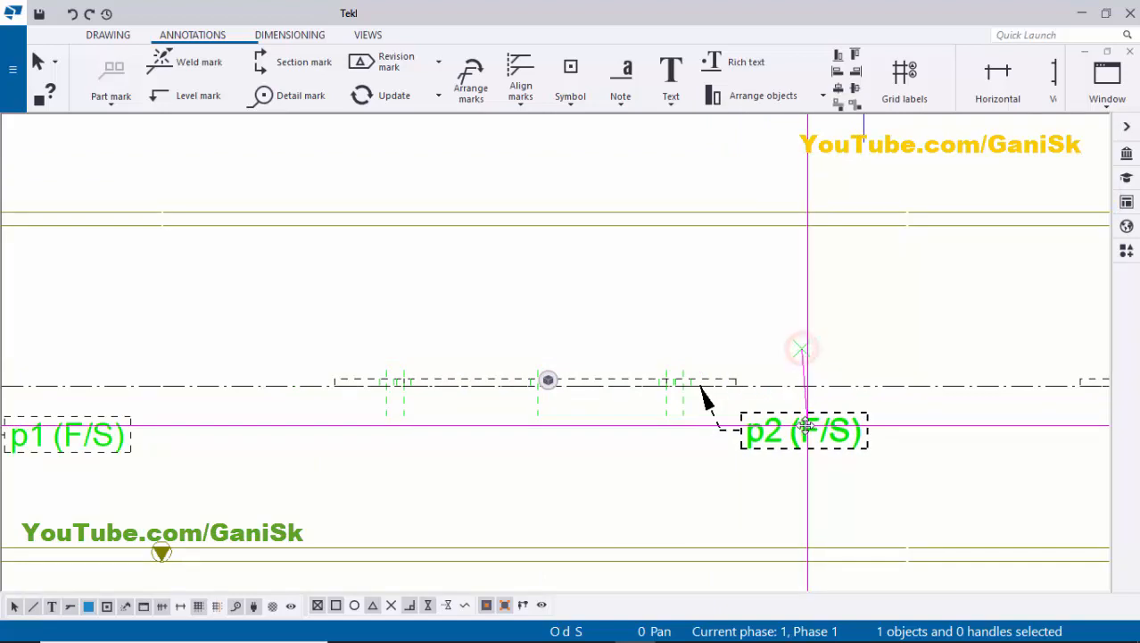
Add a part mark using the applied mark properties to the short plate nearest the column's free end
{"action": "left_click", "coordinate": [781, 315]}
{"action": "scroll", "coordinate": [794, 341], "scroll_direction": "down", "scroll_amount": 2}
{"action": "middle_click_drag", "start_coordinate": [862, 346], "coordinate": [590, 348]}
{"action": "scroll", "coordinate": [750, 350], "scroll_direction": "up", "scroll_amount": 1}
{"action": "scroll", "coordinate": [723, 390], "scroll_direction": "up", "scroll_amount": 2}
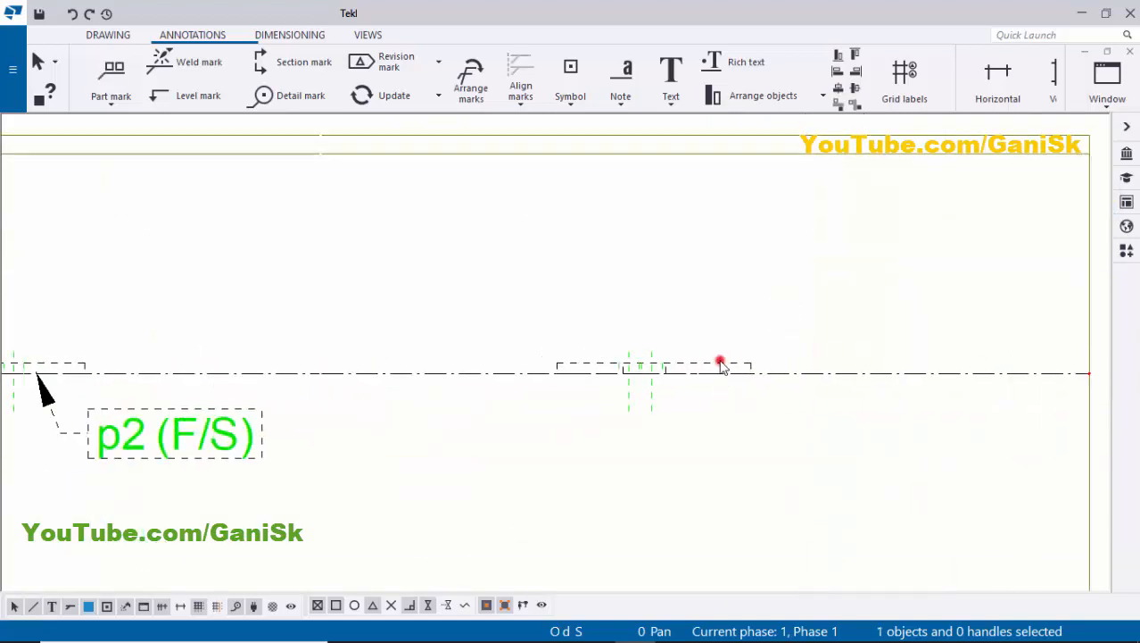
{"action": "right_click", "coordinate": [721, 362]}
{"action": "mouse_move", "coordinate": [792, 456]}
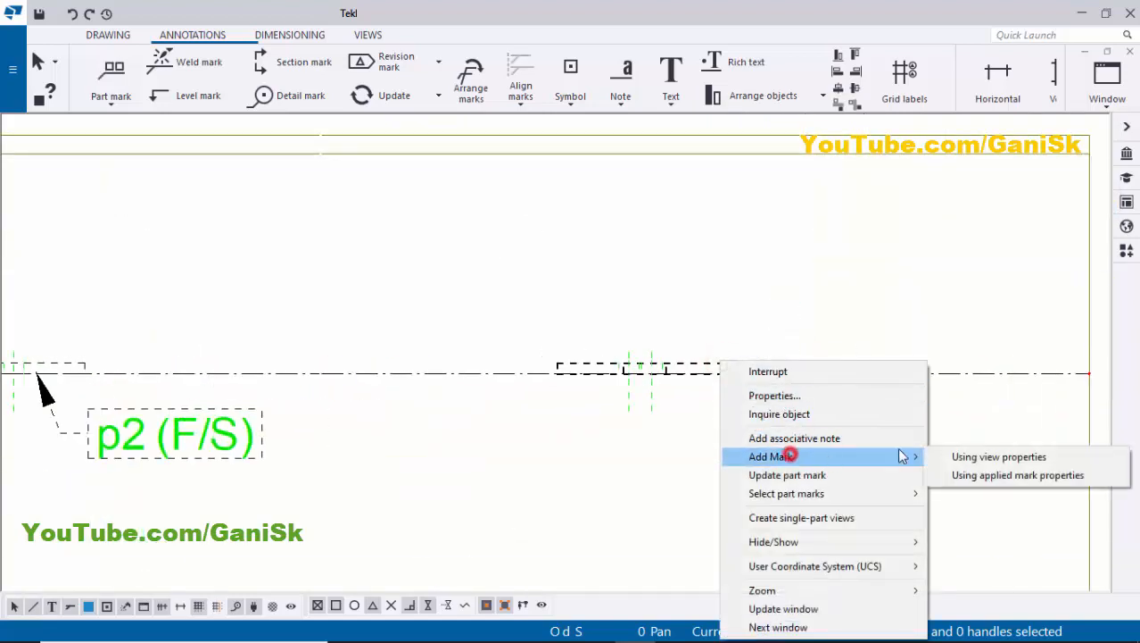
{"action": "left_click", "coordinate": [967, 474]}
{"action": "scroll", "coordinate": [782, 472], "scroll_direction": "down", "scroll_amount": 2}
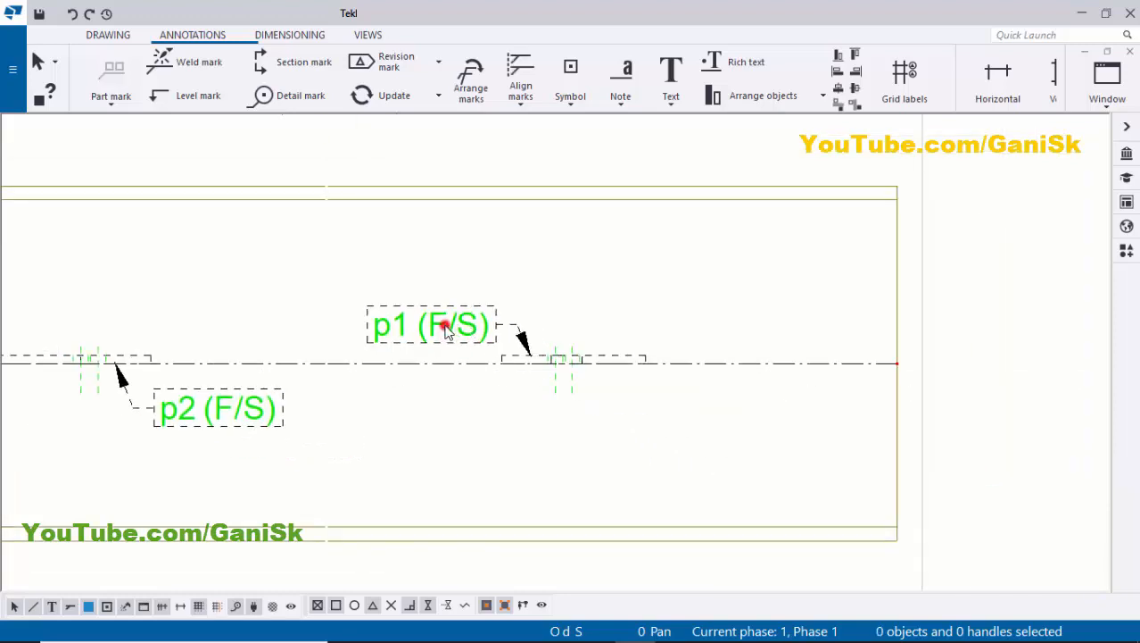
Move the new p1 mark below the far end of its plate, in line with the p2 mark
{"action": "left_click", "coordinate": [446, 329]}
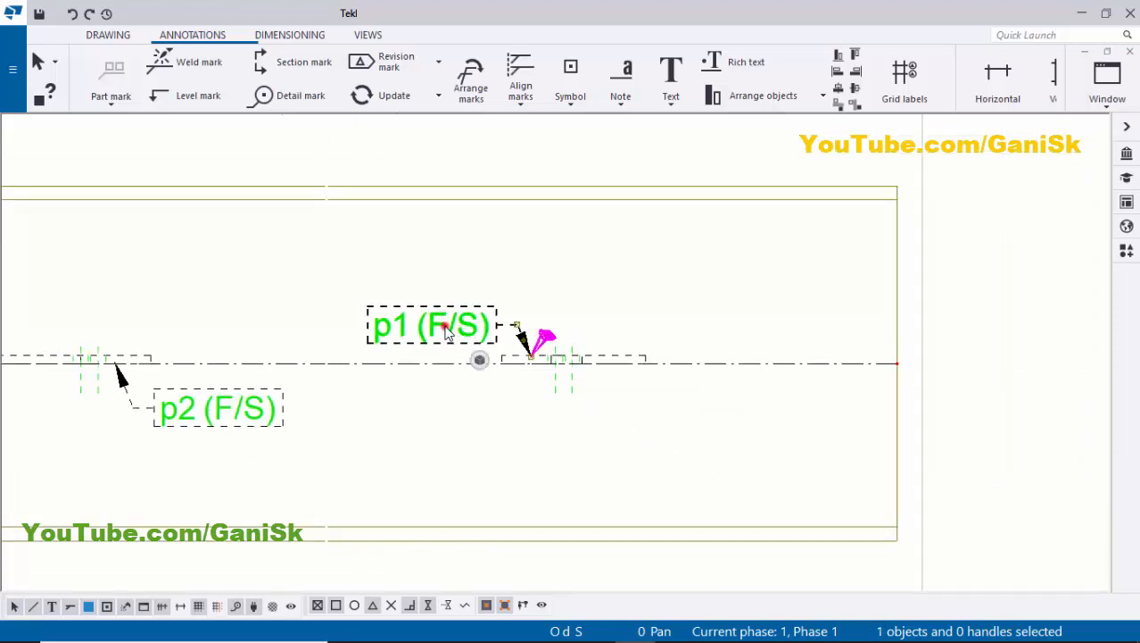
{"action": "mouse_move", "coordinate": [448, 332]}
{"action": "left_mouse_down"}
{"action": "mouse_move", "coordinate": [501, 354]}
{"action": "mouse_move", "coordinate": [563, 359]}
{"action": "mouse_move", "coordinate": [516, 362]}
{"action": "mouse_move", "coordinate": [553, 405]}
{"action": "mouse_move", "coordinate": [722, 416]}
{"action": "mouse_move", "coordinate": [710, 409]}
{"action": "left_mouse_up"}
{"action": "left_click", "coordinate": [695, 306]}
{"action": "scroll", "coordinate": [610, 395], "scroll_direction": "down", "scroll_amount": 3}
{"action": "middle_click_drag", "start_coordinate": [611, 397], "coordinate": [644, 375]}
{"action": "scroll", "coordinate": [486, 368], "scroll_direction": "up", "scroll_amount": 2}
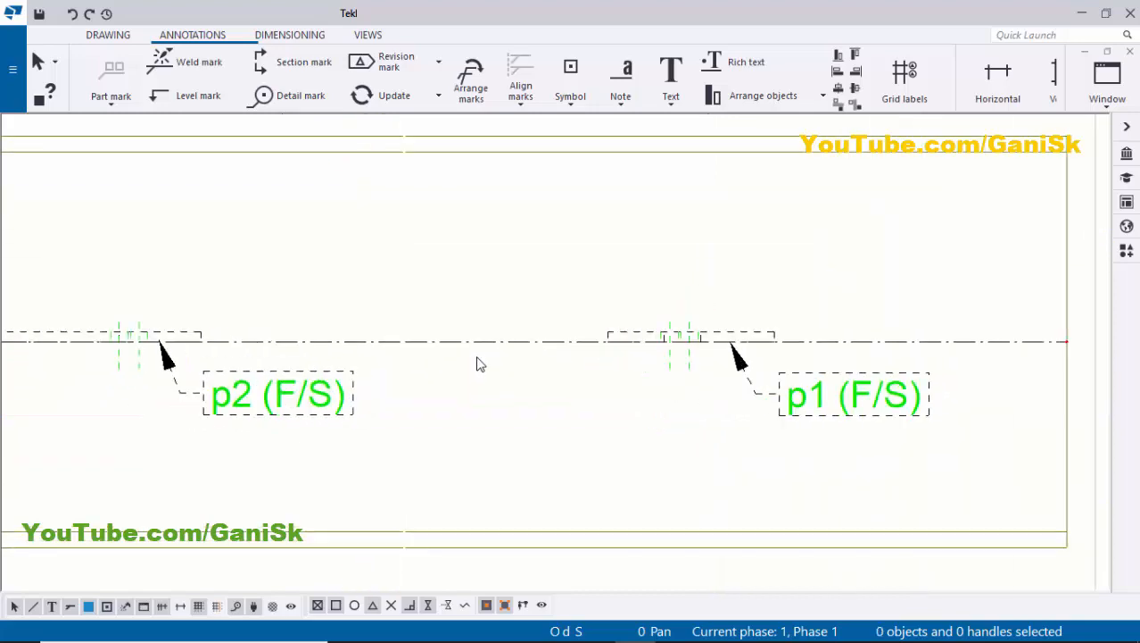
Turn off the center line of the column in the front view through its drawing part properties
{"action": "double_click", "coordinate": [496, 341]}
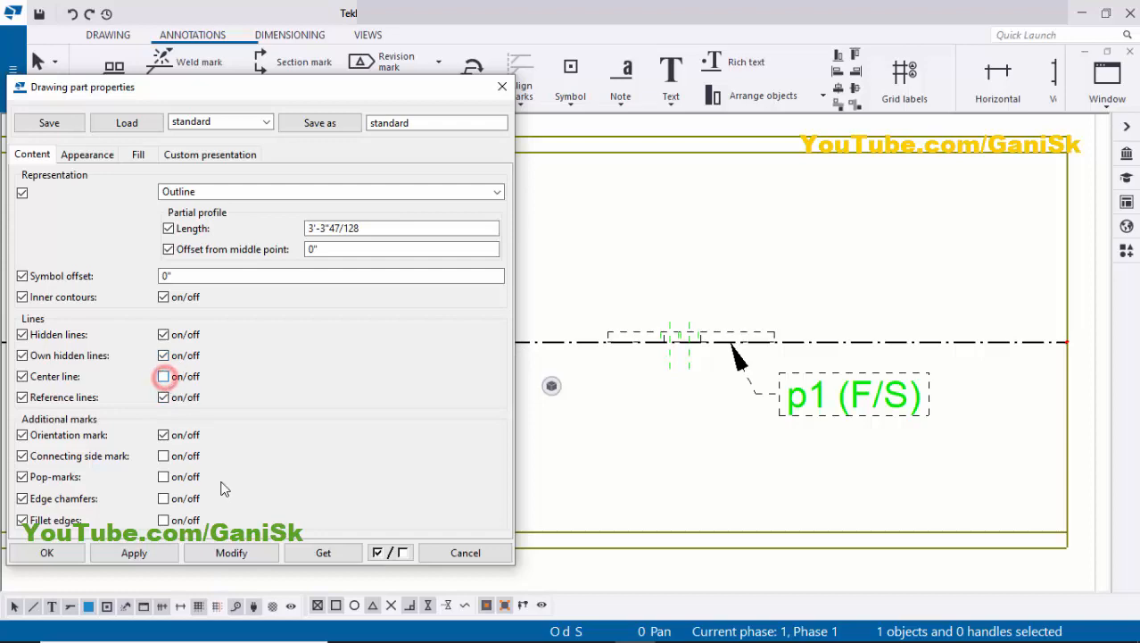
{"action": "left_click", "coordinate": [234, 552]}
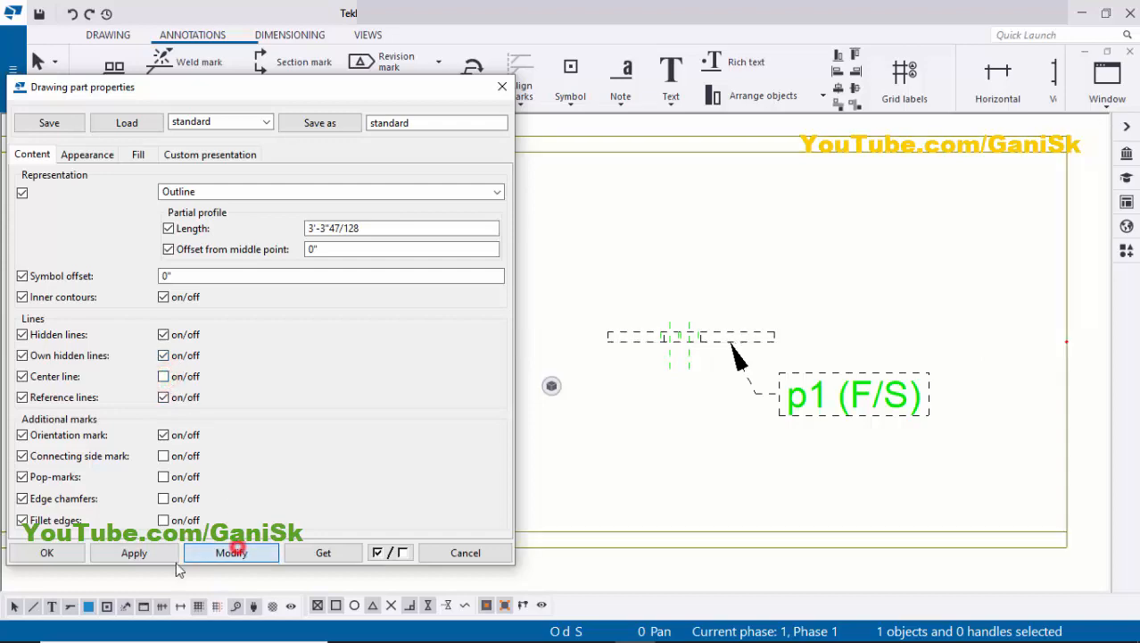
{"action": "left_click", "coordinate": [70, 553]}
{"action": "left_click", "coordinate": [527, 450]}
{"action": "scroll", "coordinate": [555, 448], "scroll_direction": "down", "scroll_amount": 3}
{"action": "scroll", "coordinate": [424, 443], "scroll_direction": "up", "scroll_amount": 2}
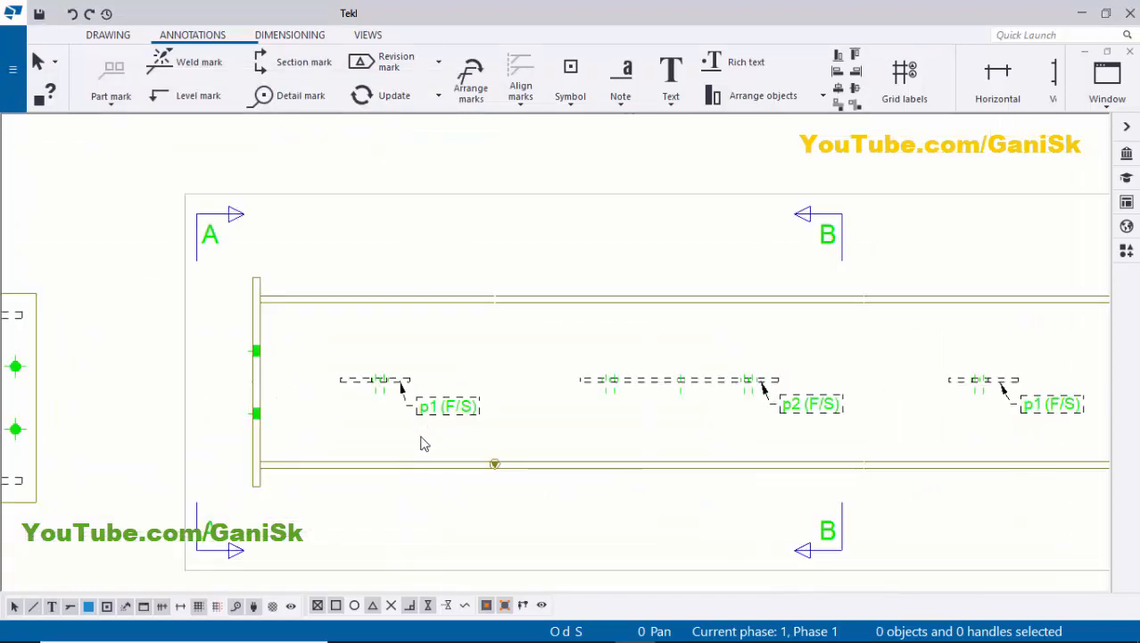
{"action": "scroll", "coordinate": [618, 426], "scroll_direction": "down", "scroll_amount": 2}
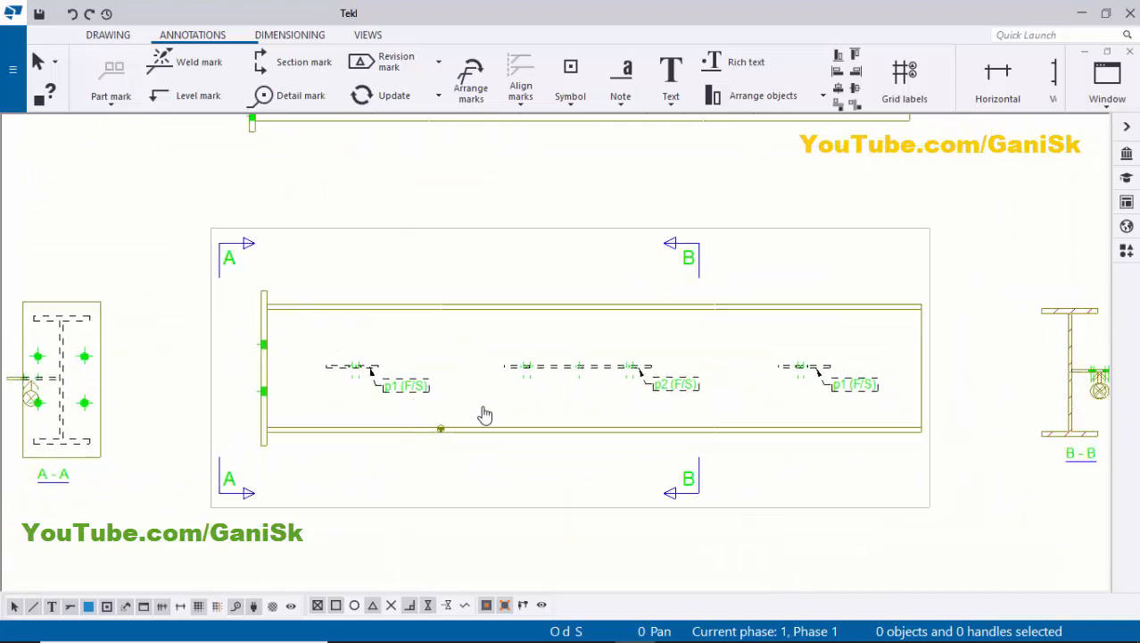
Add a part mark using the applied mark properties to the column in the front view
{"action": "scroll", "coordinate": [485, 415], "scroll_direction": "up", "scroll_amount": 3}
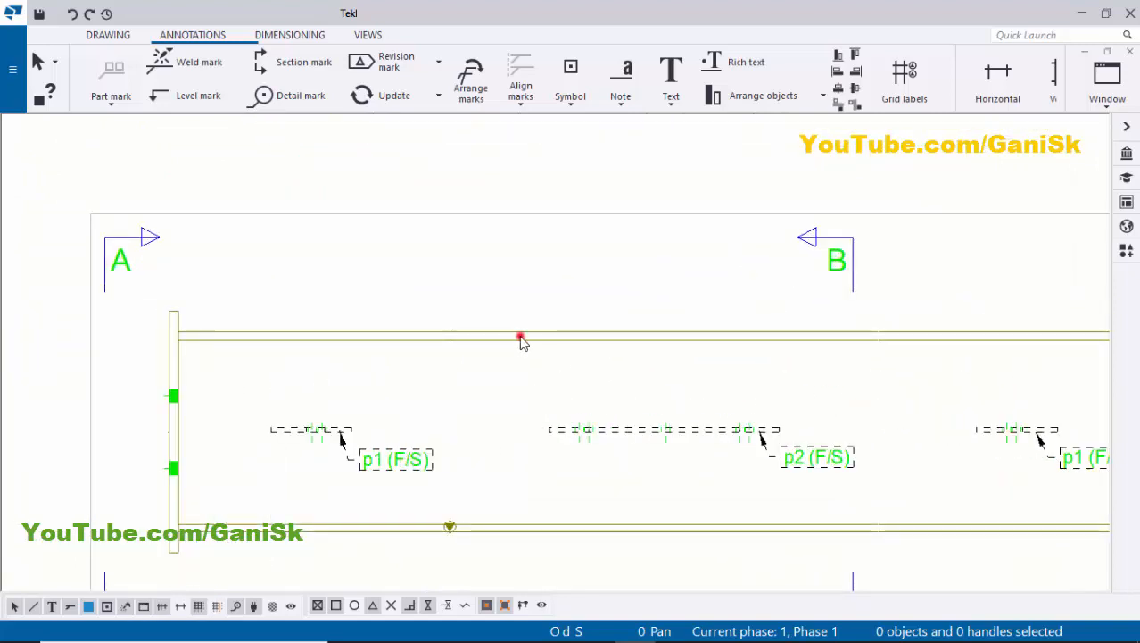
{"action": "left_click", "coordinate": [521, 338]}
{"action": "right_click", "coordinate": [520, 339]}
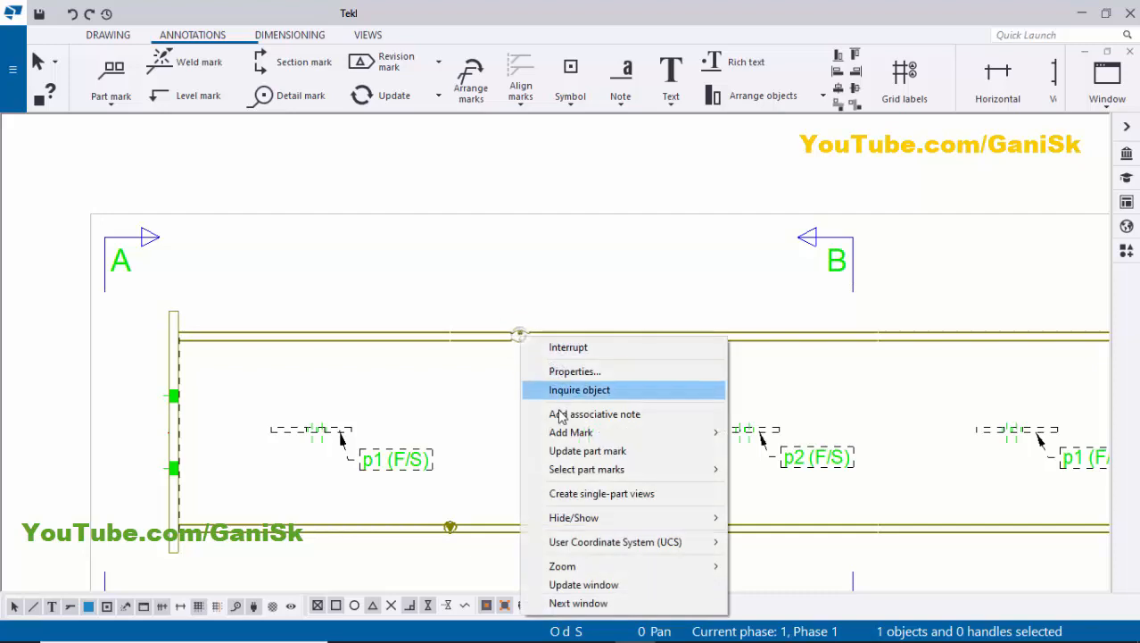
{"action": "mouse_move", "coordinate": [585, 431]}
{"action": "left_click", "coordinate": [771, 451]}
{"action": "middle_click_drag", "start_coordinate": [422, 330], "coordinate": [412, 360]}
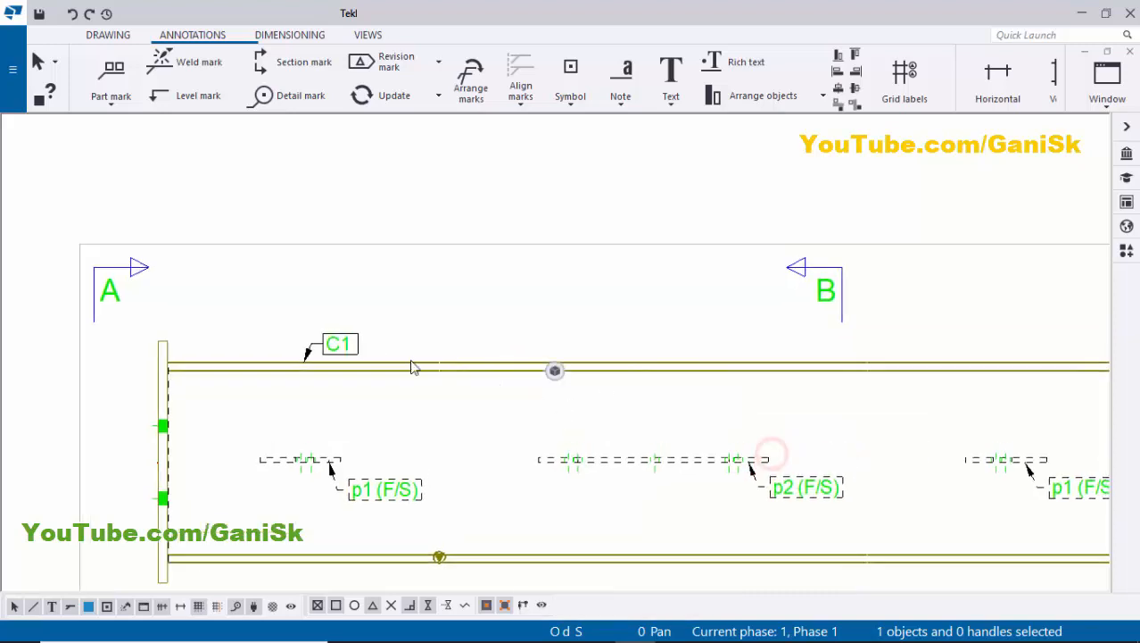
Move the C1 mark farther along the column's upper flange, away from the base plate
{"action": "double_click", "coordinate": [339, 346]}
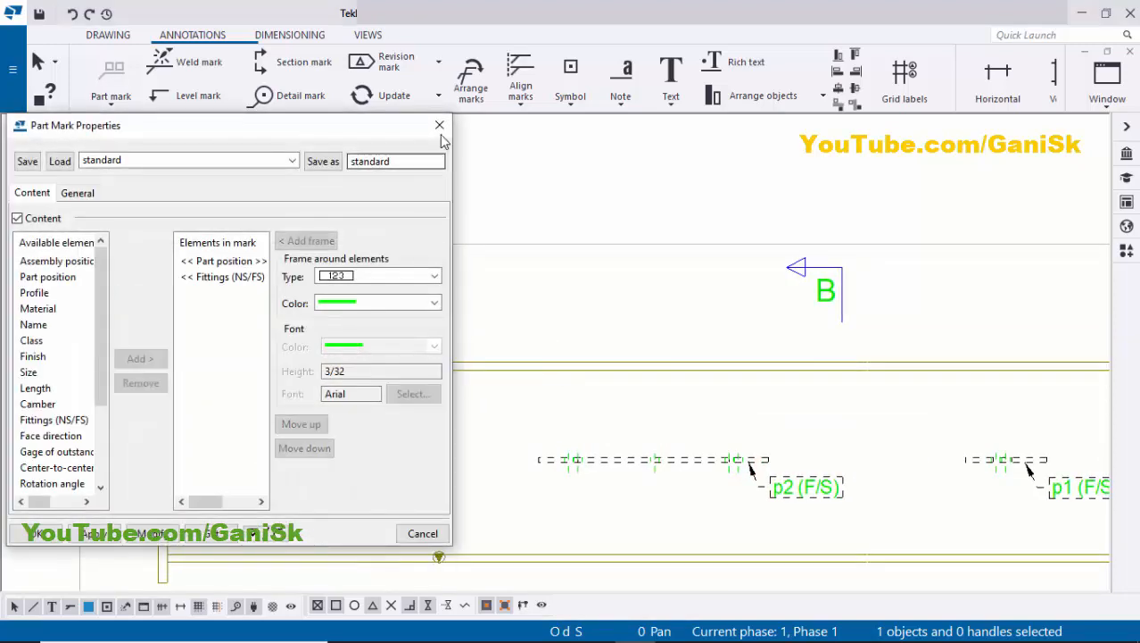
{"action": "left_click", "coordinate": [441, 133]}
{"action": "left_click_drag", "start_coordinate": [330, 346], "coordinate": [396, 344]}
{"action": "left_click", "coordinate": [603, 319]}
{"action": "scroll", "coordinate": [575, 355], "scroll_direction": "up", "scroll_amount": 2}
{"action": "scroll", "coordinate": [575, 355], "scroll_direction": "up", "scroll_amount": 1}
{"action": "left_click", "coordinate": [494, 310]}
{"action": "scroll", "coordinate": [580, 336], "scroll_direction": "down", "scroll_amount": 1}
{"action": "middle_click_drag", "start_coordinate": [580, 336], "coordinate": [679, 357]}
{"action": "scroll", "coordinate": [529, 358], "scroll_direction": "up", "scroll_amount": 3}
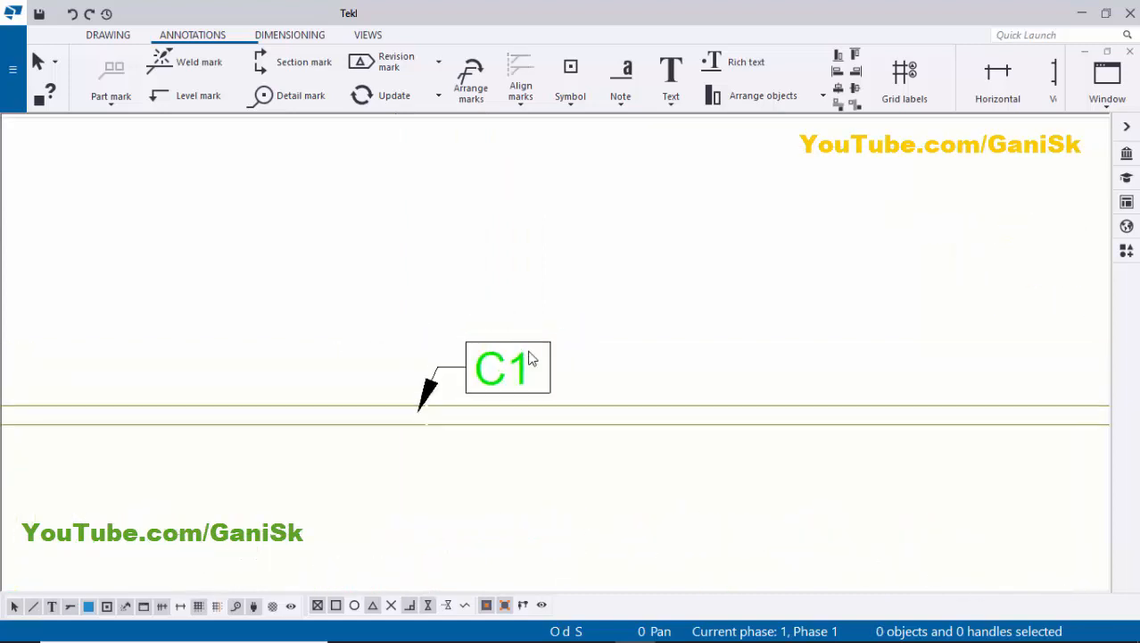
Add a part mark using the applied mark properties to the base plate and place it on the plate's outer side
{"action": "scroll", "coordinate": [529, 359], "scroll_direction": "down", "scroll_amount": 5}
{"action": "scroll", "coordinate": [329, 357], "scroll_direction": "up", "scroll_amount": 2}
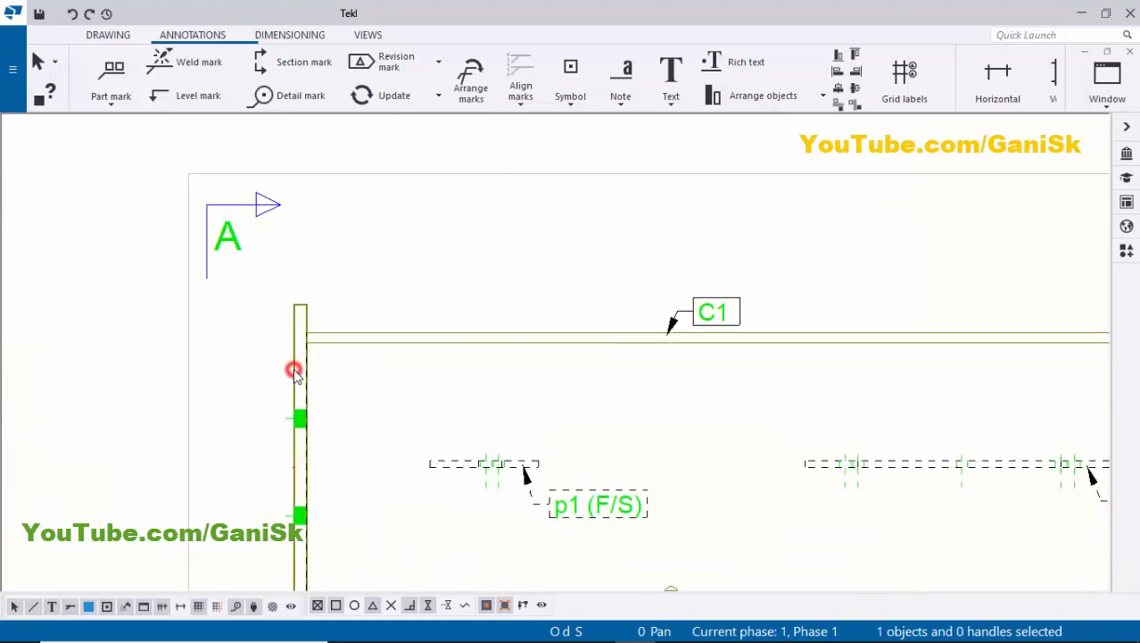
{"action": "right_click", "coordinate": [295, 372]}
{"action": "left_click", "coordinate": [413, 184]}
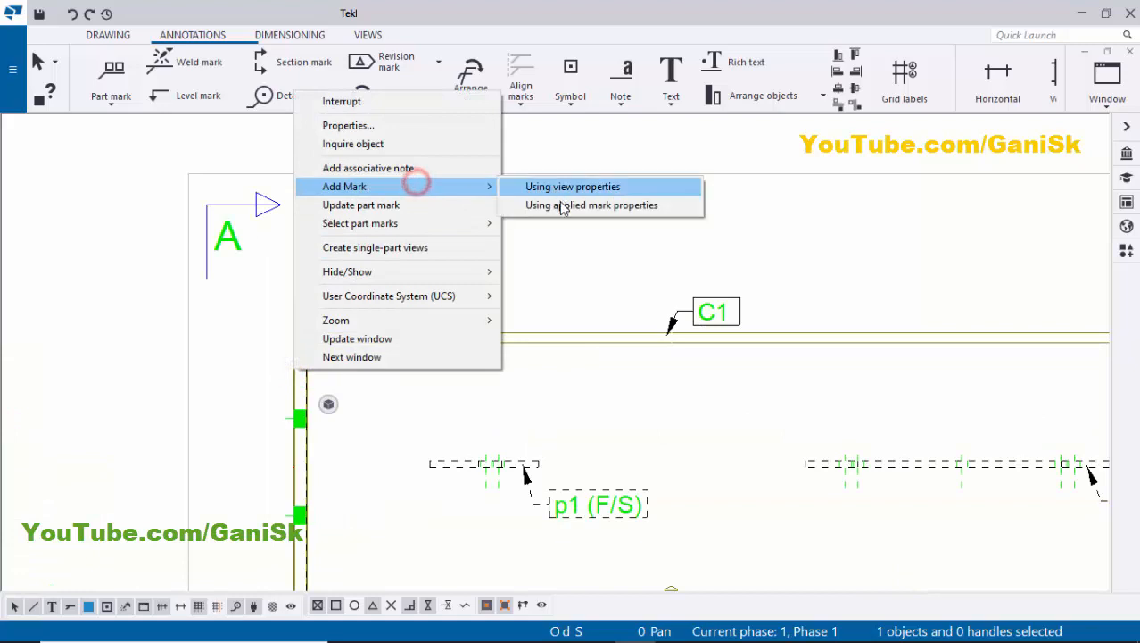
{"action": "left_click", "coordinate": [591, 205]}
{"action": "scroll", "coordinate": [402, 359], "scroll_direction": "down", "scroll_amount": 1}
{"action": "left_click_drag", "start_coordinate": [423, 345], "coordinate": [317, 420]}
{"action": "left_click", "coordinate": [322, 388]}
{"action": "scroll", "coordinate": [317, 384], "scroll_direction": "down", "scroll_amount": 1}
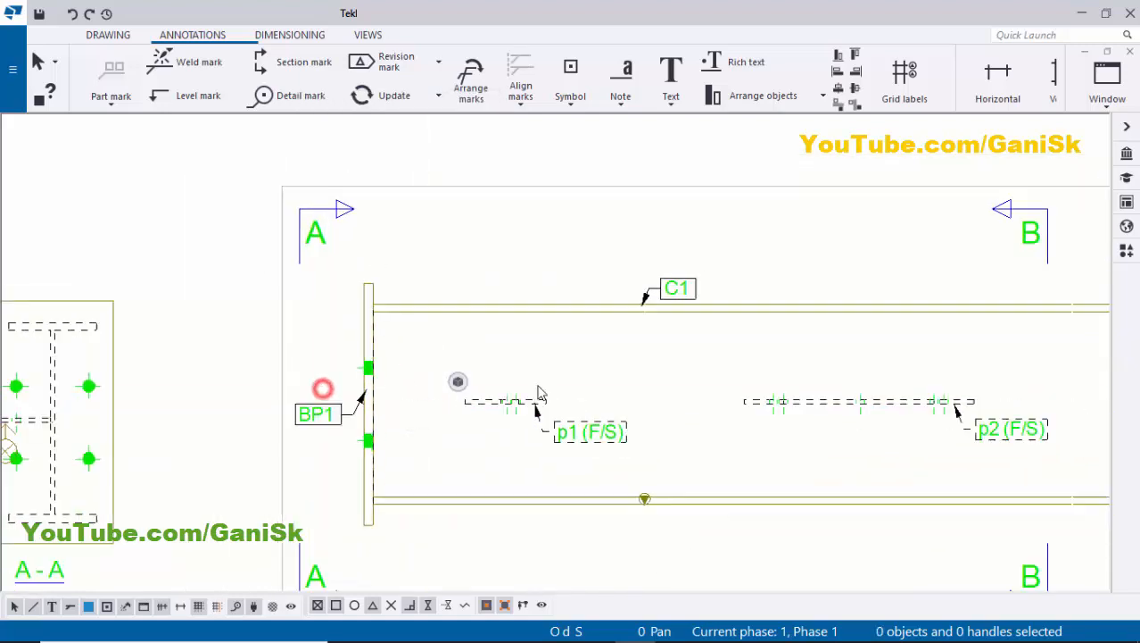
Move the upper and lower section B marks closer to the column flanges
{"action": "scroll", "coordinate": [538, 385], "scroll_direction": "down", "scroll_amount": 2}
{"action": "middle_click_drag", "start_coordinate": [756, 392], "coordinate": [630, 385]}
{"action": "scroll", "coordinate": [610, 385], "scroll_direction": "up", "scroll_amount": 2}
{"action": "scroll", "coordinate": [486, 394], "scroll_direction": "down", "scroll_amount": 1}
{"action": "mouse_move", "coordinate": [487, 395]}
{"action": "middle_mouse_down"}
{"action": "mouse_move", "coordinate": [564, 397]}
{"action": "mouse_move", "coordinate": [592, 384]}
{"action": "middle_mouse_up"}
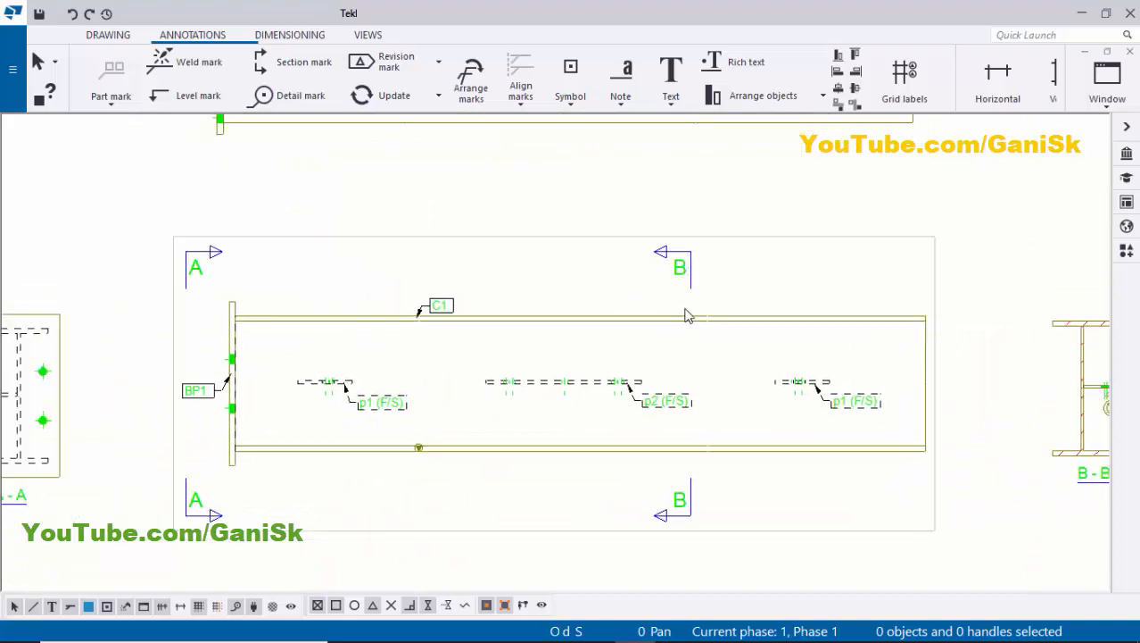
{"action": "scroll", "coordinate": [686, 304], "scroll_direction": "up", "scroll_amount": 1}
{"action": "left_click", "coordinate": [674, 263]}
{"action": "left_click_drag", "start_coordinate": [678, 247], "coordinate": [685, 277]}
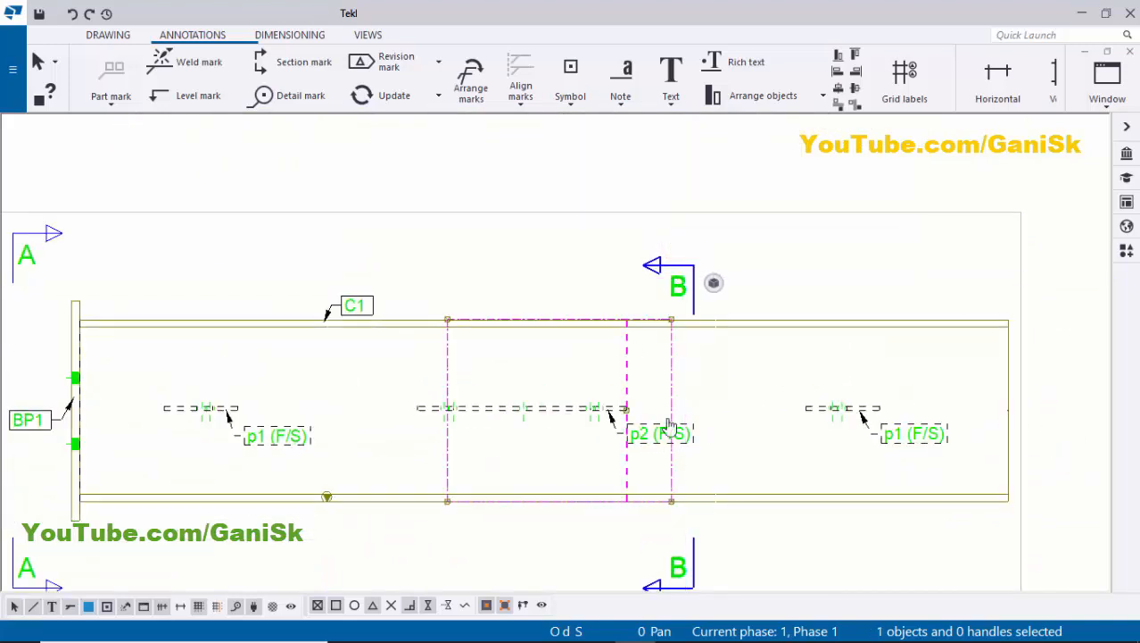
{"action": "middle_click_drag", "start_coordinate": [668, 422], "coordinate": [637, 314]}
{"action": "scroll", "coordinate": [656, 490], "scroll_direction": "up", "scroll_amount": 1}
{"action": "left_click_drag", "start_coordinate": [646, 459], "coordinate": [644, 413]}
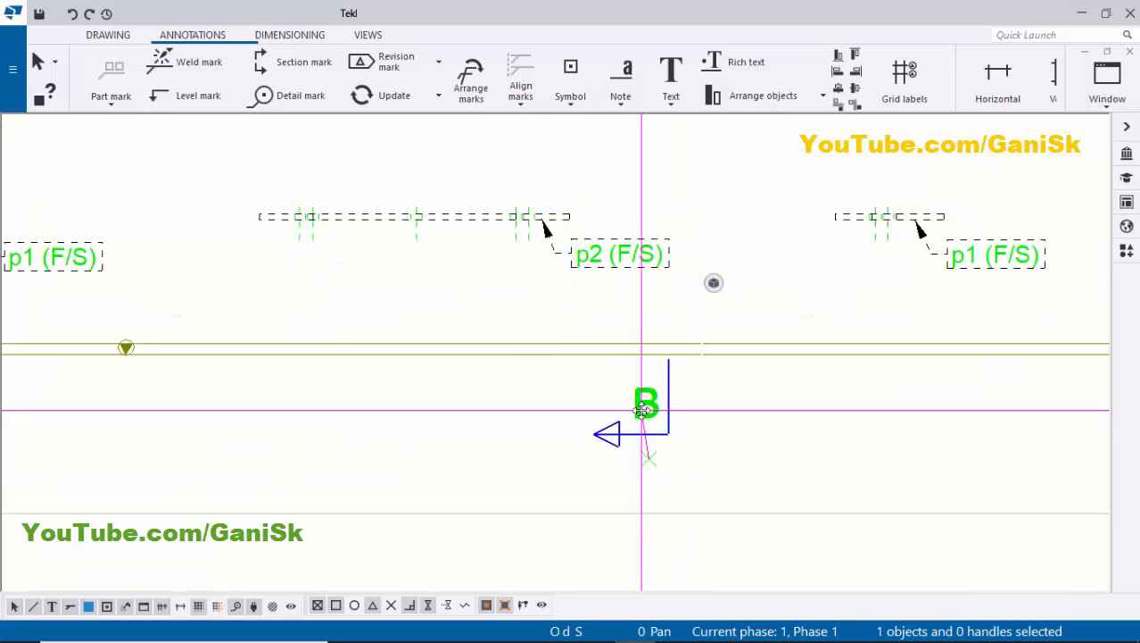
{"action": "left_click", "coordinate": [764, 425]}
{"action": "scroll", "coordinate": [678, 410], "scroll_direction": "down", "scroll_amount": 4}
{"action": "scroll", "coordinate": [800, 348], "scroll_direction": "up", "scroll_amount": 1}
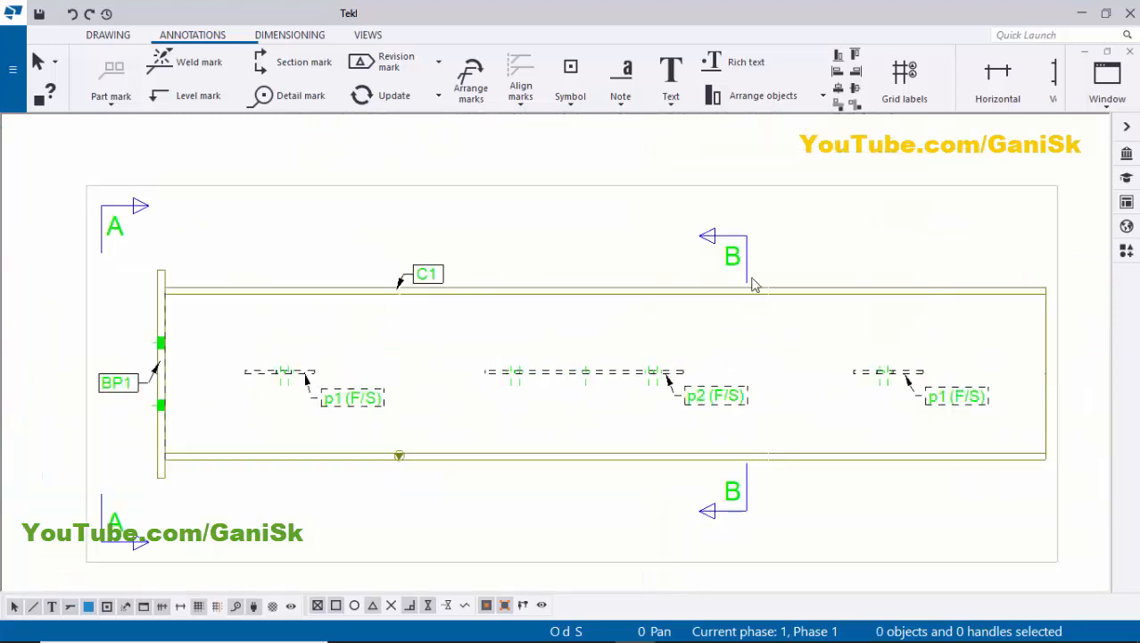
{"action": "left_click", "coordinate": [783, 290]}
{"action": "left_click", "coordinate": [741, 326]}
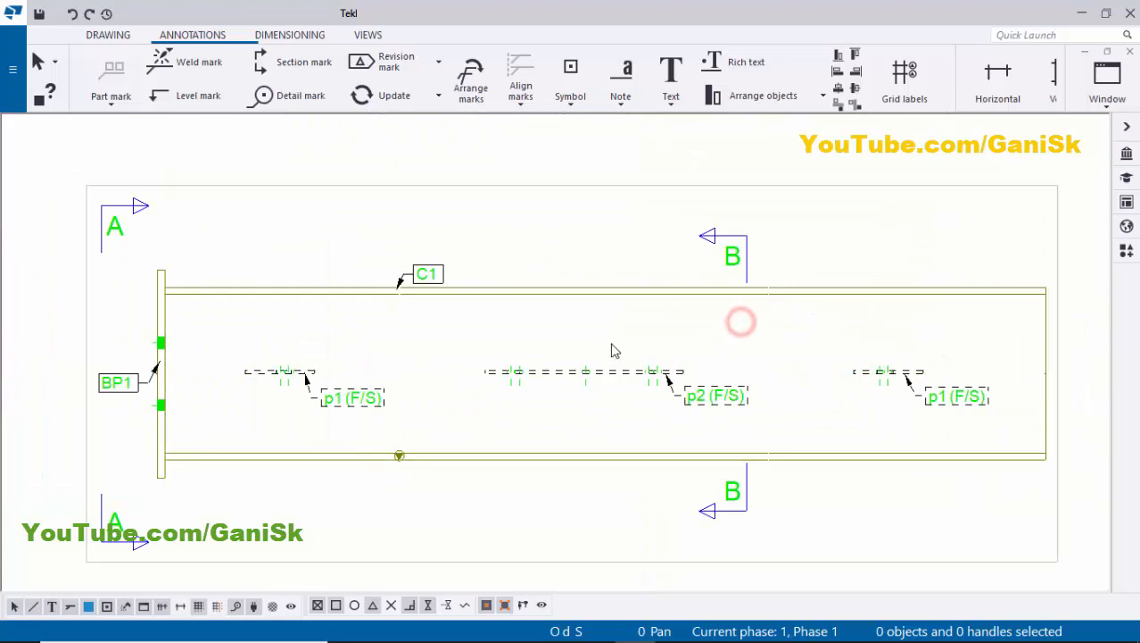
{"action": "scroll", "coordinate": [555, 349], "scroll_direction": "down", "scroll_amount": 1}
{"action": "scroll", "coordinate": [473, 362], "scroll_direction": "up", "scroll_amount": 1}
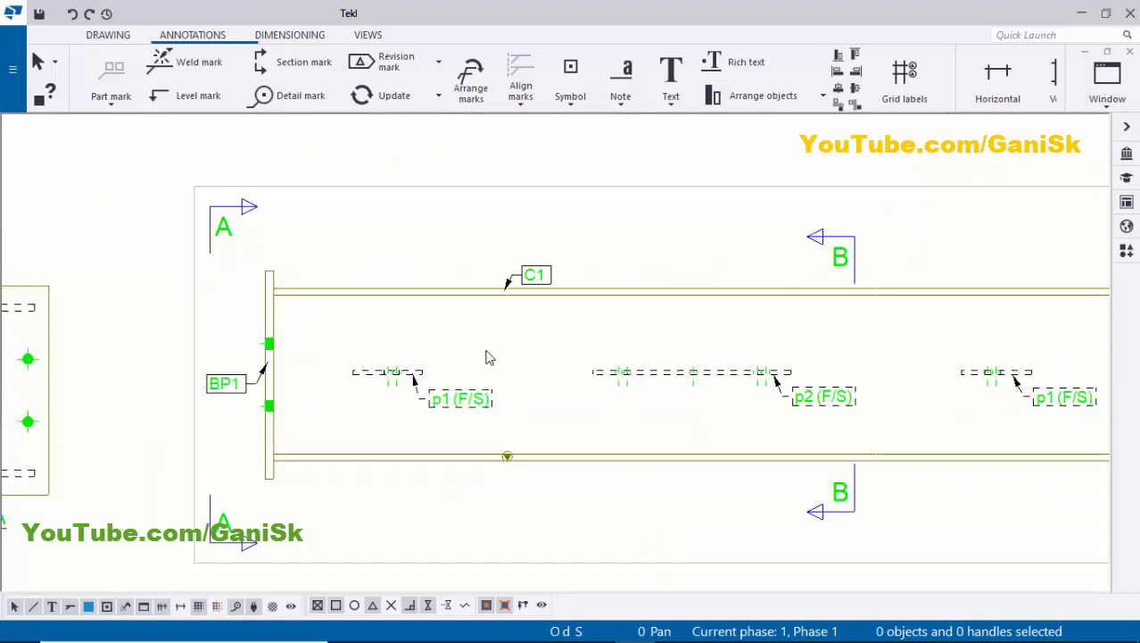
{"action": "scroll", "coordinate": [415, 349], "scroll_direction": "down", "scroll_amount": 1}
{"action": "scroll", "coordinate": [429, 366], "scroll_direction": "up", "scroll_amount": 3}
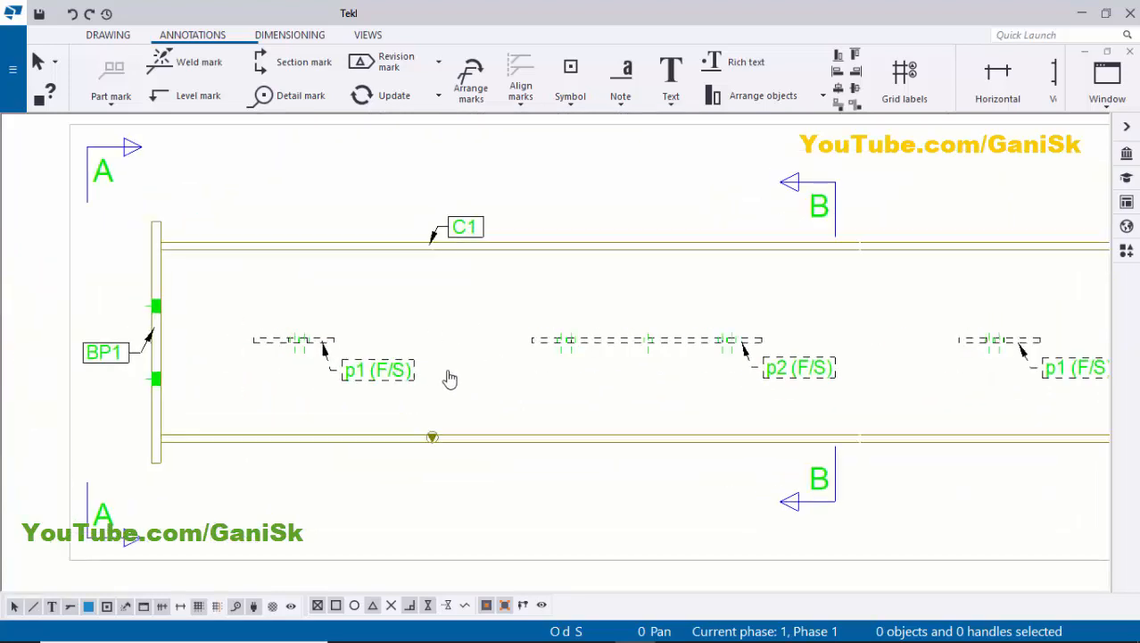
{"action": "scroll", "coordinate": [421, 401], "scroll_direction": "up", "scroll_amount": 1}
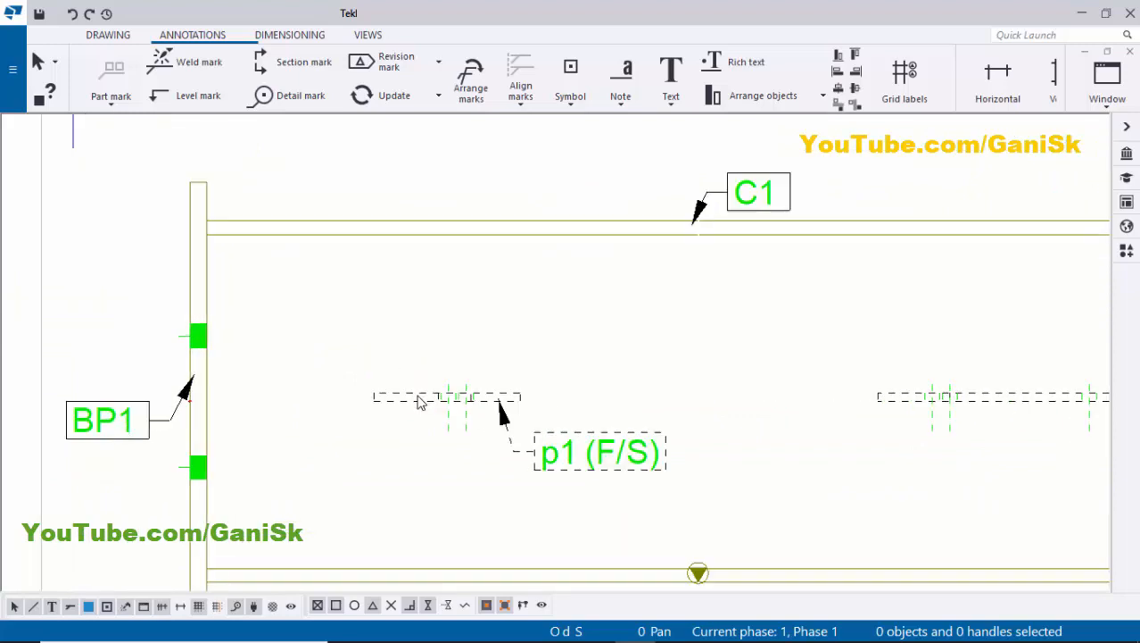
{"action": "scroll", "coordinate": [410, 388], "scroll_direction": "down", "scroll_amount": 3}
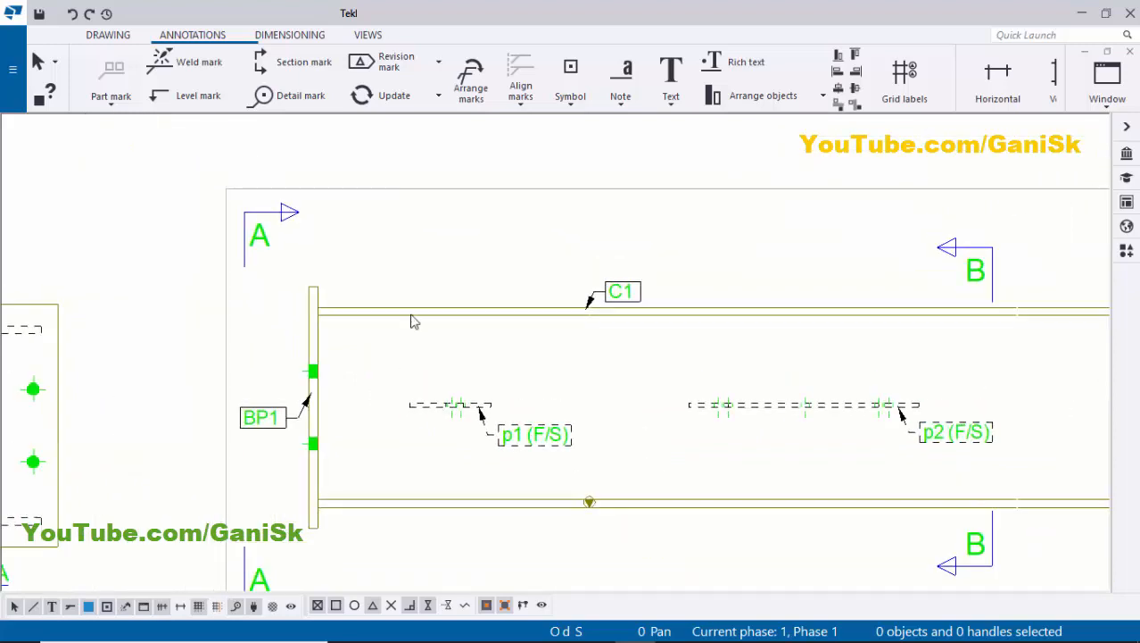
Add a vertical dimension from the upper edge of the p1 plate nearest the base plate to the column's upper outer edge
{"action": "left_click", "coordinate": [273, 34]}
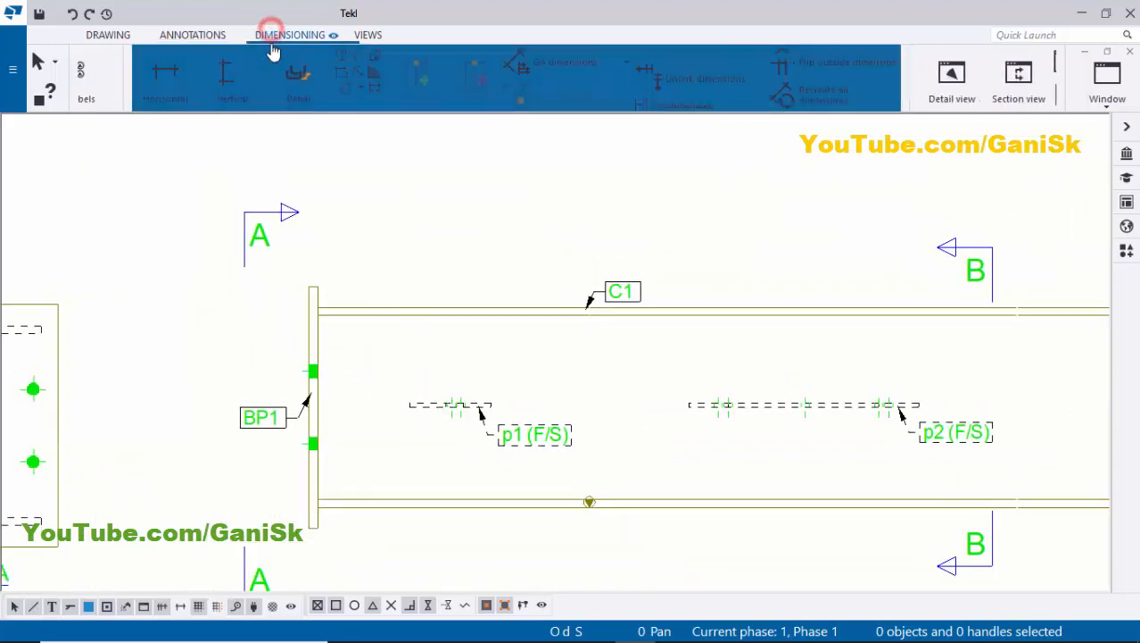
{"action": "left_click", "coordinate": [178, 85]}
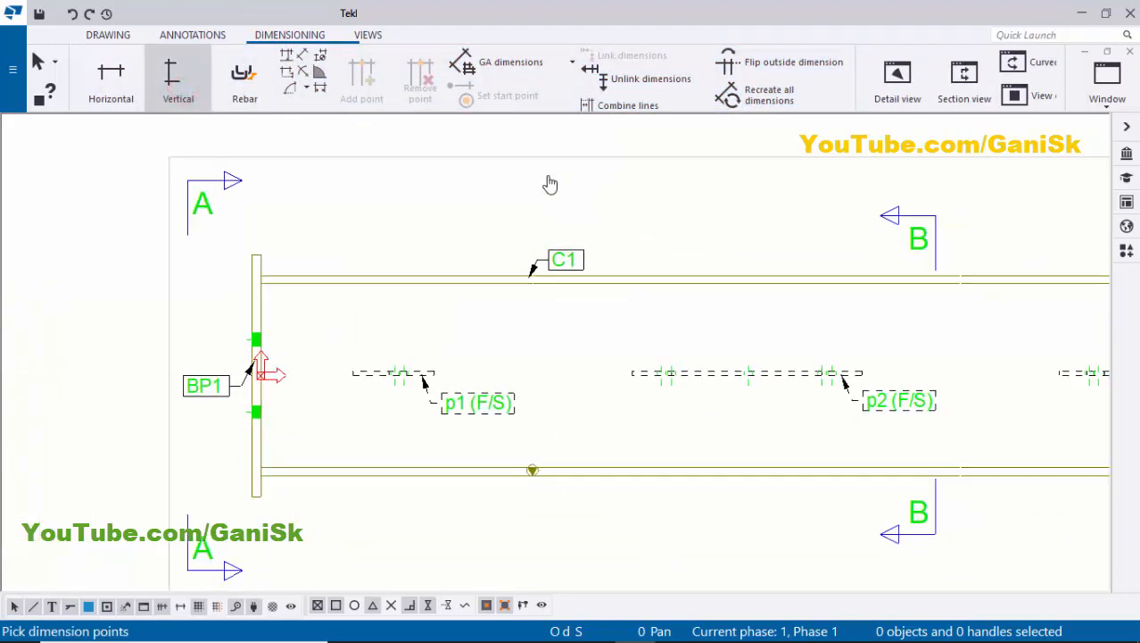
{"action": "scroll", "coordinate": [432, 393], "scroll_direction": "up", "scroll_amount": 5}
{"action": "left_click", "coordinate": [426, 411]}
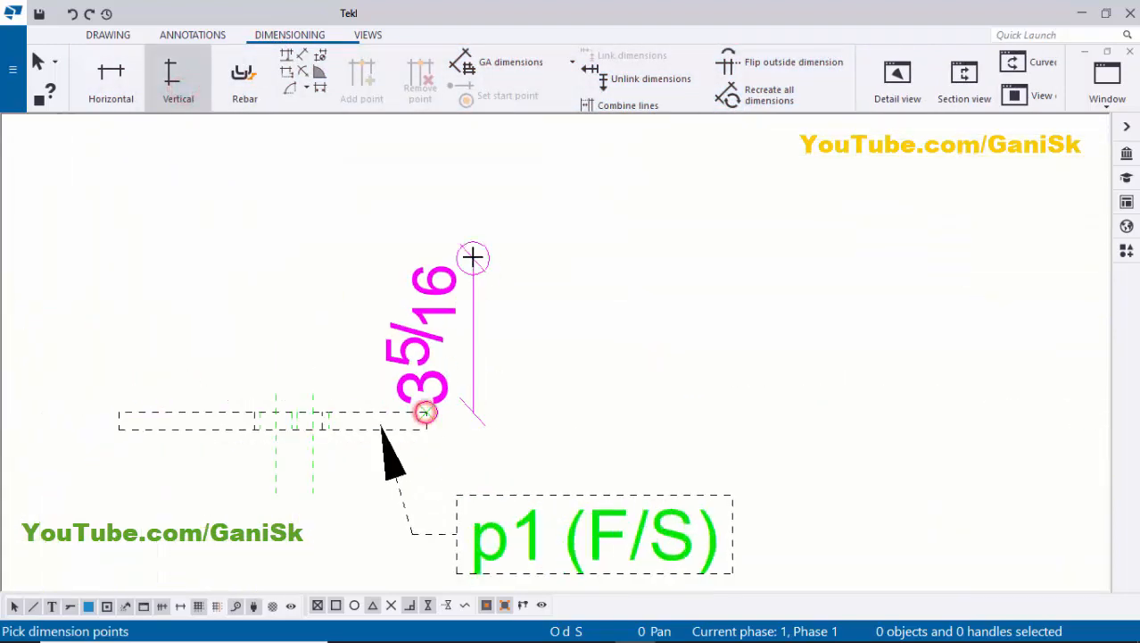
{"action": "key", "text": "Up"}
{"action": "left_click", "coordinate": [482, 169]}
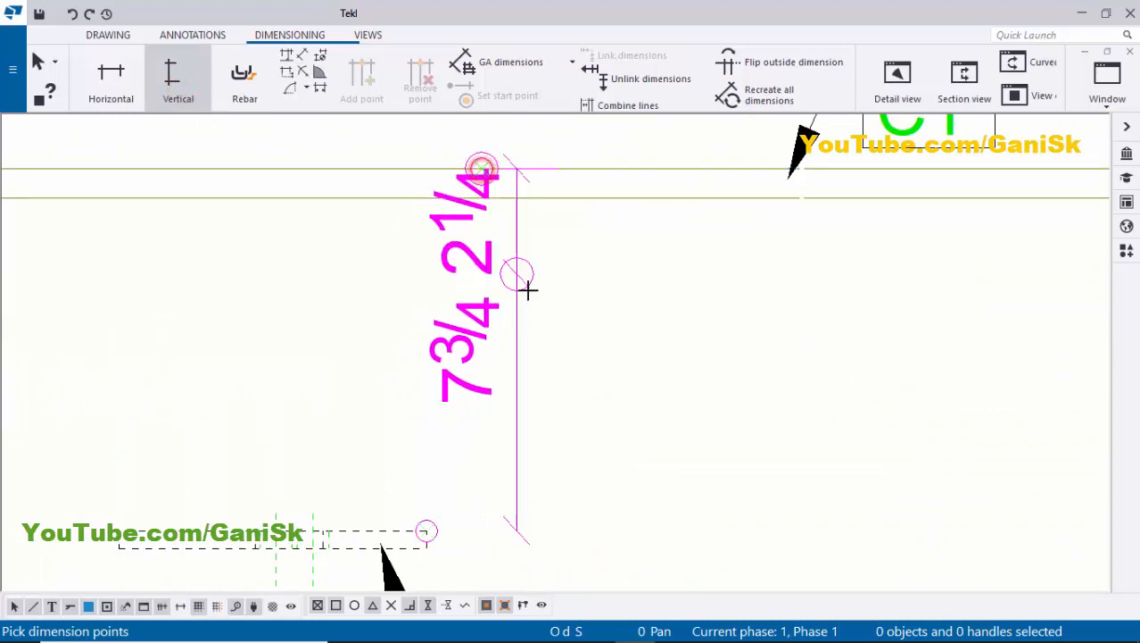
{"action": "middle_click", "coordinate": [537, 297]}
Add a vertical dimension from the upper edge of the long p2 plate's far end to the column's upper outer edge
{"action": "scroll", "coordinate": [537, 298], "scroll_direction": "down", "scroll_amount": 4}
{"action": "scroll", "coordinate": [665, 335], "scroll_direction": "down", "scroll_amount": 1}
{"action": "middle_click_drag", "start_coordinate": [1033, 338], "coordinate": [540, 302]}
{"action": "scroll", "coordinate": [628, 341], "scroll_direction": "up", "scroll_amount": 6}
{"action": "left_click", "coordinate": [583, 363]}
{"action": "middle_click_drag", "start_coordinate": [618, 266], "coordinate": [619, 389]}
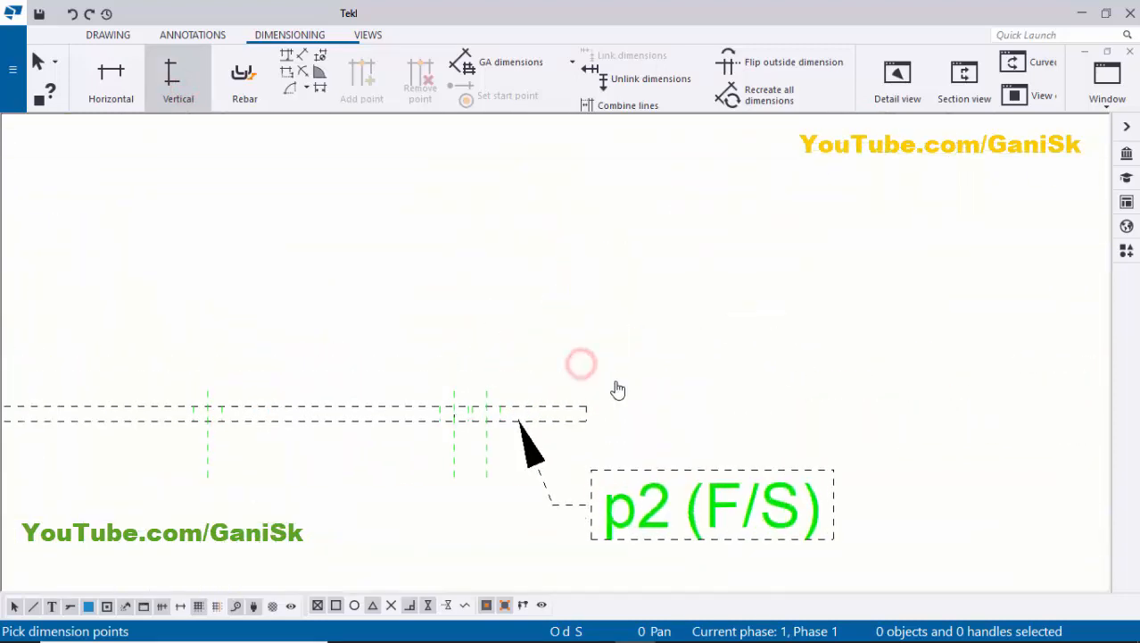
{"action": "left_click", "coordinate": [596, 171]}
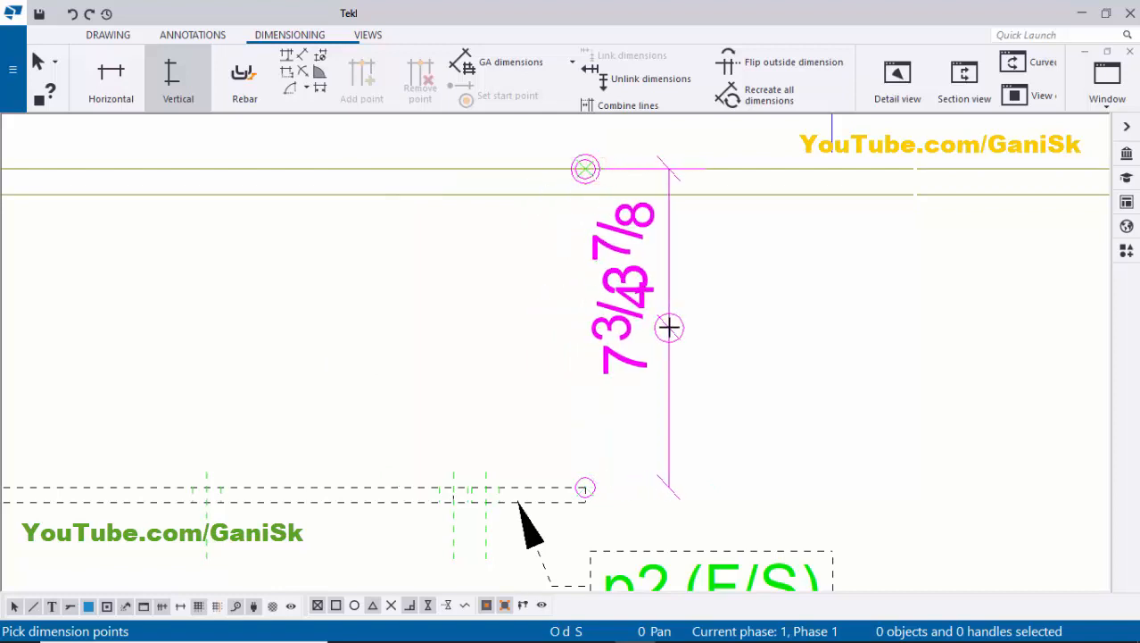
{"action": "left_click", "coordinate": [666, 326]}
Add a vertical dimension from the upper edge of the p1 plate near the column's free end to the column's upper outer edge
{"action": "scroll", "coordinate": [662, 319], "scroll_direction": "down", "scroll_amount": 3}
{"action": "scroll", "coordinate": [804, 382], "scroll_direction": "up", "scroll_amount": 2}
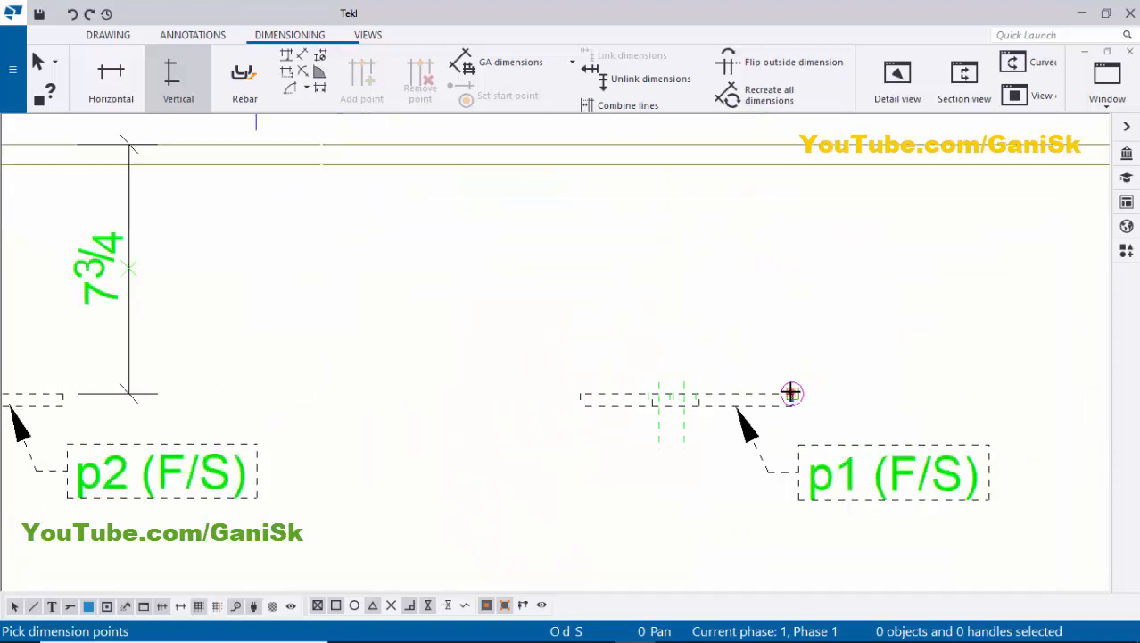
{"action": "left_click", "coordinate": [791, 393]}
{"action": "middle_click_drag", "start_coordinate": [817, 323], "coordinate": [803, 416]}
{"action": "left_click", "coordinate": [794, 237]}
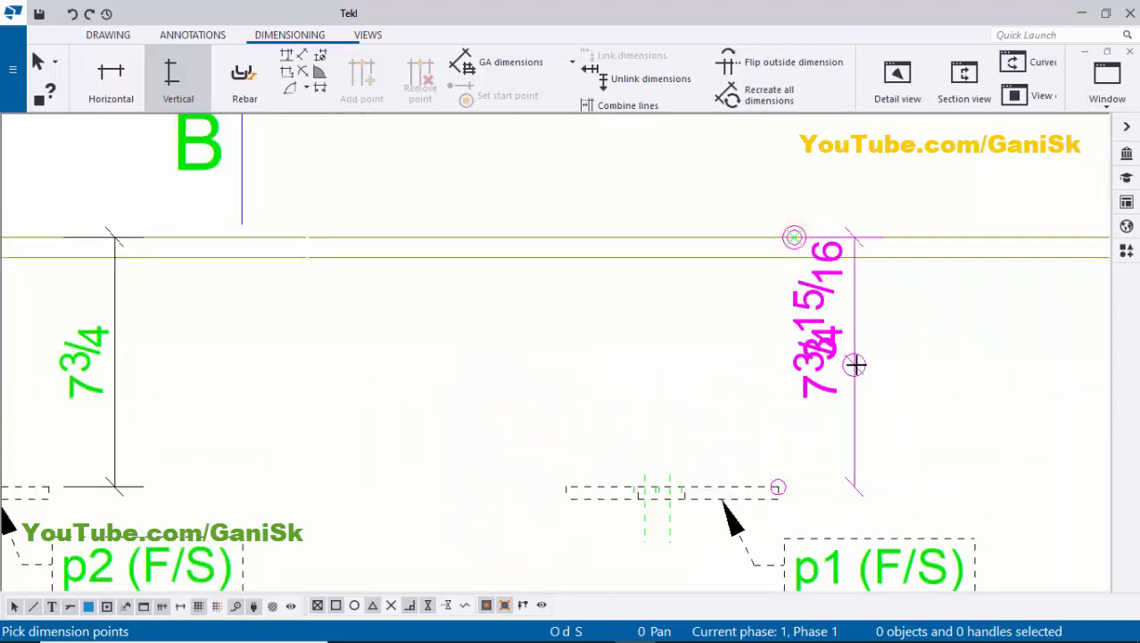
{"action": "left_click", "coordinate": [852, 359]}
{"action": "scroll", "coordinate": [852, 355], "scroll_direction": "down", "scroll_amount": 5}
{"action": "scroll", "coordinate": [794, 258], "scroll_direction": "up", "scroll_amount": 1}
{"action": "right_click", "coordinate": [752, 235]}
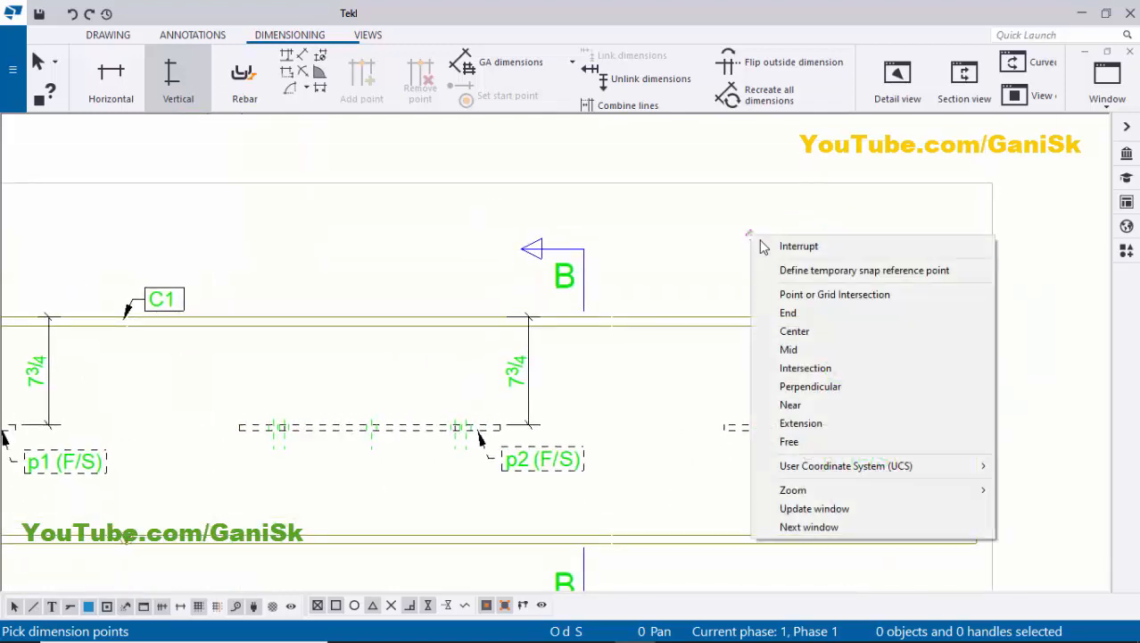
Add a horizontal dimension string above the column from the base plate's inner face through the near p1's and p2's starting ends to the last p1's outer end
{"action": "left_click", "coordinate": [763, 247]}
{"action": "scroll", "coordinate": [847, 274], "scroll_direction": "down", "scroll_amount": 3}
{"action": "scroll", "coordinate": [418, 330], "scroll_direction": "up", "scroll_amount": 3}
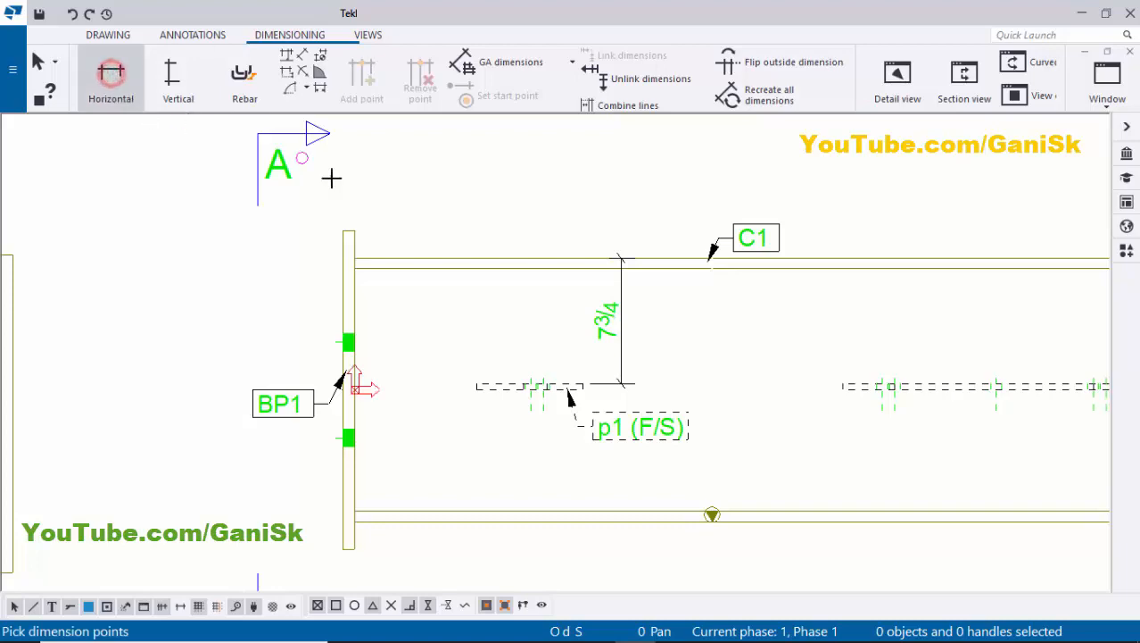
{"action": "scroll", "coordinate": [409, 244], "scroll_direction": "up", "scroll_amount": 3}
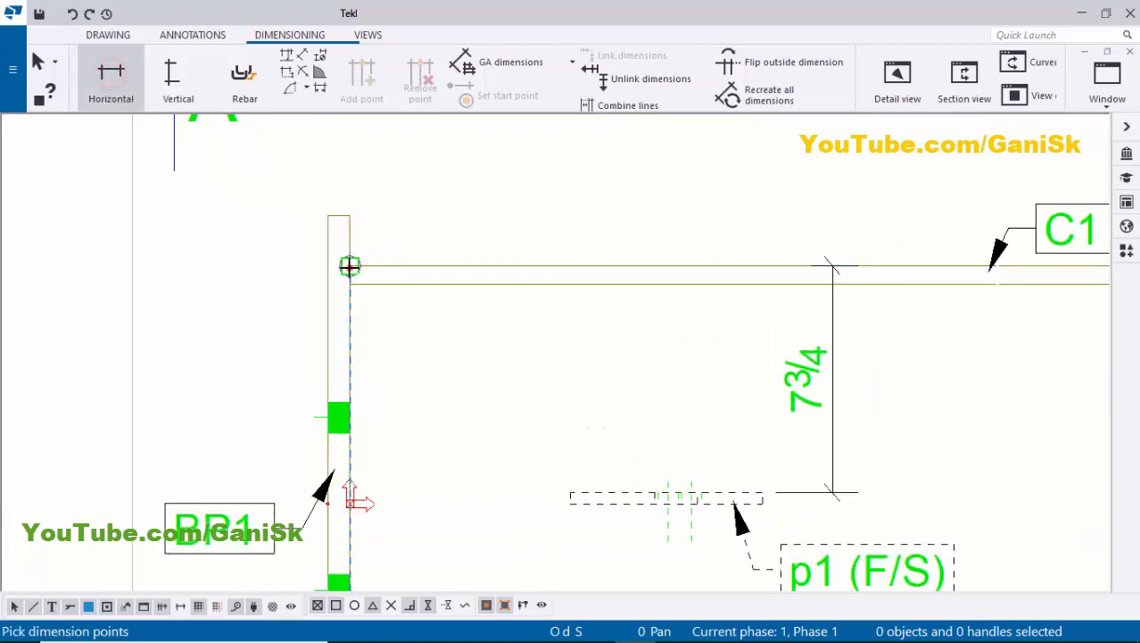
{"action": "scroll", "coordinate": [527, 348], "scroll_direction": "down", "scroll_amount": 2}
{"action": "scroll", "coordinate": [496, 370], "scroll_direction": "up", "scroll_amount": 2}
{"action": "left_click", "coordinate": [502, 377]}
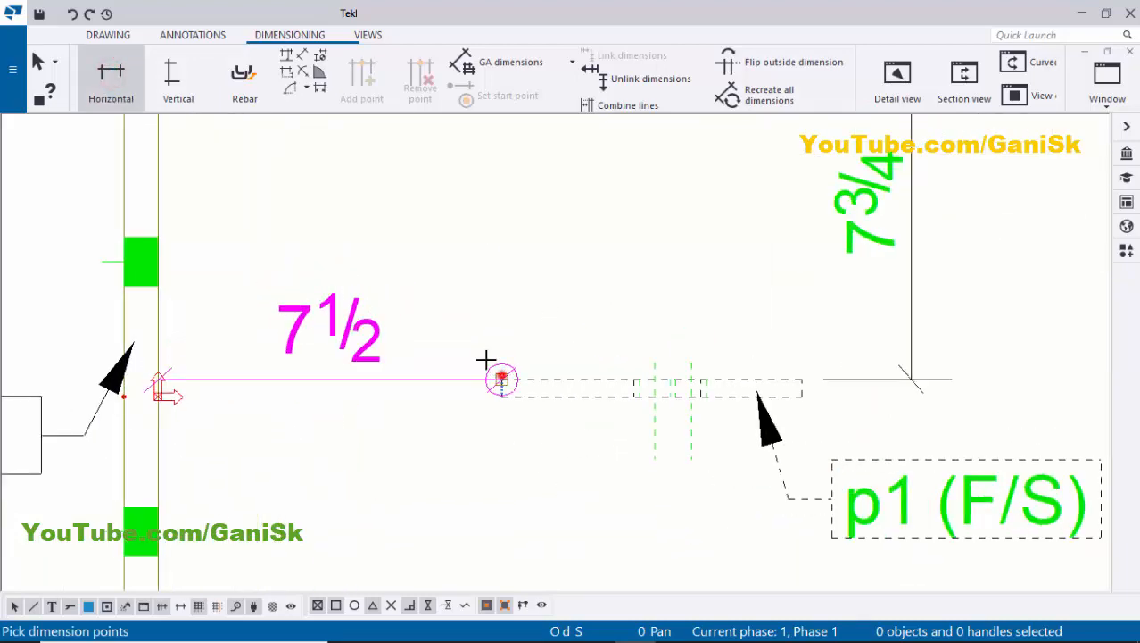
{"action": "scroll", "coordinate": [356, 306], "scroll_direction": "down", "scroll_amount": 2}
{"action": "scroll", "coordinate": [585, 308], "scroll_direction": "down", "scroll_amount": 2}
{"action": "scroll", "coordinate": [526, 330], "scroll_direction": "up", "scroll_amount": 4}
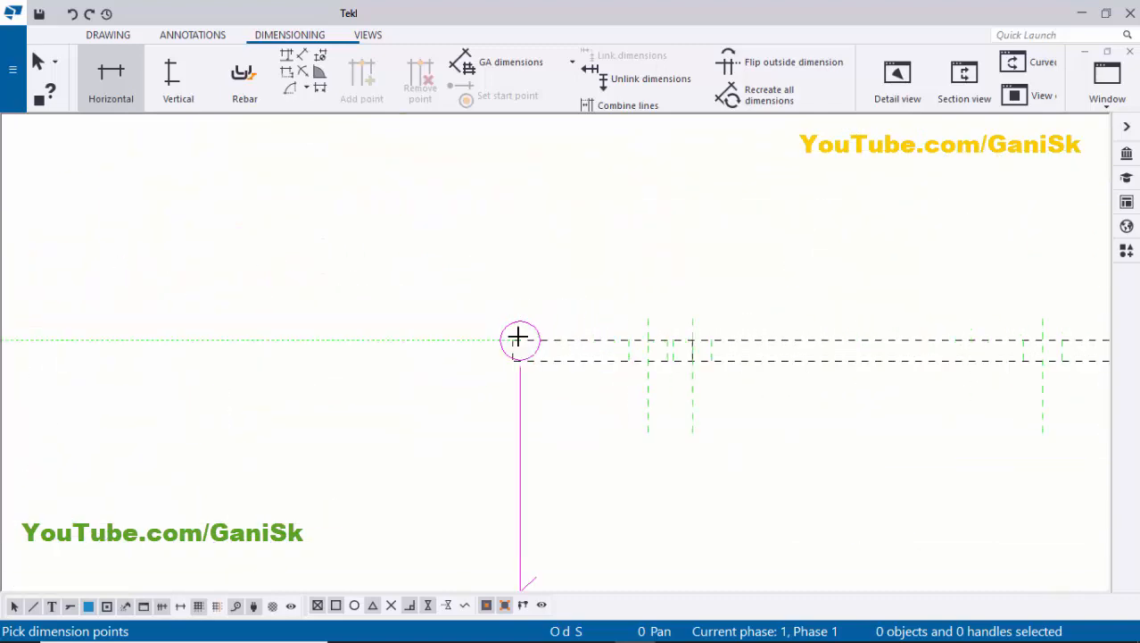
{"action": "scroll", "coordinate": [504, 321], "scroll_direction": "down", "scroll_amount": 4}
{"action": "scroll", "coordinate": [723, 353], "scroll_direction": "up", "scroll_amount": 4}
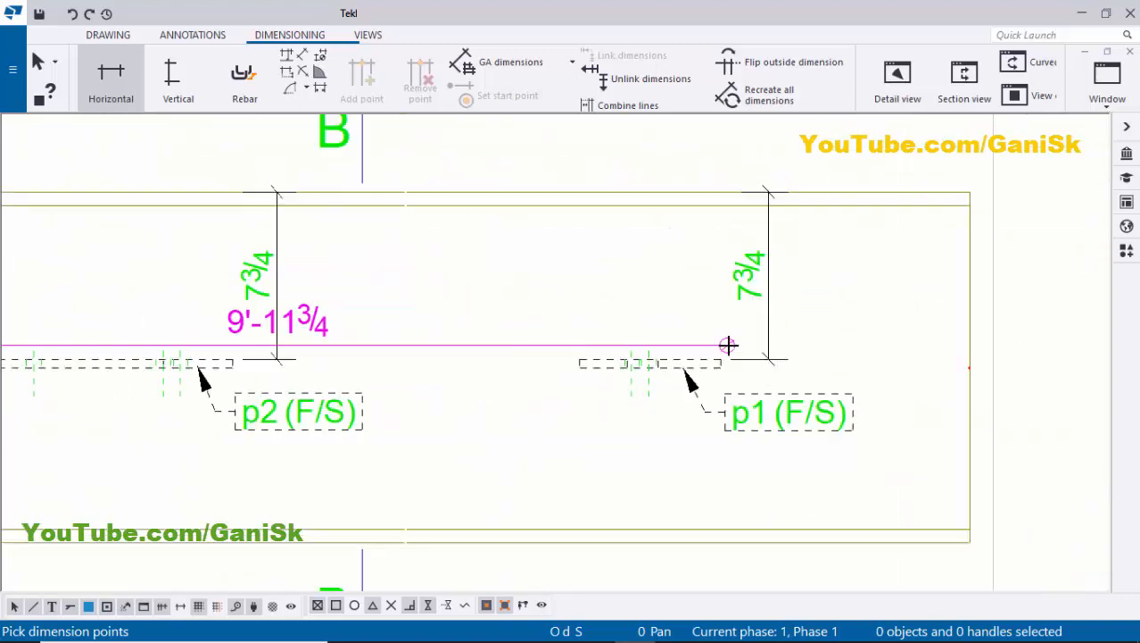
{"action": "left_click", "coordinate": [717, 365]}
{"action": "scroll", "coordinate": [675, 232], "scroll_direction": "down", "scroll_amount": 4}
{"action": "scroll", "coordinate": [721, 239], "scroll_direction": "up", "scroll_amount": 3}
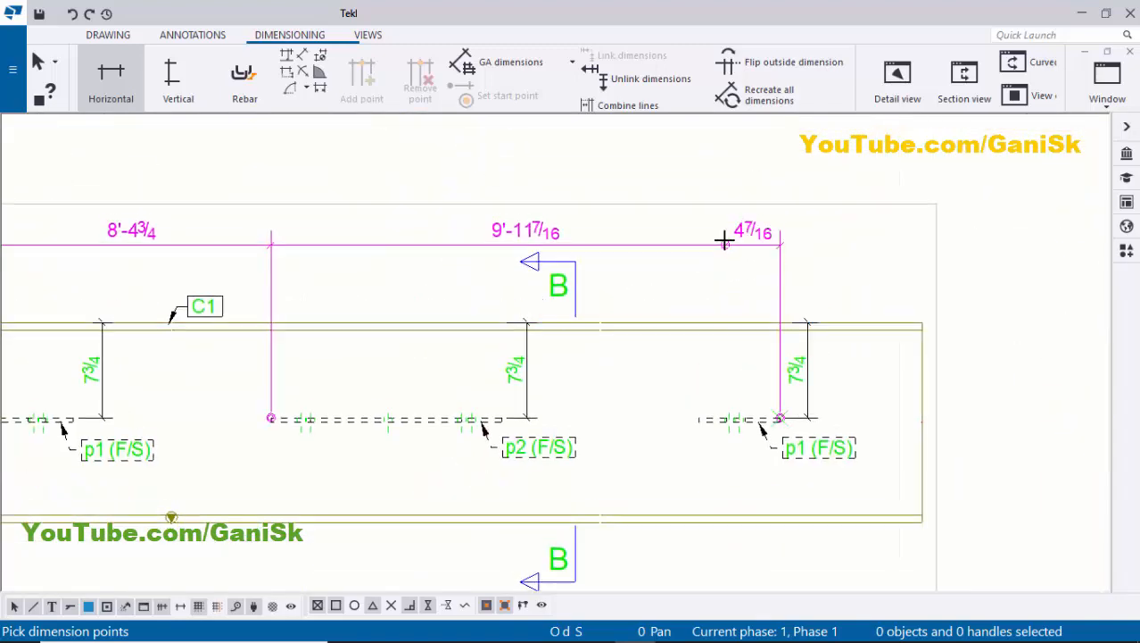
{"action": "middle_click", "coordinate": [720, 232]}
{"action": "scroll", "coordinate": [719, 250], "scroll_direction": "down", "scroll_amount": 3}
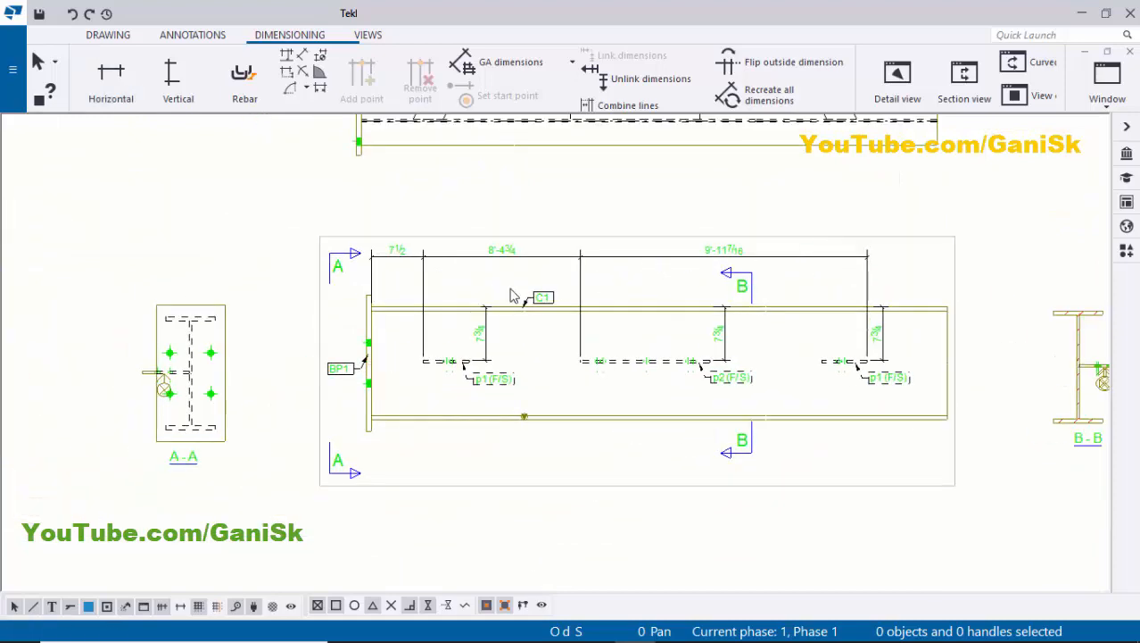
Change the horizontal dimension string to the straight type with running dimensions from an RD start point
{"action": "scroll", "coordinate": [729, 303], "scroll_direction": "up", "scroll_amount": 2}
{"action": "scroll", "coordinate": [728, 303], "scroll_direction": "down", "scroll_amount": 3}
{"action": "scroll", "coordinate": [677, 308], "scroll_direction": "up", "scroll_amount": 4}
{"action": "scroll", "coordinate": [755, 301], "scroll_direction": "down", "scroll_amount": 2}
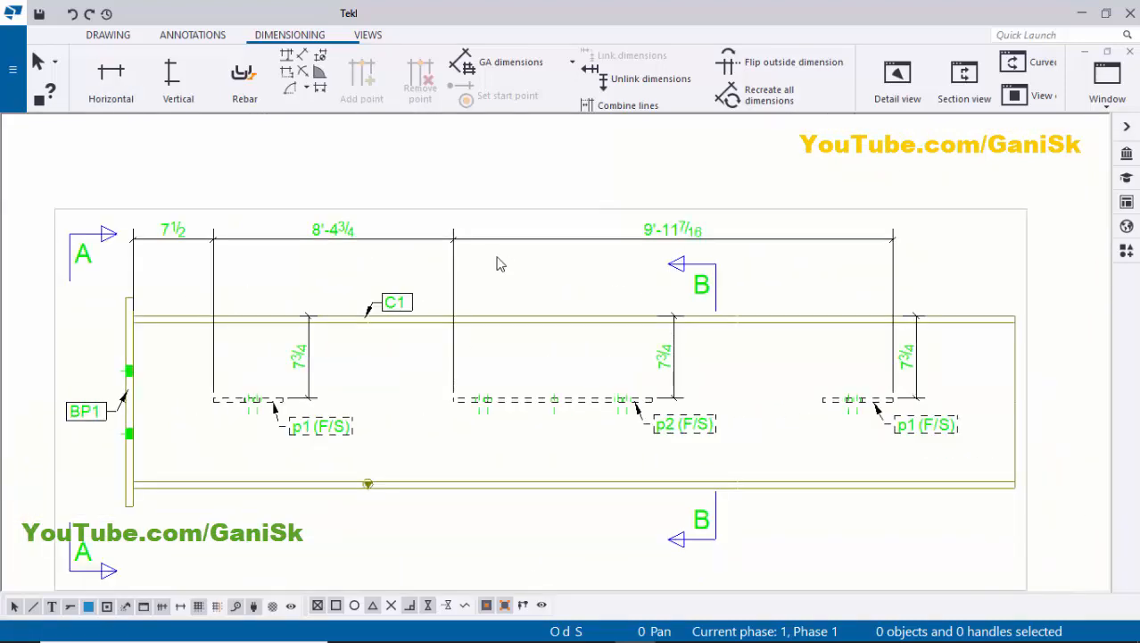
{"action": "scroll", "coordinate": [481, 292], "scroll_direction": "up", "scroll_amount": 1}
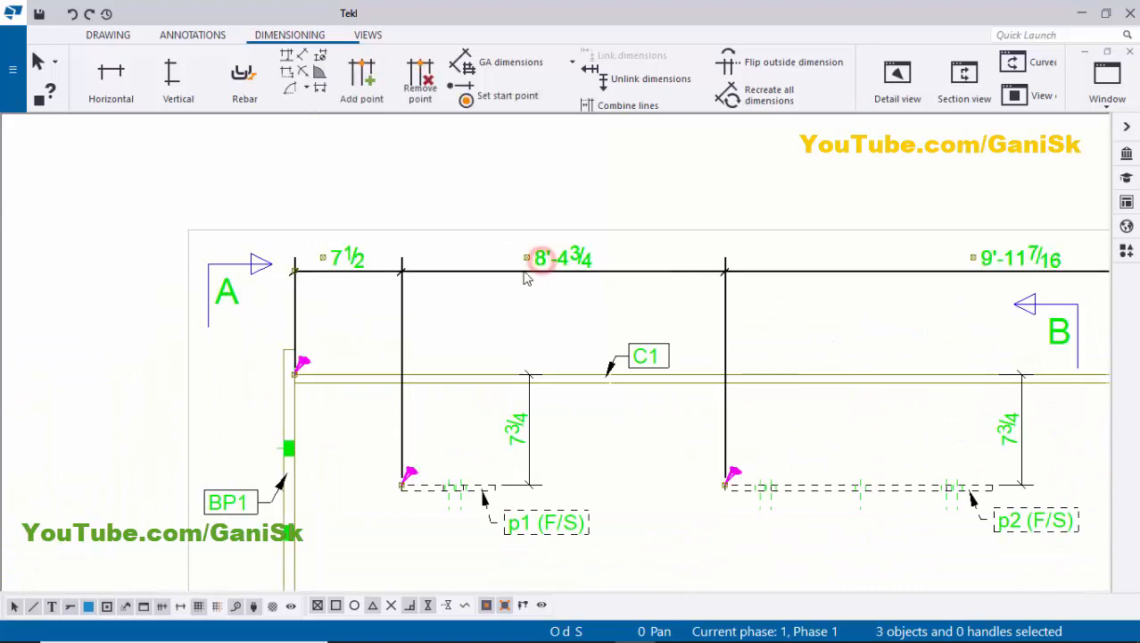
{"action": "double_click", "coordinate": [527, 278]}
{"action": "left_click", "coordinate": [353, 142]}
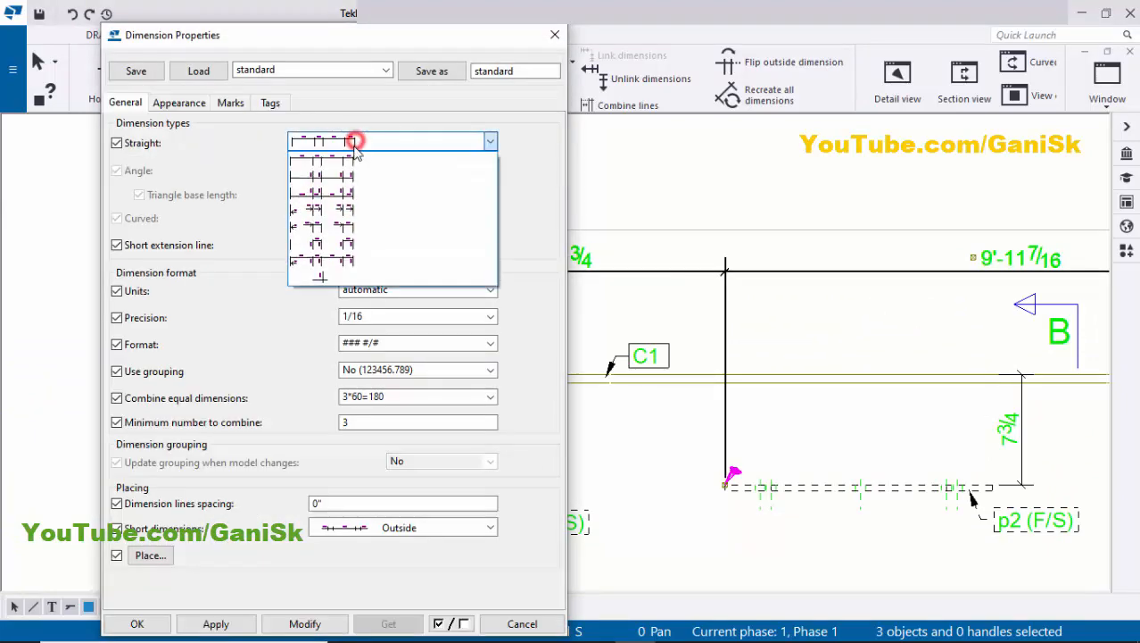
{"action": "left_click", "coordinate": [342, 210]}
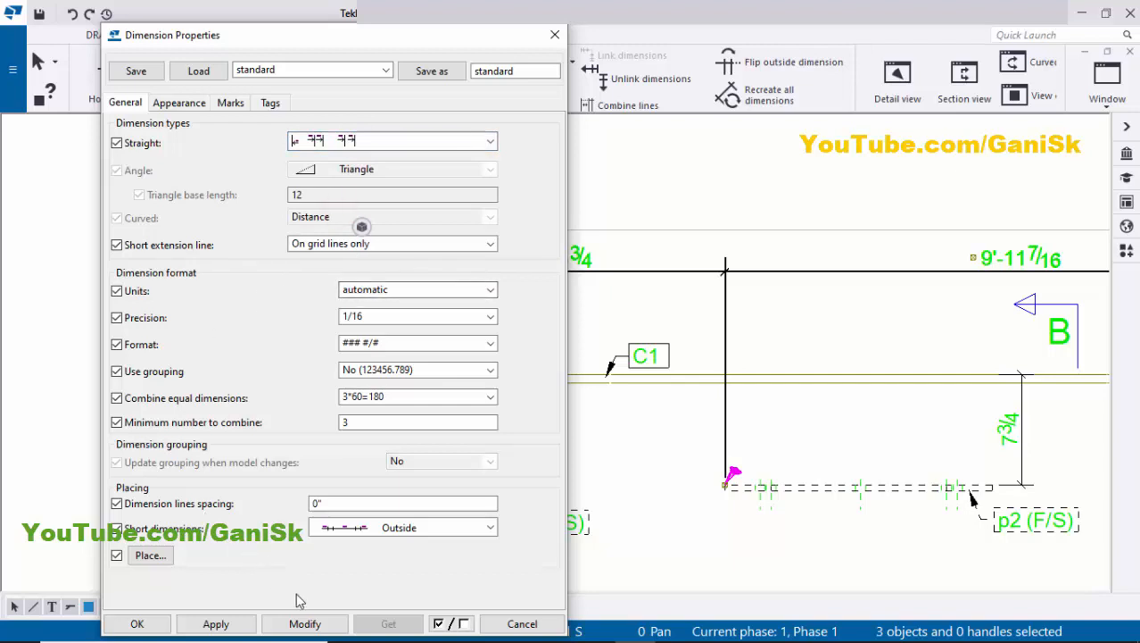
{"action": "left_click", "coordinate": [298, 622]}
{"action": "left_click", "coordinate": [155, 625]}
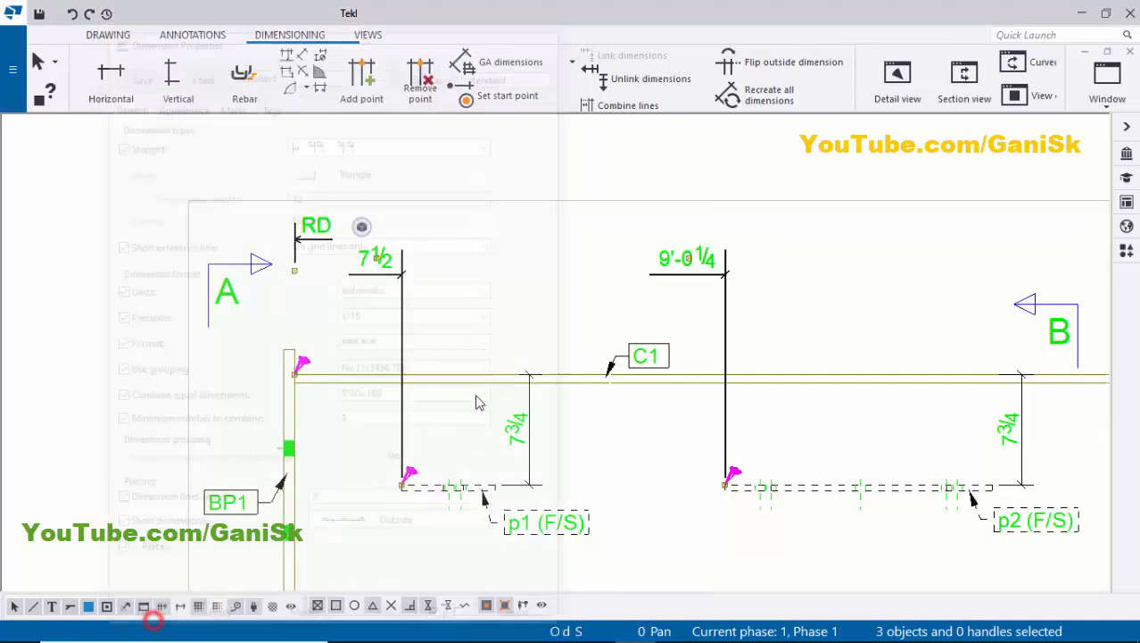
Move the running dimension string closer to the column's upper flange
{"action": "scroll", "coordinate": [353, 303], "scroll_direction": "up", "scroll_amount": 1}
{"action": "left_click", "coordinate": [344, 268]}
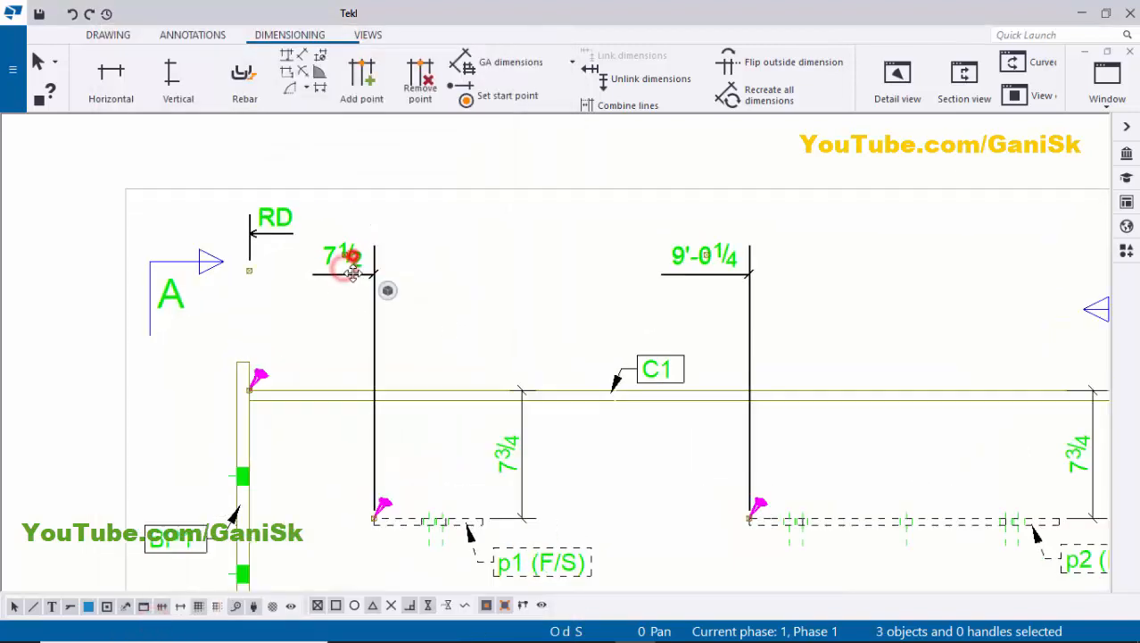
{"action": "left_click_drag", "start_coordinate": [352, 255], "coordinate": [349, 307]}
{"action": "left_click", "coordinate": [412, 268]}
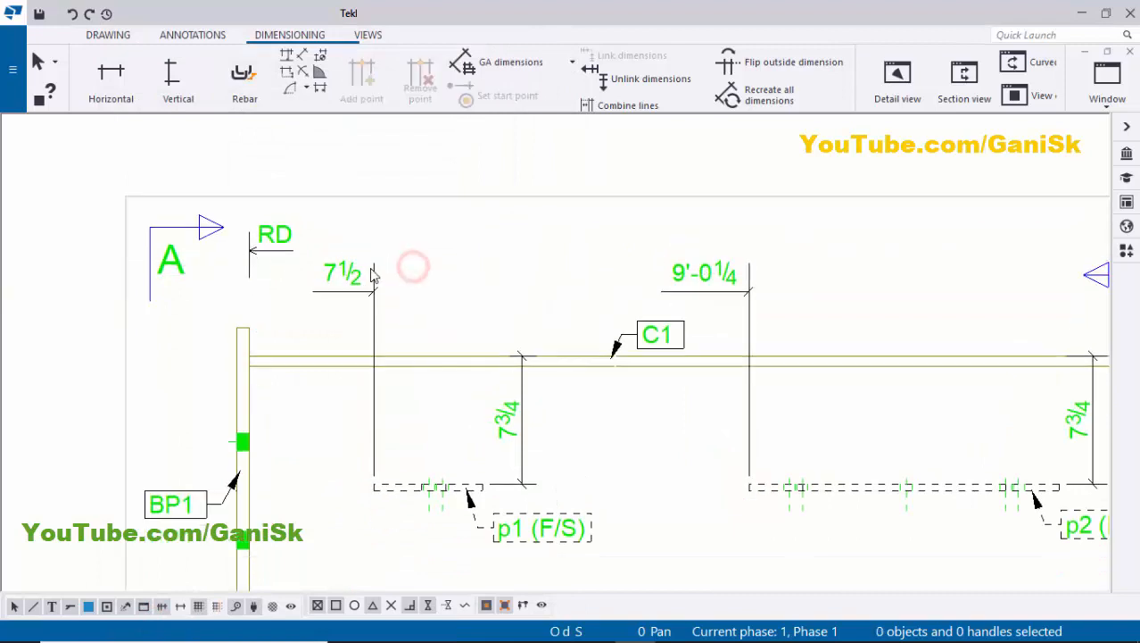
{"action": "left_click", "coordinate": [365, 268]}
{"action": "left_click_drag", "start_coordinate": [350, 268], "coordinate": [357, 287]}
{"action": "left_click", "coordinate": [439, 271]}
{"action": "scroll", "coordinate": [439, 270], "scroll_direction": "down", "scroll_amount": 2}
{"action": "middle_click_drag", "start_coordinate": [432, 312], "coordinate": [340, 271]}
{"action": "scroll", "coordinate": [183, 242], "scroll_direction": "up", "scroll_amount": 1}
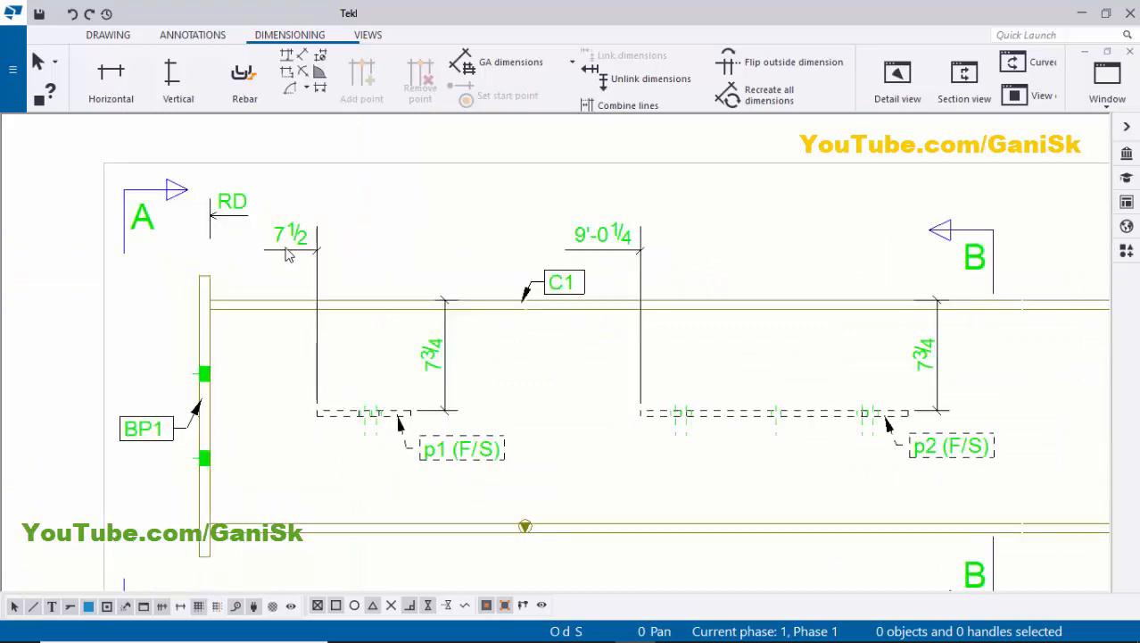
Examine the running dimension string from the RD start point at the base plate to the last p1 plate
{"action": "middle_click_drag", "start_coordinate": [237, 221], "coordinate": [234, 247]}
{"action": "scroll", "coordinate": [221, 287], "scroll_direction": "up", "scroll_amount": 3}
{"action": "left_click", "coordinate": [218, 214]}
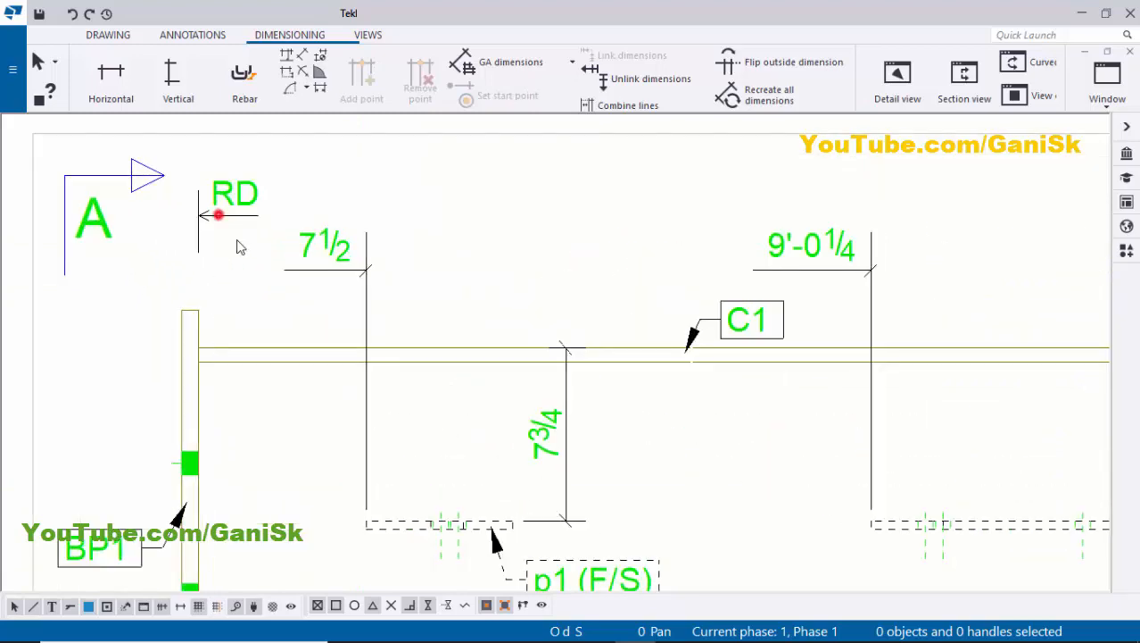
{"action": "scroll", "coordinate": [299, 329], "scroll_direction": "down", "scroll_amount": 4}
{"action": "middle_click_drag", "start_coordinate": [574, 365], "coordinate": [446, 347]}
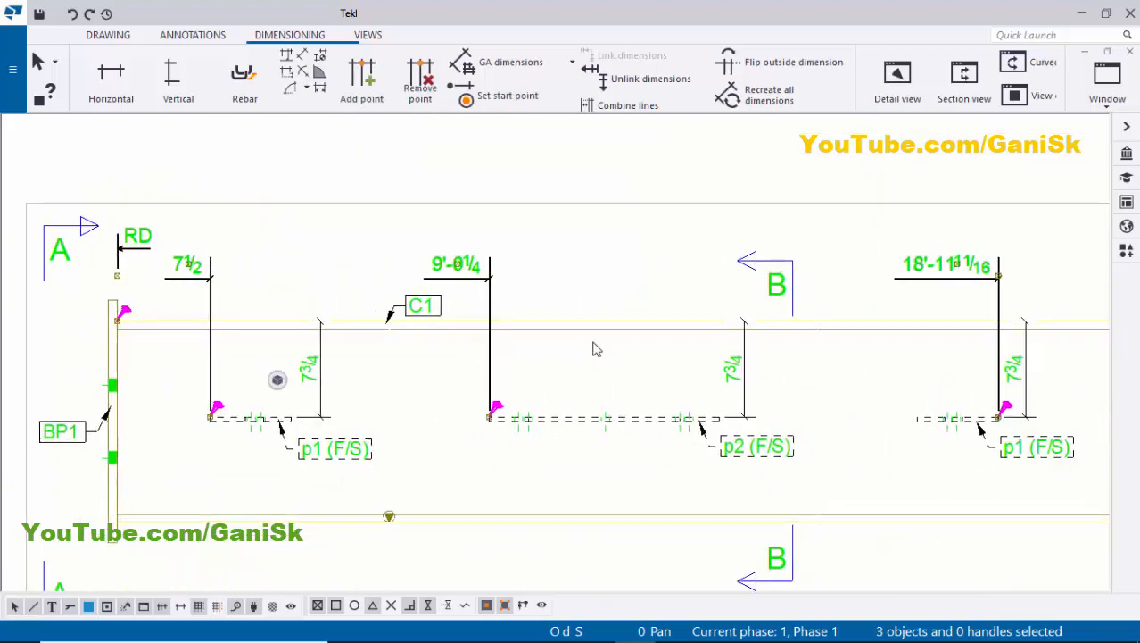
{"action": "middle_click_drag", "start_coordinate": [822, 343], "coordinate": [727, 331]}
{"action": "scroll", "coordinate": [891, 315], "scroll_direction": "up", "scroll_amount": 3}
{"action": "scroll", "coordinate": [887, 271], "scroll_direction": "down", "scroll_amount": 3}
{"action": "middle_click_drag", "start_coordinate": [556, 257], "coordinate": [631, 268]}
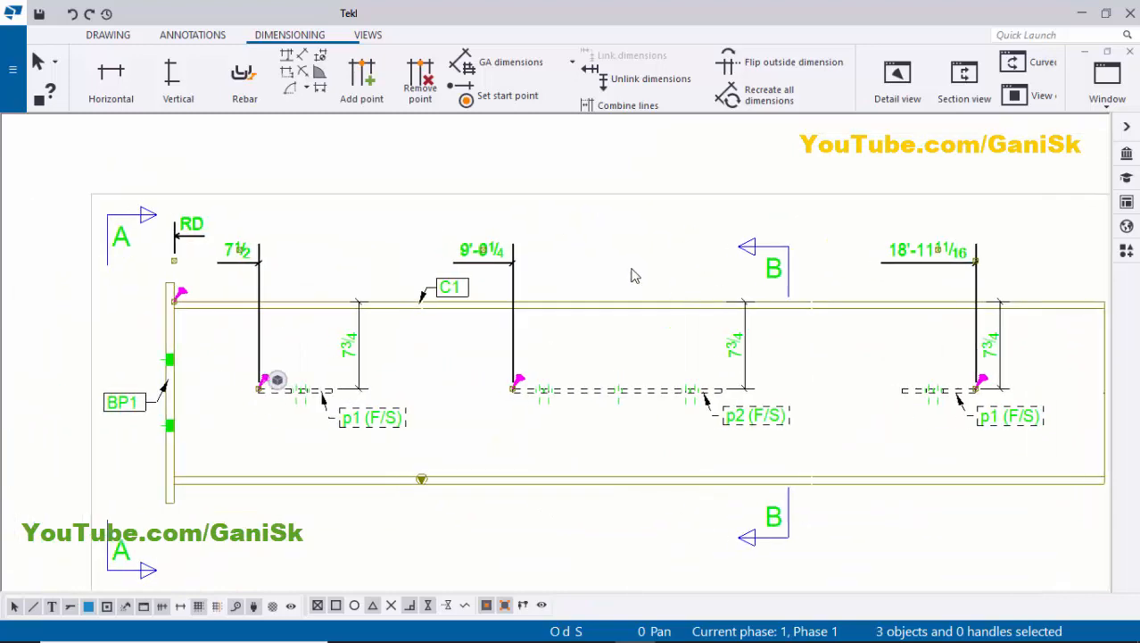
{"action": "right_click", "coordinate": [598, 239]}
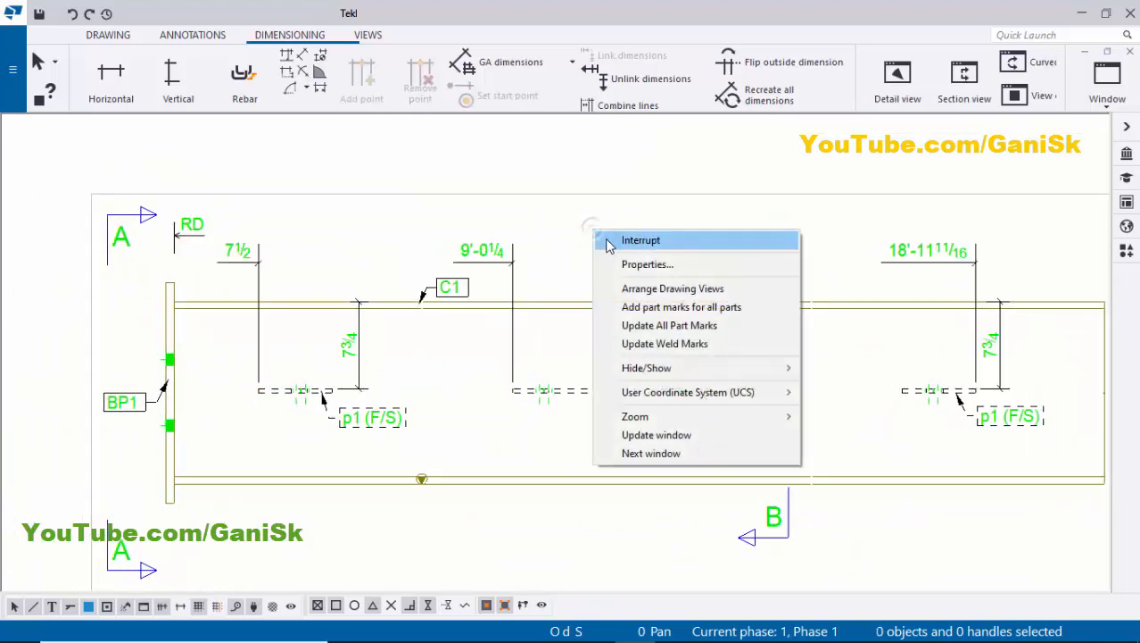
{"action": "left_click", "coordinate": [618, 238]}
Add a vertical dimension from the base plate's upper corner to the column's upper outer edge
{"action": "scroll", "coordinate": [598, 259], "scroll_direction": "down", "scroll_amount": 1}
{"action": "scroll", "coordinate": [433, 306], "scroll_direction": "up", "scroll_amount": 5}
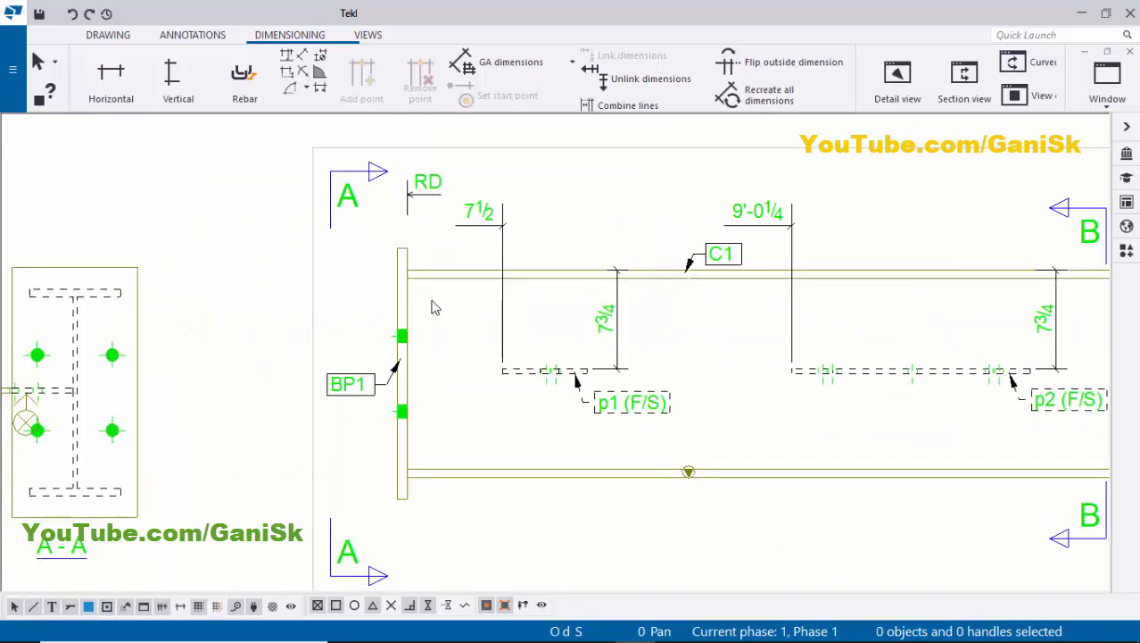
{"action": "left_click", "coordinate": [178, 81]}
{"action": "scroll", "coordinate": [349, 225], "scroll_direction": "up", "scroll_amount": 2}
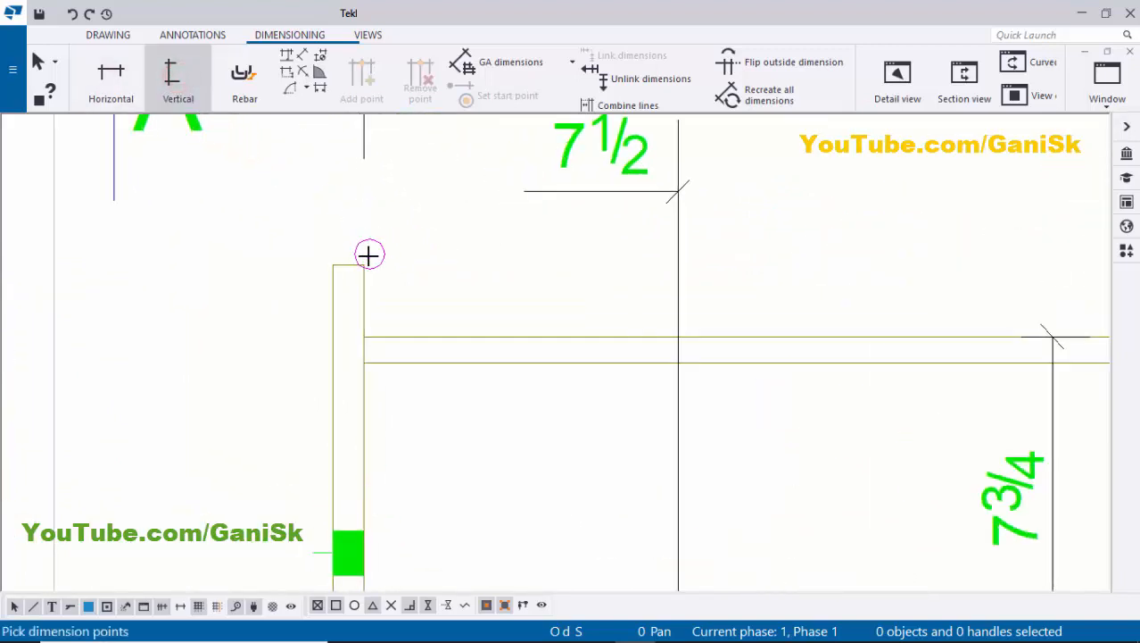
{"action": "scroll", "coordinate": [431, 307], "scroll_direction": "up", "scroll_amount": 2}
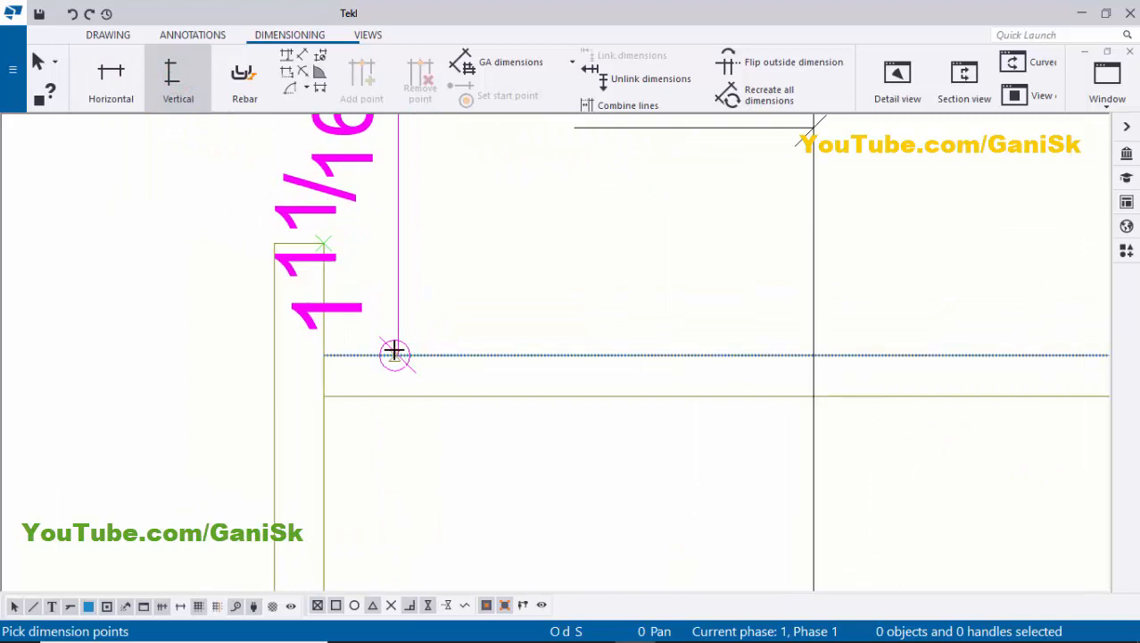
{"action": "left_click", "coordinate": [395, 353]}
{"action": "scroll", "coordinate": [491, 299], "scroll_direction": "down", "scroll_amount": 4}
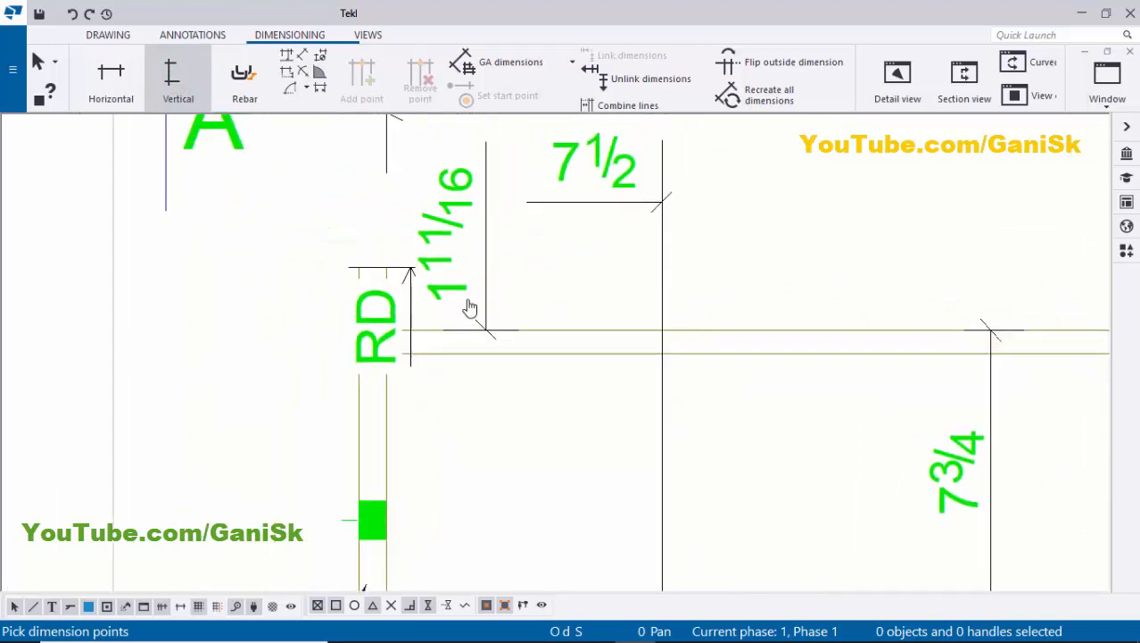
{"action": "scroll", "coordinate": [375, 310], "scroll_direction": "down", "scroll_amount": 3}
{"action": "key", "text": "Escape"}
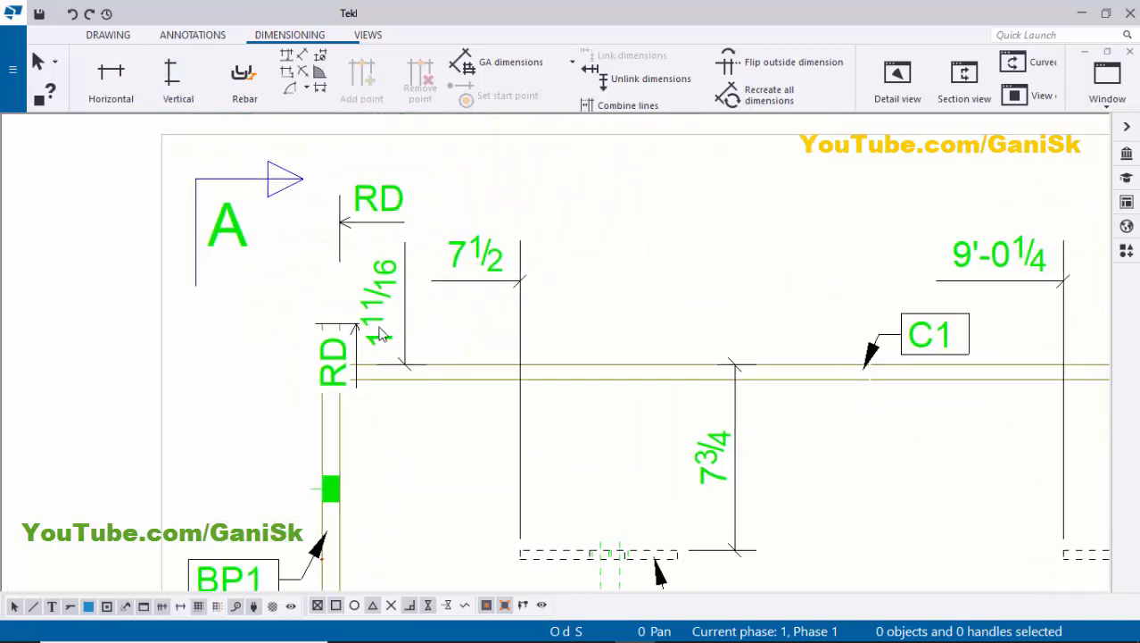
Change the base plate's vertical offset dimension to the relative point-to-point straight type
{"action": "scroll", "coordinate": [378, 314], "scroll_direction": "up", "scroll_amount": 2}
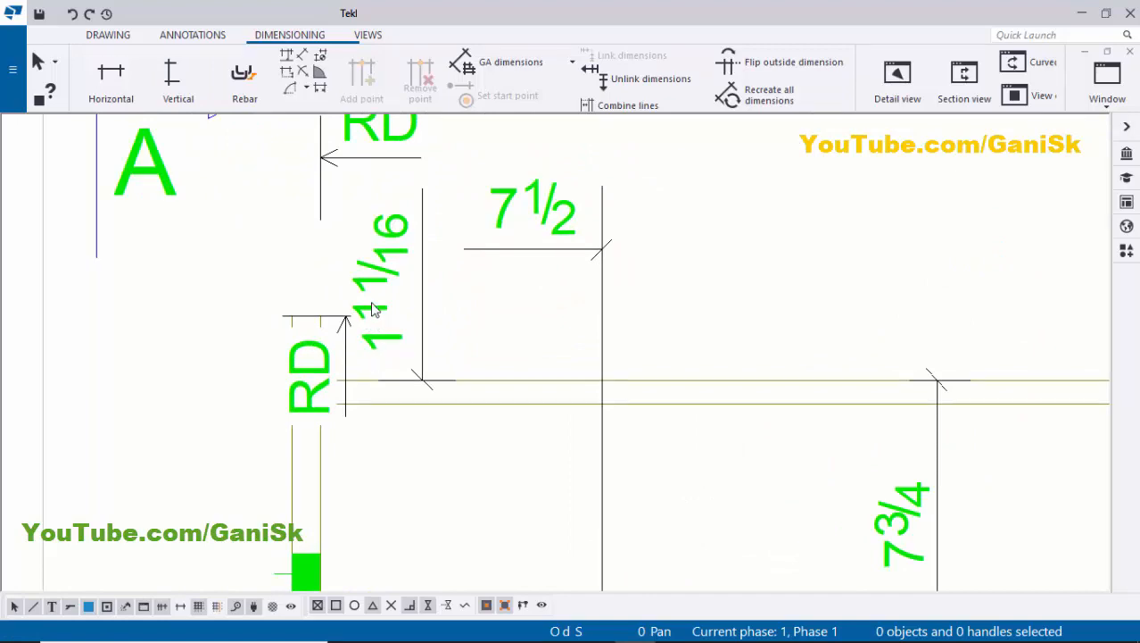
{"action": "double_click", "coordinate": [373, 309]}
{"action": "left_click", "coordinate": [369, 142]}
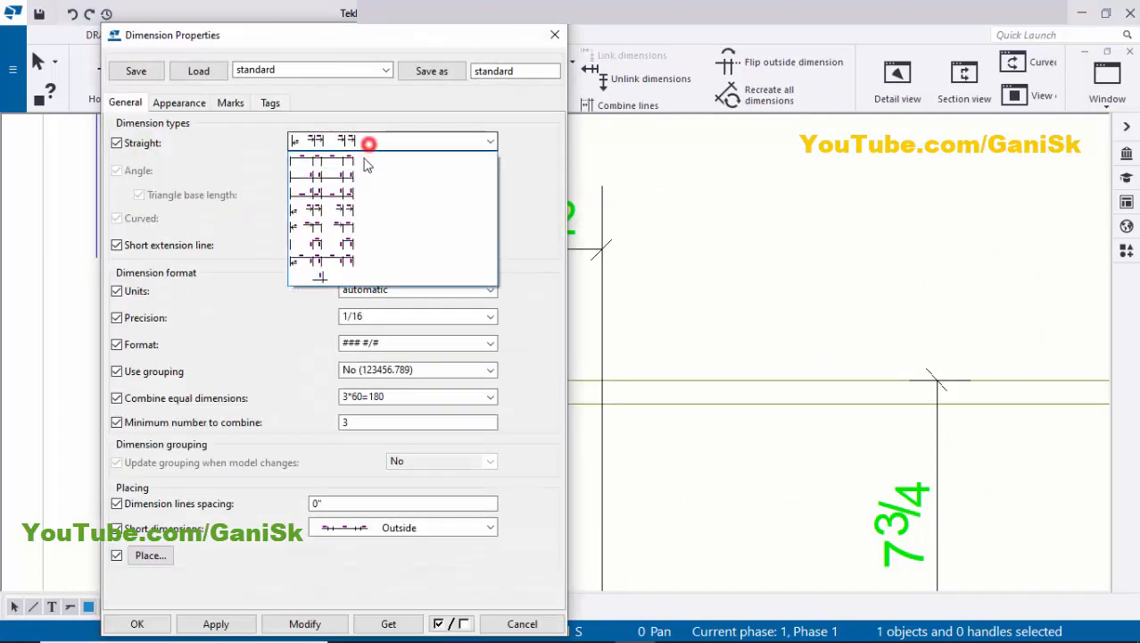
{"action": "left_click", "coordinate": [342, 163]}
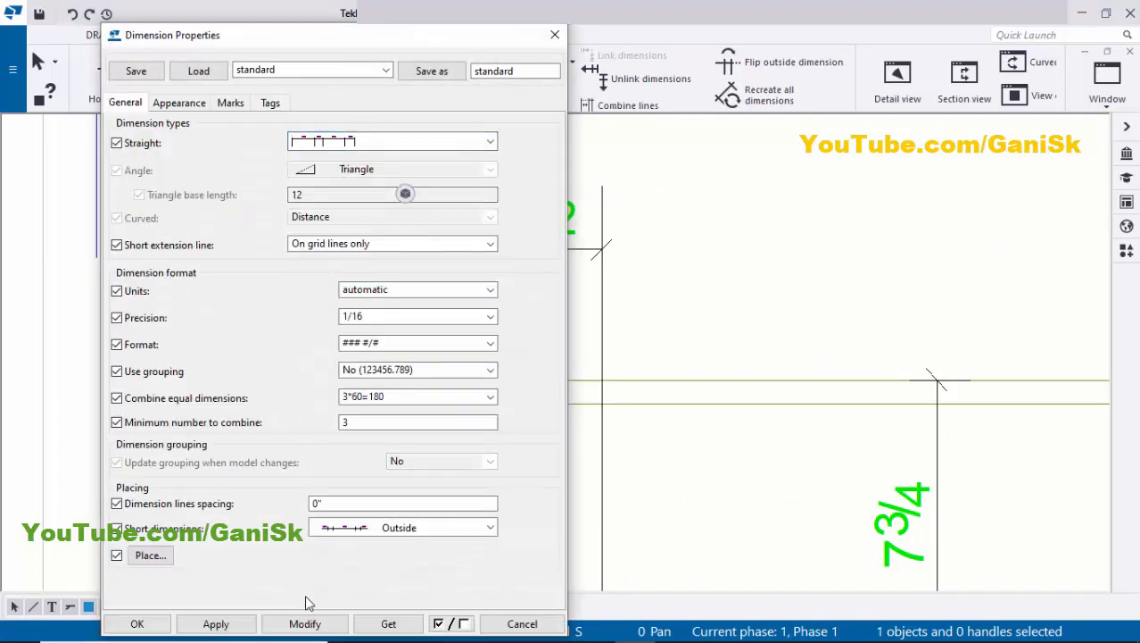
{"action": "left_click", "coordinate": [170, 623]}
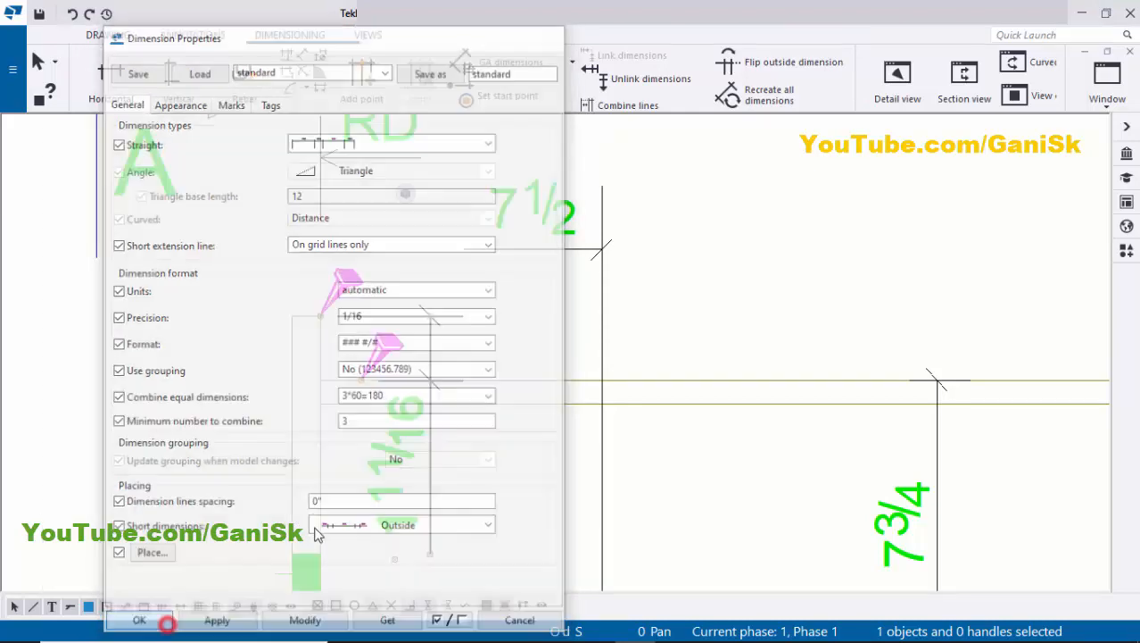
{"action": "scroll", "coordinate": [419, 455], "scroll_direction": "down", "scroll_amount": 2}
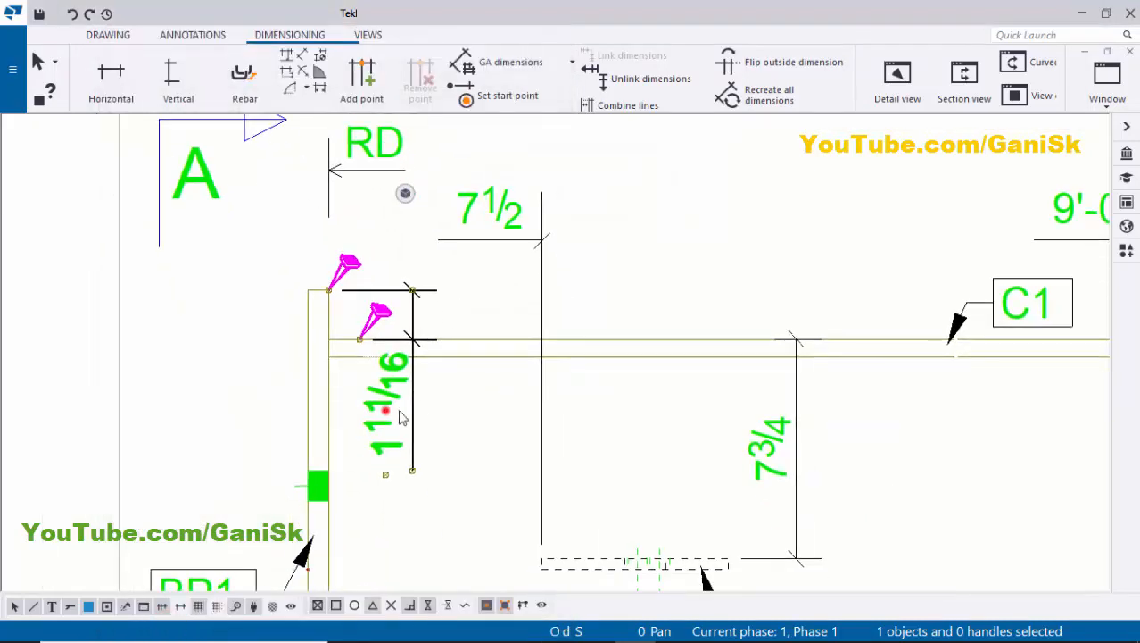
{"action": "scroll", "coordinate": [386, 473], "scroll_direction": "down", "scroll_amount": 2}
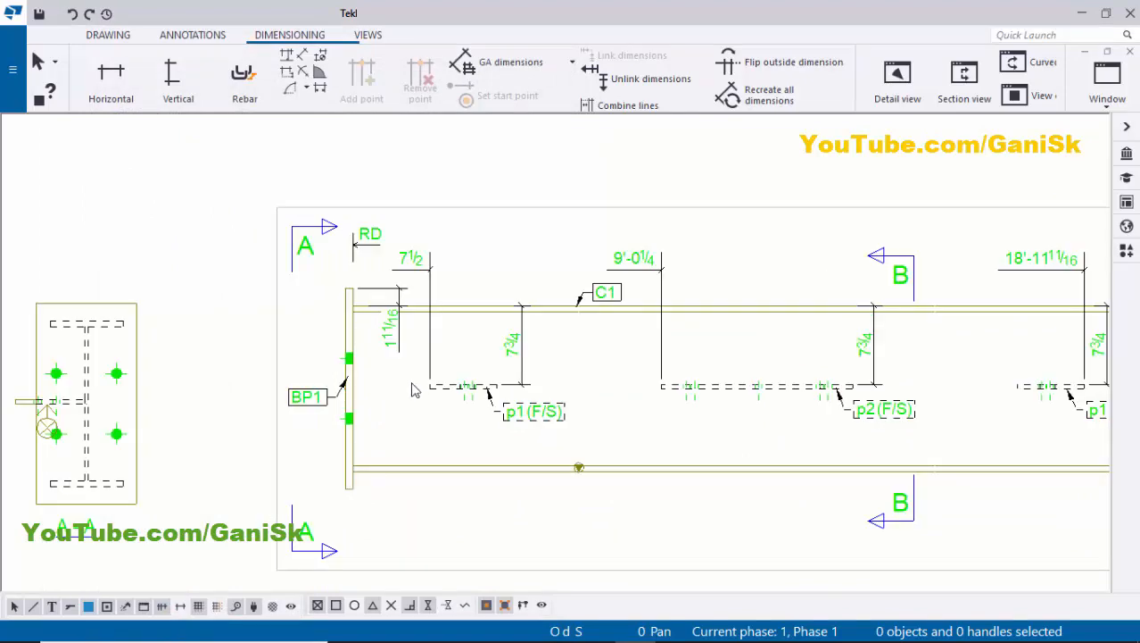
Add a weld mark pointing at the base plate's inner face between its bolt holes, with the symbol placed inside the column outline
{"action": "scroll", "coordinate": [402, 397], "scroll_direction": "up", "scroll_amount": 2}
{"action": "scroll", "coordinate": [375, 430], "scroll_direction": "up", "scroll_amount": 3}
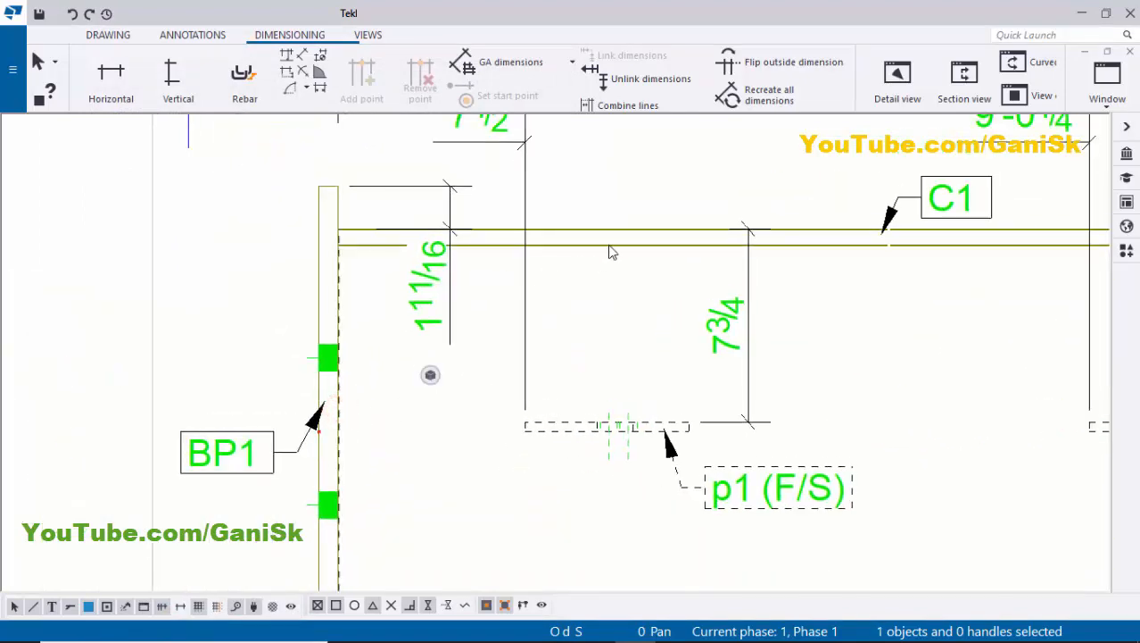
{"action": "middle_click_drag", "start_coordinate": [400, 392], "coordinate": [396, 388]}
{"action": "left_click", "coordinate": [395, 388]}
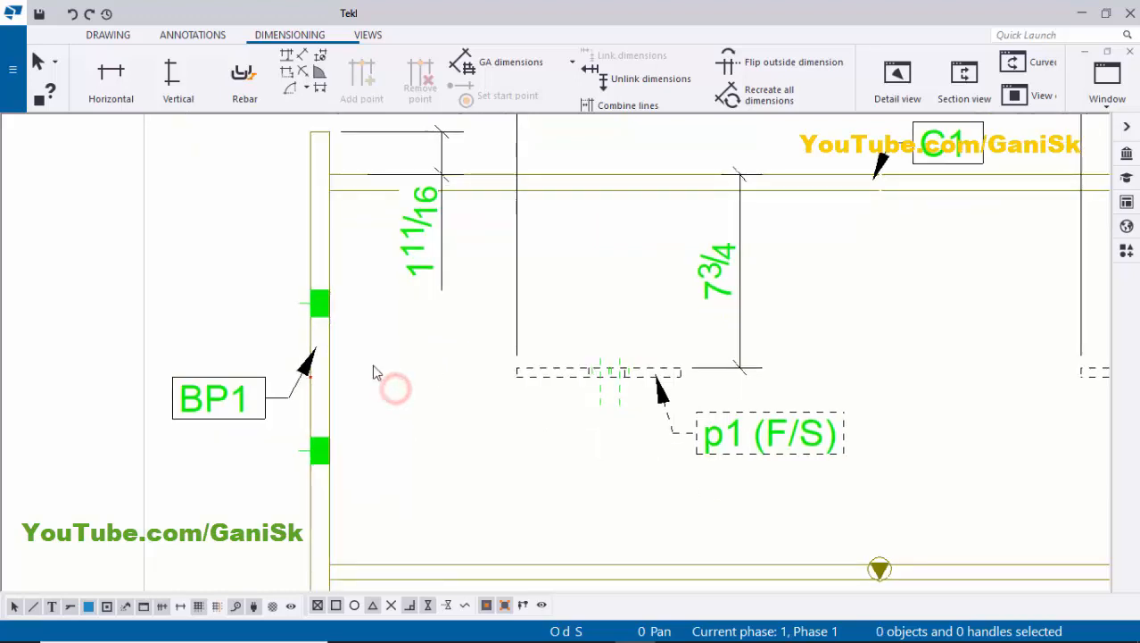
{"action": "left_click", "coordinate": [191, 35]}
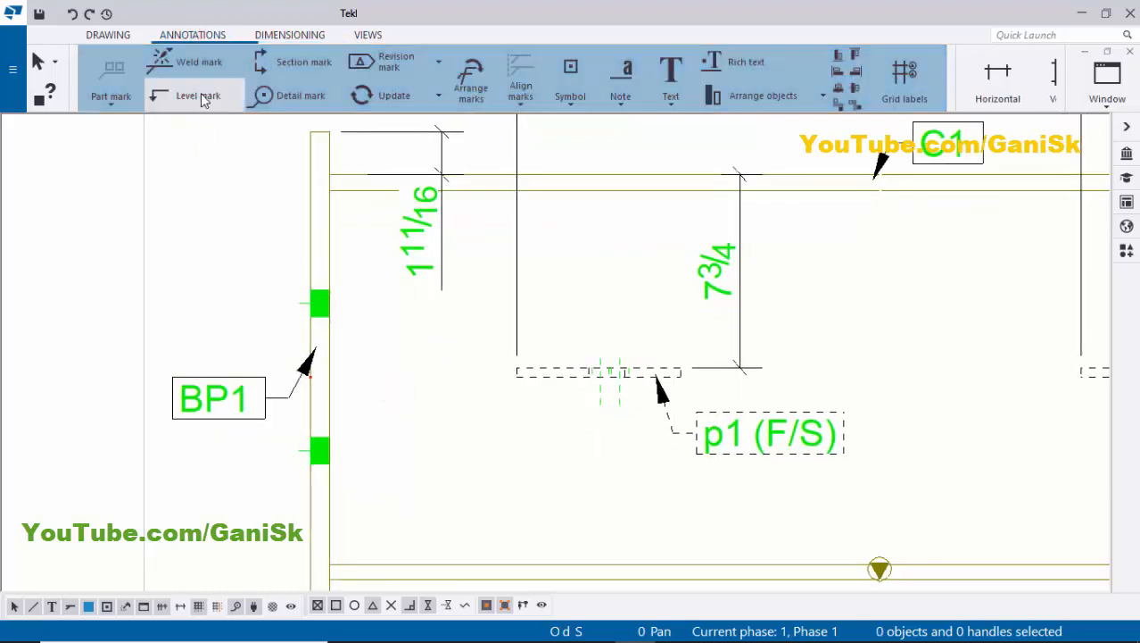
{"action": "left_click", "coordinate": [190, 62]}
{"action": "scroll", "coordinate": [295, 315], "scroll_direction": "up", "scroll_amount": 2}
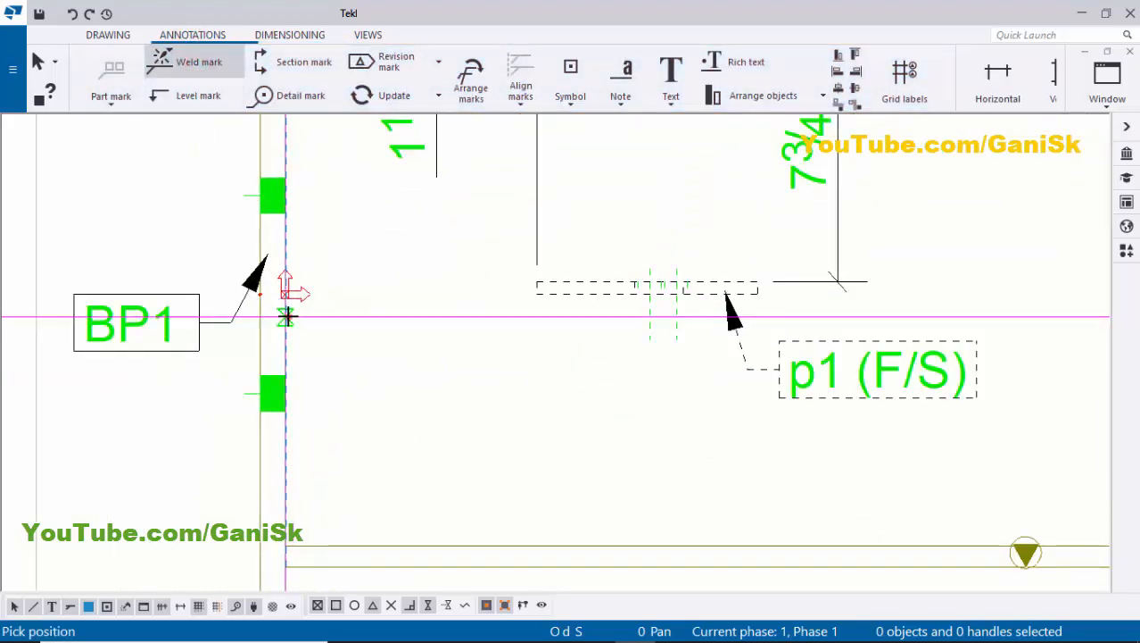
{"action": "left_click", "coordinate": [286, 315]}
{"action": "left_click", "coordinate": [366, 382]}
{"action": "scroll", "coordinate": [425, 357], "scroll_direction": "up", "scroll_amount": 1}
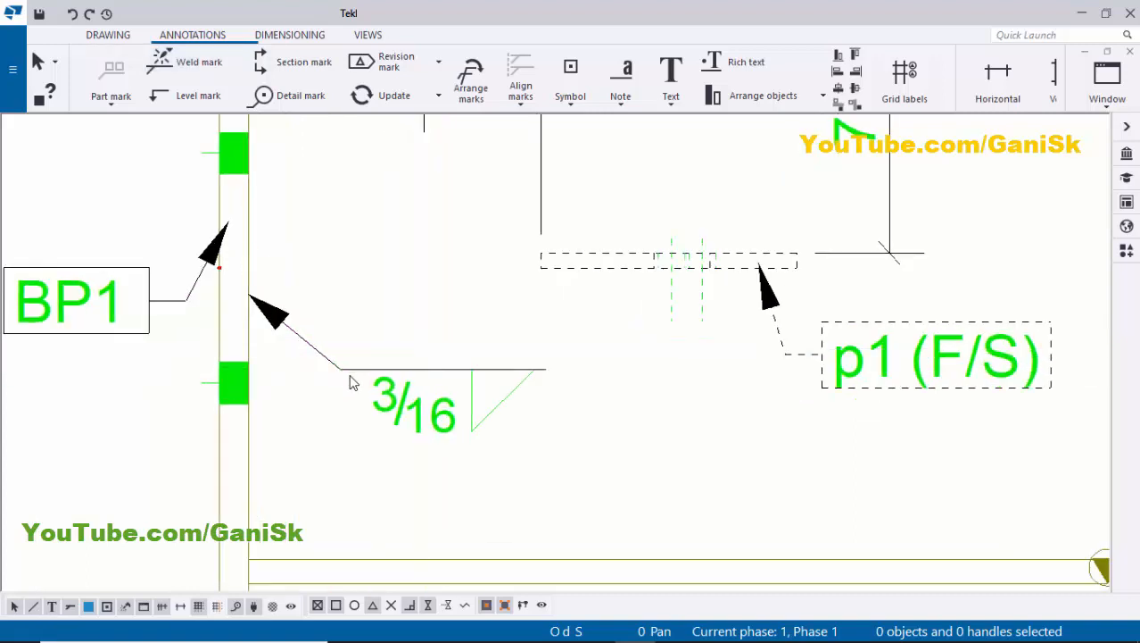
Set the Edge/Around option of the base plate's 3/16 weld mark to the all-around symbol
{"action": "scroll", "coordinate": [351, 374], "scroll_direction": "up", "scroll_amount": 2}
{"action": "scroll", "coordinate": [410, 393], "scroll_direction": "down", "scroll_amount": 3}
{"action": "scroll", "coordinate": [441, 459], "scroll_direction": "up", "scroll_amount": 2}
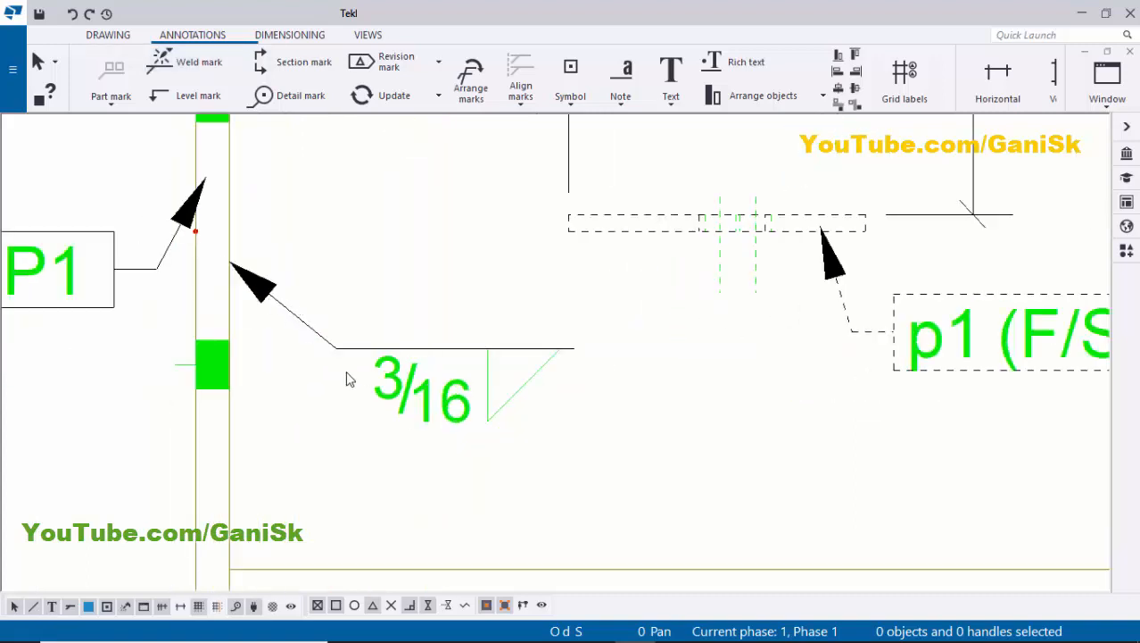
{"action": "double_click", "coordinate": [423, 403]}
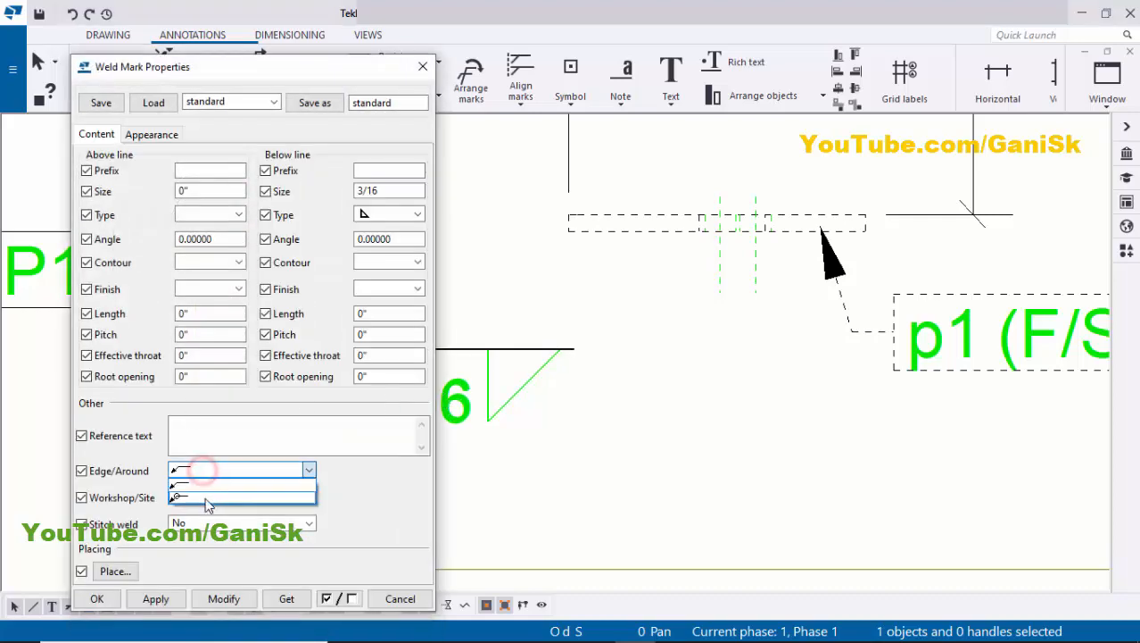
{"action": "left_click", "coordinate": [98, 598]}
{"action": "scroll", "coordinate": [460, 451], "scroll_direction": "down", "scroll_amount": 6}
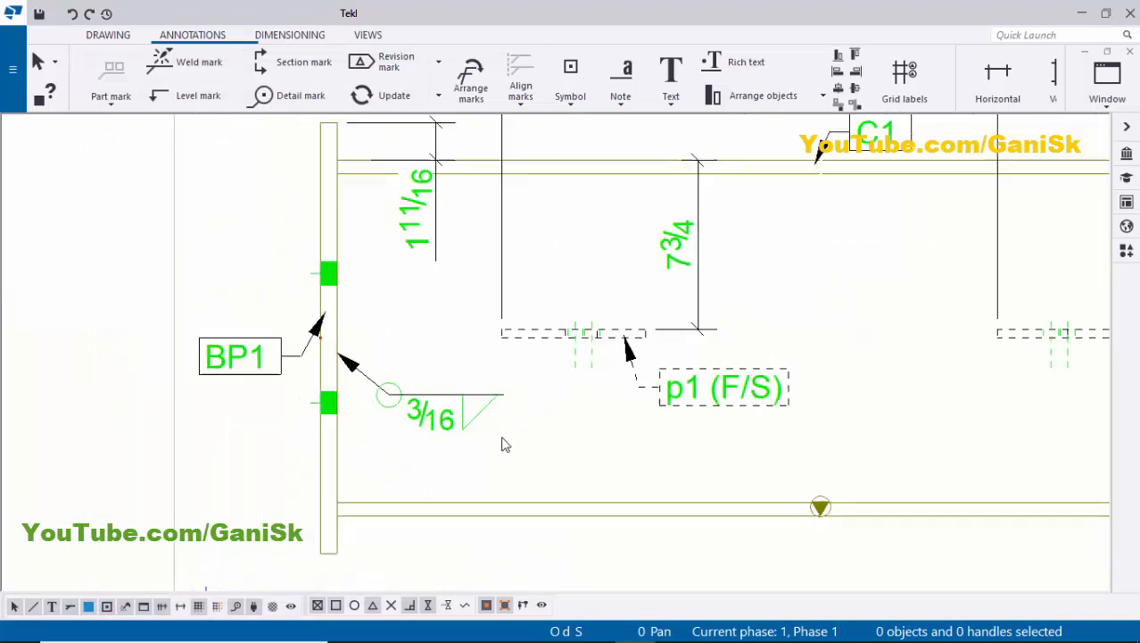
Move the upper drawing view of the column a short distance down toward the front view
{"action": "scroll", "coordinate": [483, 318], "scroll_direction": "up", "scroll_amount": 3}
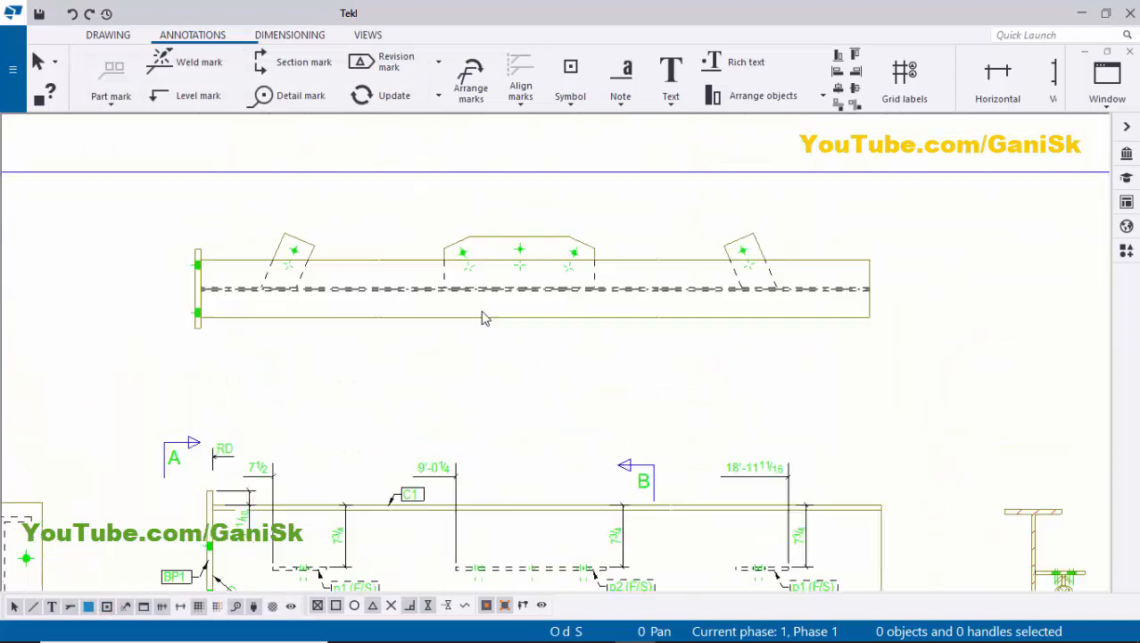
{"action": "left_click", "coordinate": [472, 346]}
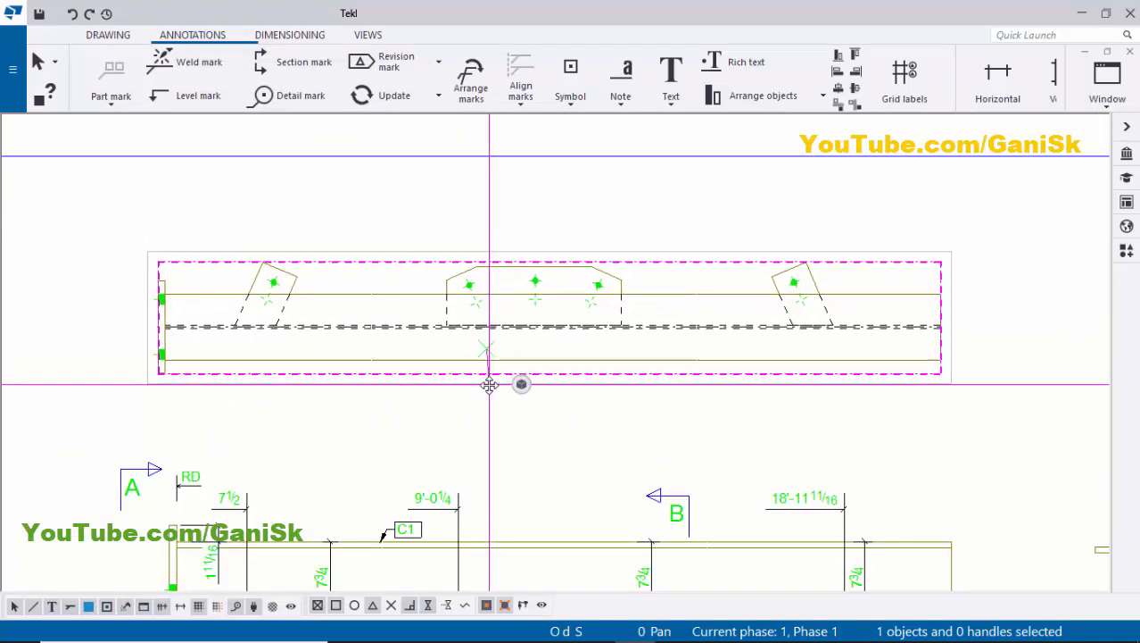
{"action": "left_click", "coordinate": [460, 409]}
Add a part mark to the sloped plate nearest the base plate using applied mark properties, and place it on the plate's right side
{"action": "scroll", "coordinate": [295, 258], "scroll_direction": "up", "scroll_amount": 2}
{"action": "scroll", "coordinate": [264, 279], "scroll_direction": "up", "scroll_amount": 1}
{"action": "left_click", "coordinate": [273, 263]}
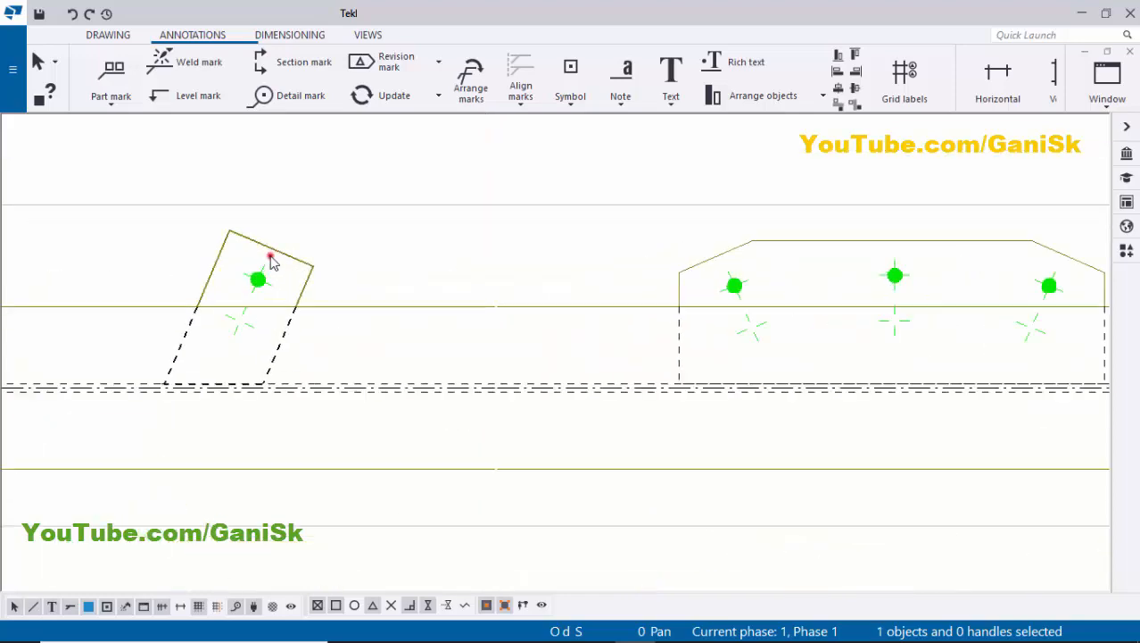
{"action": "right_click", "coordinate": [281, 259]}
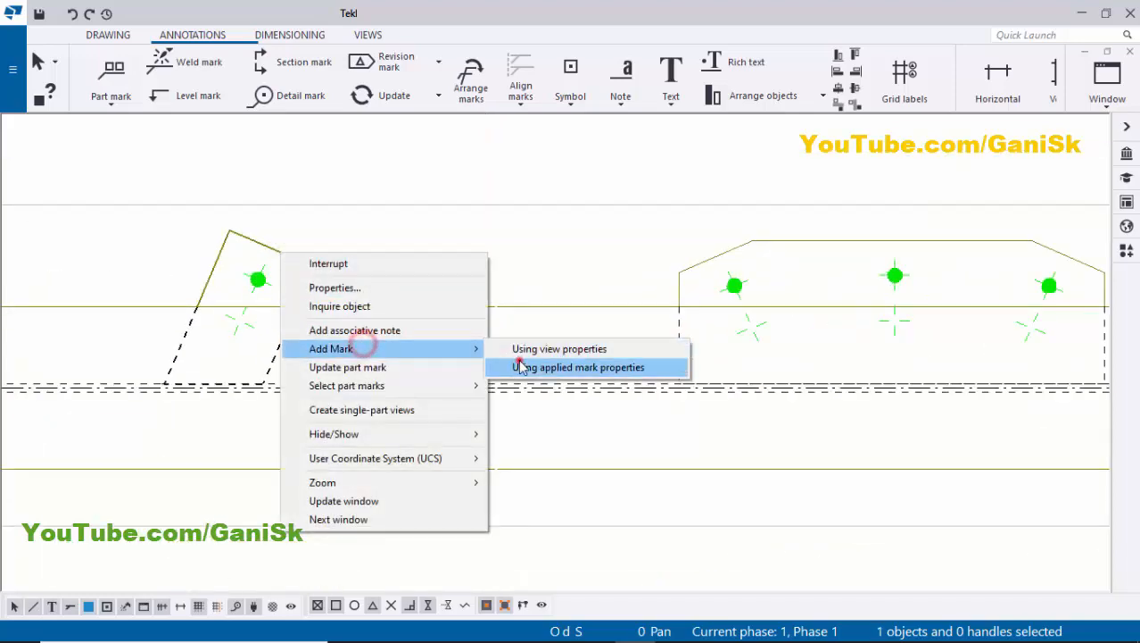
{"action": "left_click", "coordinate": [522, 368]}
{"action": "scroll", "coordinate": [286, 286], "scroll_direction": "up", "scroll_amount": 2}
{"action": "left_click", "coordinate": [225, 290]}
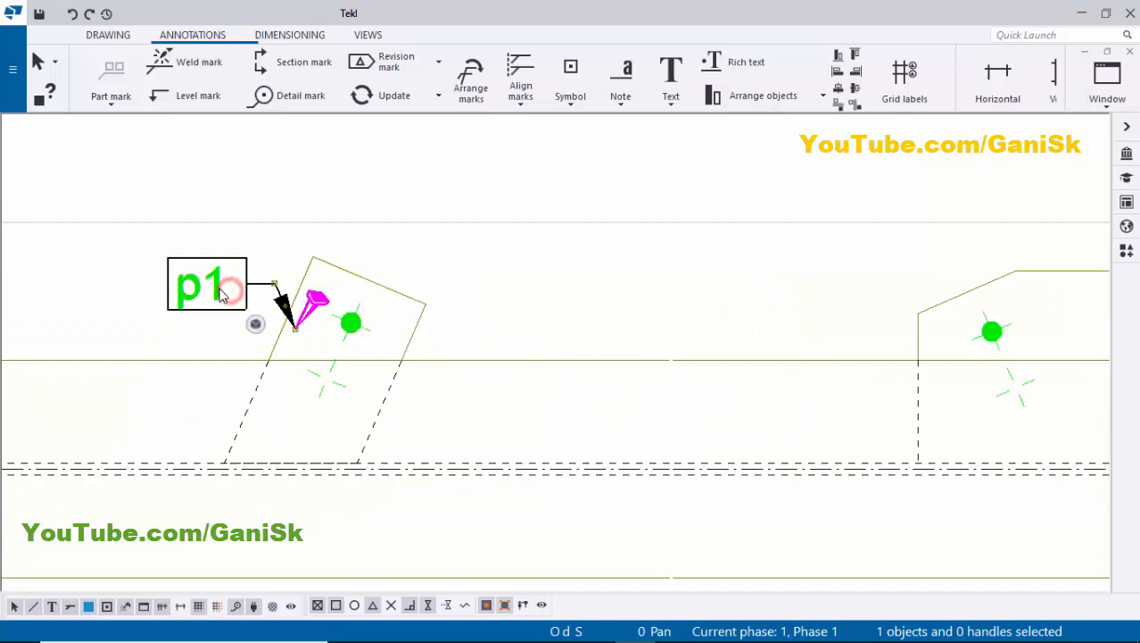
{"action": "left_click_drag", "start_coordinate": [233, 282], "coordinate": [504, 288]}
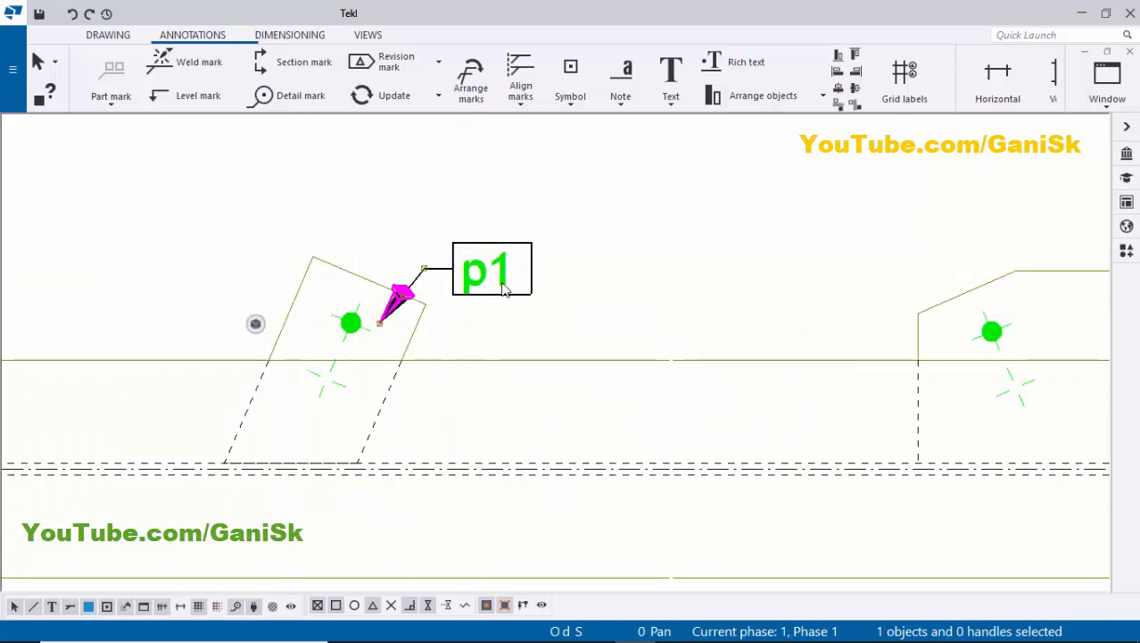
Add a part mark to the long middle plate using applied mark properties and place it beyond the plate's upper right corner
{"action": "middle_click_drag", "start_coordinate": [521, 295], "coordinate": [285, 291]}
{"action": "scroll", "coordinate": [430, 286], "scroll_direction": "down", "scroll_amount": 2}
{"action": "scroll", "coordinate": [712, 295], "scroll_direction": "up", "scroll_amount": 2}
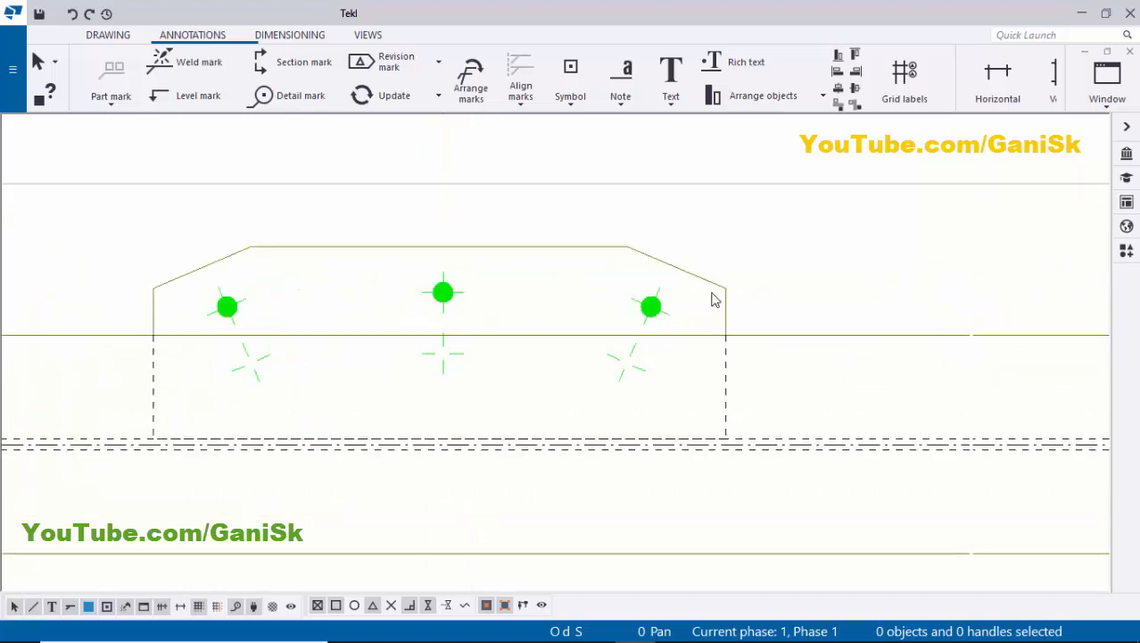
{"action": "right_click", "coordinate": [686, 288]}
{"action": "mouse_move", "coordinate": [852, 372]}
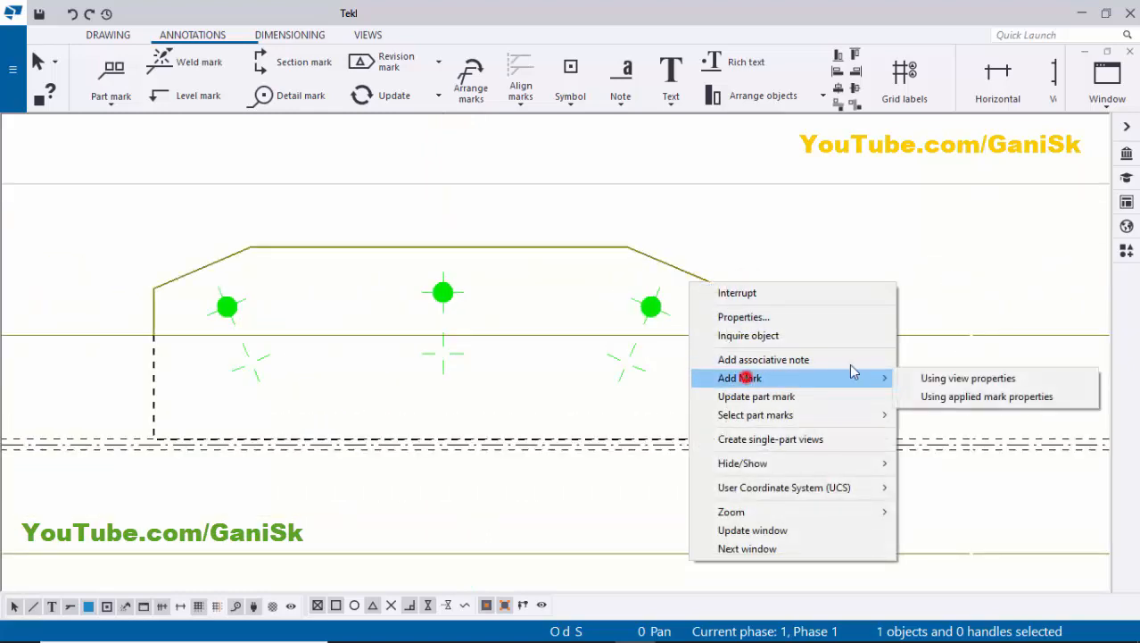
{"action": "left_click", "coordinate": [936, 401]}
{"action": "scroll", "coordinate": [731, 304], "scroll_direction": "down", "scroll_amount": 1}
{"action": "middle_click_drag", "start_coordinate": [256, 277], "coordinate": [125, 295]}
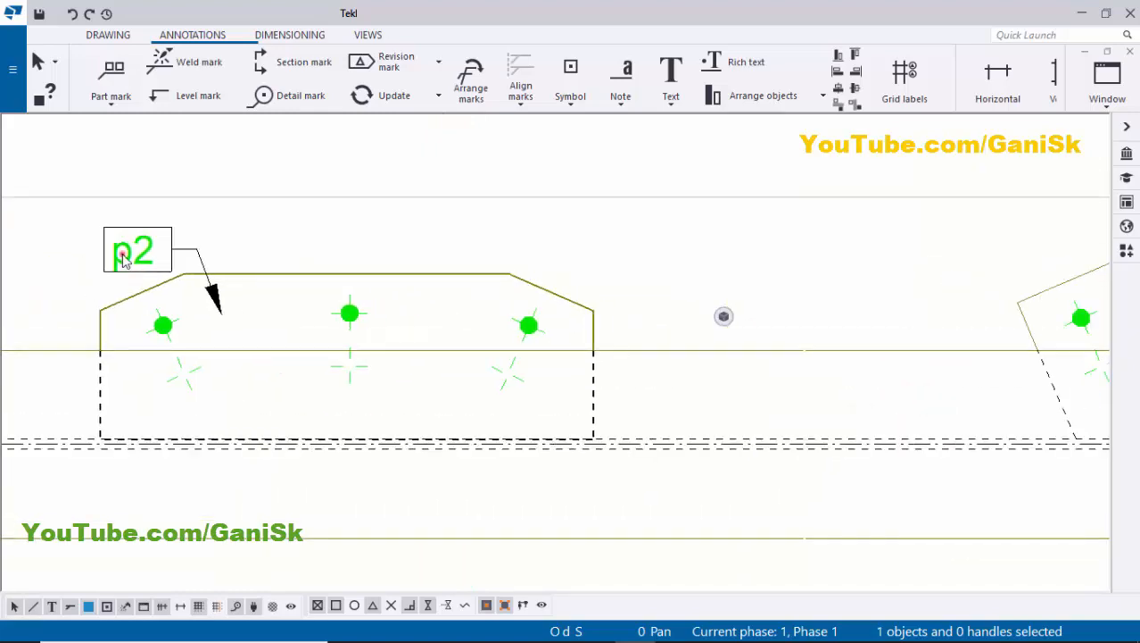
{"action": "left_click_drag", "start_coordinate": [124, 256], "coordinate": [639, 265]}
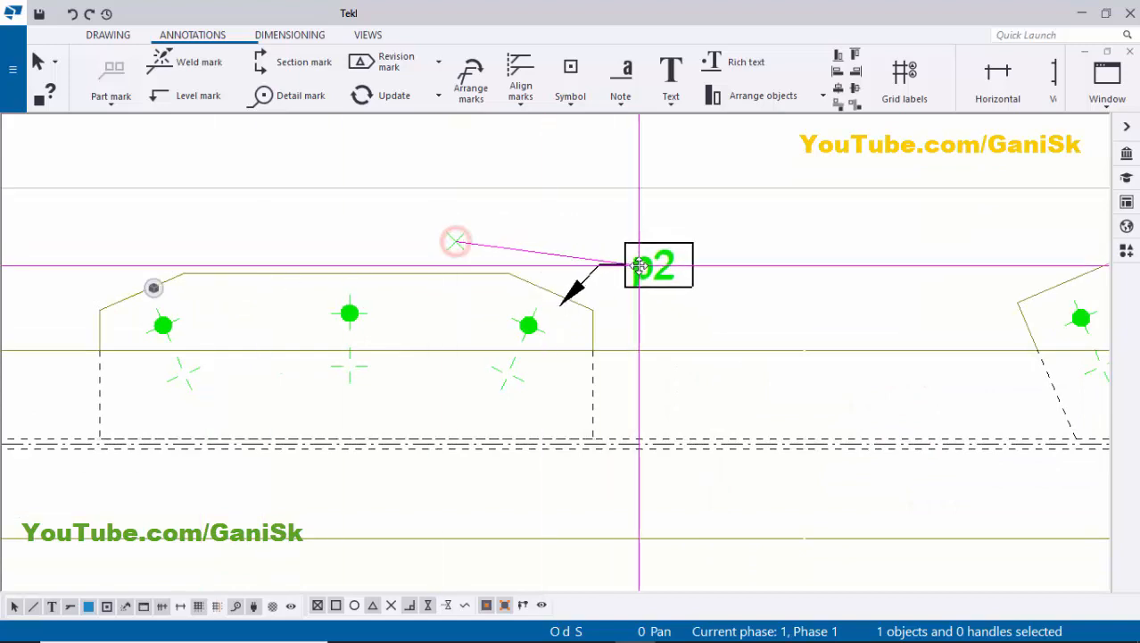
{"action": "left_click", "coordinate": [742, 284]}
Add a part mark to the sloped plate farthest from the base plate using applied mark properties, and place it at the plate's upper left
{"action": "scroll", "coordinate": [714, 281], "scroll_direction": "down", "scroll_amount": 1}
{"action": "middle_click_drag", "start_coordinate": [598, 276], "coordinate": [232, 281]}
{"action": "scroll", "coordinate": [718, 301], "scroll_direction": "up", "scroll_amount": 2}
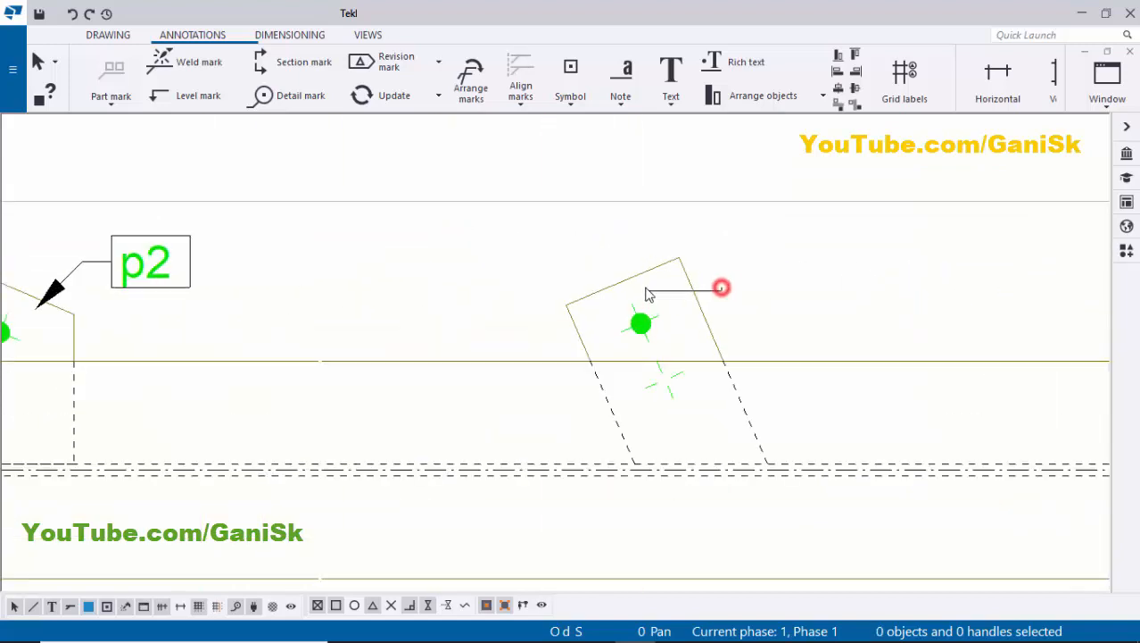
{"action": "right_click", "coordinate": [658, 279]}
{"action": "left_click", "coordinate": [910, 396]}
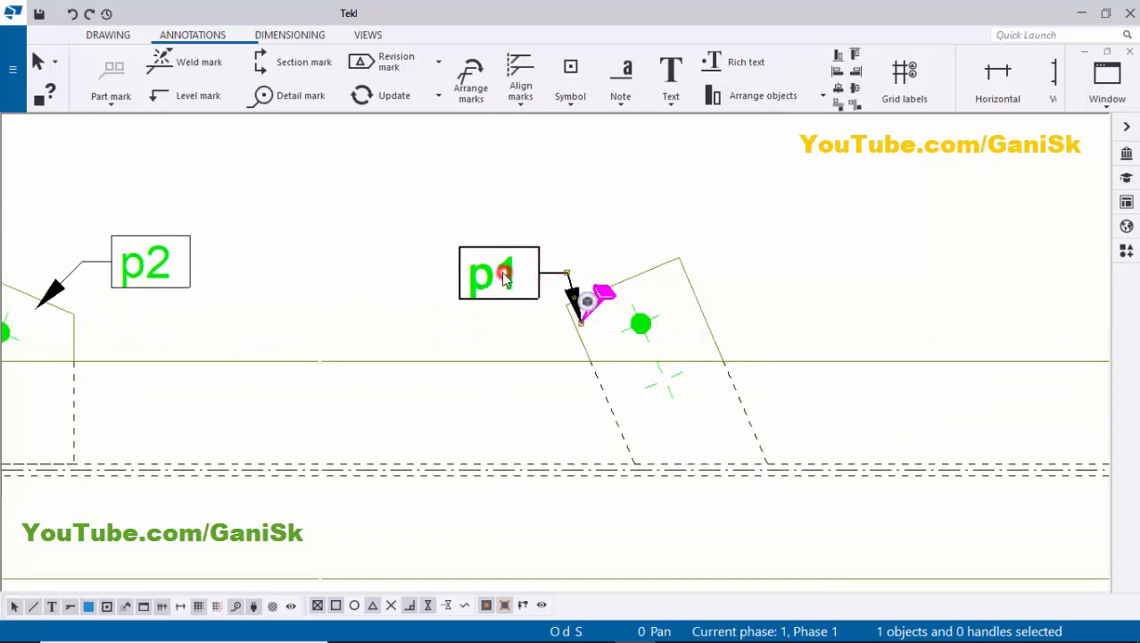
{"action": "left_click", "coordinate": [443, 129]}
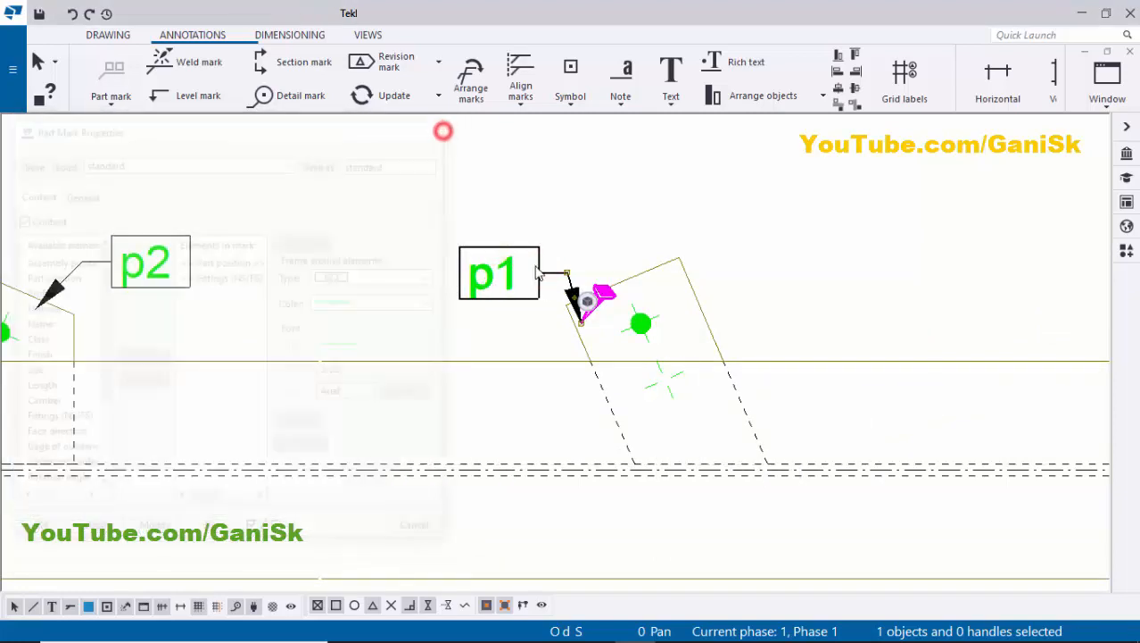
{"action": "mouse_move", "coordinate": [501, 264]}
{"action": "left_mouse_down"}
{"action": "mouse_move", "coordinate": [523, 241]}
{"action": "mouse_move", "coordinate": [502, 251]}
{"action": "left_mouse_up"}
{"action": "left_click", "coordinate": [354, 290]}
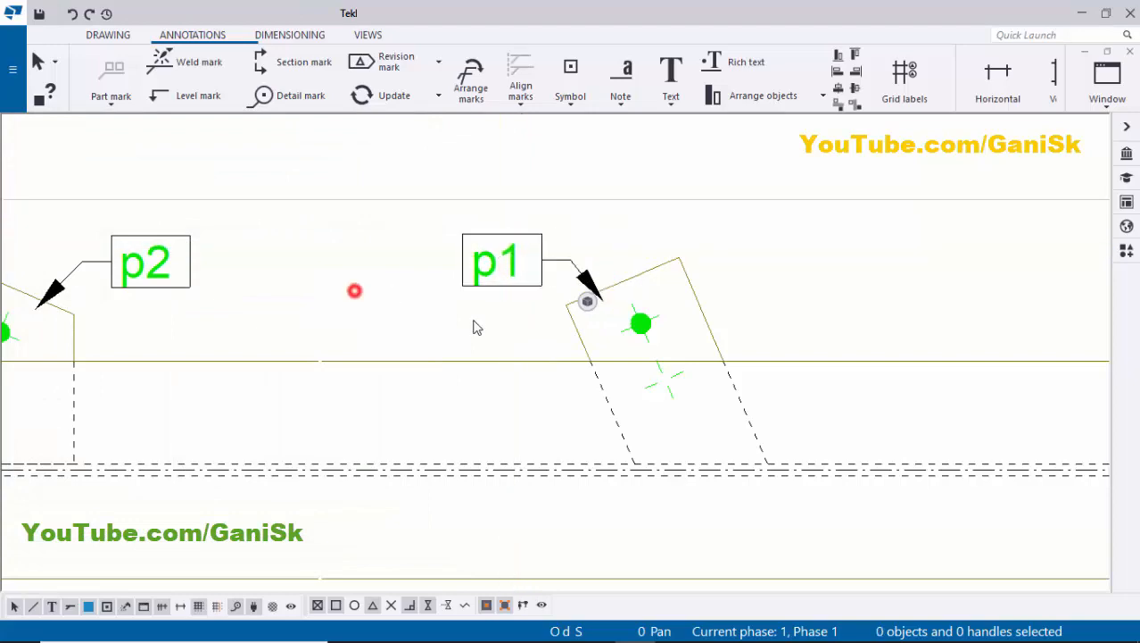
Add a part mark to the column using applied mark properties and place it above the upper edge between the first two plates
{"action": "scroll", "coordinate": [474, 325], "scroll_direction": "down", "scroll_amount": 4}
{"action": "mouse_move", "coordinate": [426, 326]}
{"action": "middle_mouse_down"}
{"action": "mouse_move", "coordinate": [438, 298]}
{"action": "mouse_move", "coordinate": [667, 295]}
{"action": "middle_mouse_up"}
{"action": "middle_click_drag", "start_coordinate": [198, 339], "coordinate": [376, 327]}
{"action": "scroll", "coordinate": [376, 299], "scroll_direction": "up", "scroll_amount": 4}
{"action": "left_click", "coordinate": [474, 283]}
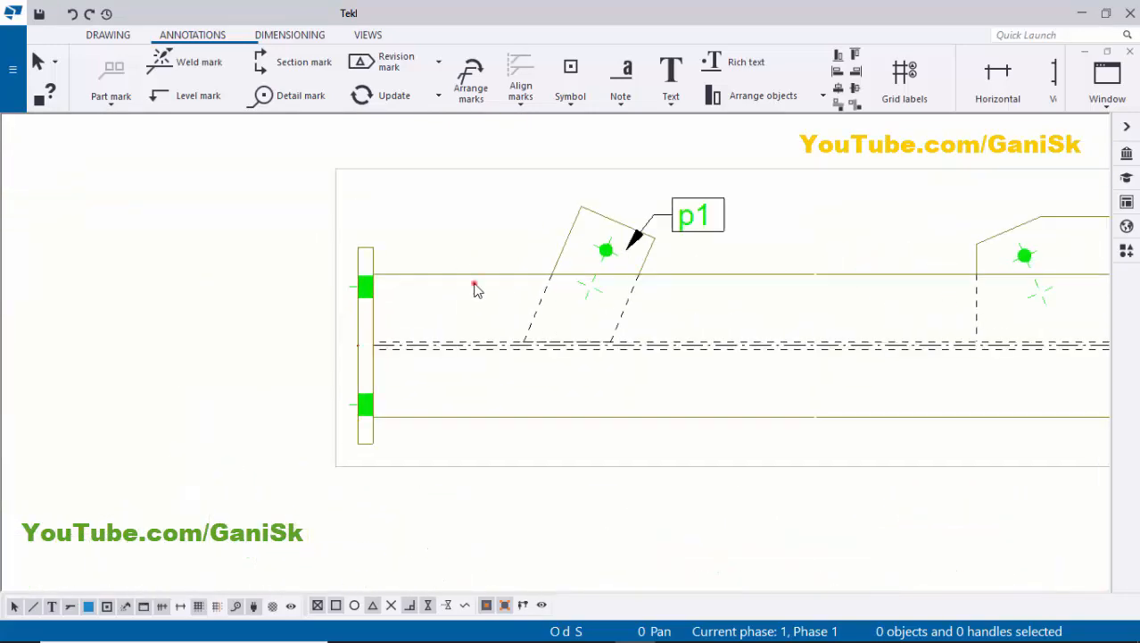
{"action": "right_click", "coordinate": [454, 248]}
{"action": "mouse_move", "coordinate": [489, 337]}
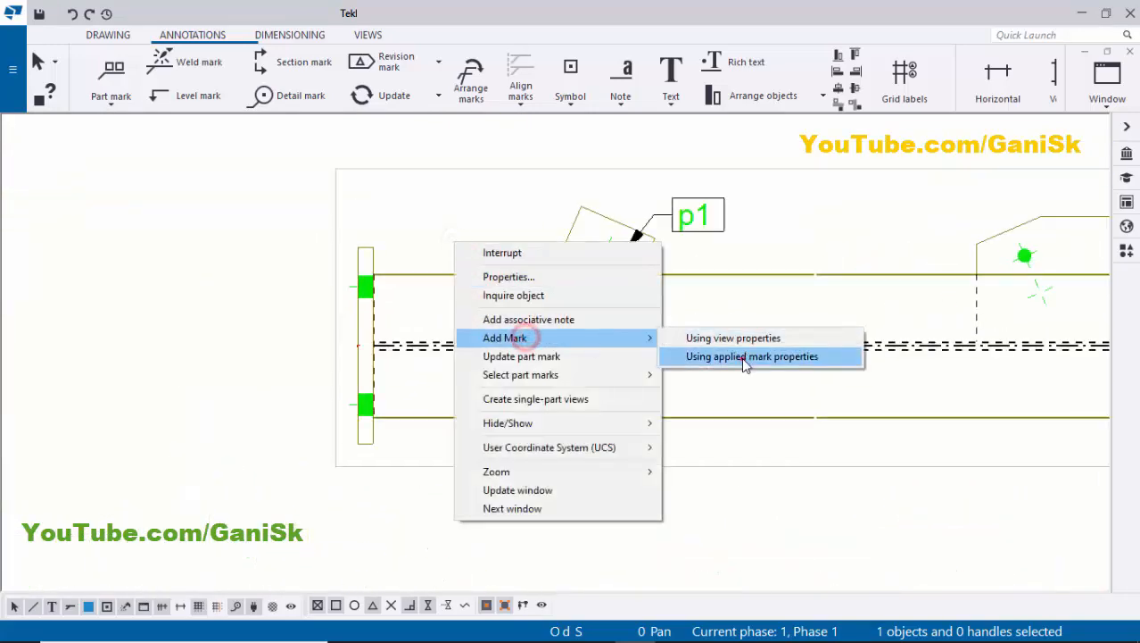
{"action": "left_click", "coordinate": [742, 357]}
{"action": "left_click", "coordinate": [401, 319]}
{"action": "left_click_drag", "start_coordinate": [402, 319], "coordinate": [845, 252]}
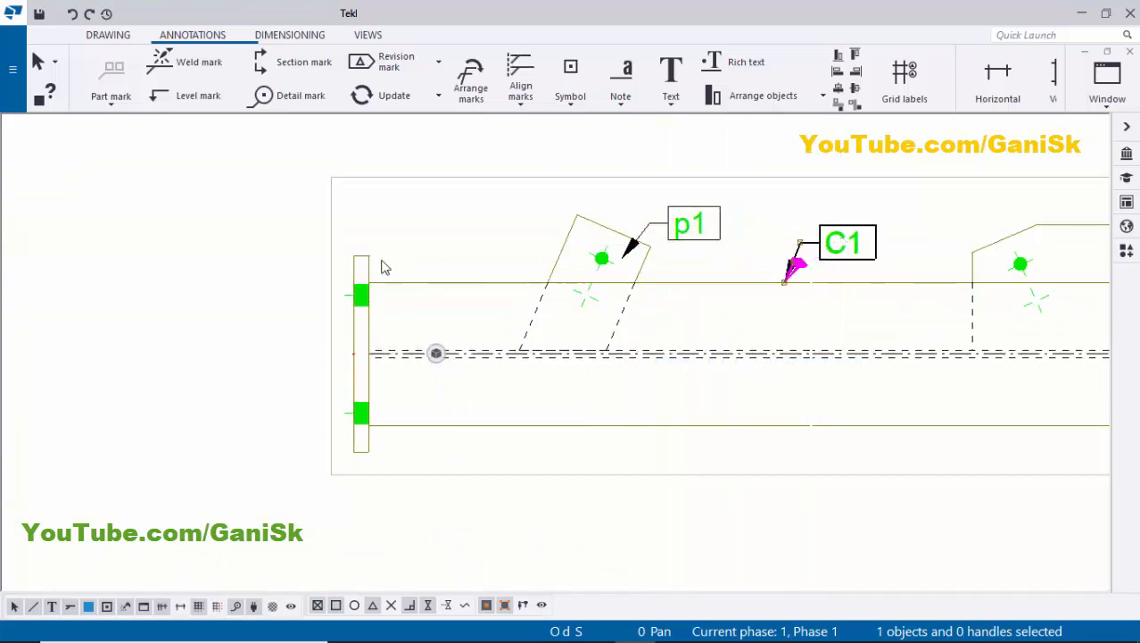
Add a part mark to the base plate using applied mark properties and place it outside the column, left of the plate
{"action": "right_click", "coordinate": [354, 264]}
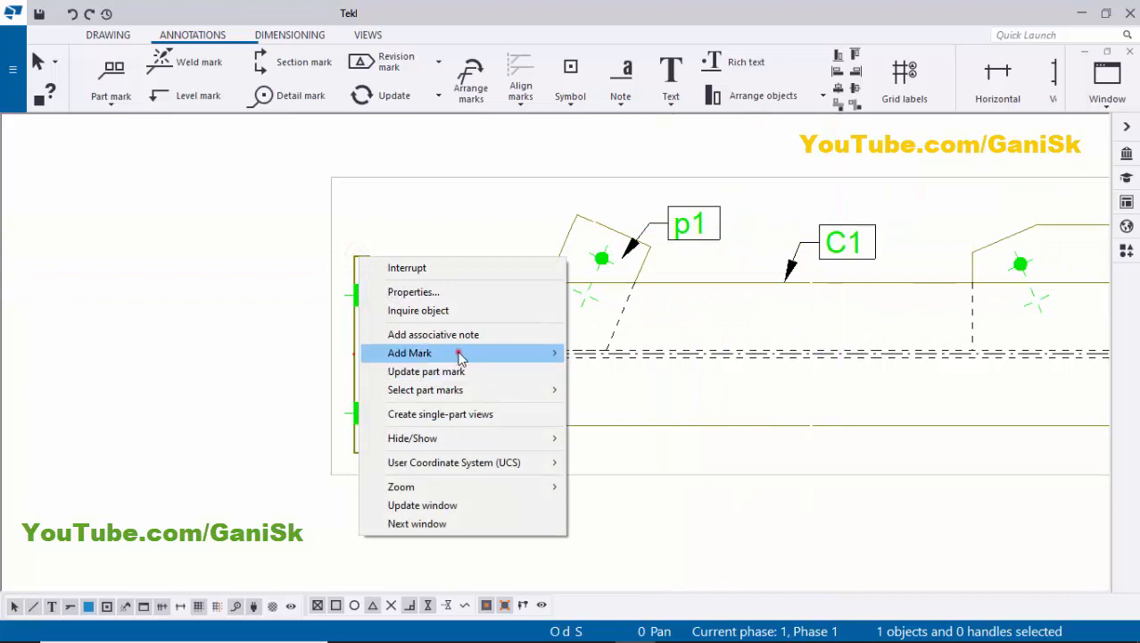
{"action": "mouse_move", "coordinate": [460, 355]}
{"action": "left_click", "coordinate": [635, 373]}
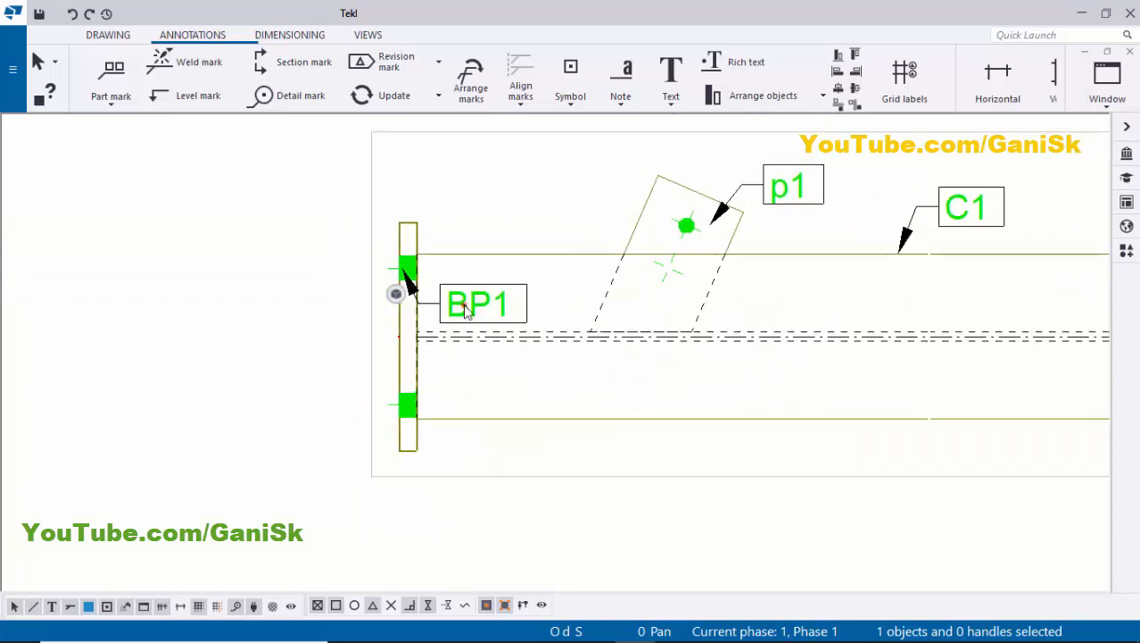
{"action": "left_click_drag", "start_coordinate": [487, 319], "coordinate": [307, 358]}
{"action": "left_click", "coordinate": [204, 273]}
Examine the new part marks on the base plate, column and plates in the upper view
{"action": "scroll", "coordinate": [204, 274], "scroll_direction": "down", "scroll_amount": 4}
{"action": "middle_click_drag", "start_coordinate": [570, 312], "coordinate": [392, 320]}
{"action": "scroll", "coordinate": [374, 305], "scroll_direction": "up", "scroll_amount": 2}
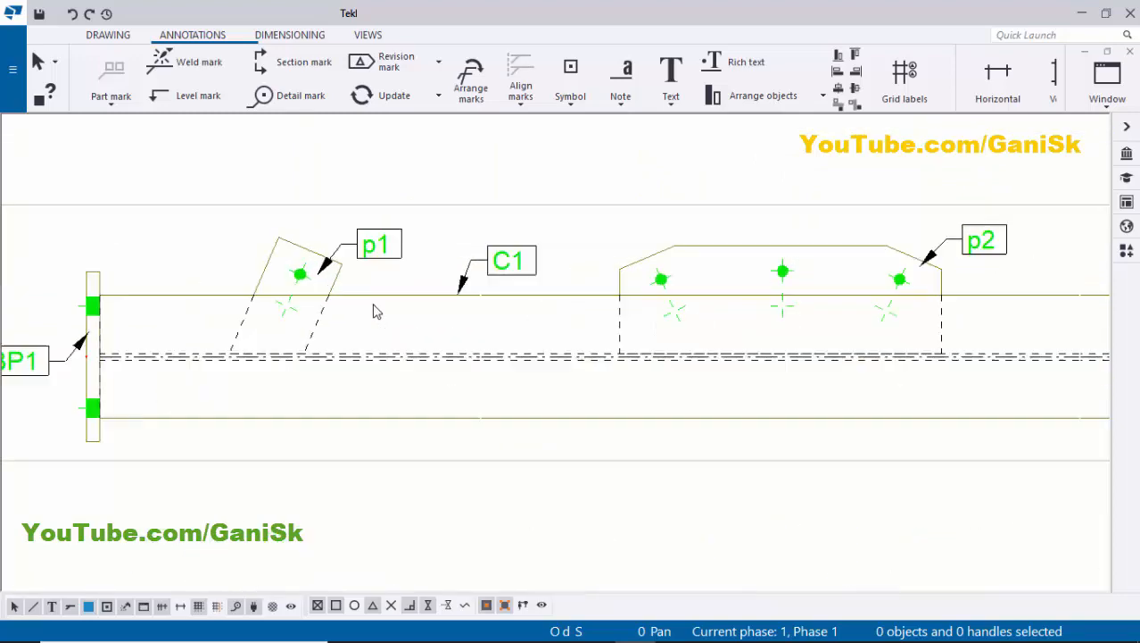
{"action": "scroll", "coordinate": [317, 251], "scroll_direction": "down", "scroll_amount": 4}
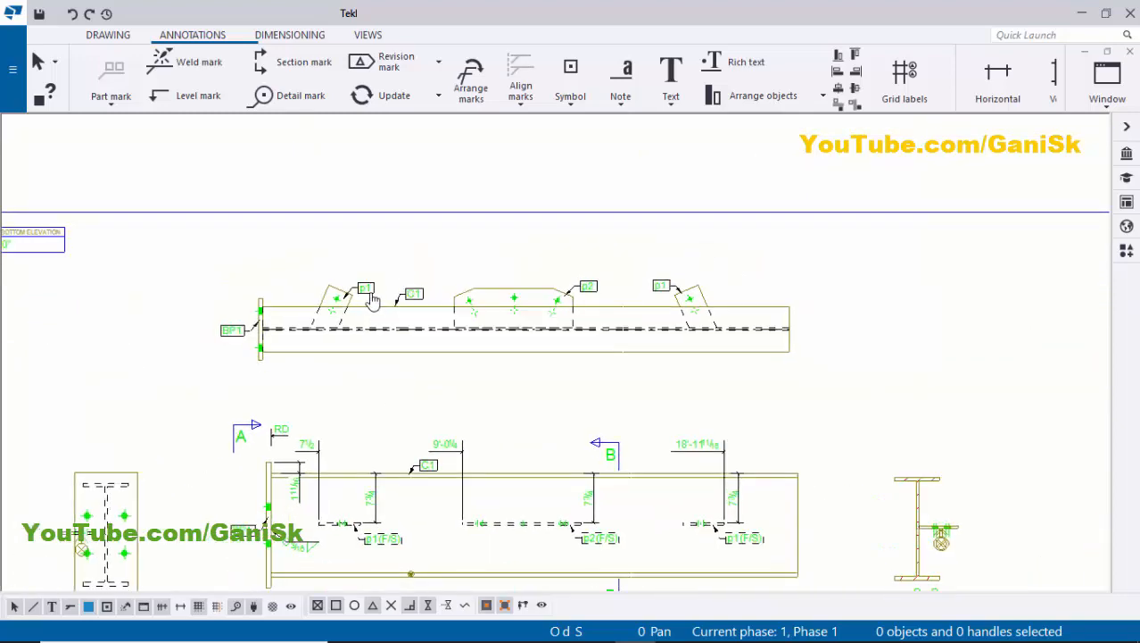
{"action": "scroll", "coordinate": [308, 421], "scroll_direction": "up", "scroll_amount": 3}
{"action": "scroll", "coordinate": [314, 414], "scroll_direction": "down", "scroll_amount": 4}
{"action": "scroll", "coordinate": [300, 262], "scroll_direction": "up", "scroll_amount": 4}
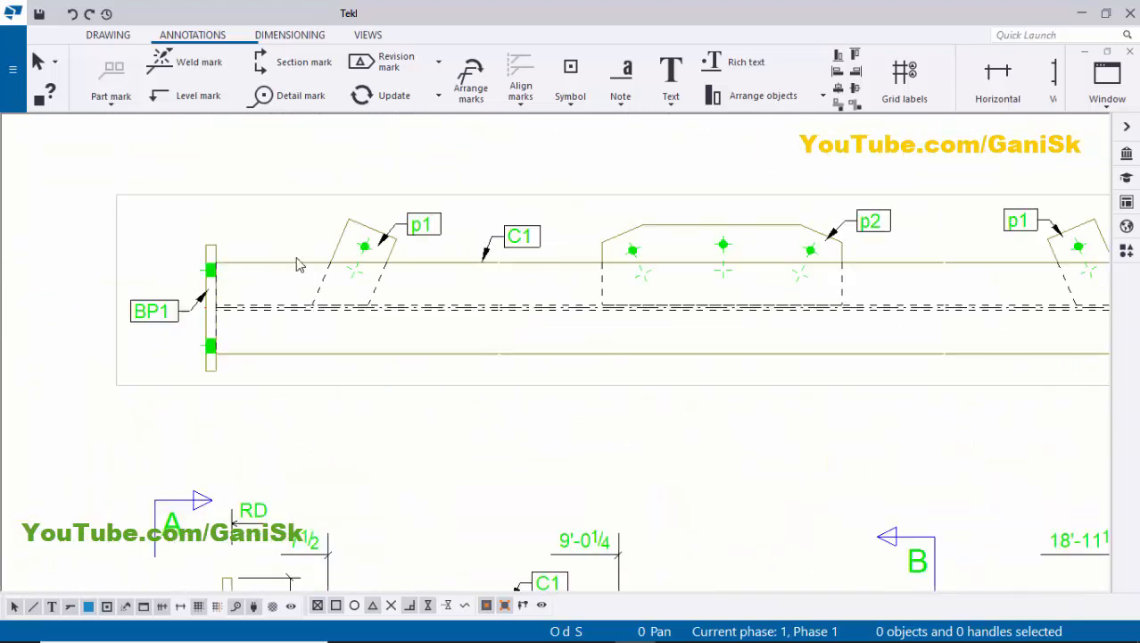
Start a horizontal dimension in the upper view from the base plate's inner face to the first p1 plate's lower left corner
{"action": "middle_click_drag", "start_coordinate": [301, 264], "coordinate": [301, 320]}
{"action": "left_click", "coordinate": [295, 35]}
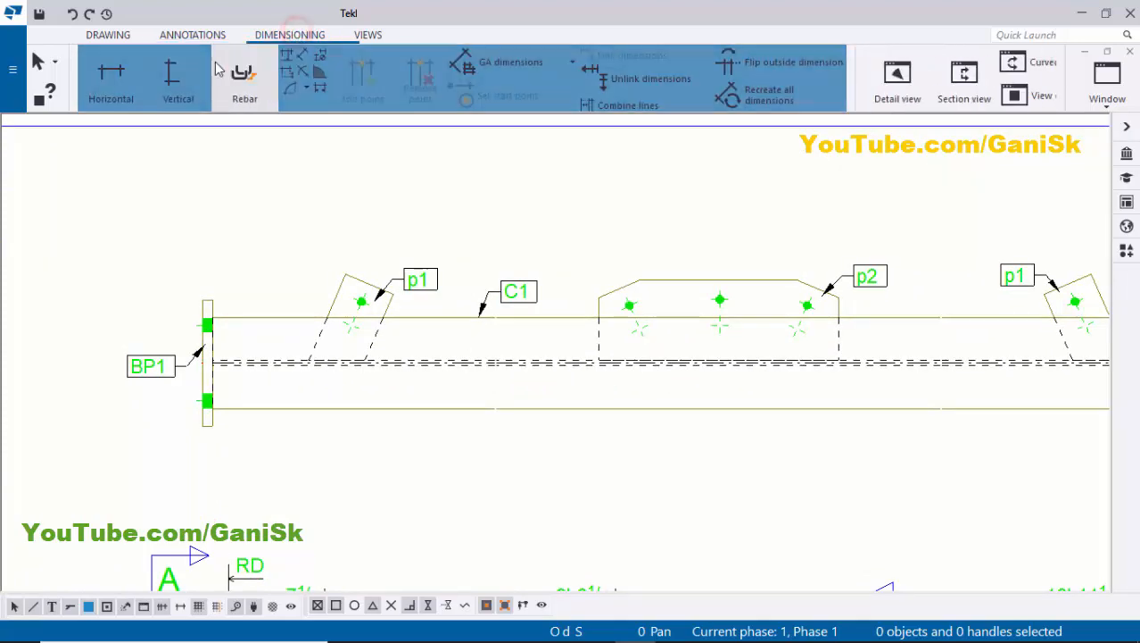
{"action": "left_click", "coordinate": [112, 78]}
{"action": "scroll", "coordinate": [234, 299], "scroll_direction": "up", "scroll_amount": 4}
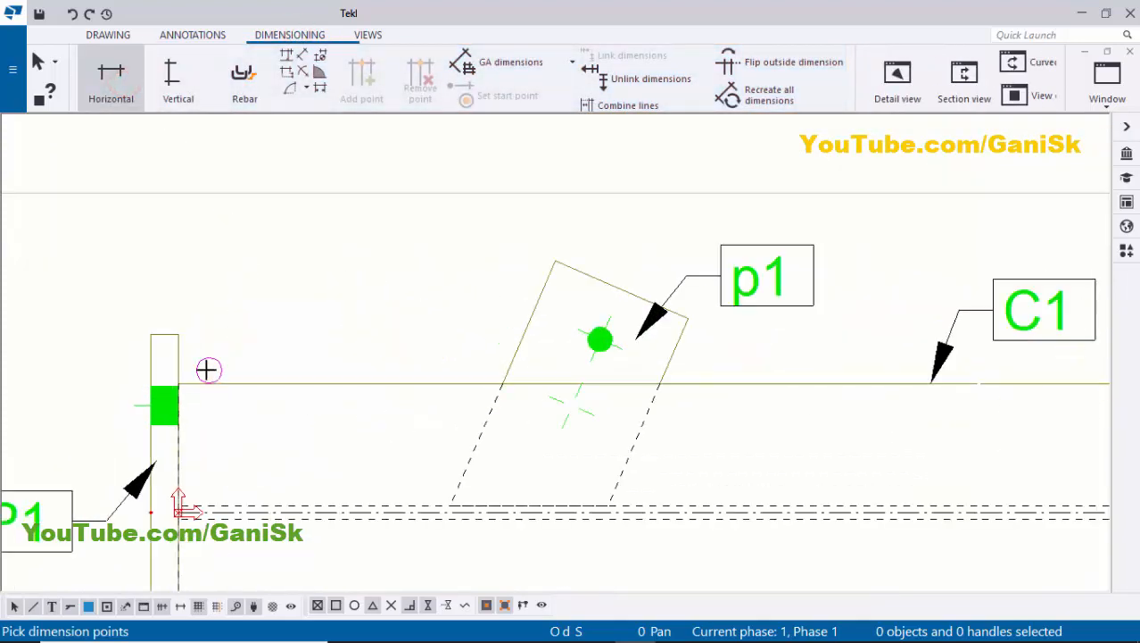
{"action": "scroll", "coordinate": [223, 308], "scroll_direction": "down", "scroll_amount": 3}
{"action": "middle_click_drag", "start_coordinate": [498, 241], "coordinate": [437, 203]}
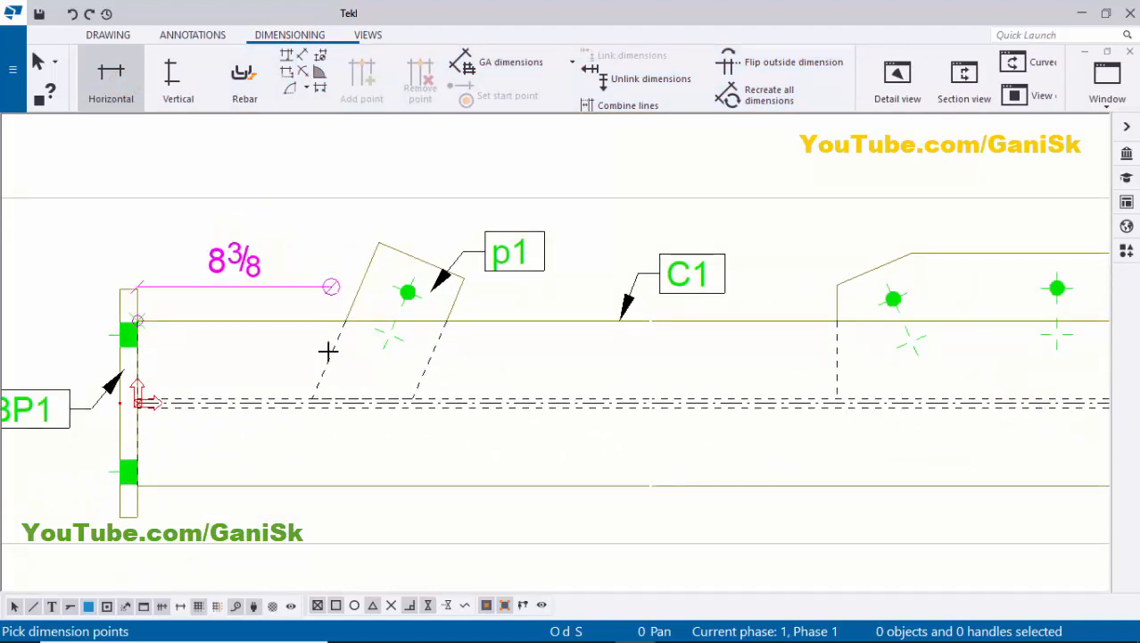
{"action": "scroll", "coordinate": [328, 350], "scroll_direction": "up", "scroll_amount": 1}
{"action": "scroll", "coordinate": [309, 410], "scroll_direction": "up", "scroll_amount": 6}
{"action": "left_click", "coordinate": [316, 417]}
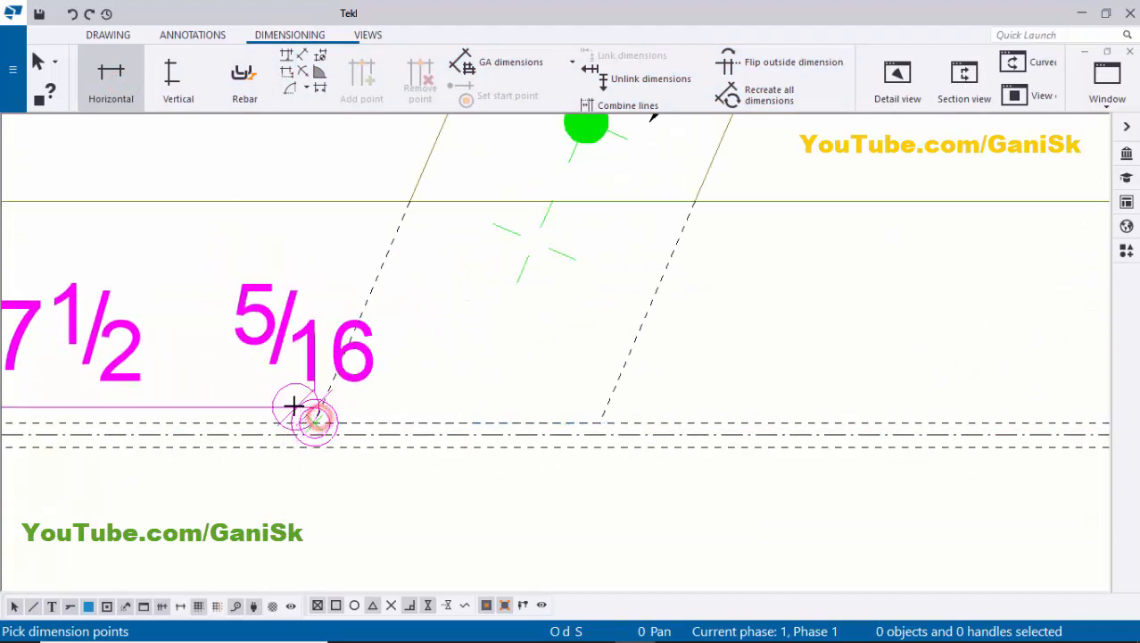
Extend the horizontal dimension to the p2 plate's lower left corner and the last p1 plate's lower right corner, placing the string above the plates
{"action": "scroll", "coordinate": [299, 397], "scroll_direction": "down", "scroll_amount": 4}
{"action": "middle_click_drag", "start_coordinate": [644, 331], "coordinate": [469, 297]}
{"action": "scroll", "coordinate": [482, 299], "scroll_direction": "up", "scroll_amount": 5}
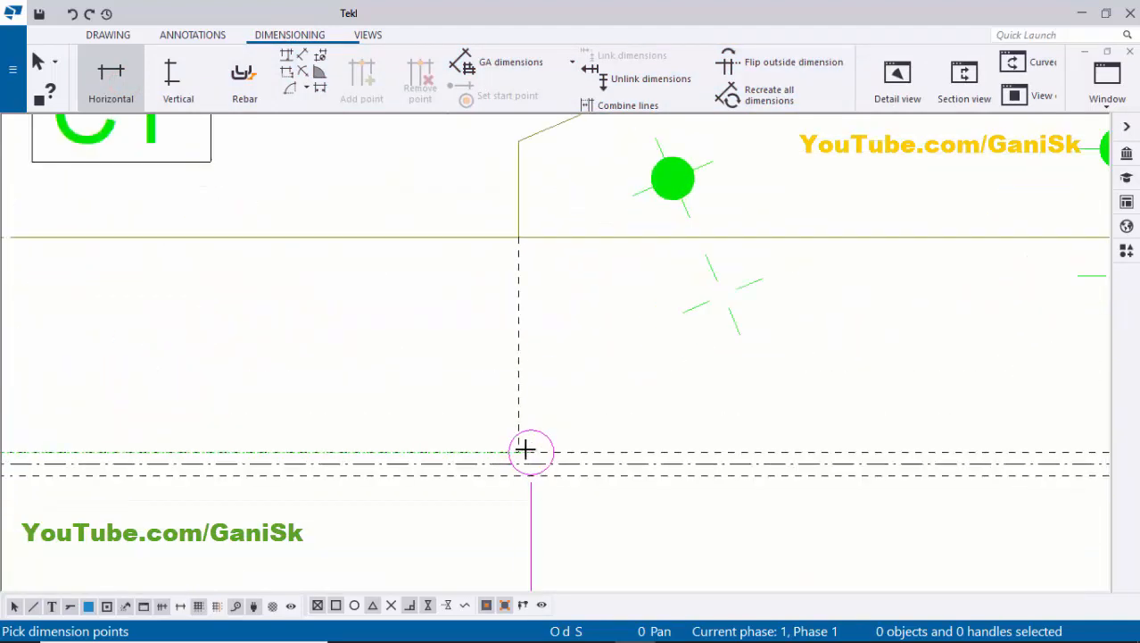
{"action": "left_click", "coordinate": [519, 450]}
{"action": "scroll", "coordinate": [389, 400], "scroll_direction": "down", "scroll_amount": 4}
{"action": "scroll", "coordinate": [730, 390], "scroll_direction": "up", "scroll_amount": 5}
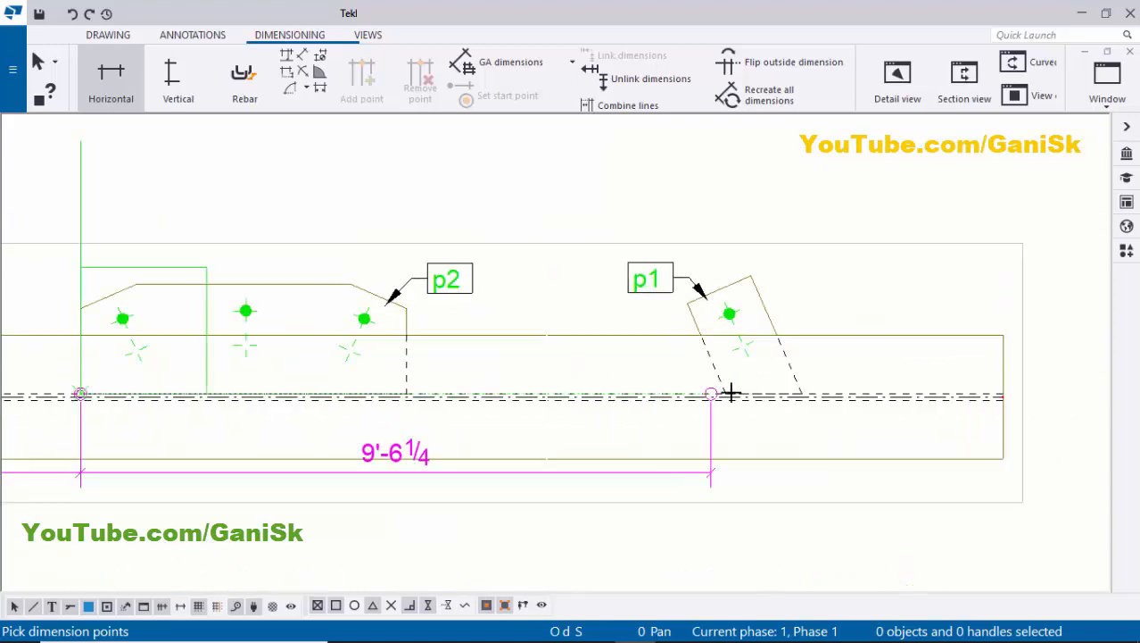
{"action": "left_click", "coordinate": [854, 385]}
{"action": "scroll", "coordinate": [674, 285], "scroll_direction": "down", "scroll_amount": 4}
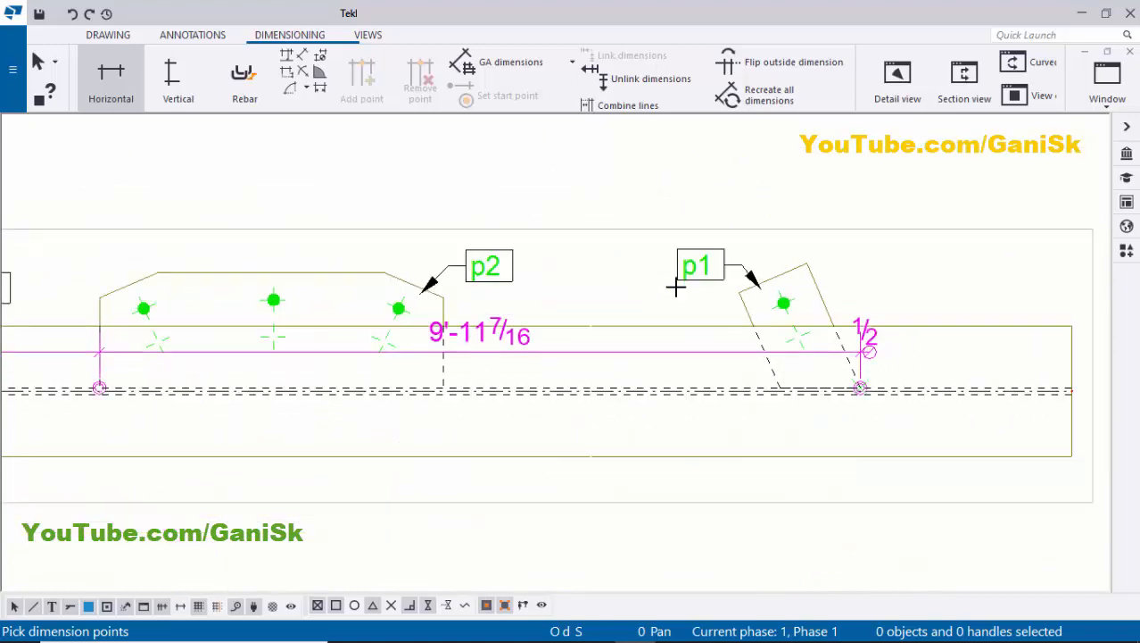
{"action": "left_click", "coordinate": [581, 368]}
{"action": "scroll", "coordinate": [581, 368], "scroll_direction": "down", "scroll_amount": 3}
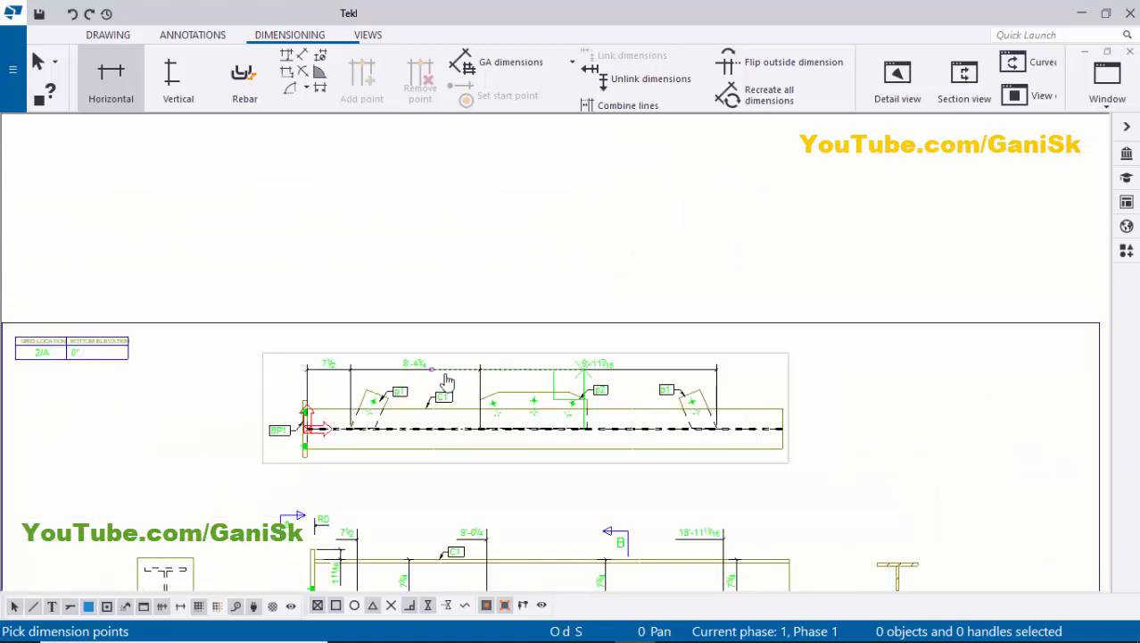
Change the upper view's horizontal dimension string to the running straight dimension type measured from an RD point
{"action": "scroll", "coordinate": [522, 370], "scroll_direction": "up", "scroll_amount": 5}
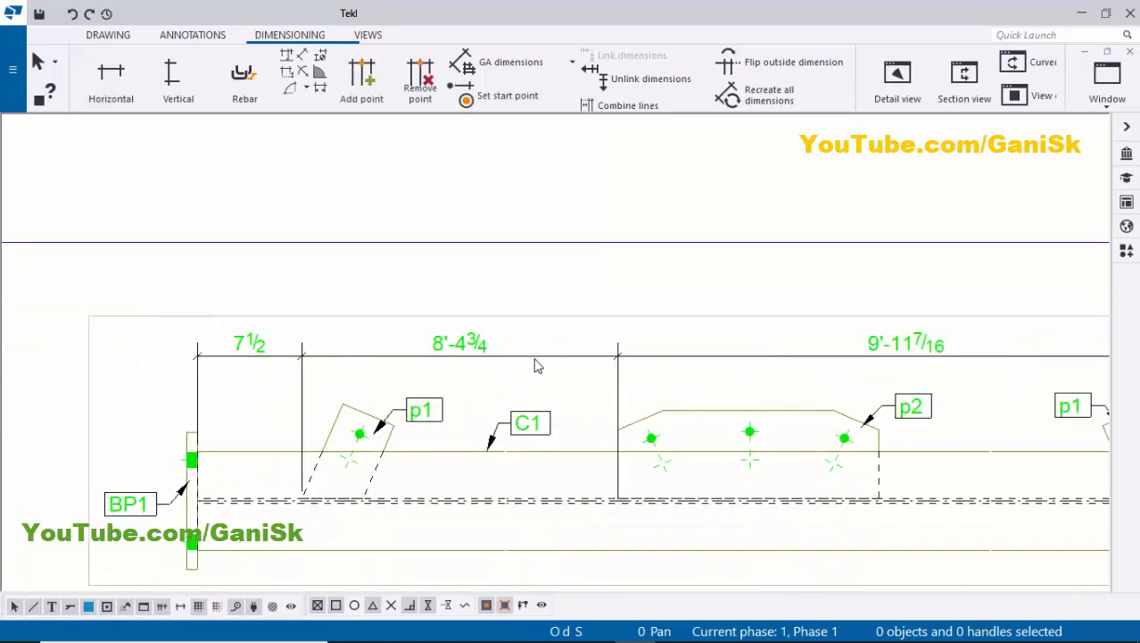
{"action": "double_click", "coordinate": [535, 357]}
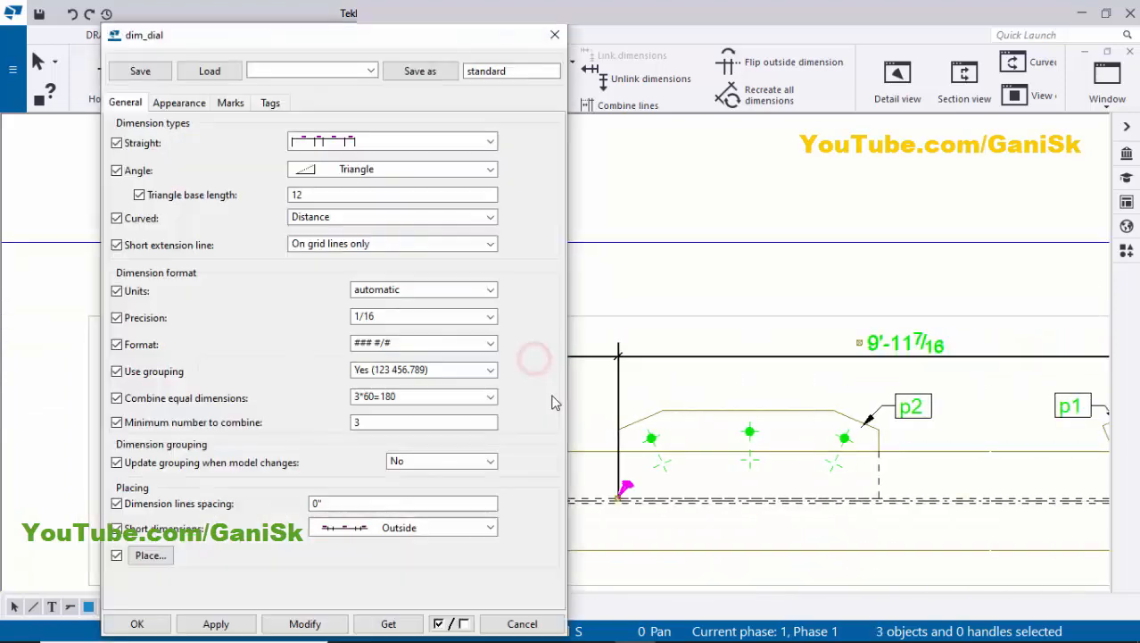
{"action": "left_click", "coordinate": [398, 141]}
{"action": "left_click", "coordinate": [352, 227]}
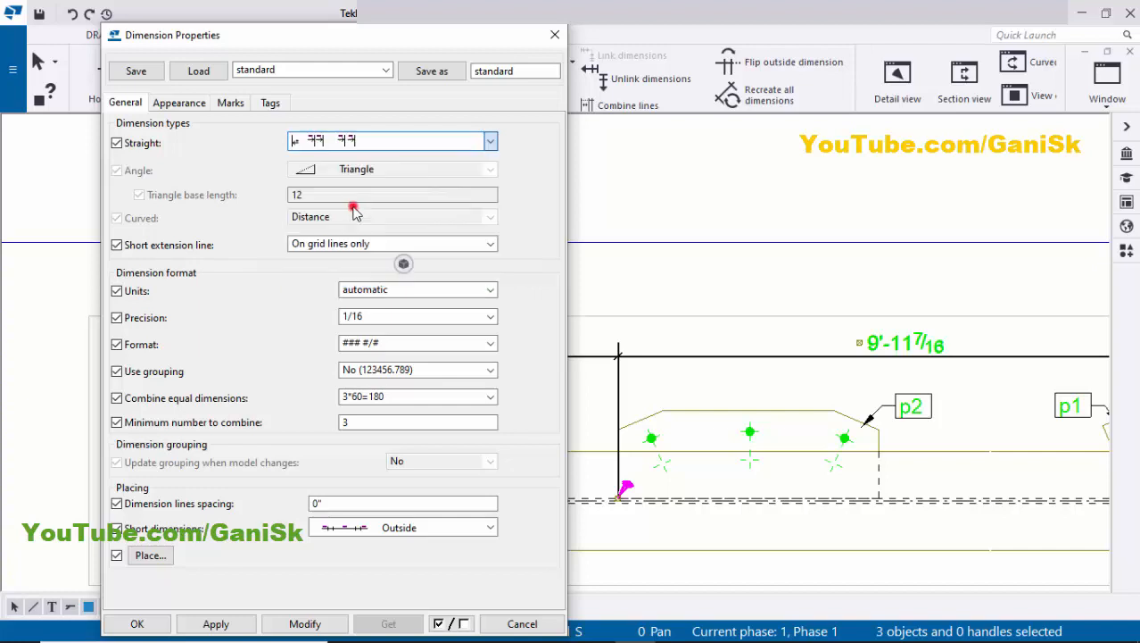
{"action": "left_click", "coordinate": [302, 624]}
{"action": "left_click", "coordinate": [157, 627]}
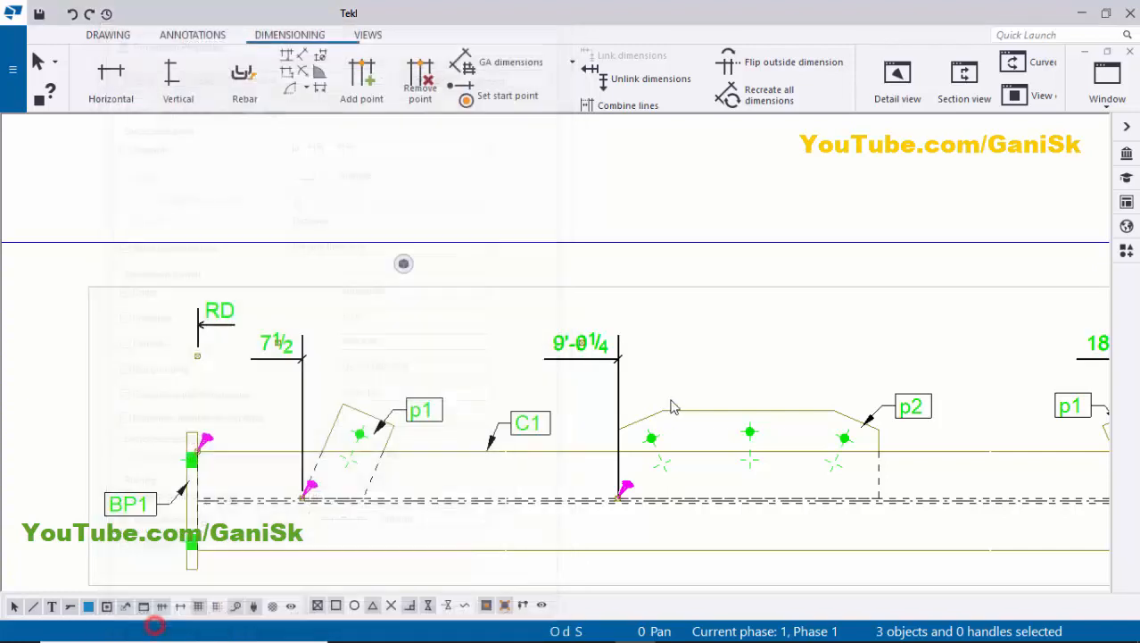
Move the running dimension string down closer to the column and plates in the upper view
{"action": "scroll", "coordinate": [582, 334], "scroll_direction": "down", "scroll_amount": 2}
{"action": "middle_click_drag", "start_coordinate": [583, 337], "coordinate": [539, 327]}
{"action": "scroll", "coordinate": [539, 327], "scroll_direction": "up", "scroll_amount": 3}
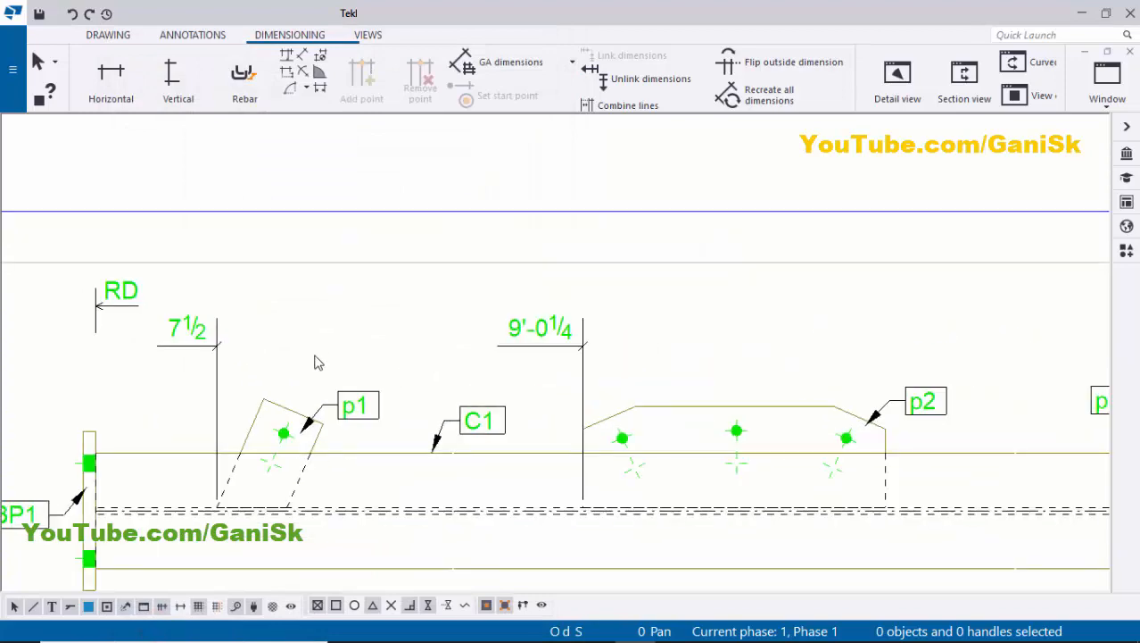
{"action": "left_click", "coordinate": [199, 343]}
{"action": "left_click_drag", "start_coordinate": [194, 336], "coordinate": [193, 375]}
{"action": "left_click", "coordinate": [292, 338]}
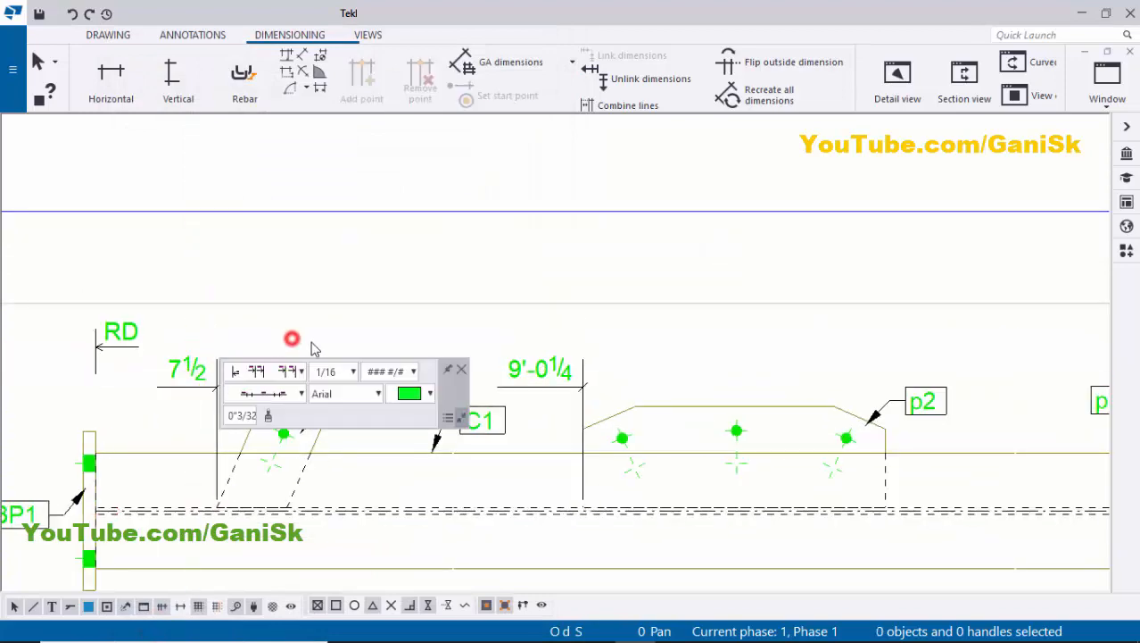
{"action": "scroll", "coordinate": [312, 348], "scroll_direction": "down", "scroll_amount": 2}
{"action": "scroll", "coordinate": [790, 357], "scroll_direction": "up", "scroll_amount": 4}
{"action": "left_click", "coordinate": [785, 352]}
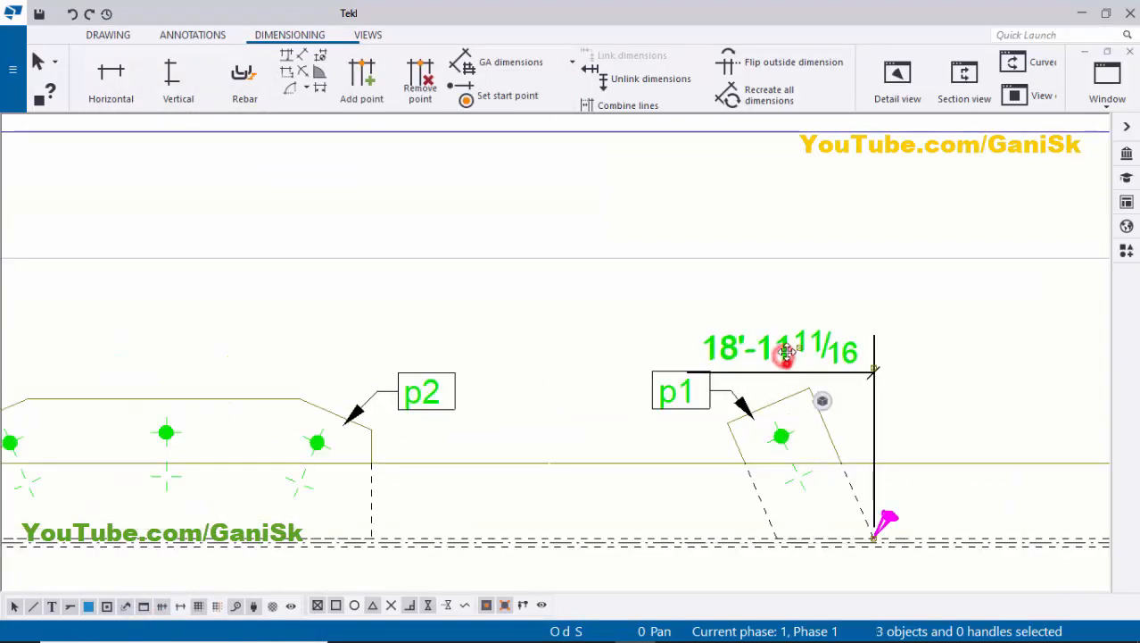
{"action": "left_click", "coordinate": [592, 334]}
{"action": "scroll", "coordinate": [591, 334], "scroll_direction": "down", "scroll_amount": 3}
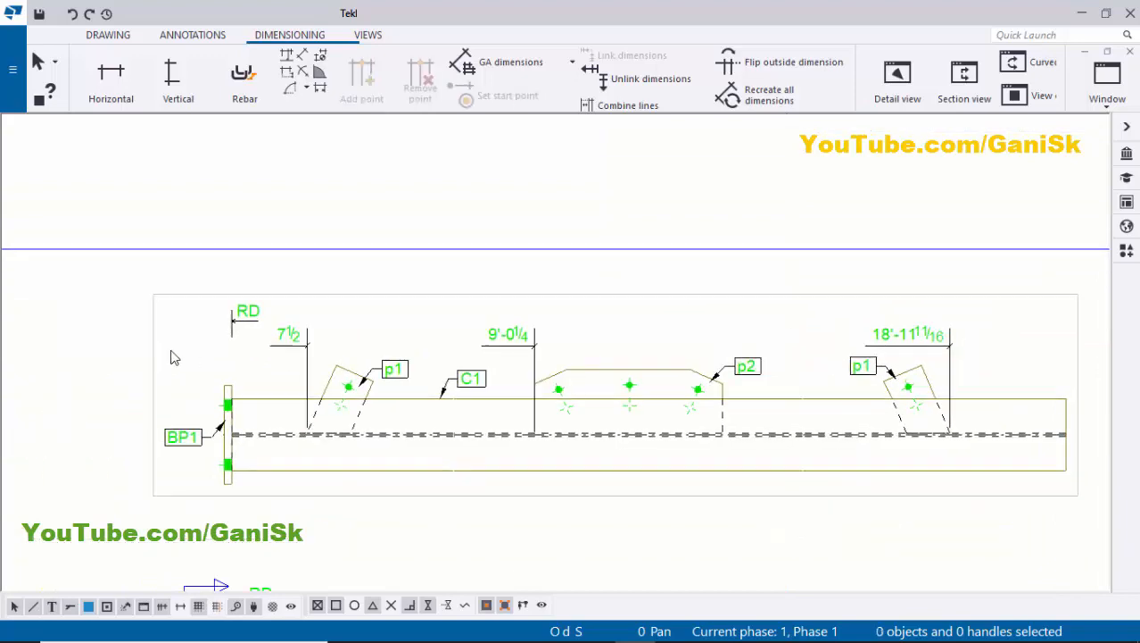
Examine the repositioned running dimensions and the first p1 plate in the upper view
{"action": "scroll", "coordinate": [170, 352], "scroll_direction": "up", "scroll_amount": 2}
{"action": "scroll", "coordinate": [369, 373], "scroll_direction": "down", "scroll_amount": 2}
{"action": "middle_click_drag", "start_coordinate": [583, 423], "coordinate": [506, 367]}
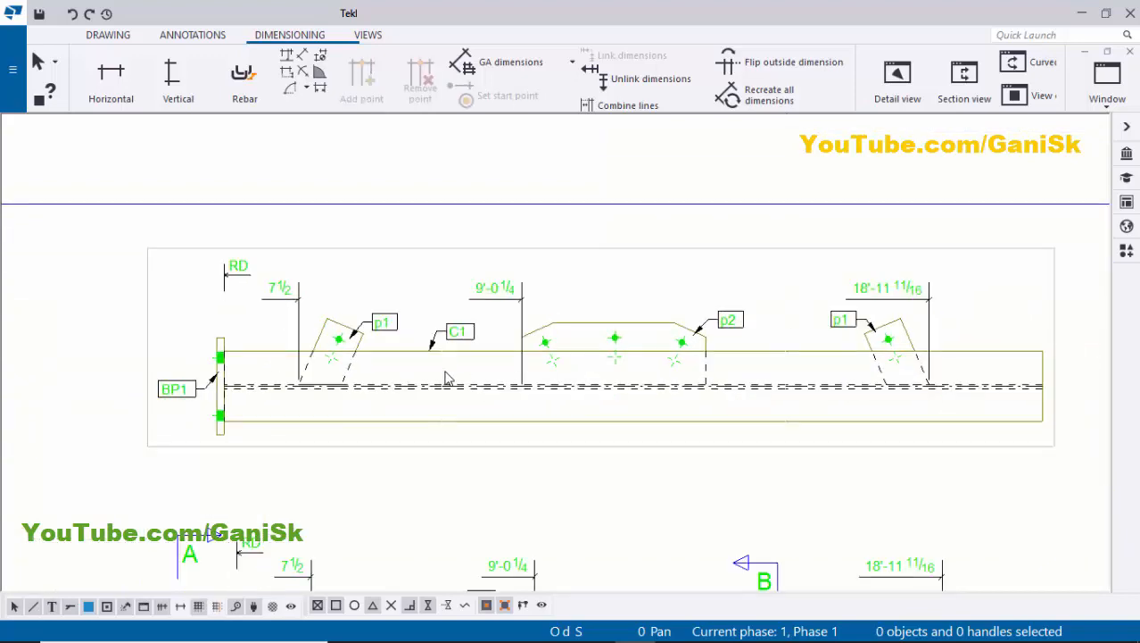
{"action": "scroll", "coordinate": [447, 379], "scroll_direction": "up", "scroll_amount": 2}
{"action": "scroll", "coordinate": [489, 390], "scroll_direction": "down", "scroll_amount": 2}
{"action": "scroll", "coordinate": [369, 356], "scroll_direction": "up", "scroll_amount": 2}
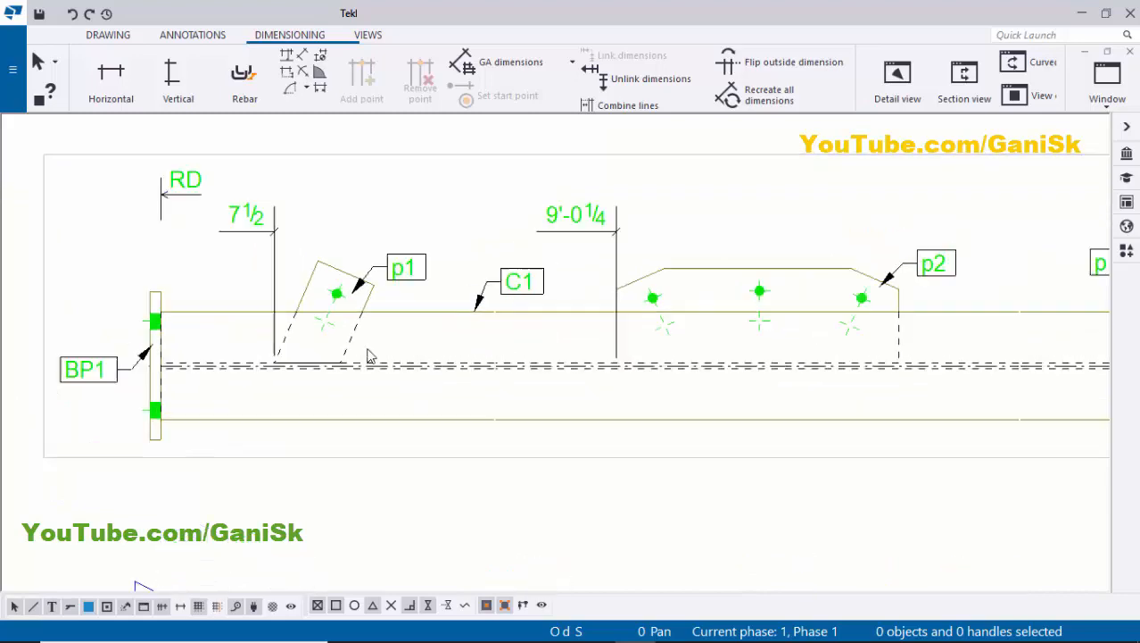
{"action": "scroll", "coordinate": [331, 395], "scroll_direction": "up", "scroll_amount": 3}
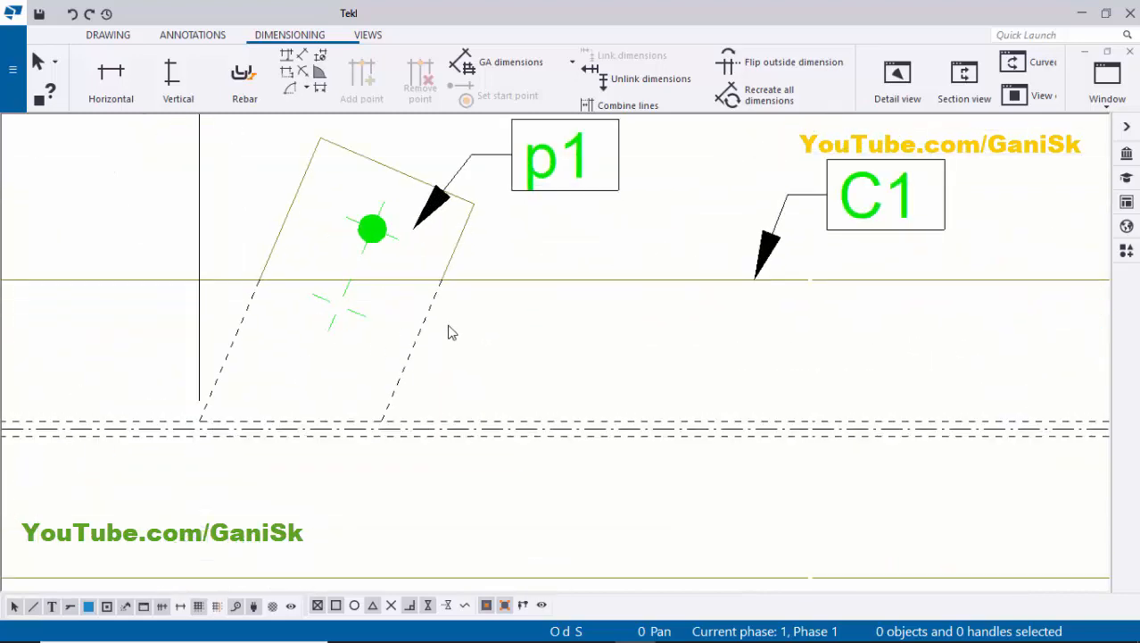
{"action": "middle_click_drag", "start_coordinate": [370, 389], "coordinate": [403, 389]}
Add a weld mark pointing to the lower edge of the first p1 plate in the upper view
{"action": "left_click", "coordinate": [189, 34]}
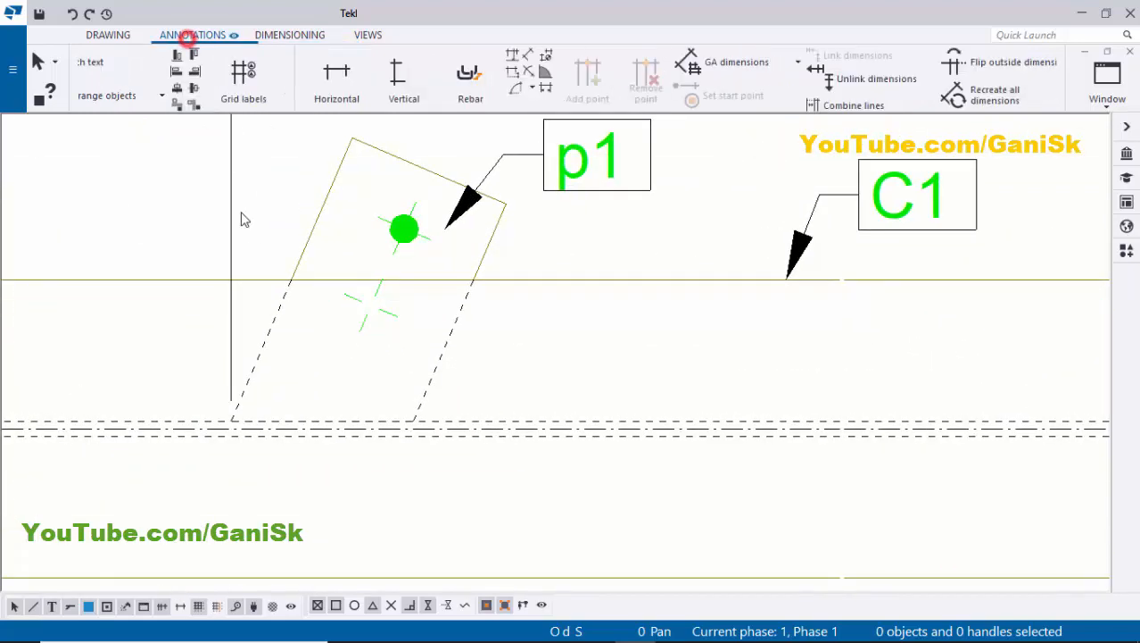
{"action": "left_click", "coordinate": [196, 65]}
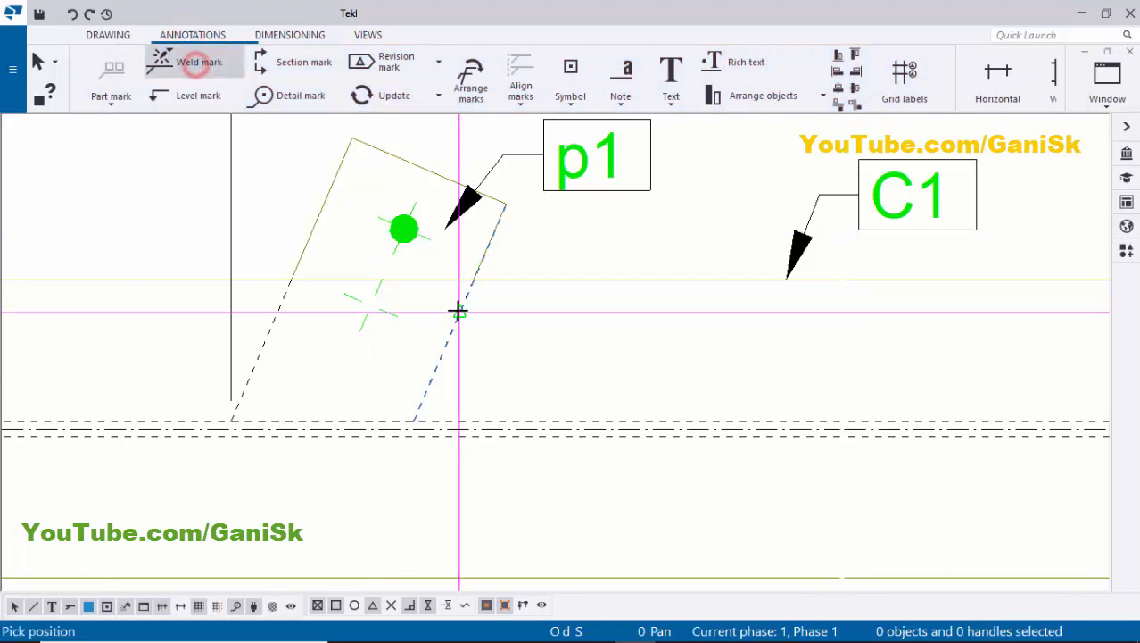
{"action": "middle_click_drag", "start_coordinate": [400, 397], "coordinate": [331, 325]}
{"action": "scroll", "coordinate": [331, 326], "scroll_direction": "up", "scroll_amount": 2}
{"action": "left_click", "coordinate": [307, 326]}
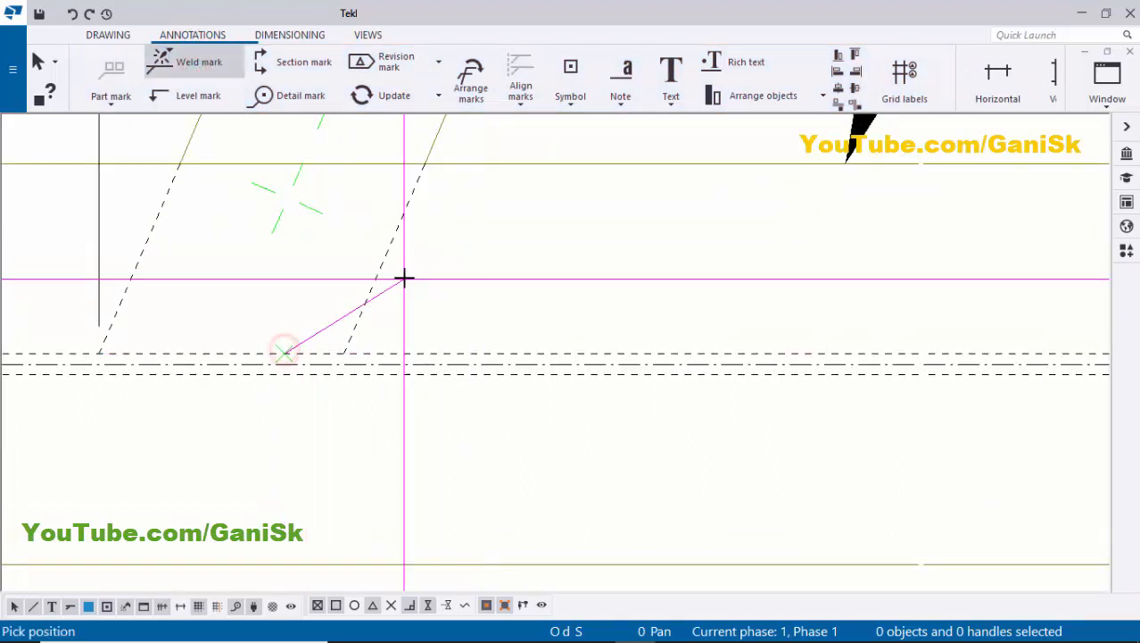
{"action": "left_click", "coordinate": [405, 275]}
{"action": "right_click", "coordinate": [542, 201]}
{"action": "left_click", "coordinate": [589, 211]}
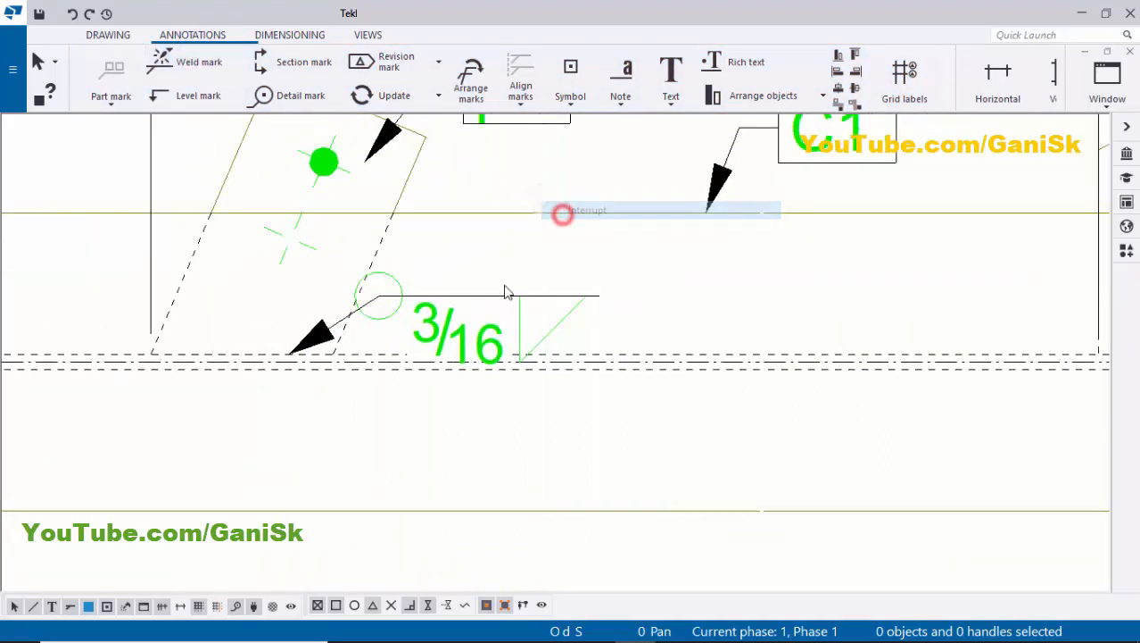
Set the first p1 plate's weld mark to an edge weld without the all-around circle and raise its text off the web lines
{"action": "scroll", "coordinate": [444, 346], "scroll_direction": "up", "scroll_amount": 2}
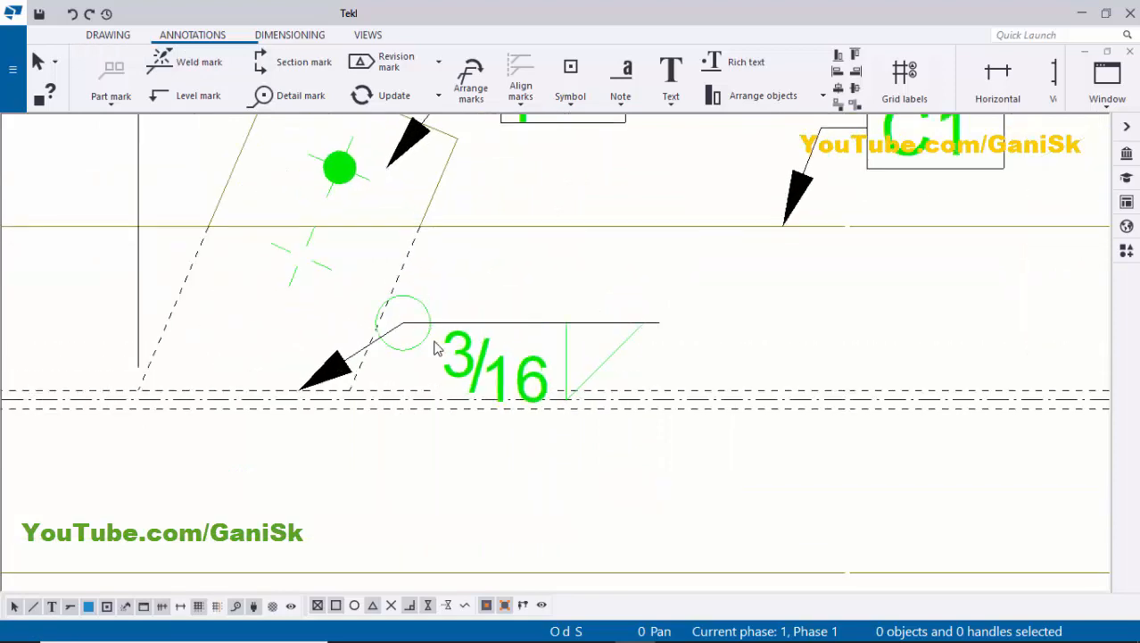
{"action": "double_click", "coordinate": [495, 364]}
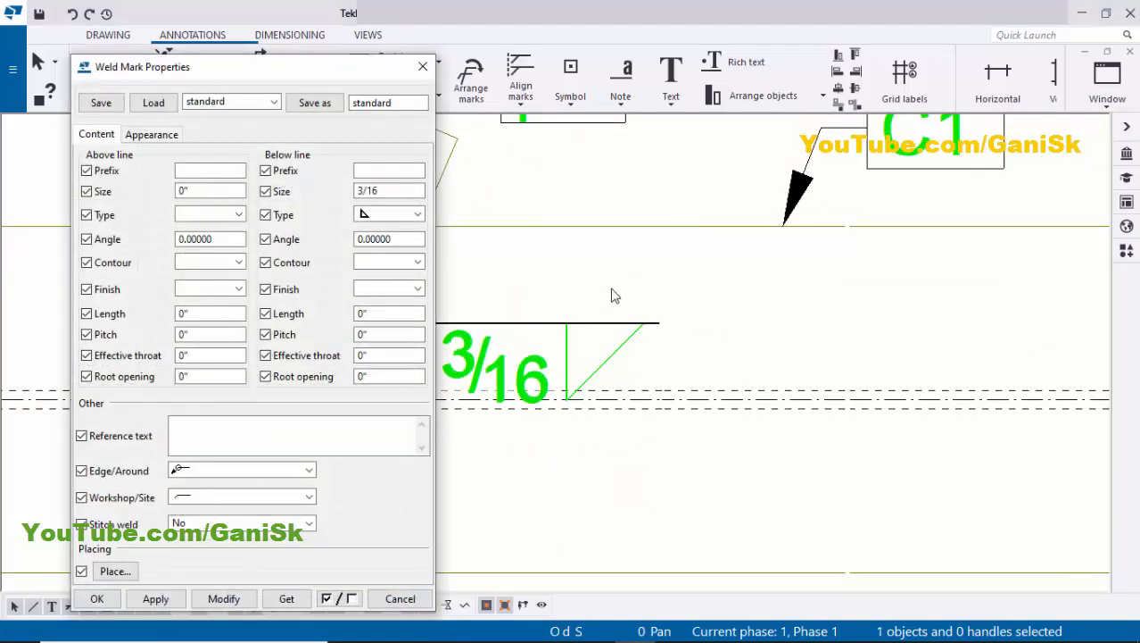
{"action": "left_click", "coordinate": [309, 472]}
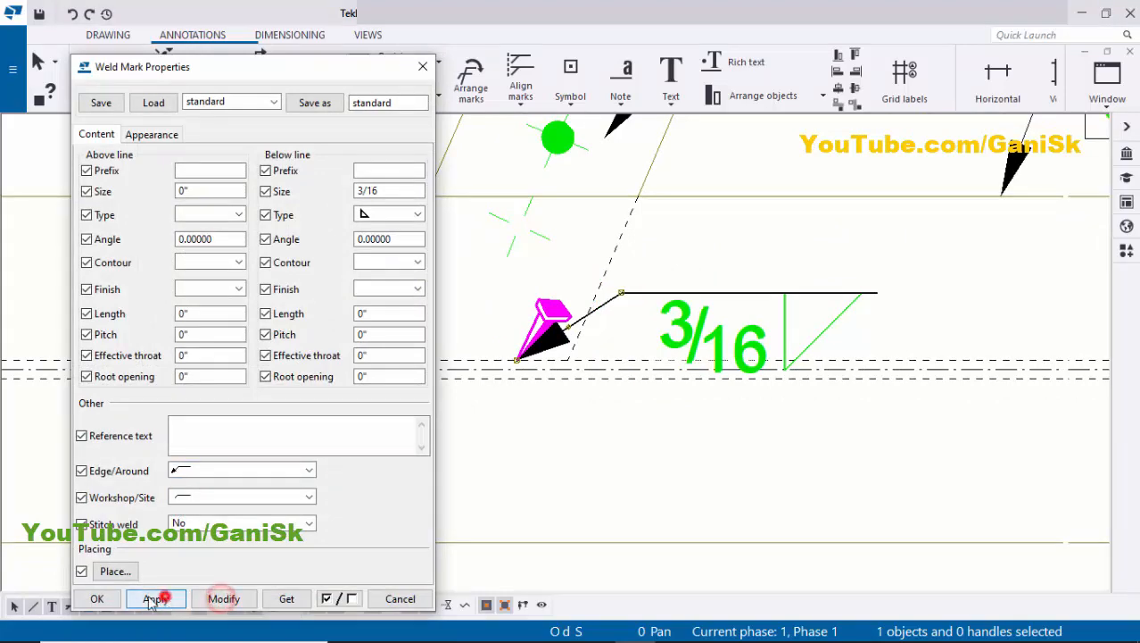
{"action": "scroll", "coordinate": [401, 518], "scroll_direction": "down", "scroll_amount": 3}
{"action": "middle_click_drag", "start_coordinate": [475, 473], "coordinate": [356, 497]}
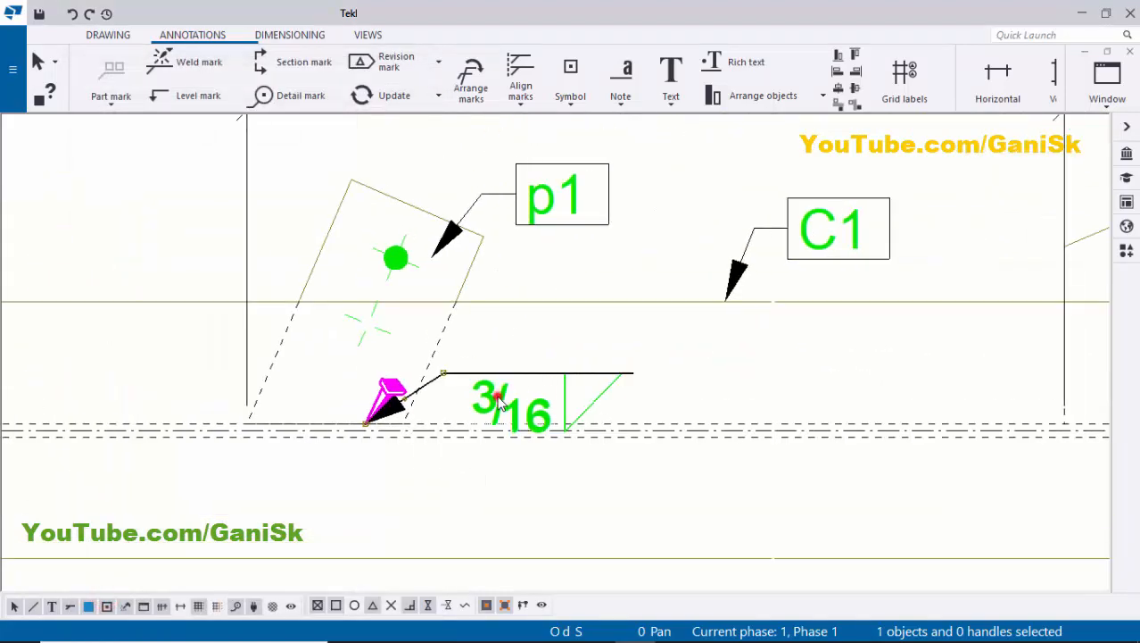
{"action": "left_click_drag", "start_coordinate": [495, 392], "coordinate": [504, 377]}
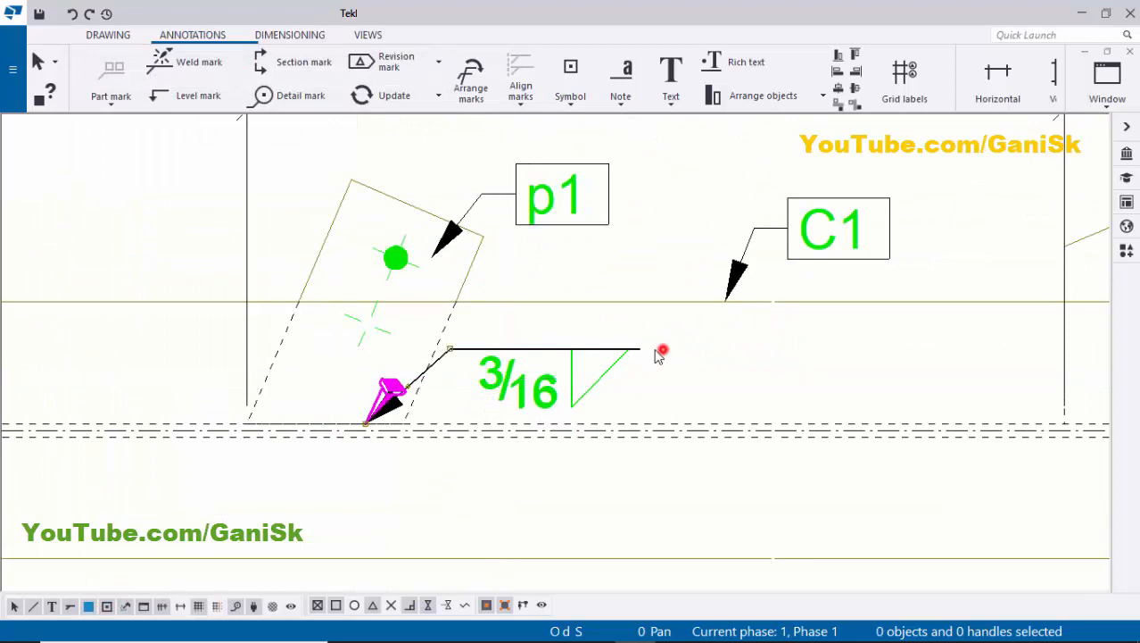
{"action": "left_click", "coordinate": [657, 350]}
Add a weld mark pointing to the lower edge of the p2 plate near its far end in the upper view
{"action": "scroll", "coordinate": [622, 370], "scroll_direction": "down", "scroll_amount": 2}
{"action": "middle_click_drag", "start_coordinate": [910, 390], "coordinate": [588, 382]}
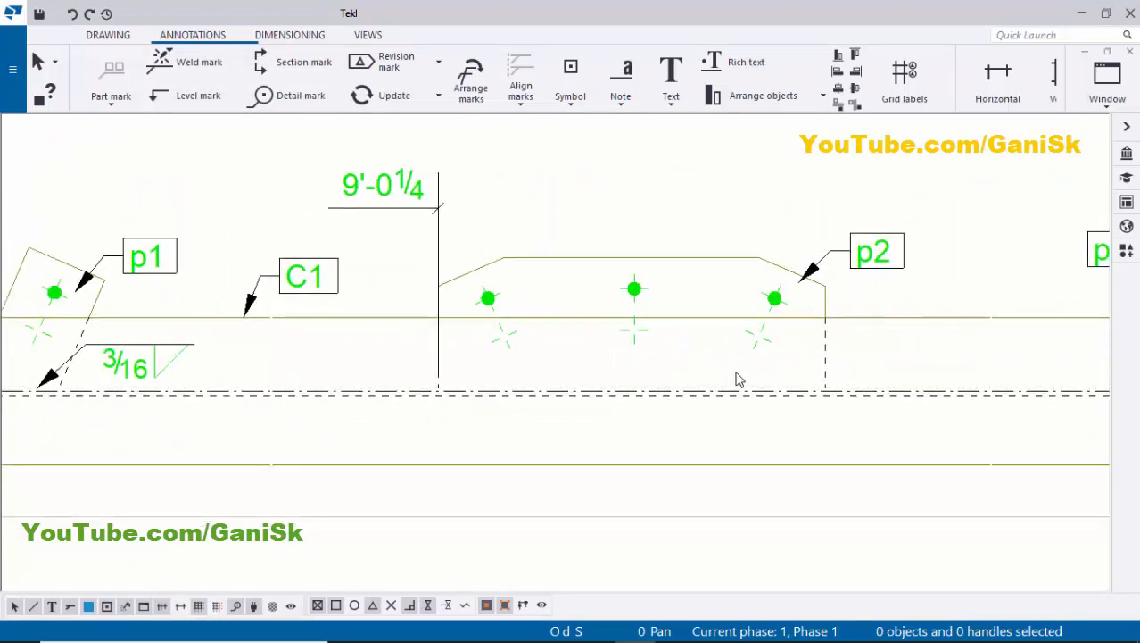
{"action": "middle_click_drag", "start_coordinate": [737, 378], "coordinate": [605, 371]}
{"action": "scroll", "coordinate": [605, 370], "scroll_direction": "up", "scroll_amount": 1}
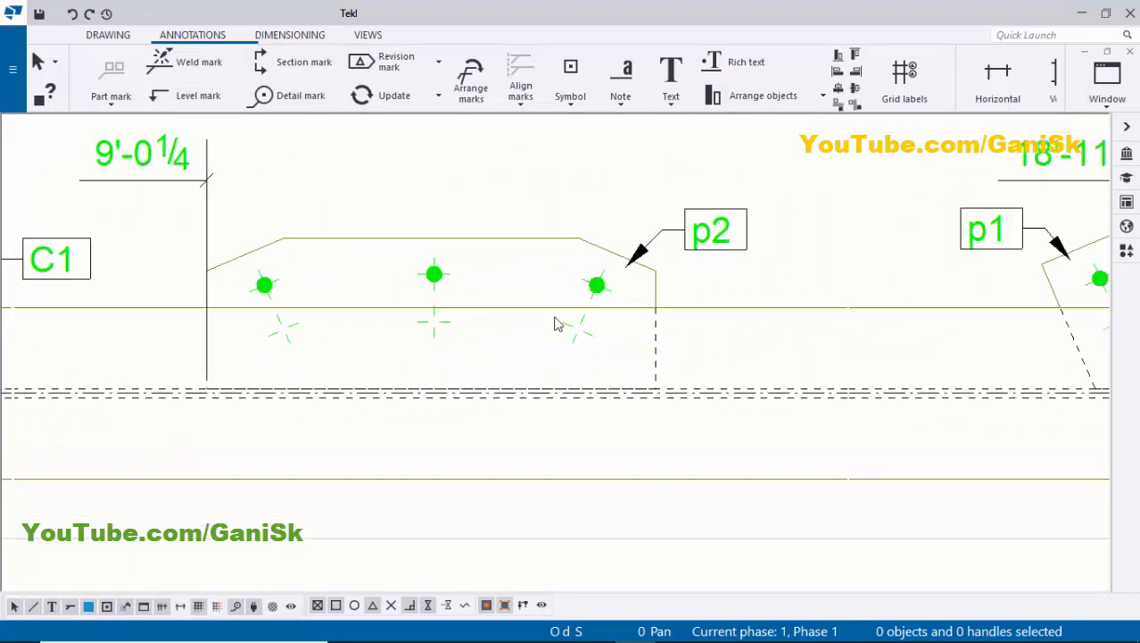
{"action": "left_click", "coordinate": [185, 65]}
{"action": "middle_click_drag", "start_coordinate": [561, 302], "coordinate": [471, 273]}
{"action": "scroll", "coordinate": [534, 359], "scroll_direction": "up", "scroll_amount": 2}
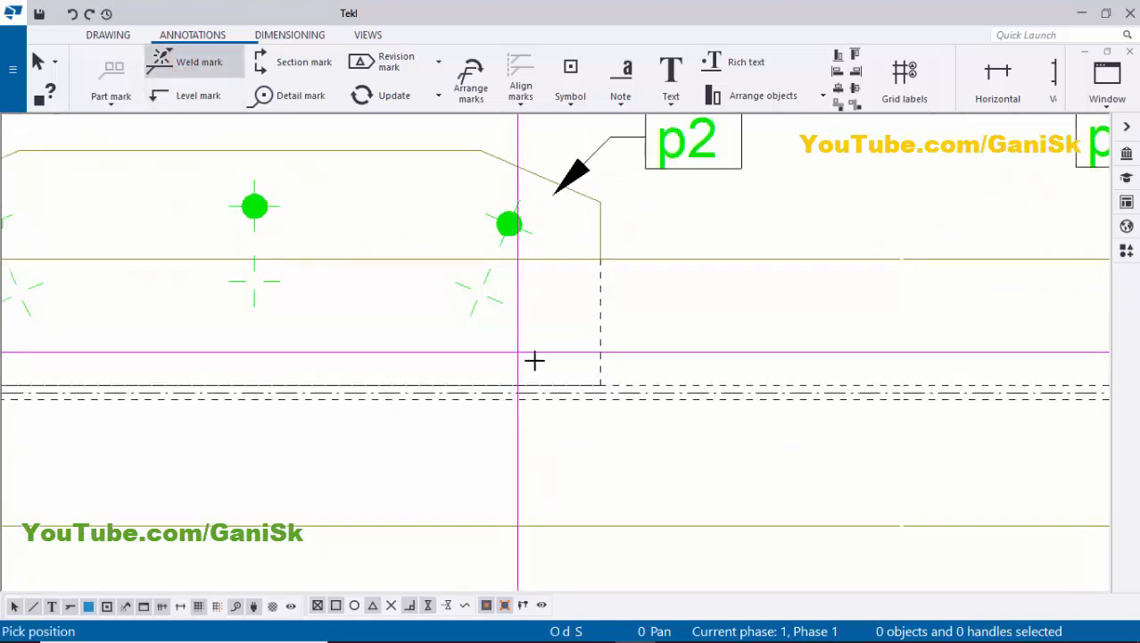
{"action": "left_click", "coordinate": [555, 359]}
{"action": "left_click", "coordinate": [582, 330]}
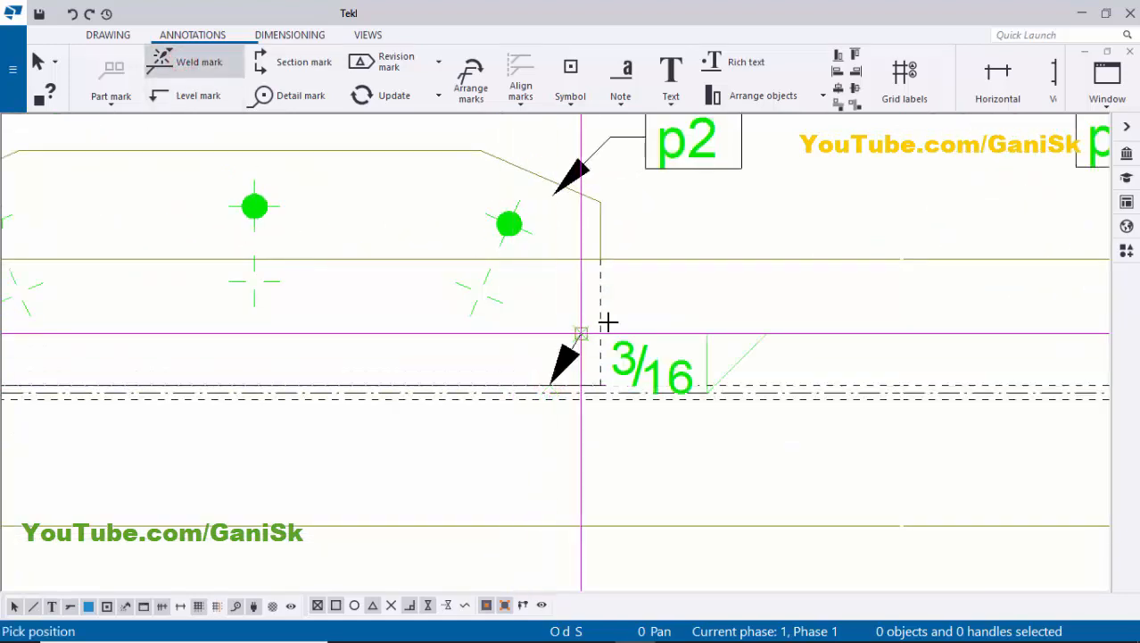
{"action": "scroll", "coordinate": [701, 275], "scroll_direction": "up", "scroll_amount": 1}
{"action": "right_click", "coordinate": [711, 284]}
{"action": "left_click", "coordinate": [712, 284]}
Raise the p2 plate's weld mark so its text sits clear of the column web lines
{"action": "left_click_drag", "start_coordinate": [618, 381], "coordinate": [647, 345]}
{"action": "left_click", "coordinate": [794, 256]}
{"action": "scroll", "coordinate": [852, 302], "scroll_direction": "down", "scroll_amount": 2}
{"action": "middle_click_drag", "start_coordinate": [1053, 317], "coordinate": [712, 308]}
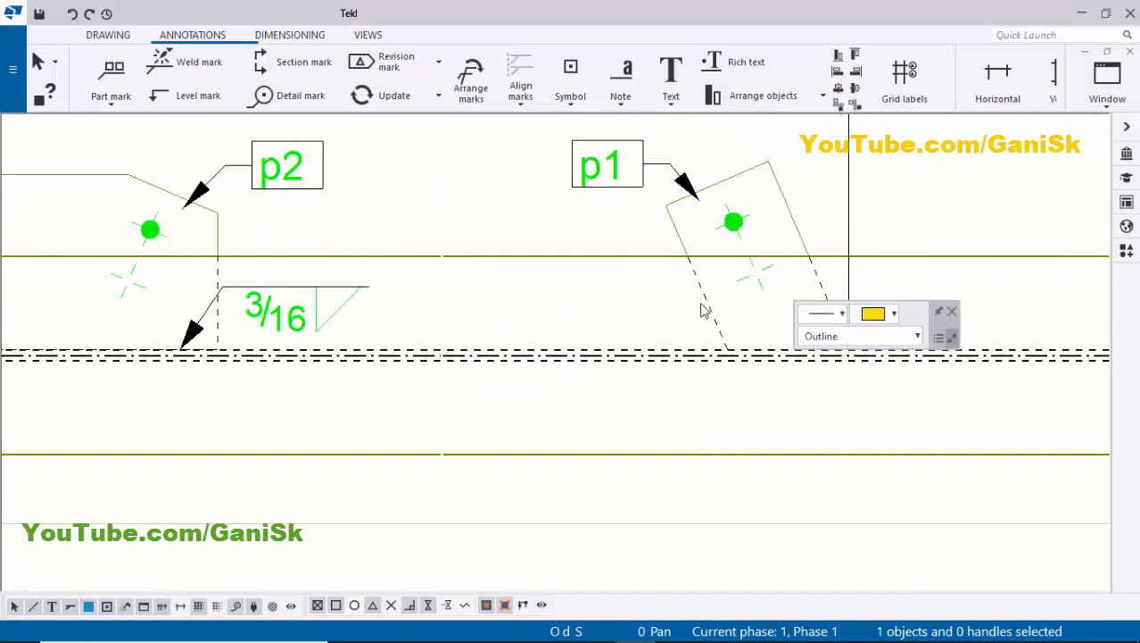
{"action": "left_click", "coordinate": [878, 263]}
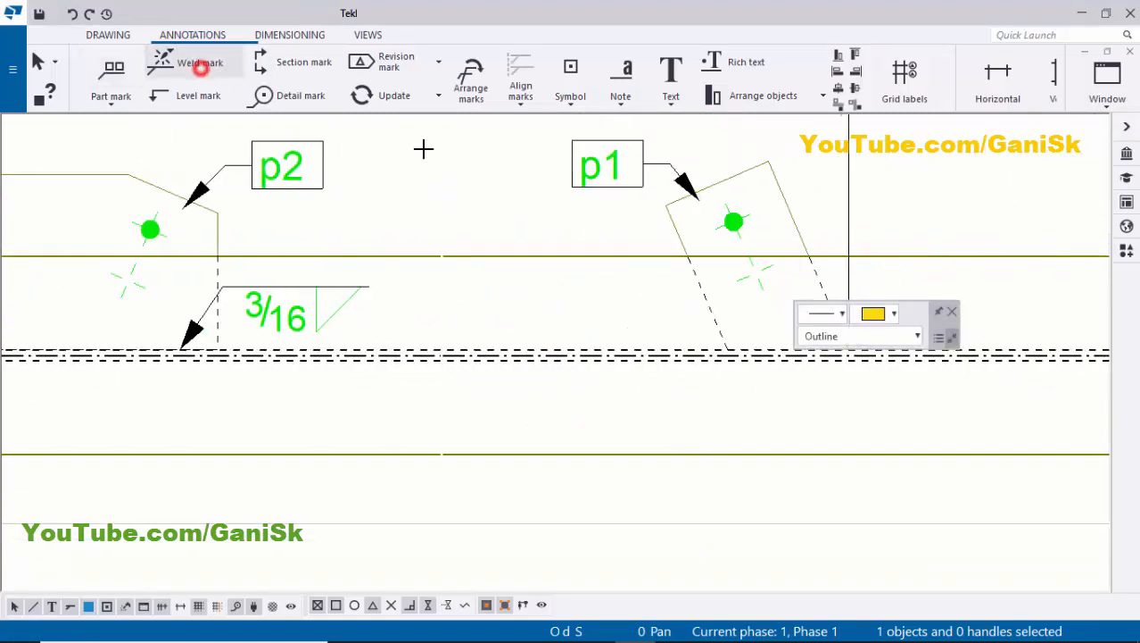
Add a weld mark to the lower edge of the last p1 plate, with its text on the side facing p2
{"action": "left_click", "coordinate": [200, 68]}
{"action": "middle_click_drag", "start_coordinate": [647, 255], "coordinate": [459, 226]}
{"action": "scroll", "coordinate": [614, 310], "scroll_direction": "up", "scroll_amount": 5}
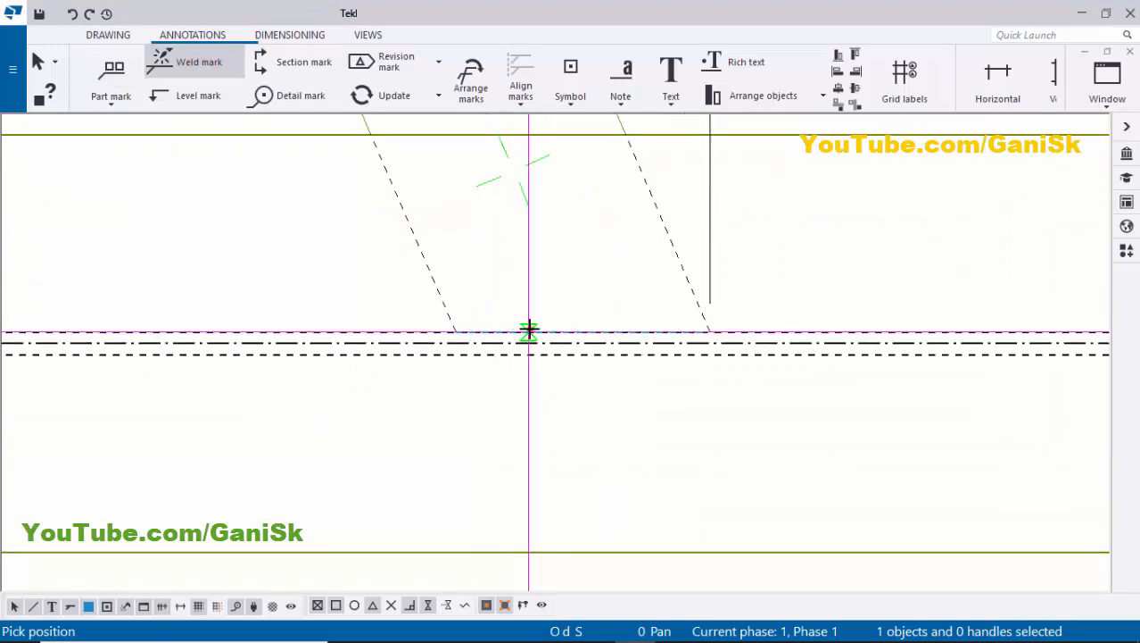
{"action": "left_click", "coordinate": [529, 329]}
{"action": "left_click", "coordinate": [369, 245]}
{"action": "scroll", "coordinate": [367, 244], "scroll_direction": "down", "scroll_amount": 2}
{"action": "middle_click_drag", "start_coordinate": [319, 234], "coordinate": [489, 286]}
{"action": "right_click", "coordinate": [409, 231]}
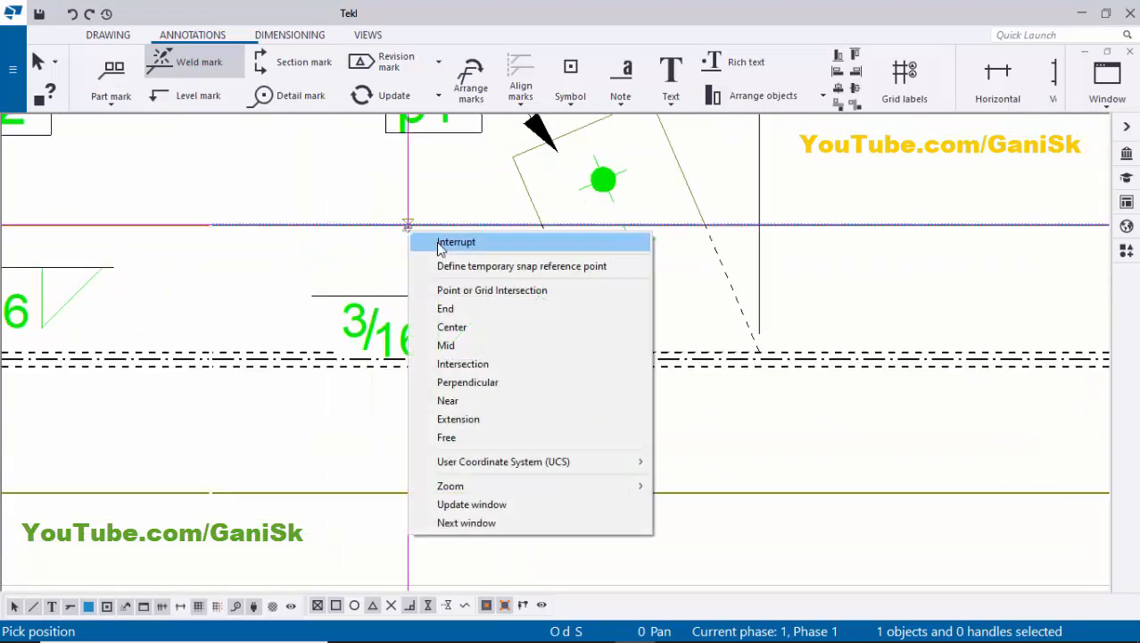
{"action": "left_click", "coordinate": [456, 242]}
Raise the last p1 plate's weld mark so its text sits clear of the column web lines
{"action": "scroll", "coordinate": [438, 318], "scroll_direction": "up", "scroll_amount": 3}
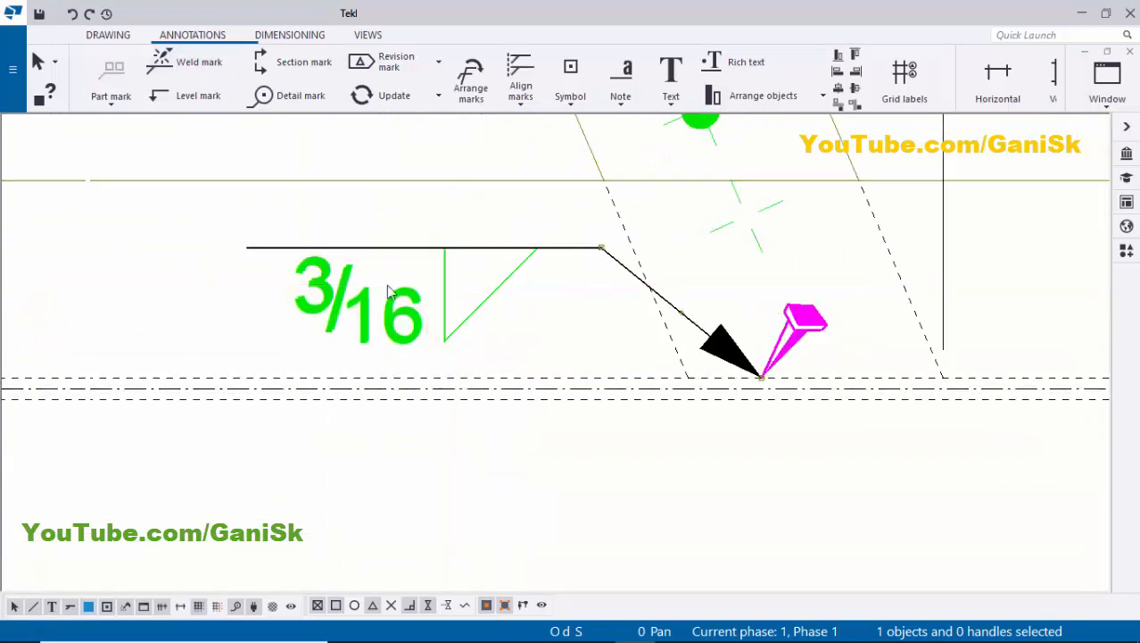
{"action": "scroll", "coordinate": [295, 308], "scroll_direction": "down", "scroll_amount": 4}
{"action": "middle_click_drag", "start_coordinate": [520, 263], "coordinate": [605, 265]}
{"action": "scroll", "coordinate": [616, 262], "scroll_direction": "down", "scroll_amount": 1}
{"action": "left_click", "coordinate": [718, 196]}
Examine the weld marks, part marks and running dimensions across the upper view
{"action": "scroll", "coordinate": [465, 264], "scroll_direction": "down", "scroll_amount": 2}
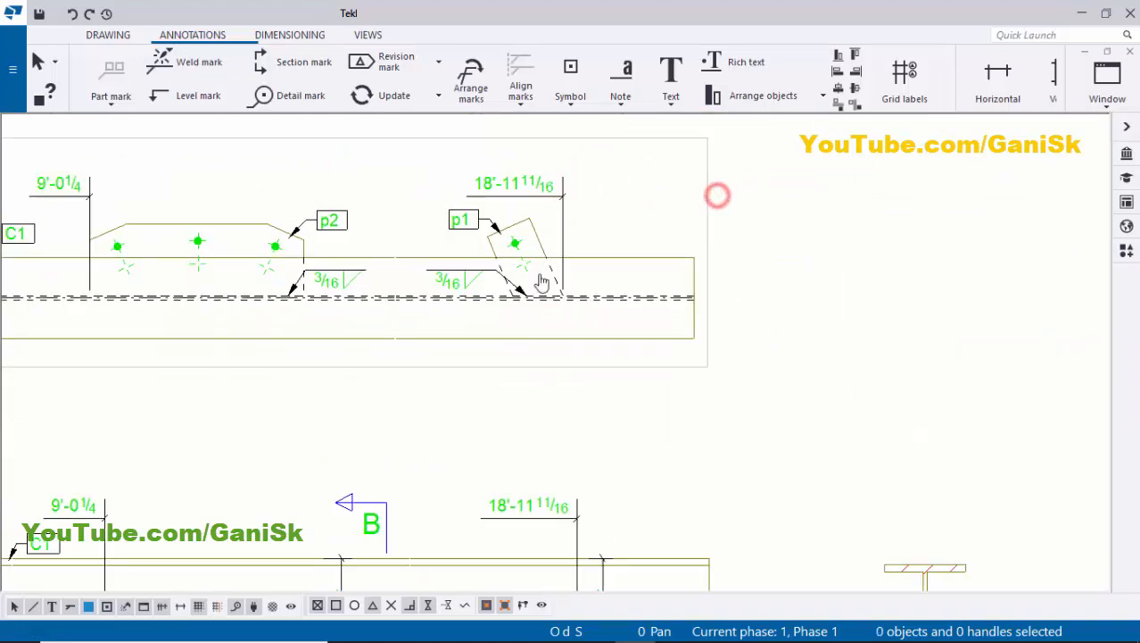
{"action": "middle_click_drag", "start_coordinate": [542, 282], "coordinate": [803, 295]}
{"action": "scroll", "coordinate": [349, 306], "scroll_direction": "up", "scroll_amount": 1}
{"action": "scroll", "coordinate": [477, 298], "scroll_direction": "down", "scroll_amount": 3}
{"action": "scroll", "coordinate": [506, 322], "scroll_direction": "up", "scroll_amount": 2}
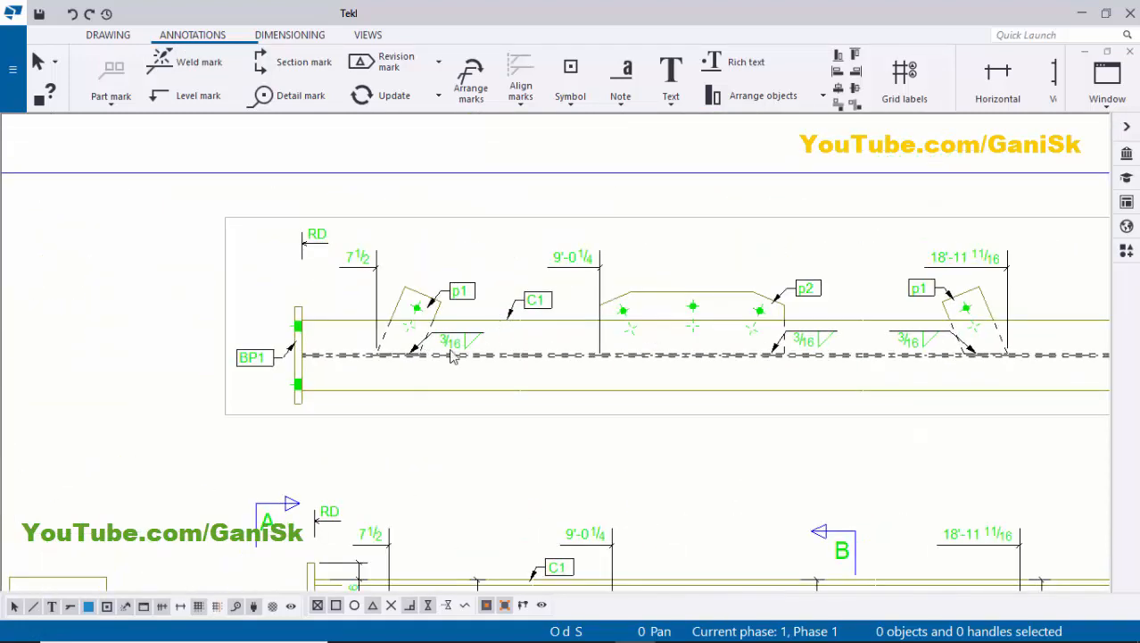
{"action": "scroll", "coordinate": [454, 356], "scroll_direction": "down", "scroll_amount": 3}
{"action": "scroll", "coordinate": [753, 331], "scroll_direction": "up", "scroll_amount": 2}
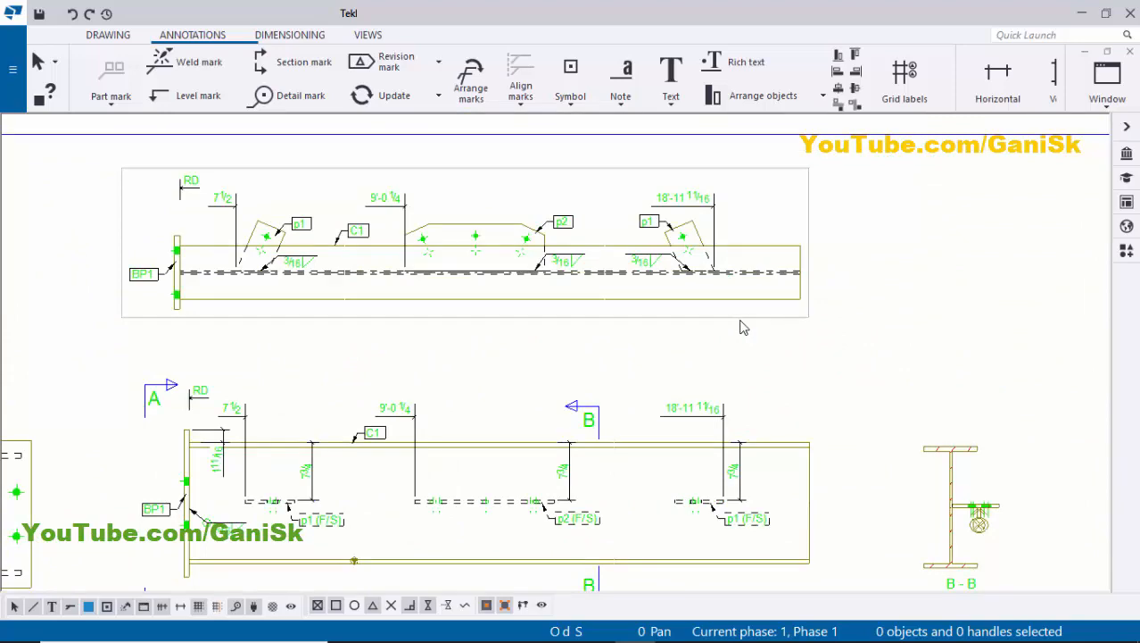
Move the upper view slightly down, closer to the front view
{"action": "left_click", "coordinate": [735, 318]}
{"action": "left_click_drag", "start_coordinate": [715, 318], "coordinate": [732, 339]}
{"action": "left_click", "coordinate": [926, 298]}
Remove the hatching from the column in section B-B by setting its section fill type to None
{"action": "scroll", "coordinate": [925, 293], "scroll_direction": "down", "scroll_amount": 3}
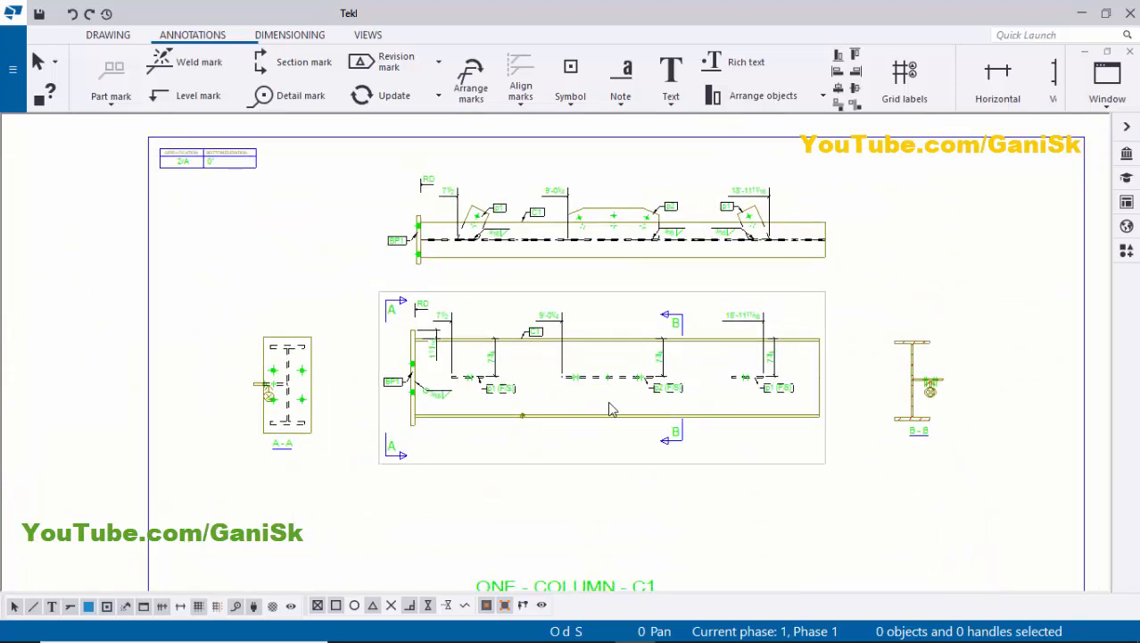
{"action": "scroll", "coordinate": [723, 346], "scroll_direction": "up", "scroll_amount": 2}
{"action": "scroll", "coordinate": [841, 422], "scroll_direction": "up", "scroll_amount": 4}
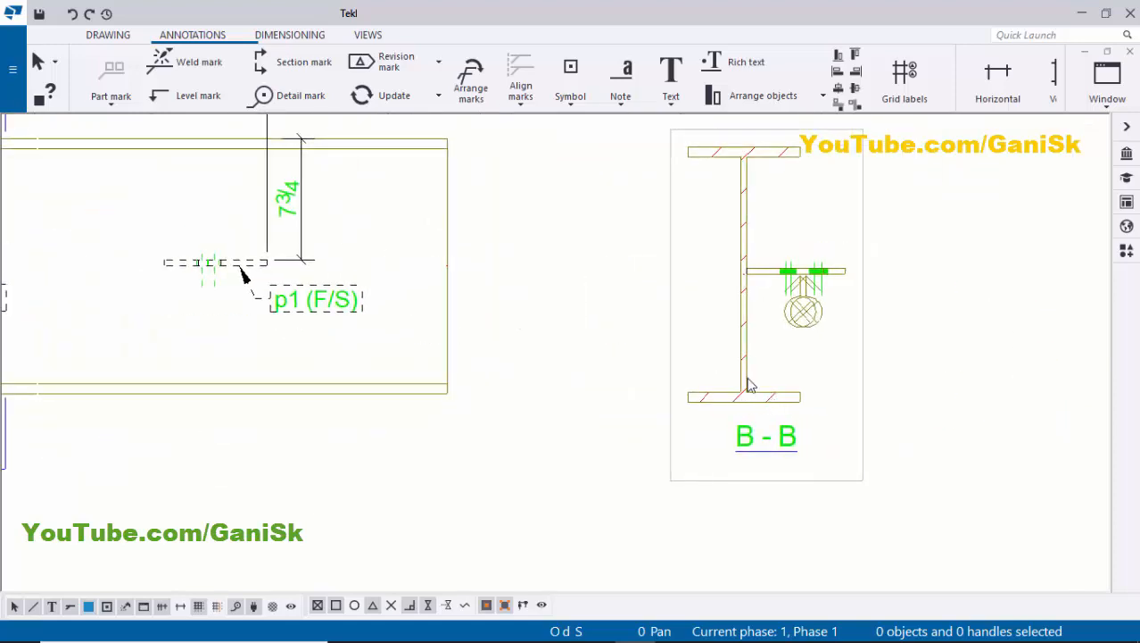
{"action": "double_click", "coordinate": [729, 400]}
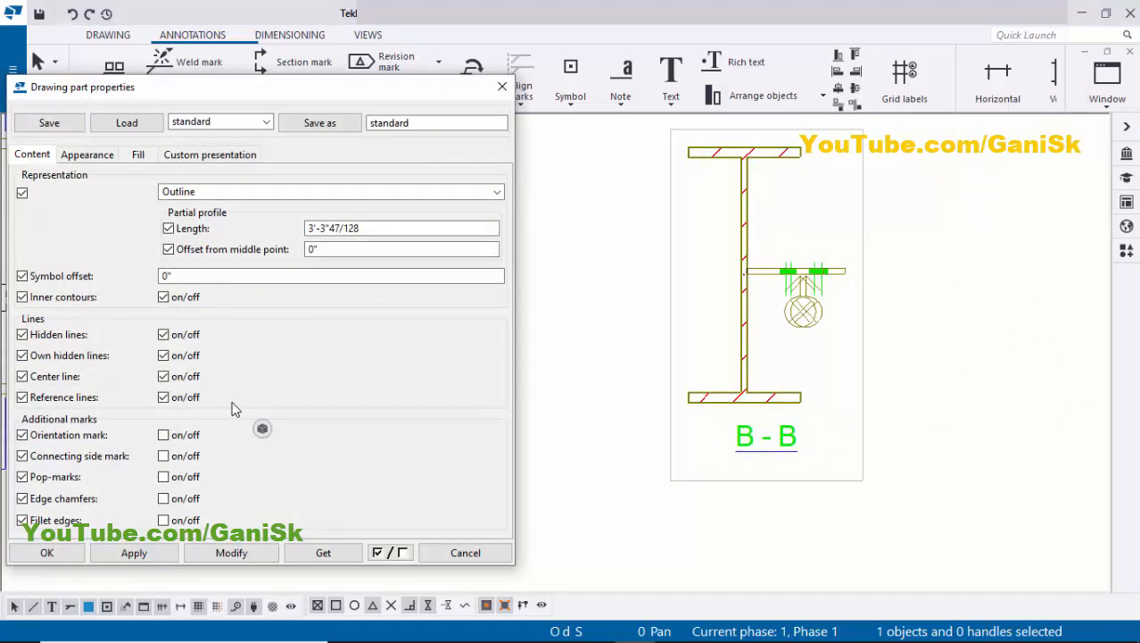
{"action": "left_click", "coordinate": [139, 156]}
{"action": "left_click", "coordinate": [435, 220]}
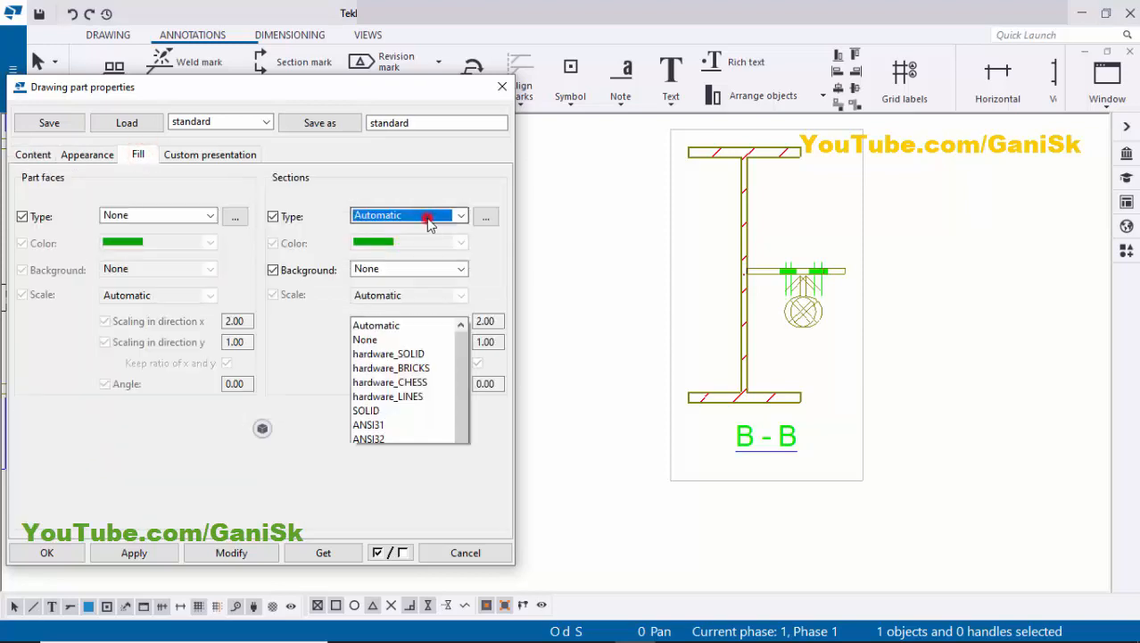
{"action": "left_click", "coordinate": [386, 33]}
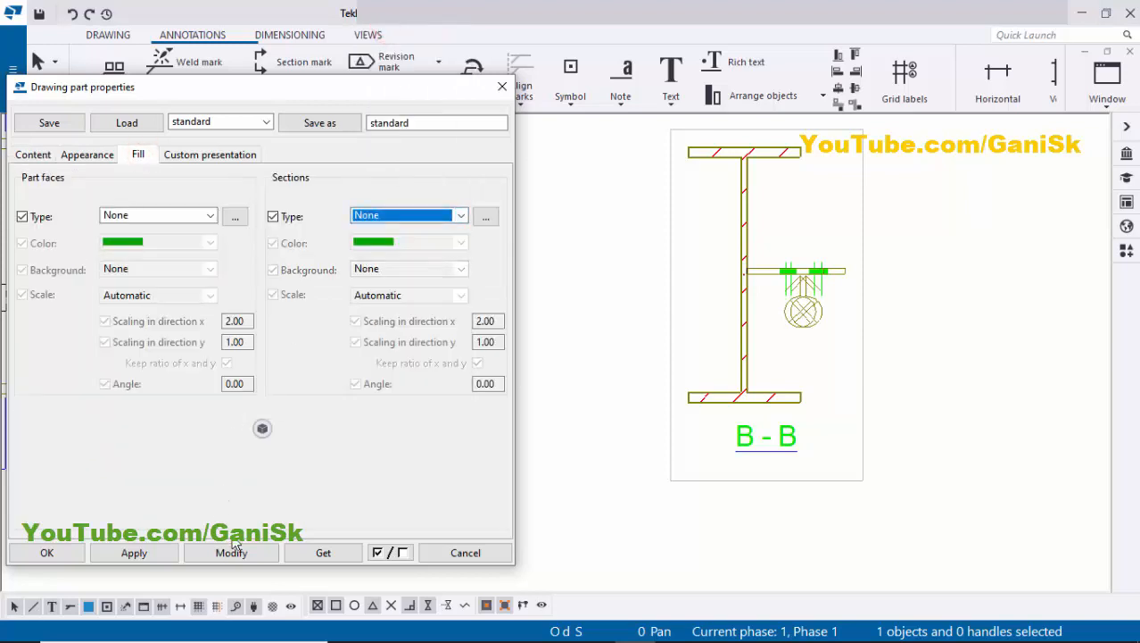
{"action": "left_click", "coordinate": [195, 553]}
{"action": "left_click", "coordinate": [47, 553]}
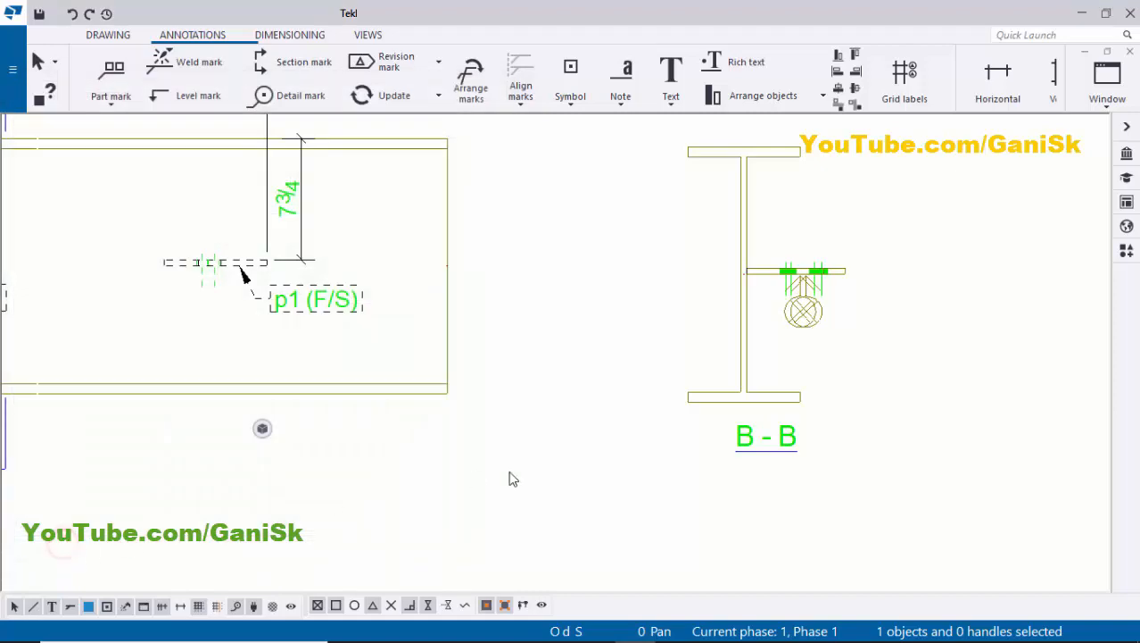
Turn off the connecting side mark symbol on the plate in section B-B
{"action": "scroll", "coordinate": [779, 412], "scroll_direction": "up", "scroll_amount": 2}
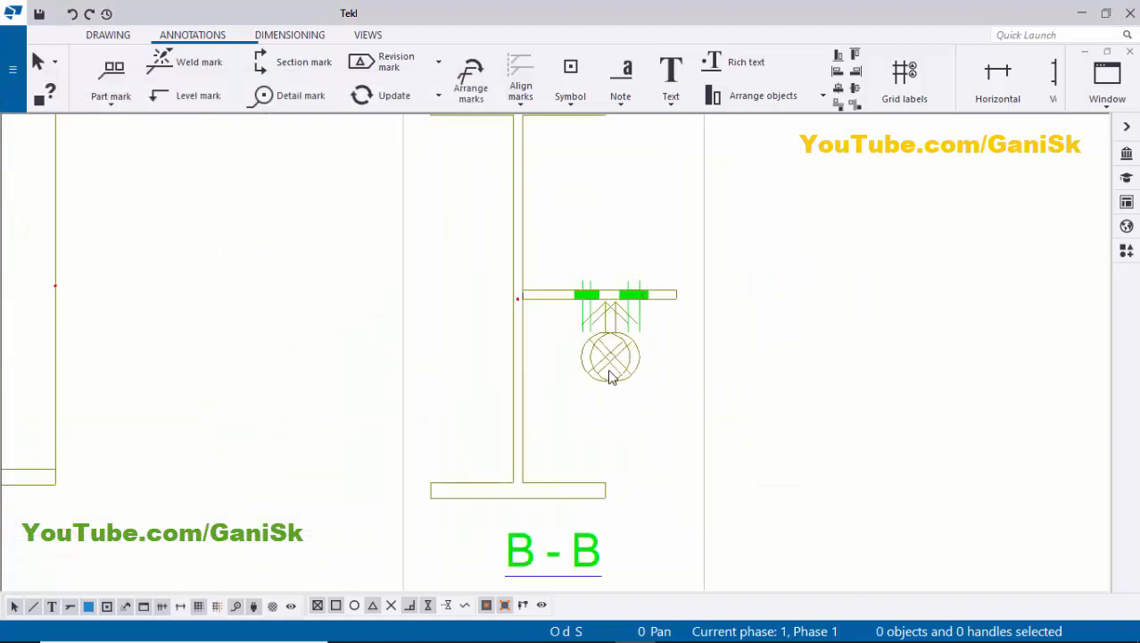
{"action": "double_click", "coordinate": [610, 370]}
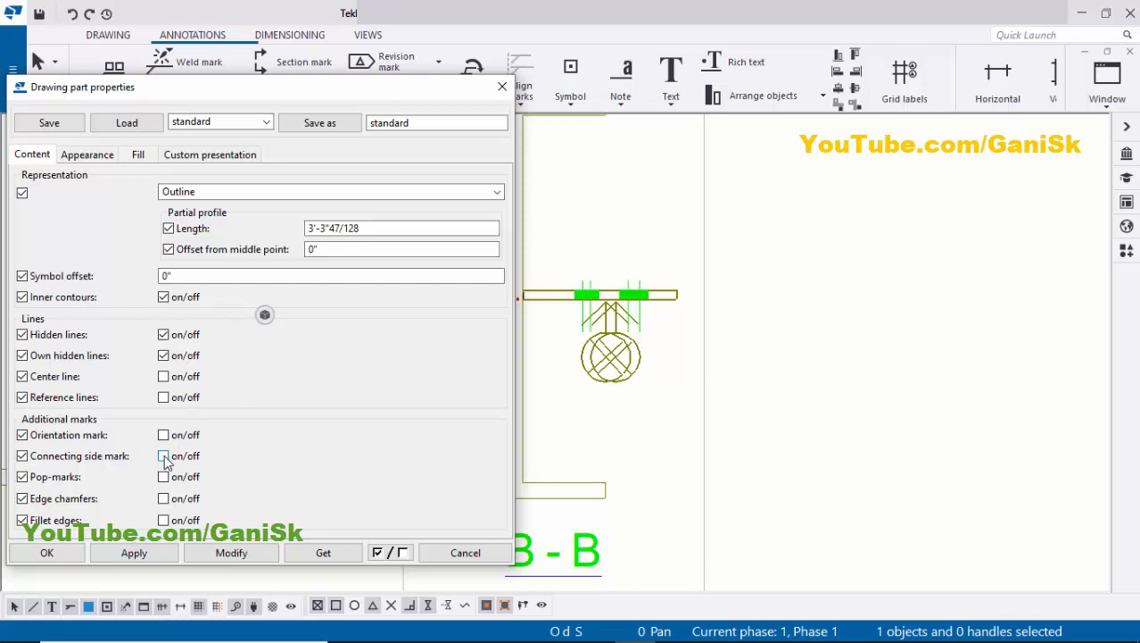
{"action": "left_click", "coordinate": [231, 554]}
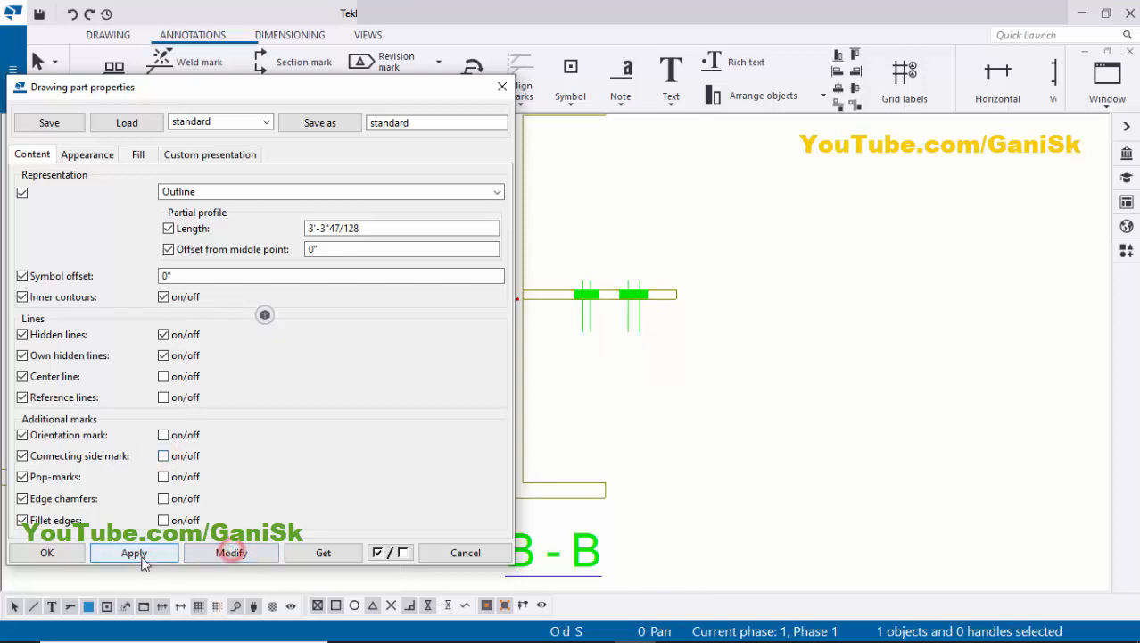
{"action": "left_click", "coordinate": [46, 552]}
{"action": "scroll", "coordinate": [683, 428], "scroll_direction": "down", "scroll_amount": 2}
{"action": "left_click", "coordinate": [692, 408]}
Add a C1 part mark to the column in section B-B using applied mark properties, and place it above the upper flange's outer left end
{"action": "scroll", "coordinate": [605, 323], "scroll_direction": "up", "scroll_amount": 2}
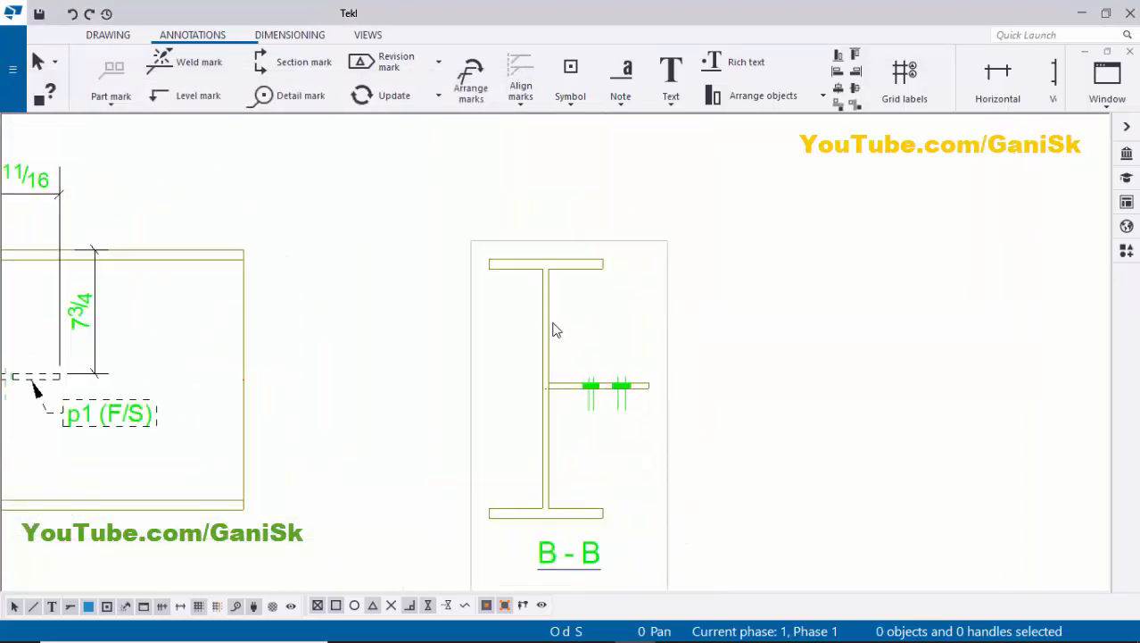
{"action": "right_click", "coordinate": [529, 319]}
{"action": "left_click", "coordinate": [590, 408]}
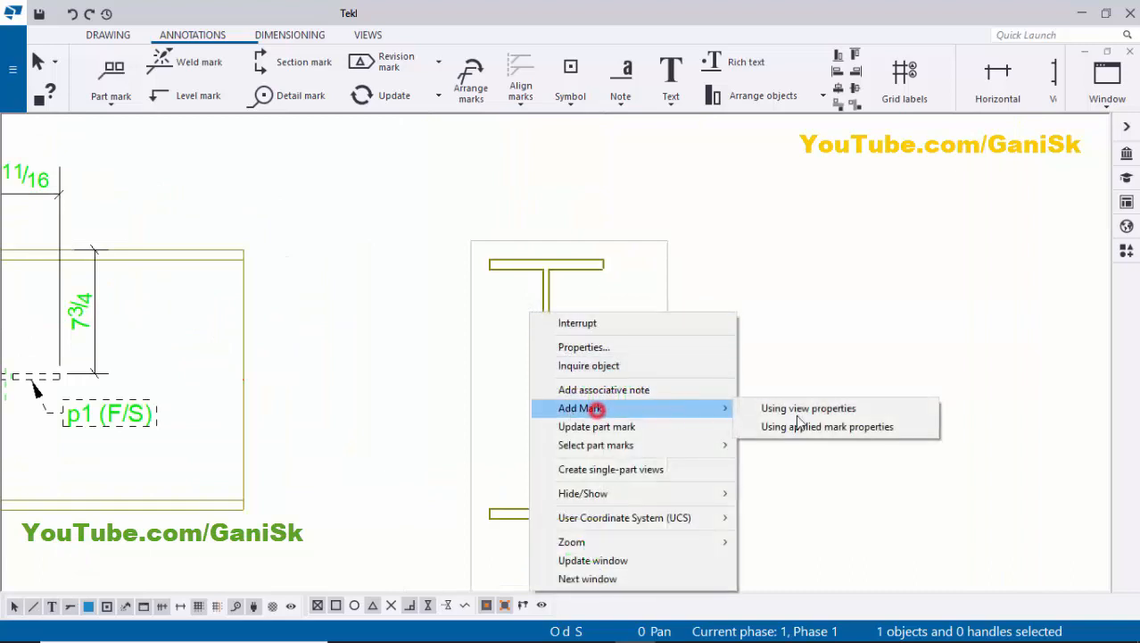
{"action": "left_click", "coordinate": [804, 428]}
{"action": "left_click", "coordinate": [639, 236]}
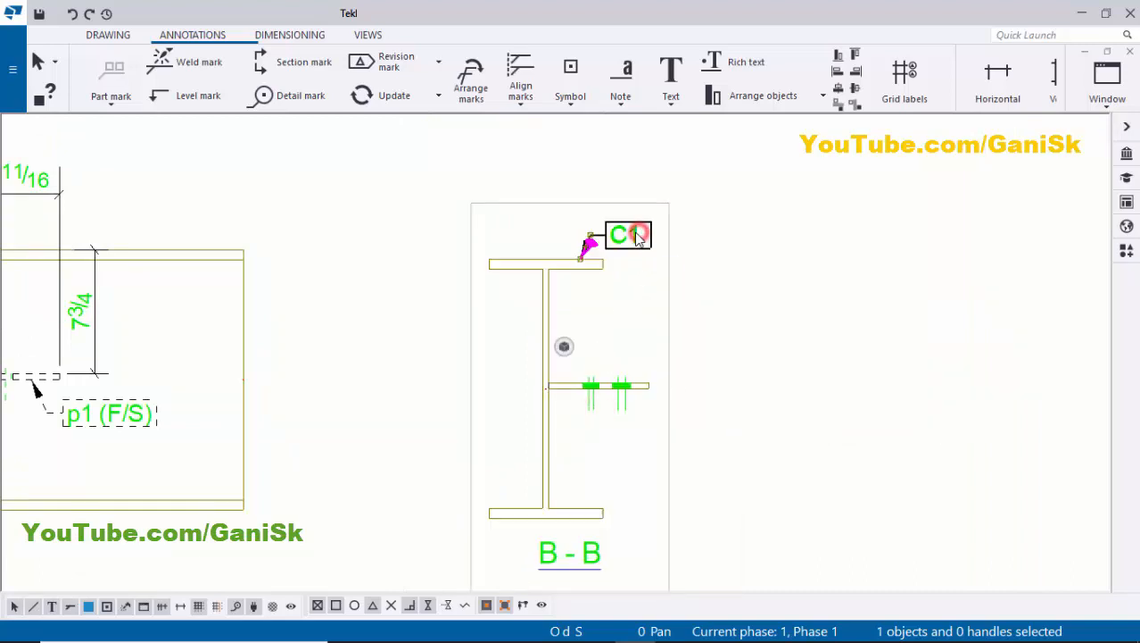
{"action": "mouse_move", "coordinate": [593, 223]}
{"action": "left_mouse_down"}
{"action": "mouse_move", "coordinate": [435, 227]}
{"action": "mouse_move", "coordinate": [446, 209]}
{"action": "left_mouse_up"}
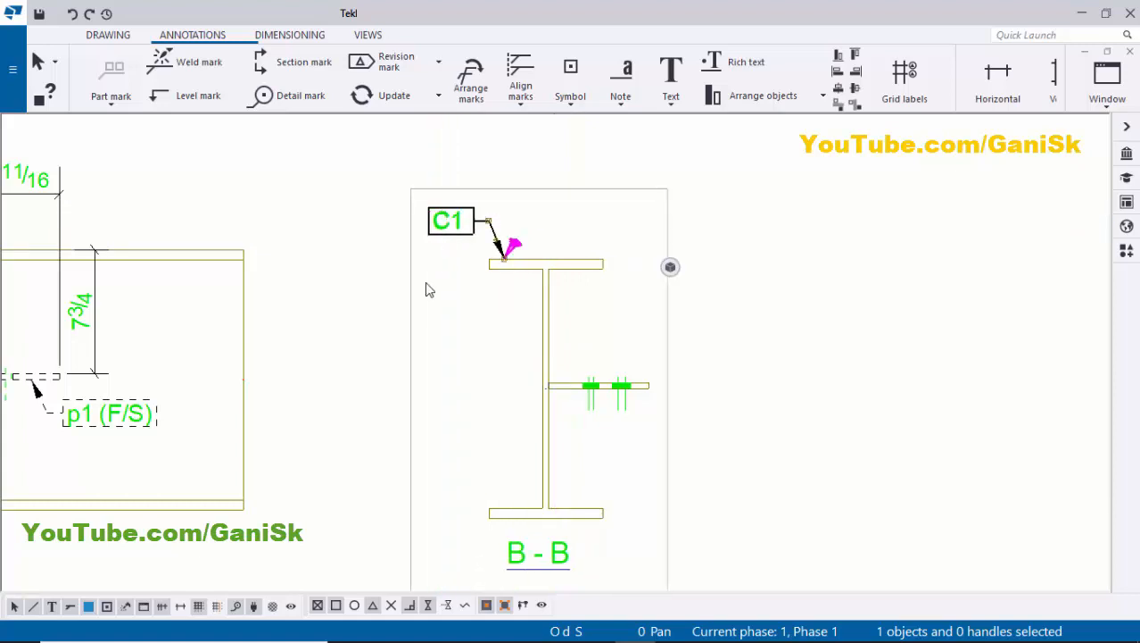
{"action": "left_click", "coordinate": [412, 298]}
Add a p2 part mark to the plate in section B-B using applied mark properties, and place it below the plate
{"action": "middle_click_drag", "start_coordinate": [644, 393], "coordinate": [547, 318]}
{"action": "left_click", "coordinate": [663, 342]}
{"action": "scroll", "coordinate": [535, 323], "scroll_direction": "up", "scroll_amount": 3}
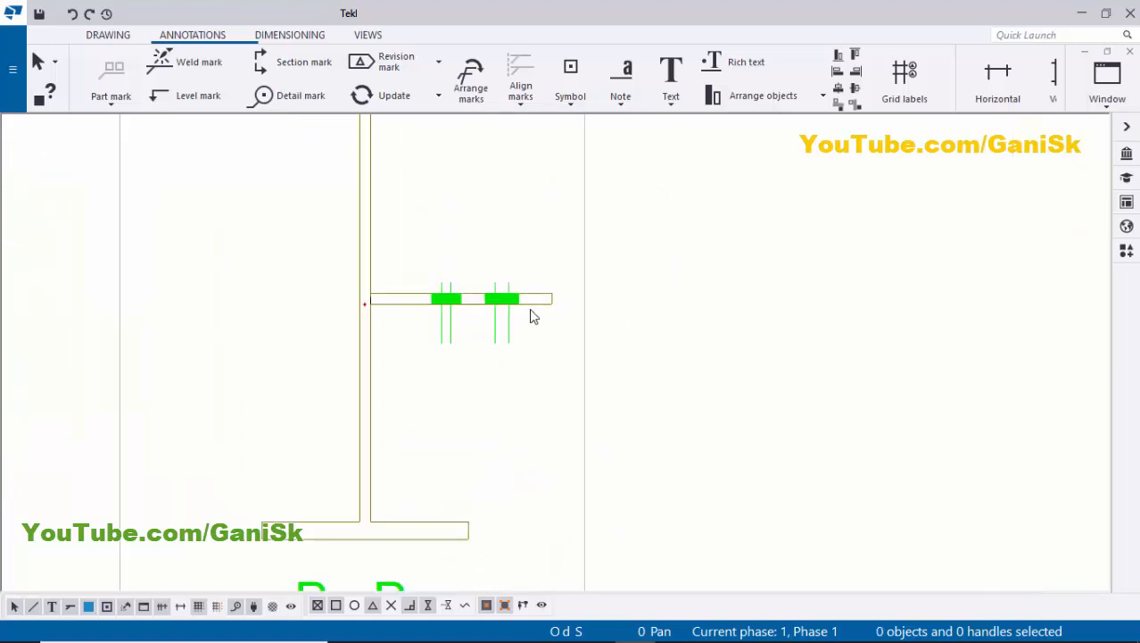
{"action": "right_click", "coordinate": [531, 309]}
{"action": "mouse_move", "coordinate": [607, 402]}
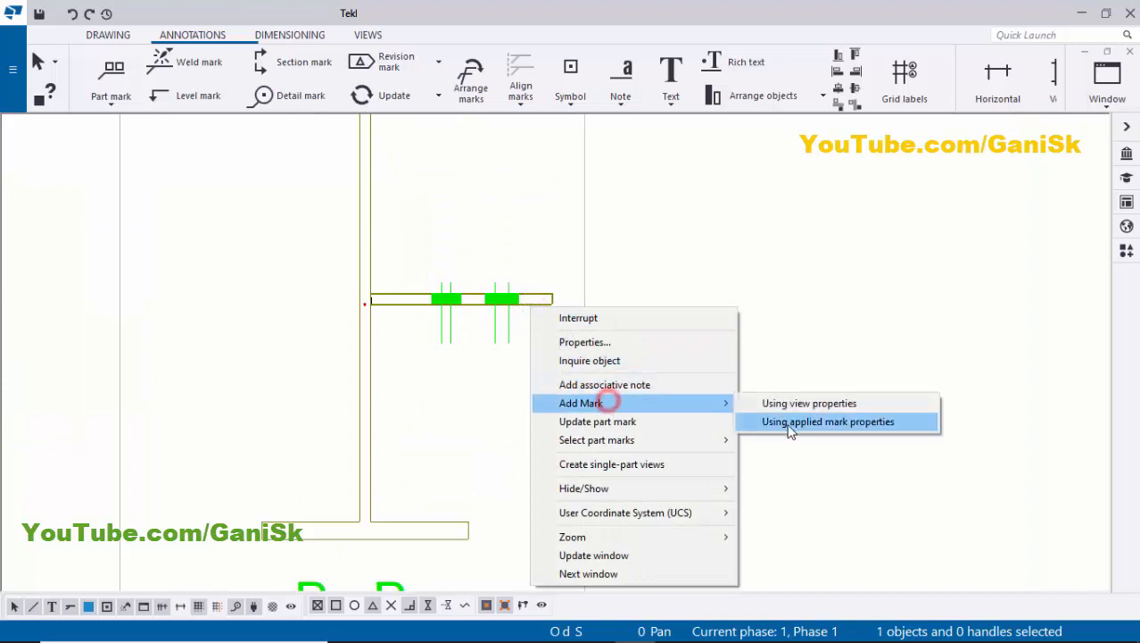
{"action": "left_click", "coordinate": [787, 423]}
{"action": "left_click", "coordinate": [472, 259]}
{"action": "left_click", "coordinate": [508, 241]}
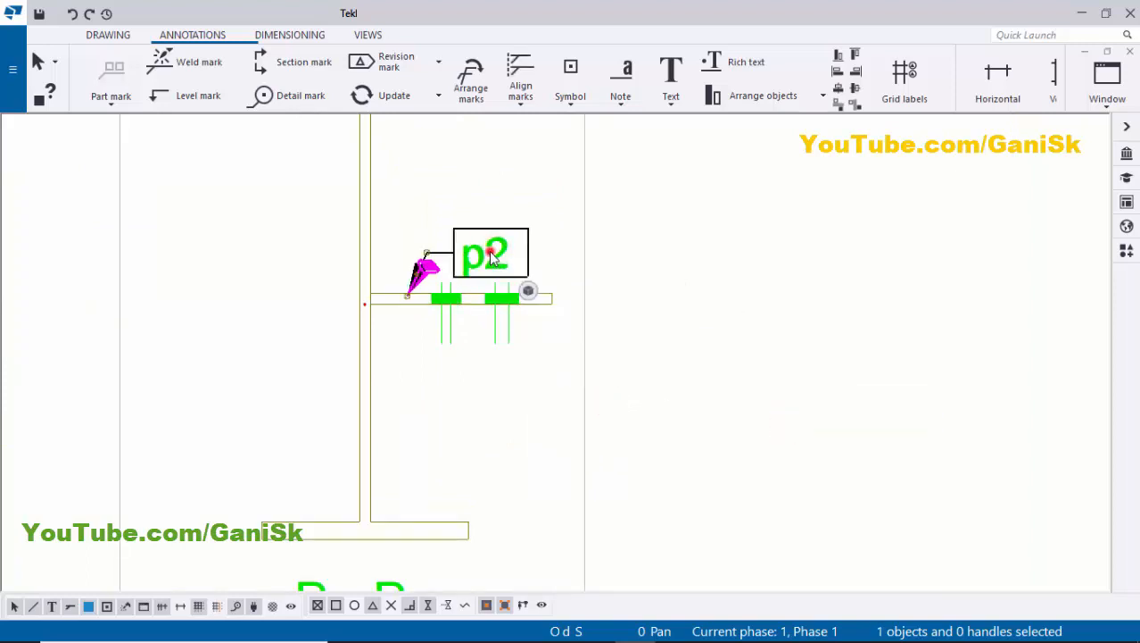
{"action": "mouse_move", "coordinate": [491, 257]}
{"action": "left_mouse_down"}
{"action": "mouse_move", "coordinate": [539, 260]}
{"action": "mouse_move", "coordinate": [552, 280]}
{"action": "mouse_move", "coordinate": [551, 359]}
{"action": "mouse_move", "coordinate": [561, 355]}
{"action": "left_mouse_up"}
{"action": "scroll", "coordinate": [558, 353], "scroll_direction": "down", "scroll_amount": 2}
{"action": "mouse_move", "coordinate": [468, 259]}
{"action": "middle_mouse_down"}
{"action": "mouse_move", "coordinate": [713, 336]}
{"action": "mouse_move", "coordinate": [730, 302]}
{"action": "middle_mouse_up"}
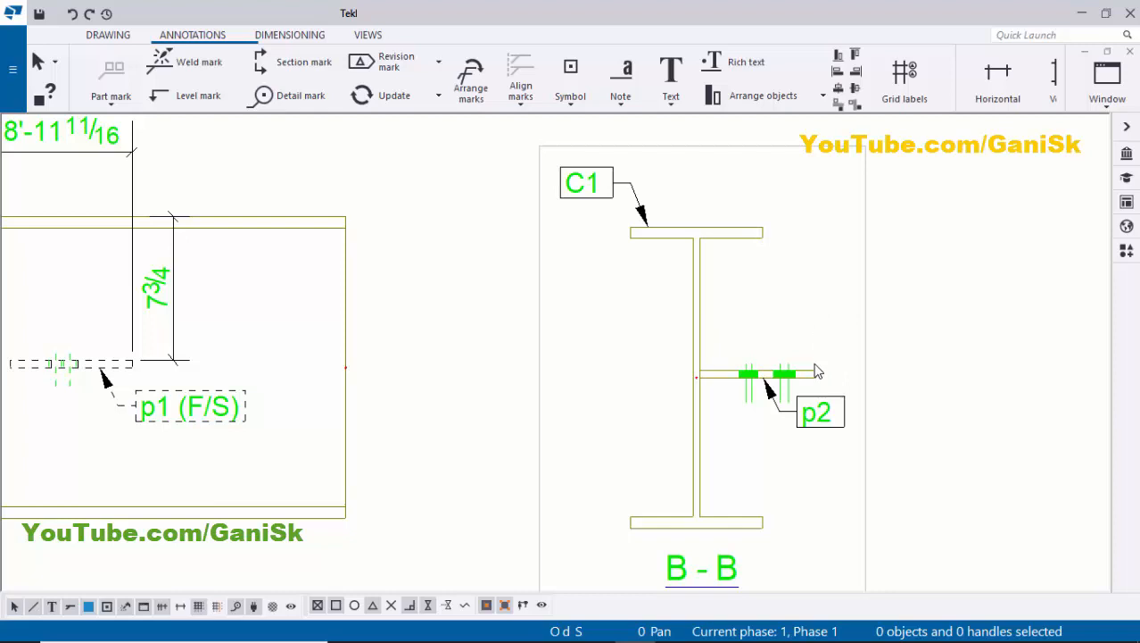
Shift the last p1 plate's vertical 7 3/4 dimension in the front view slightly farther toward the column end
{"action": "scroll", "coordinate": [820, 372], "scroll_direction": "up", "scroll_amount": 2}
{"action": "scroll", "coordinate": [820, 369], "scroll_direction": "down", "scroll_amount": 2}
{"action": "middle_click_drag", "start_coordinate": [311, 305], "coordinate": [390, 303]}
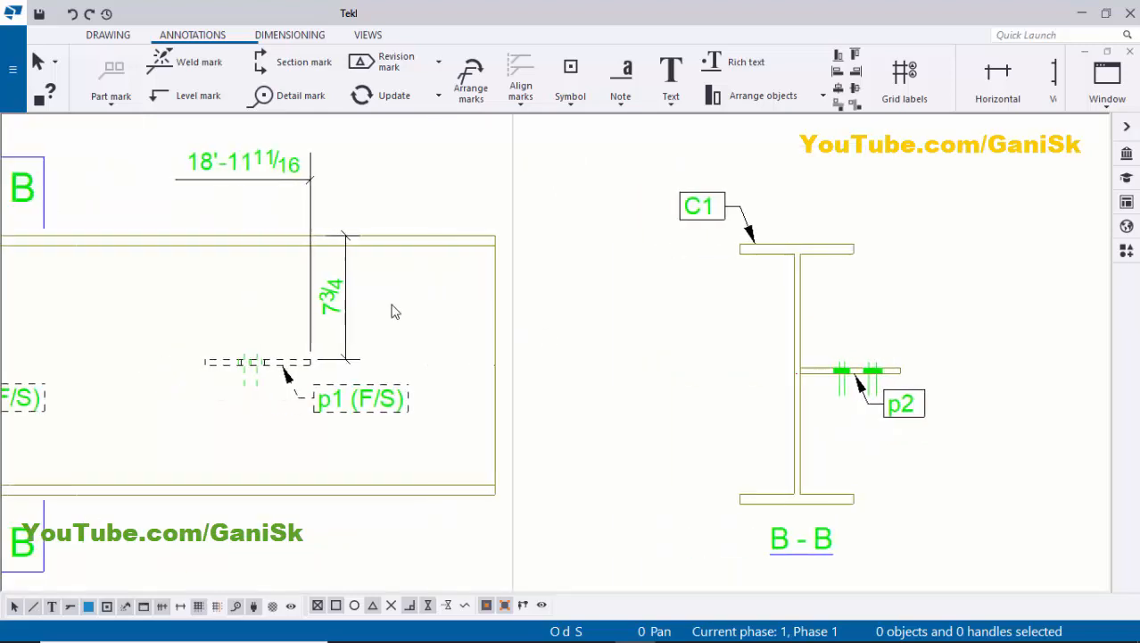
{"action": "scroll", "coordinate": [325, 291], "scroll_direction": "up", "scroll_amount": 1}
{"action": "left_click_drag", "start_coordinate": [351, 296], "coordinate": [355, 298]}
{"action": "left_click", "coordinate": [428, 301]}
{"action": "scroll", "coordinate": [667, 309], "scroll_direction": "down", "scroll_amount": 1}
Add a vertical dimension in section B-B from the column's upper flange top to the upper face of plate p2
{"action": "middle_click_drag", "start_coordinate": [667, 309], "coordinate": [518, 305]}
{"action": "left_click", "coordinate": [282, 36]}
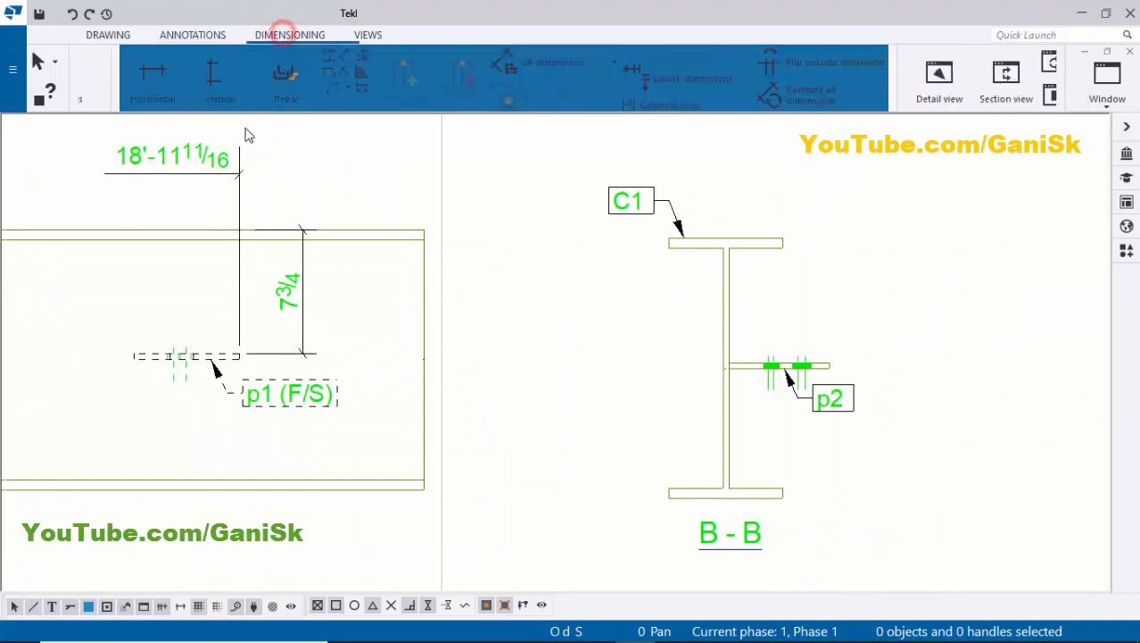
{"action": "left_click", "coordinate": [178, 75]}
{"action": "middle_click_drag", "start_coordinate": [779, 268], "coordinate": [634, 252]}
{"action": "scroll", "coordinate": [634, 250], "scroll_direction": "up", "scroll_amount": 2}
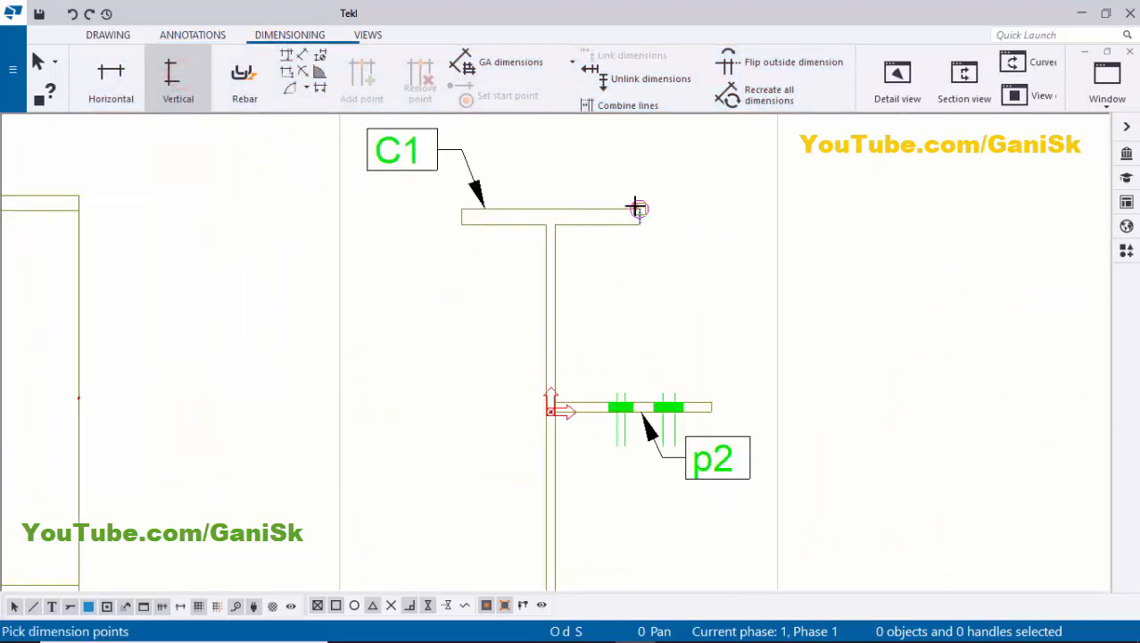
{"action": "mouse_move", "coordinate": [775, 312]}
{"action": "middle_mouse_down"}
{"action": "mouse_move", "coordinate": [707, 257]}
{"action": "mouse_move", "coordinate": [636, 358]}
{"action": "middle_mouse_up"}
{"action": "scroll", "coordinate": [629, 299], "scroll_direction": "up", "scroll_amount": 2}
{"action": "left_click", "coordinate": [632, 294]}
{"action": "middle_click", "coordinate": [685, 249]}
{"action": "scroll", "coordinate": [687, 254], "scroll_direction": "down", "scroll_amount": 2}
{"action": "middle_click_drag", "start_coordinate": [731, 267], "coordinate": [705, 292]}
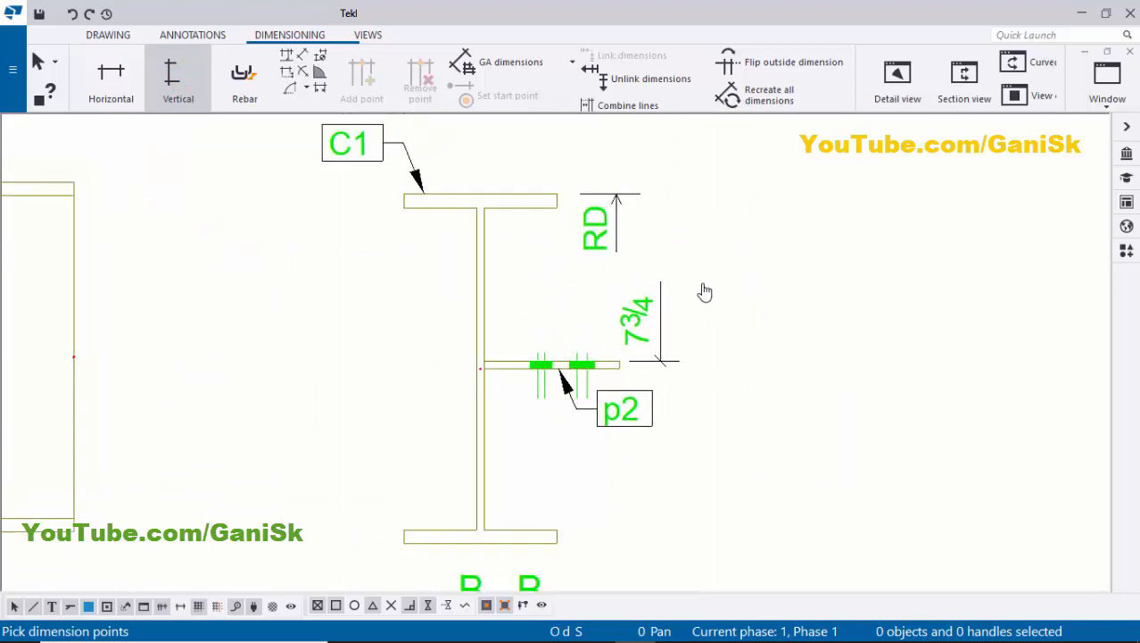
{"action": "right_click", "coordinate": [741, 182]}
{"action": "left_click", "coordinate": [767, 197]}
Change the new section B-B dimension's straight type from running to relative, point-to-point dimensioning
{"action": "scroll", "coordinate": [639, 234], "scroll_direction": "up", "scroll_amount": 2}
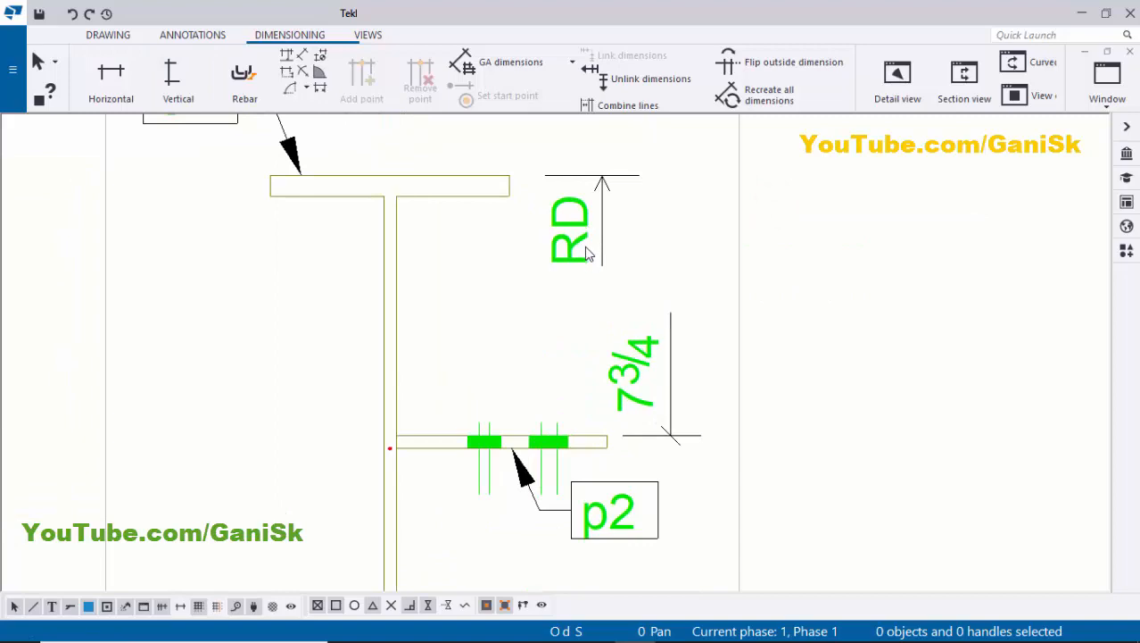
{"action": "double_click", "coordinate": [584, 255]}
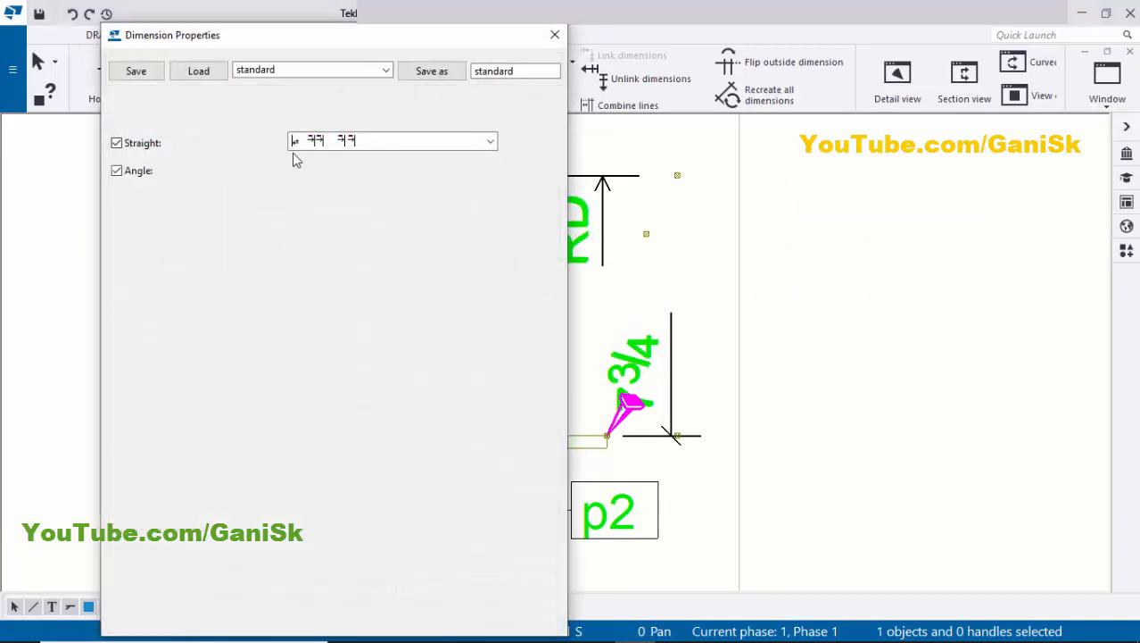
{"action": "left_click", "coordinate": [339, 140]}
{"action": "left_click", "coordinate": [333, 162]}
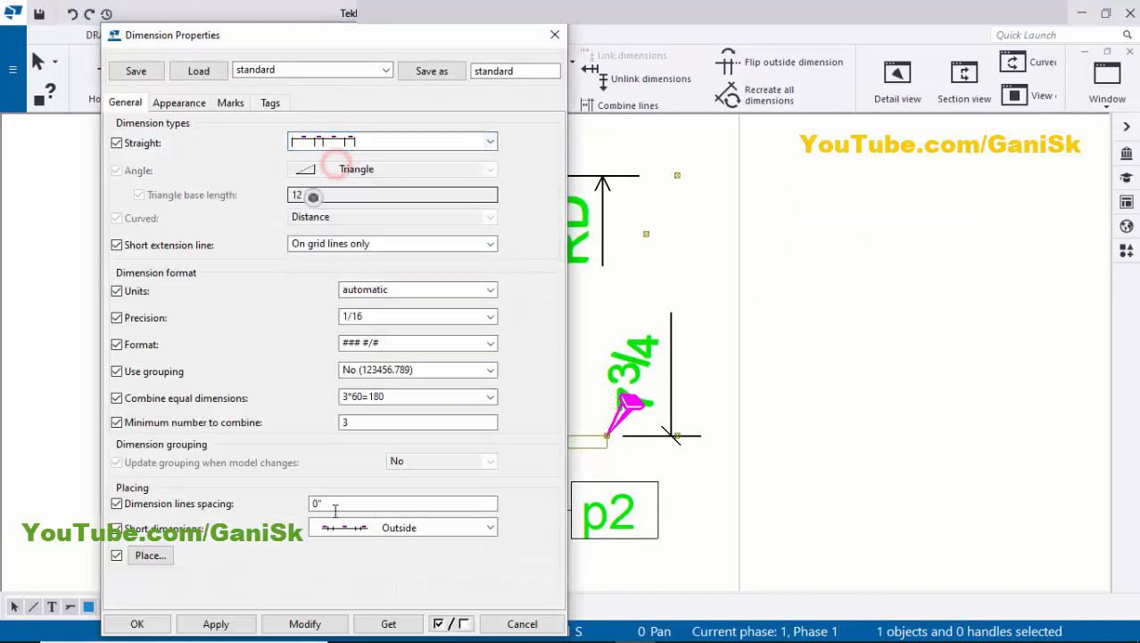
{"action": "left_click", "coordinate": [292, 624]}
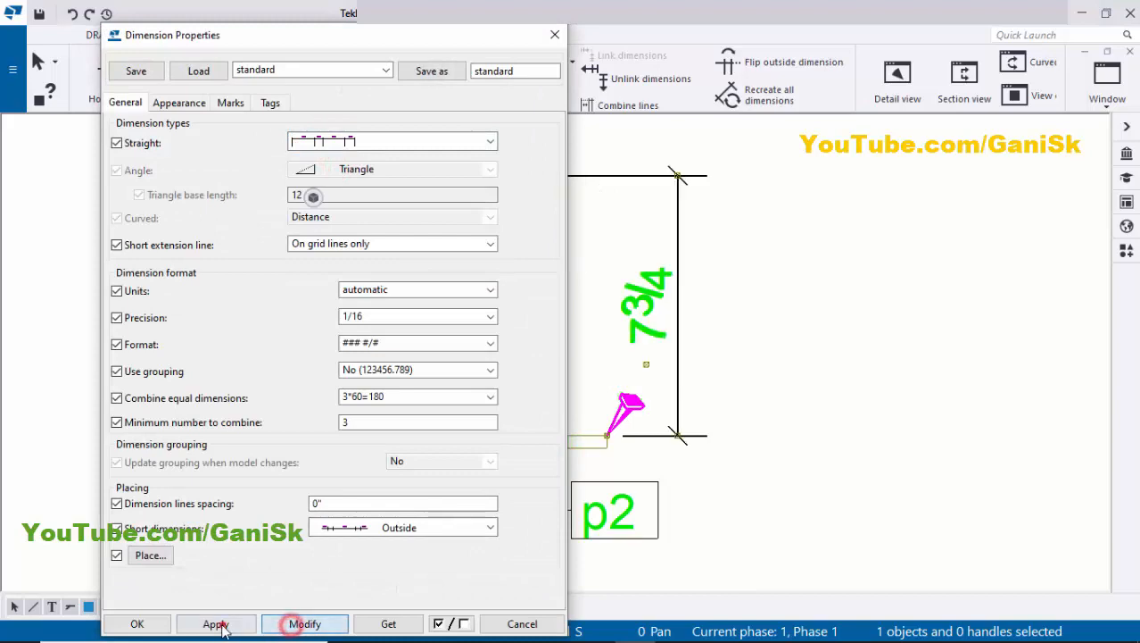
{"action": "left_click", "coordinate": [138, 624]}
{"action": "left_click", "coordinate": [825, 393]}
Pull both ends of the A section mark in the front view closer to the base plate's upper and lower edges
{"action": "scroll", "coordinate": [803, 397], "scroll_direction": "down", "scroll_amount": 5}
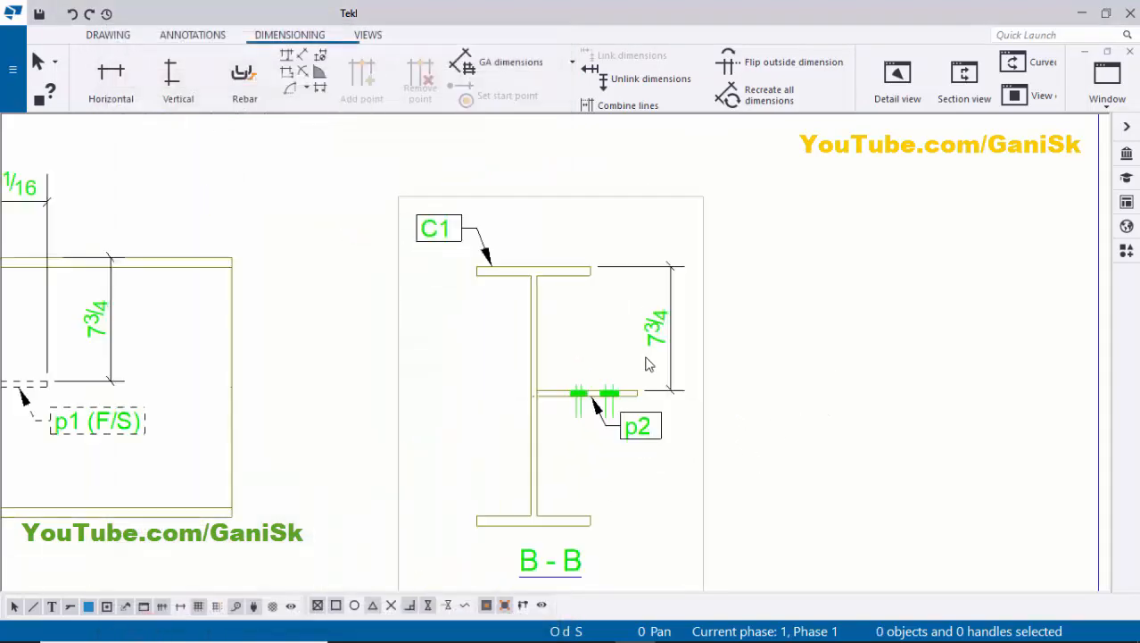
{"action": "scroll", "coordinate": [649, 364], "scroll_direction": "down", "scroll_amount": 4}
{"action": "scroll", "coordinate": [632, 421], "scroll_direction": "up", "scroll_amount": 3}
{"action": "scroll", "coordinate": [527, 419], "scroll_direction": "down", "scroll_amount": 5}
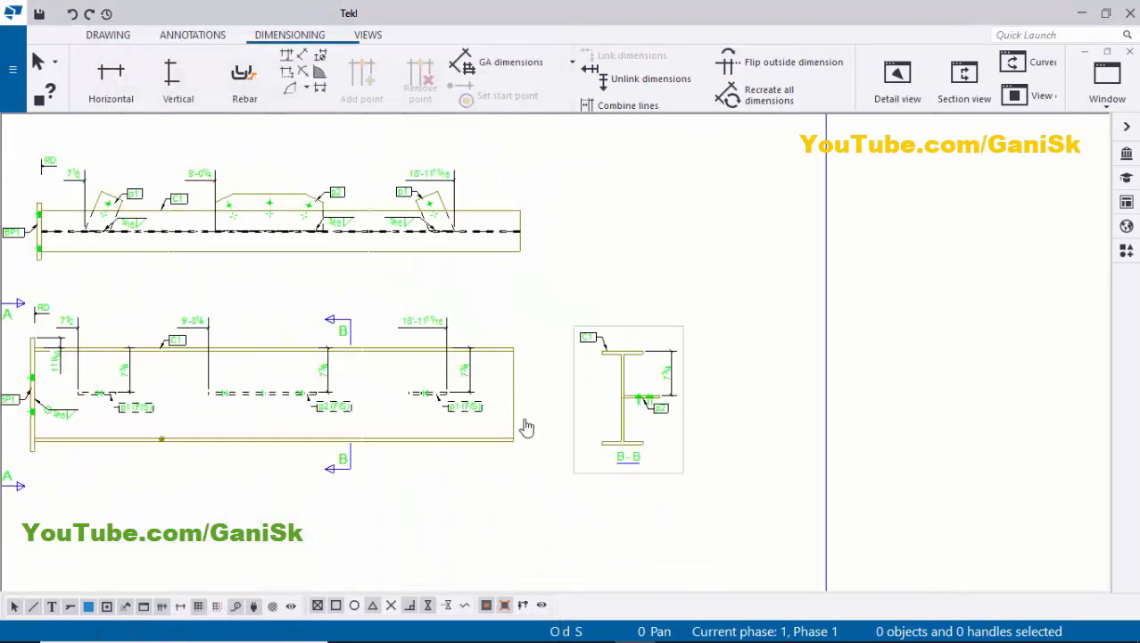
{"action": "scroll", "coordinate": [463, 393], "scroll_direction": "up", "scroll_amount": 5}
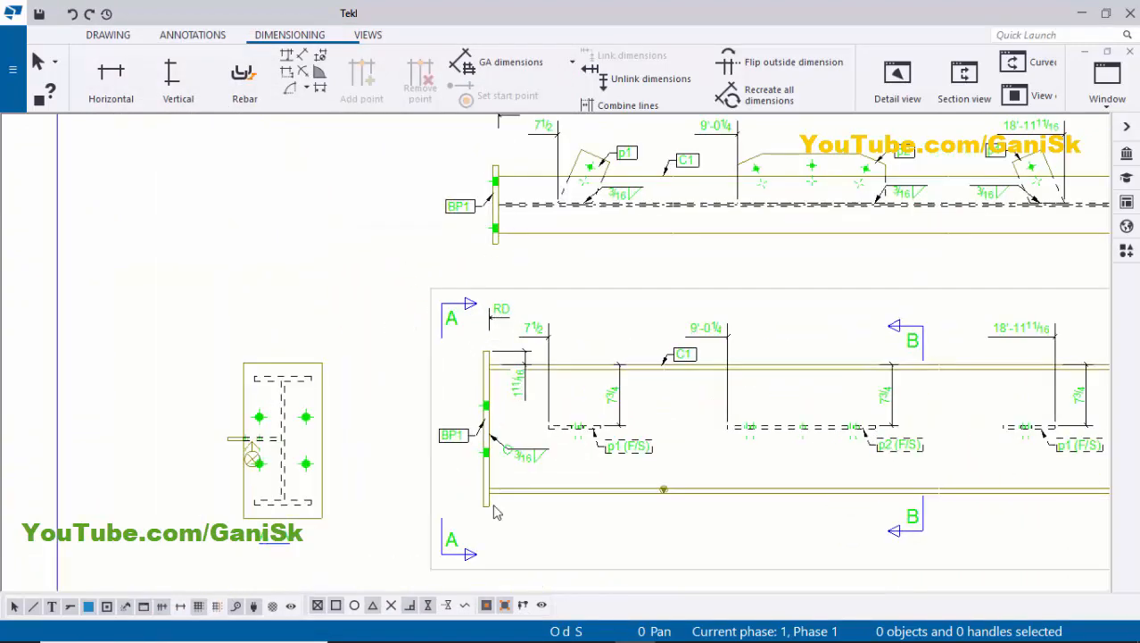
{"action": "left_click", "coordinate": [435, 525]}
{"action": "left_click_drag", "start_coordinate": [433, 541], "coordinate": [438, 493]}
{"action": "middle_click_drag", "start_coordinate": [457, 360], "coordinate": [453, 453]}
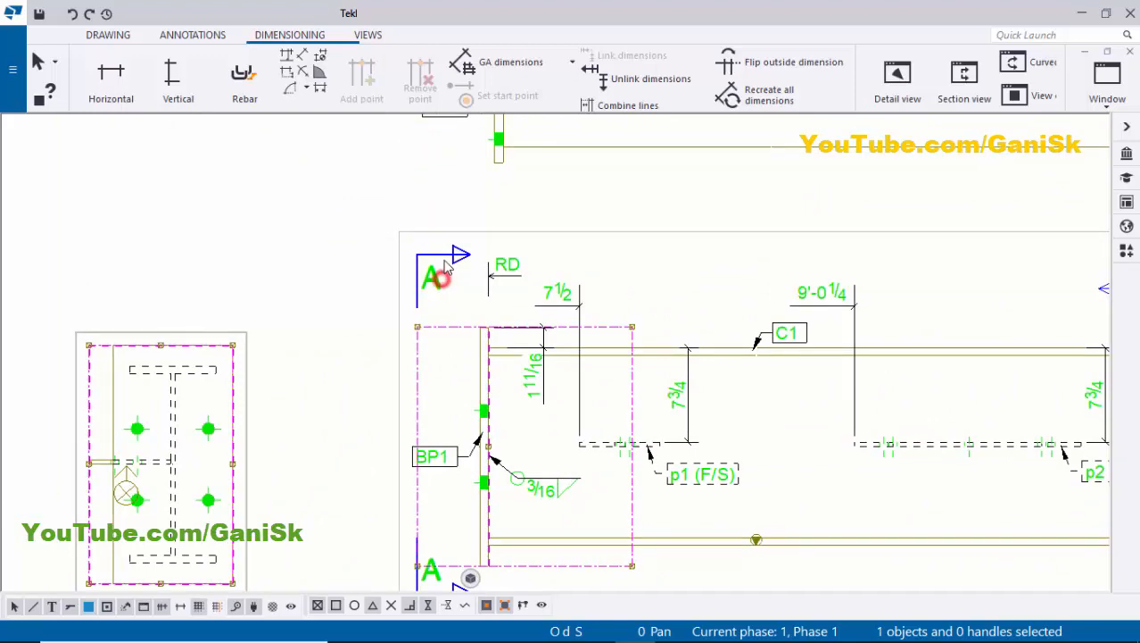
{"action": "left_click_drag", "start_coordinate": [446, 268], "coordinate": [447, 315]}
{"action": "left_click", "coordinate": [360, 307]}
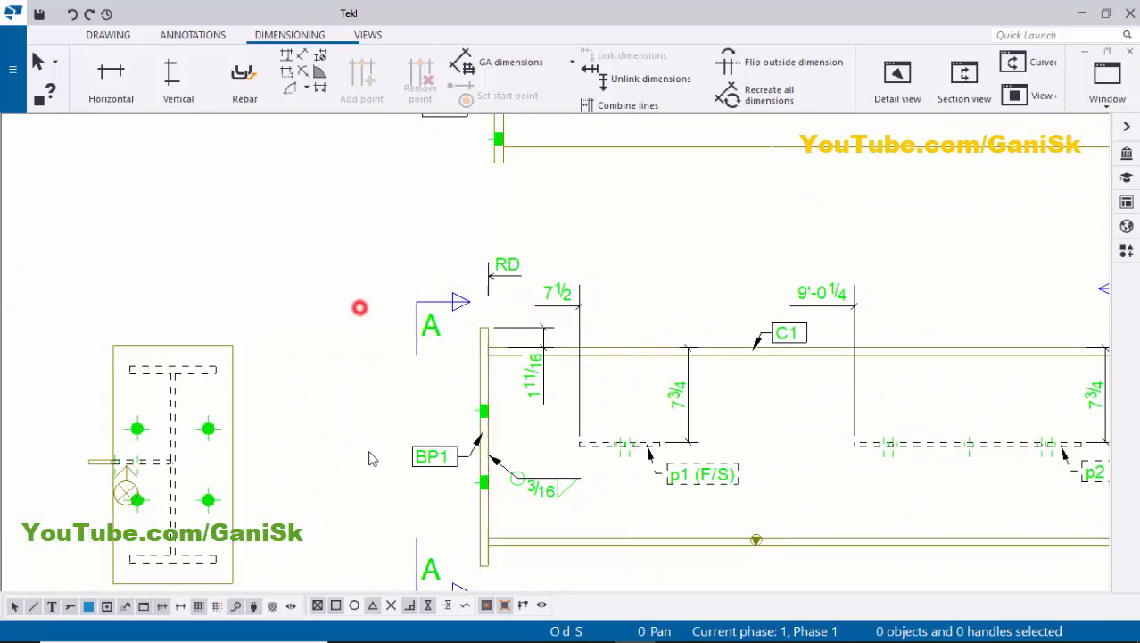
Shorten section A-A's view depth in the front view so that plate p1 falls outside the section boundary
{"action": "scroll", "coordinate": [372, 458], "scroll_direction": "down", "scroll_amount": 3}
{"action": "middle_click_drag", "start_coordinate": [381, 468], "coordinate": [396, 321]}
{"action": "scroll", "coordinate": [318, 366], "scroll_direction": "up", "scroll_amount": 5}
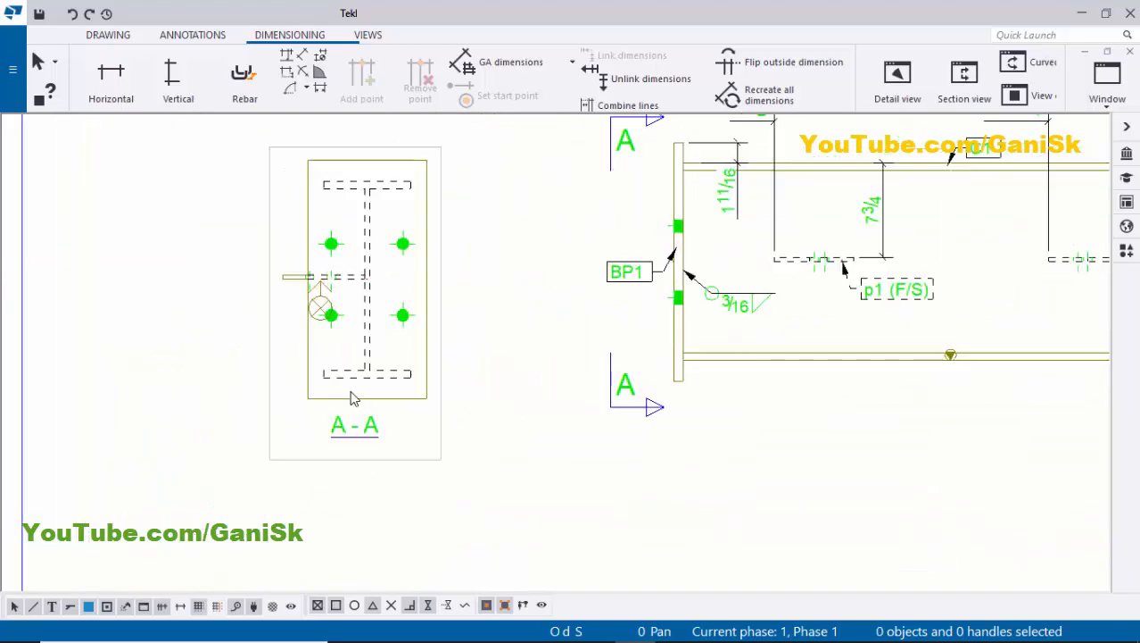
{"action": "scroll", "coordinate": [313, 321], "scroll_direction": "down", "scroll_amount": 4}
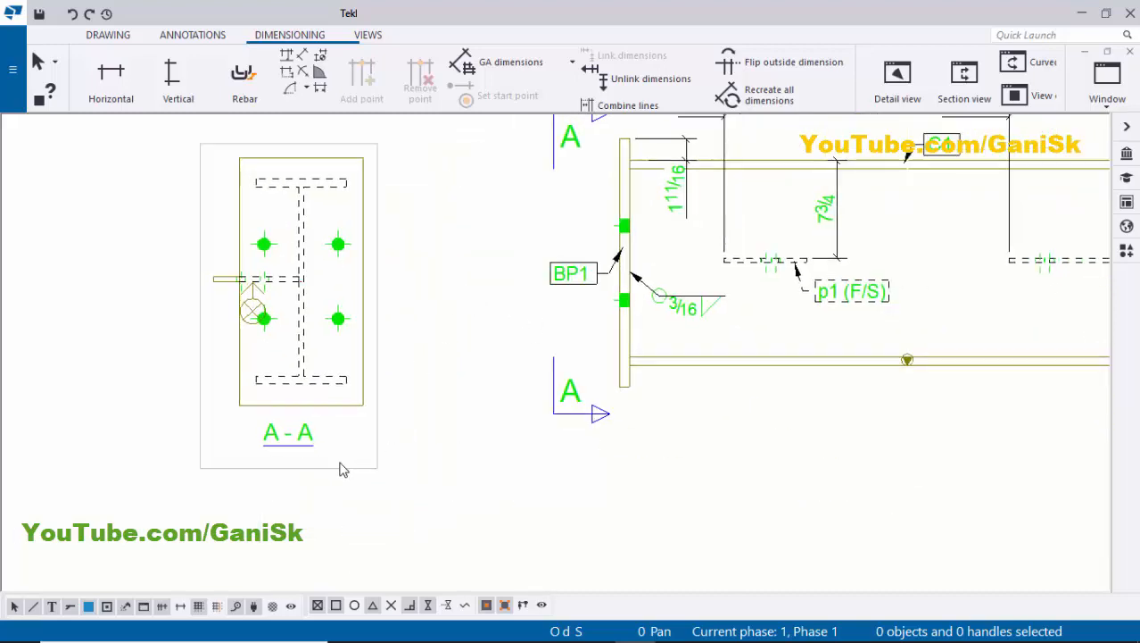
{"action": "left_click", "coordinate": [350, 469]}
{"action": "middle_click_drag", "start_coordinate": [681, 236], "coordinate": [502, 282]}
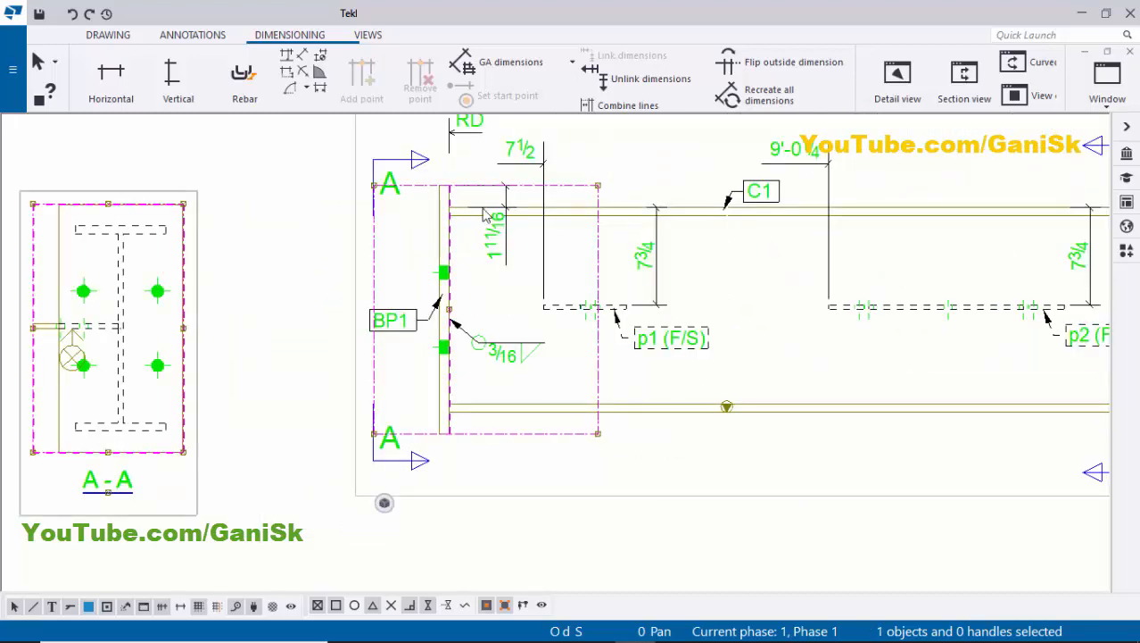
{"action": "scroll", "coordinate": [571, 343], "scroll_direction": "up", "scroll_amount": 2}
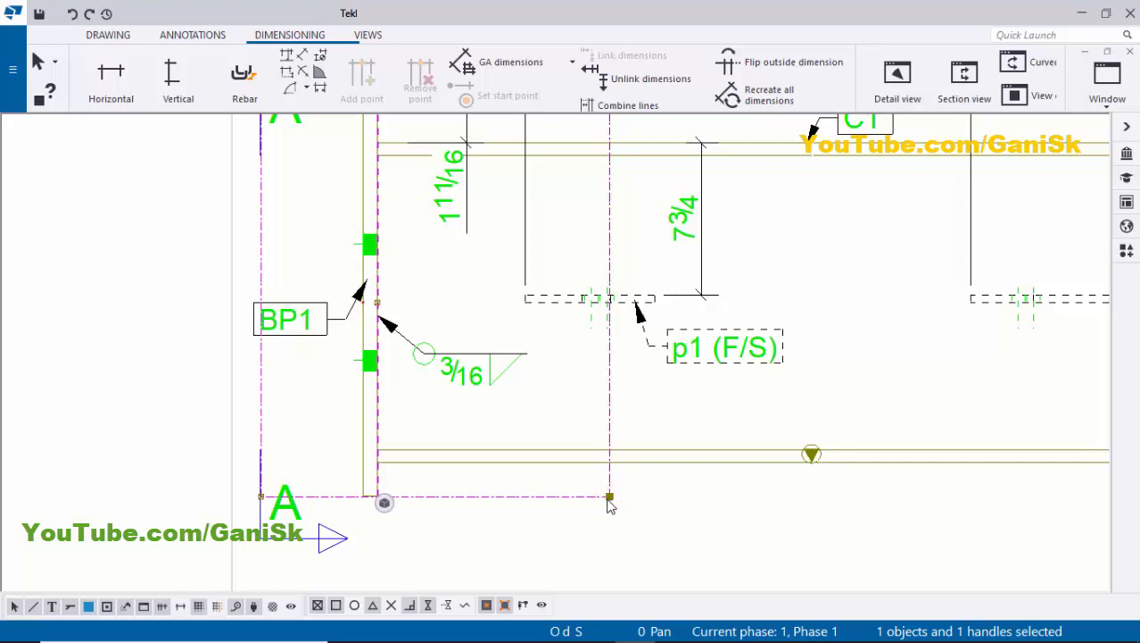
{"action": "left_click_drag", "start_coordinate": [556, 496], "coordinate": [496, 506]}
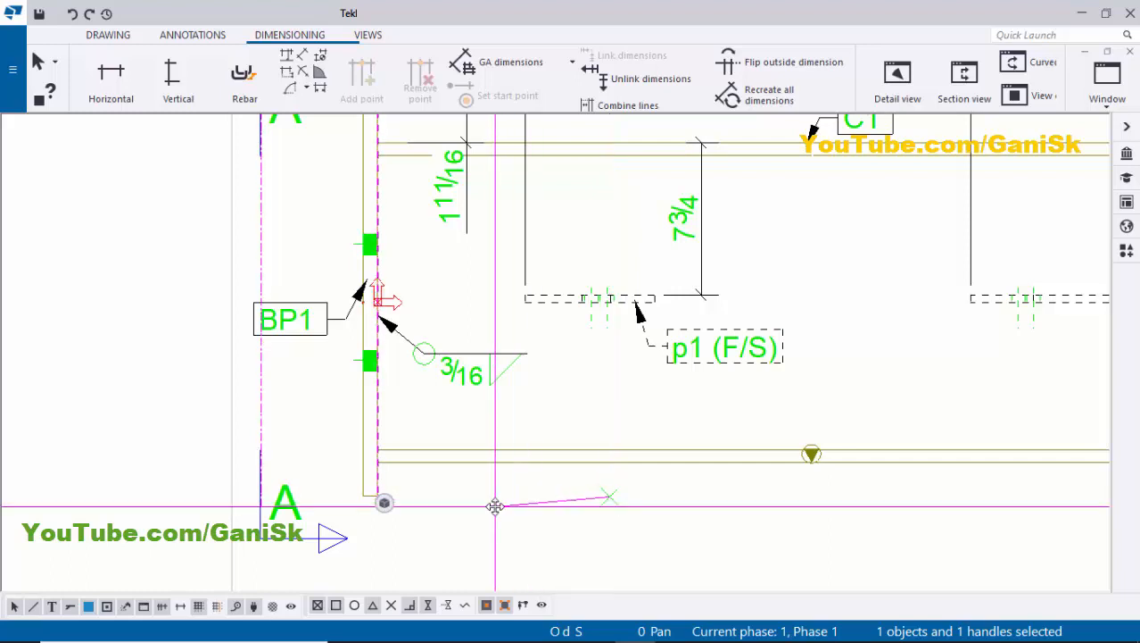
{"action": "left_click_drag", "start_coordinate": [604, 518], "coordinate": [608, 510]}
{"action": "scroll", "coordinate": [381, 444], "scroll_direction": "down", "scroll_amount": 3}
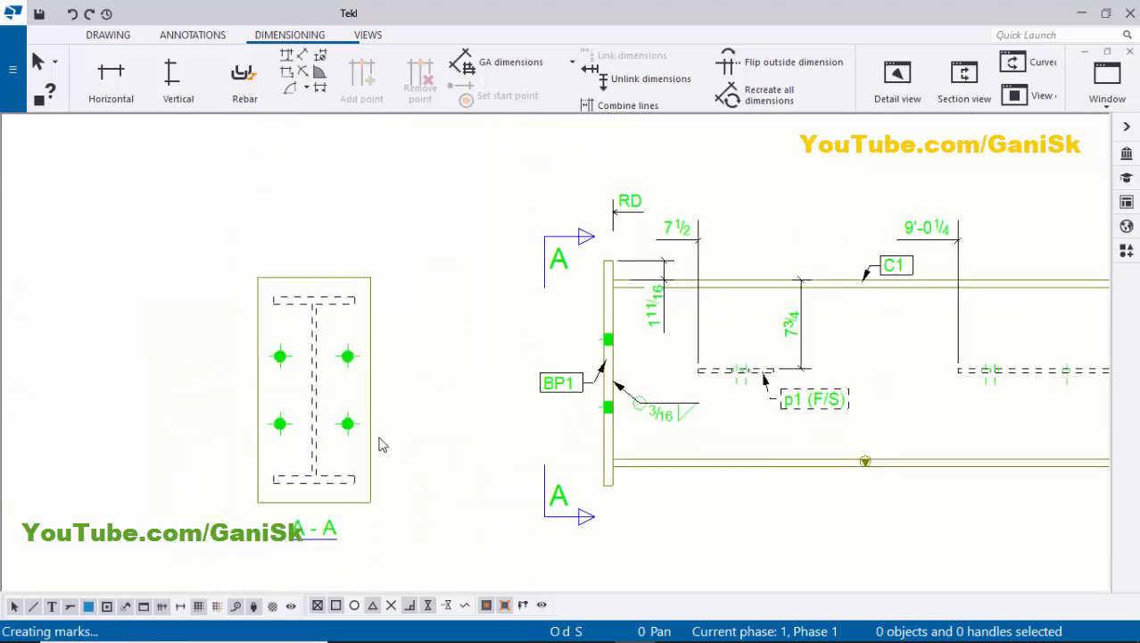
Move section view A-A slightly up and closer to the front view
{"action": "mouse_move", "coordinate": [419, 469]}
{"action": "middle_mouse_down"}
{"action": "mouse_move", "coordinate": [423, 385]}
{"action": "mouse_move", "coordinate": [398, 463]}
{"action": "middle_mouse_up"}
{"action": "left_click", "coordinate": [389, 466]}
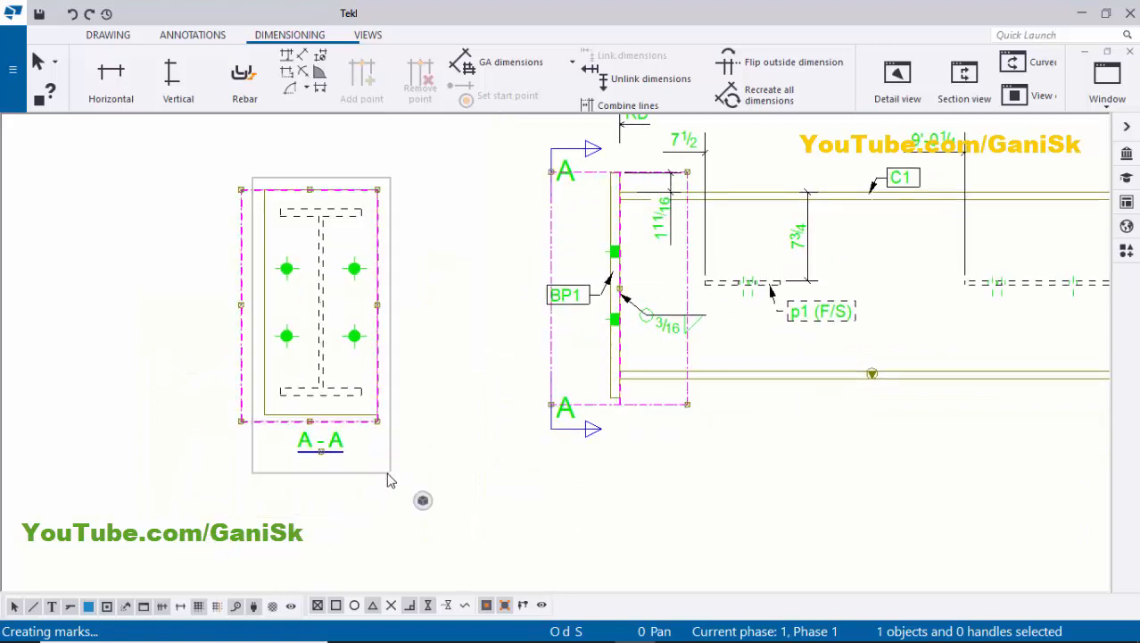
{"action": "mouse_move", "coordinate": [384, 469]}
{"action": "left_mouse_down"}
{"action": "mouse_move", "coordinate": [421, 443]}
{"action": "mouse_move", "coordinate": [412, 456]}
{"action": "left_mouse_up"}
{"action": "left_click", "coordinate": [356, 471]}
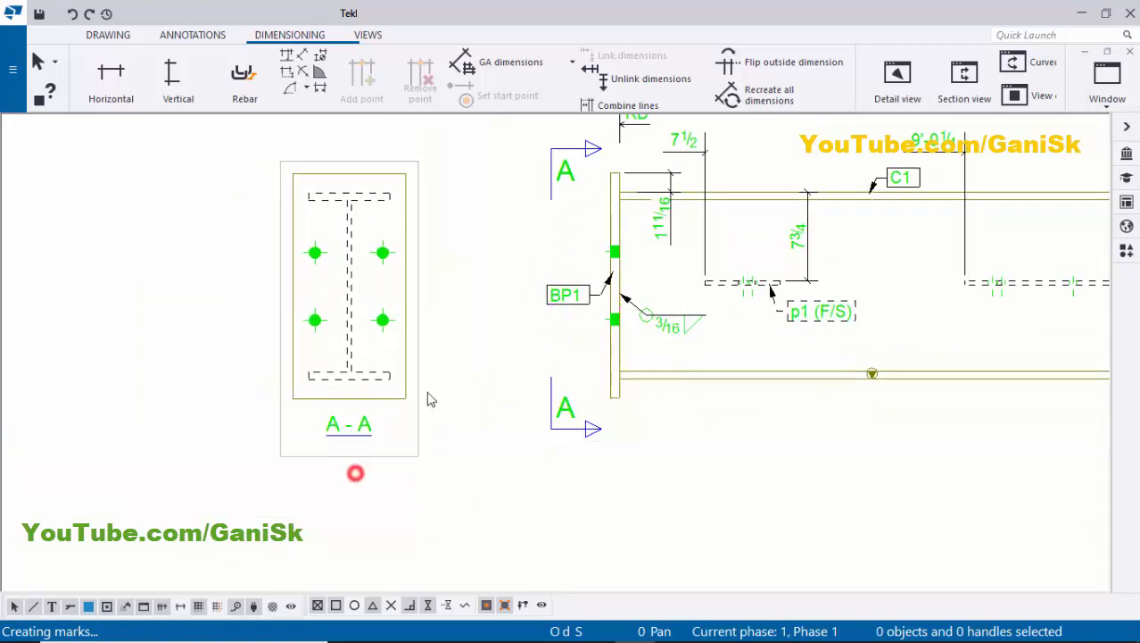
Add the BP1 part mark to the base plate in section A-A using applied mark properties, placing it outside the plate's left edge
{"action": "middle_click_drag", "start_coordinate": [309, 319], "coordinate": [323, 373]}
{"action": "scroll", "coordinate": [323, 374], "scroll_direction": "up", "scroll_amount": 1}
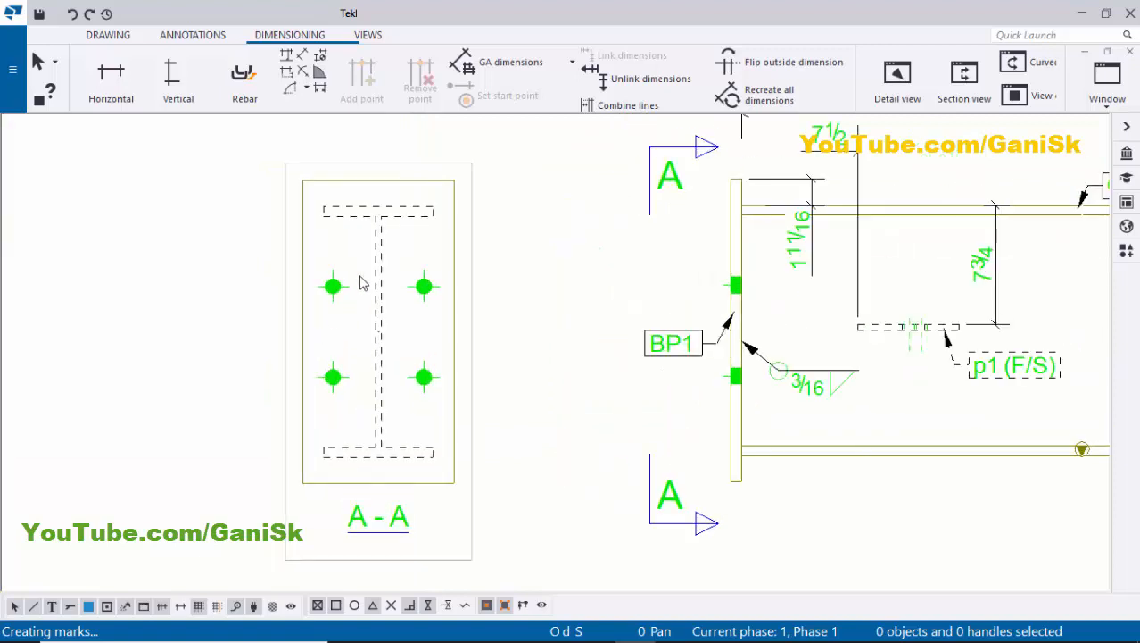
{"action": "scroll", "coordinate": [304, 358], "scroll_direction": "up", "scroll_amount": 2}
{"action": "right_click", "coordinate": [297, 337]}
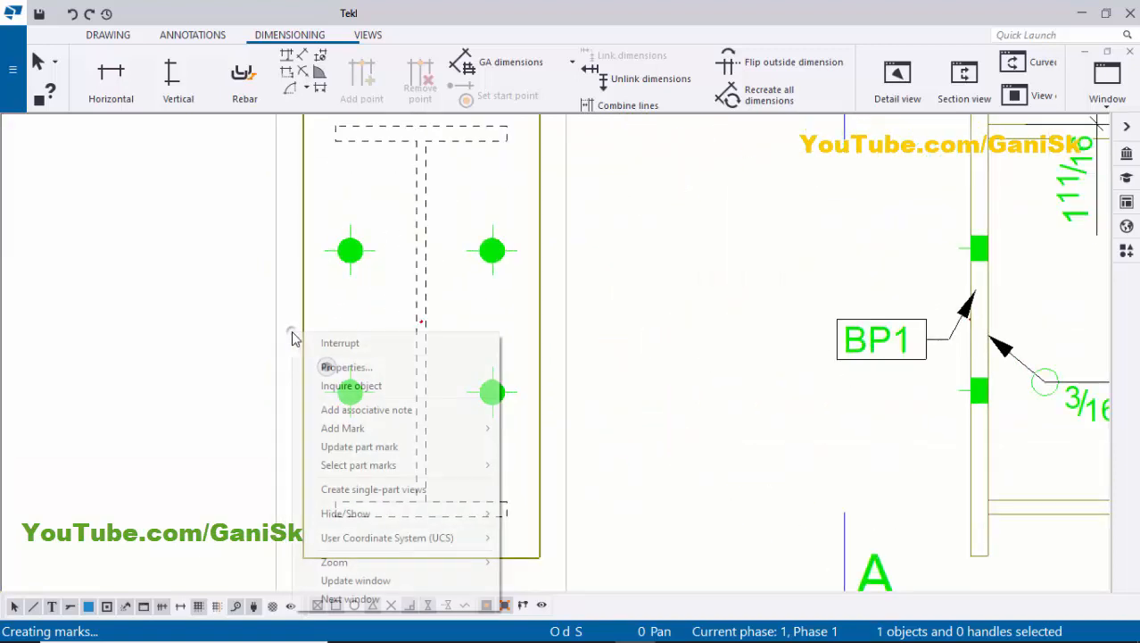
{"action": "mouse_move", "coordinate": [332, 429]}
{"action": "left_click", "coordinate": [544, 447]}
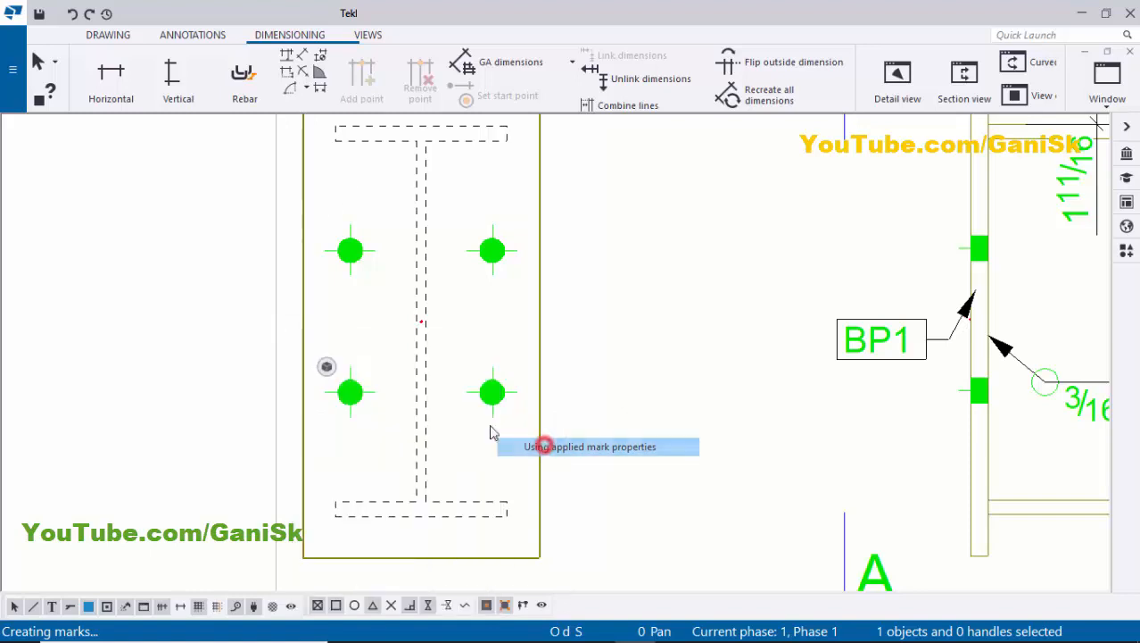
{"action": "scroll", "coordinate": [298, 325], "scroll_direction": "down", "scroll_amount": 1}
{"action": "middle_click_drag", "start_coordinate": [298, 324], "coordinate": [387, 327]}
{"action": "left_click", "coordinate": [367, 235]}
{"action": "left_click_drag", "start_coordinate": [359, 234], "coordinate": [335, 348]}
{"action": "left_click", "coordinate": [165, 339]}
Add the C1 part mark to the column in section A-A using applied mark properties, placing it beside the lower flange outside the plate
{"action": "middle_click_drag", "start_coordinate": [476, 460], "coordinate": [453, 403]}
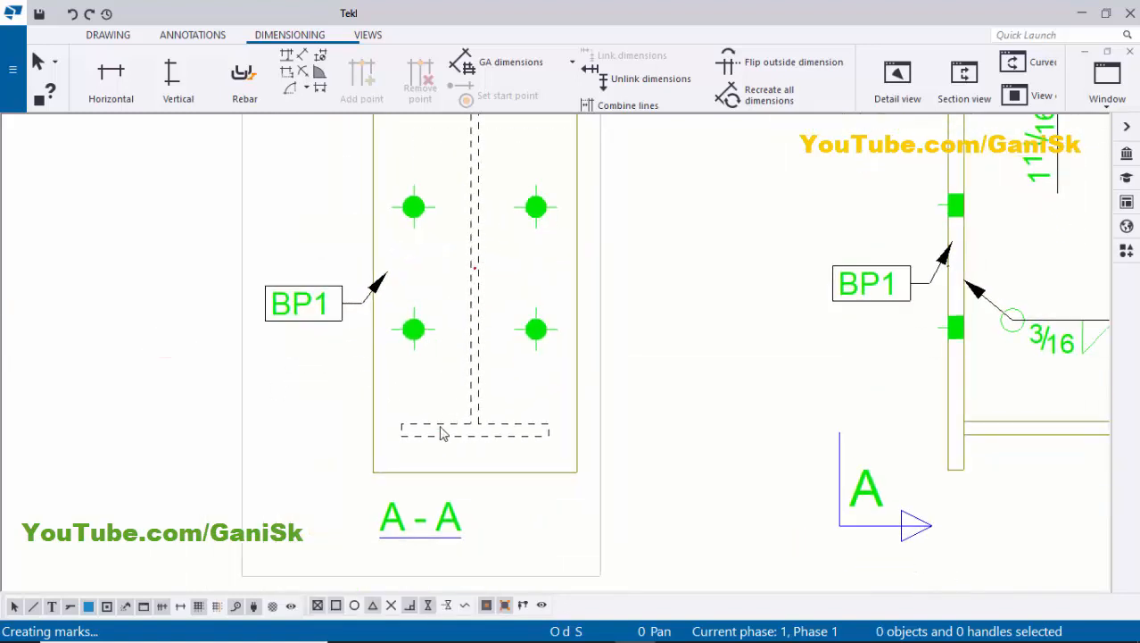
{"action": "right_click", "coordinate": [440, 430]}
{"action": "mouse_move", "coordinate": [580, 244]}
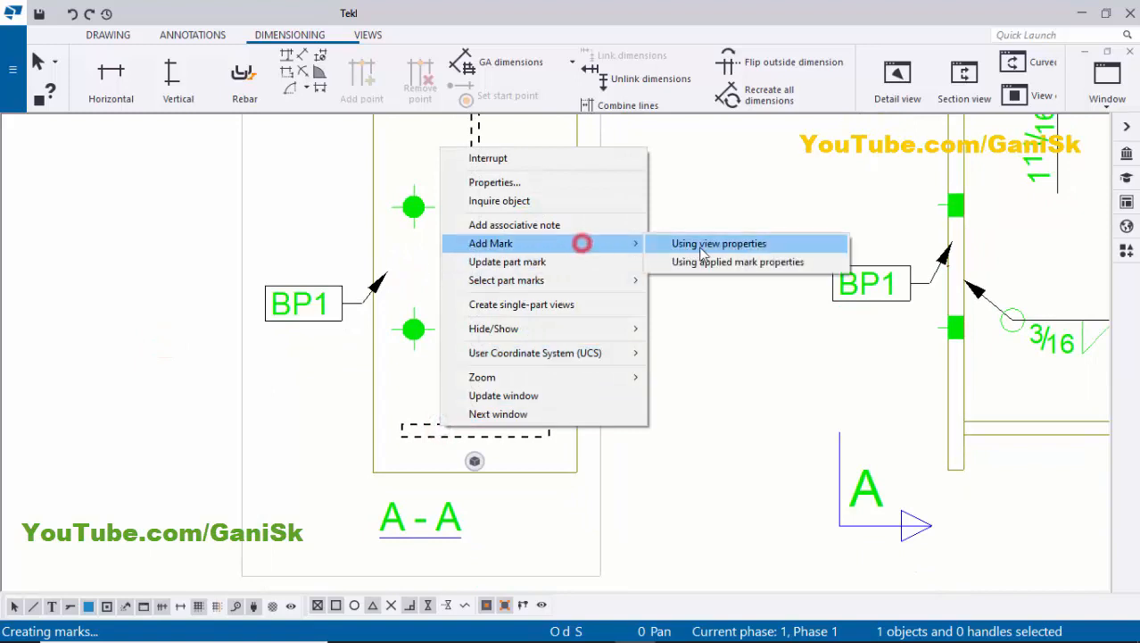
{"action": "left_click", "coordinate": [704, 261]}
{"action": "scroll", "coordinate": [513, 250], "scroll_direction": "down", "scroll_amount": 1}
{"action": "middle_click_drag", "start_coordinate": [513, 250], "coordinate": [526, 293]}
{"action": "left_click", "coordinate": [527, 199]}
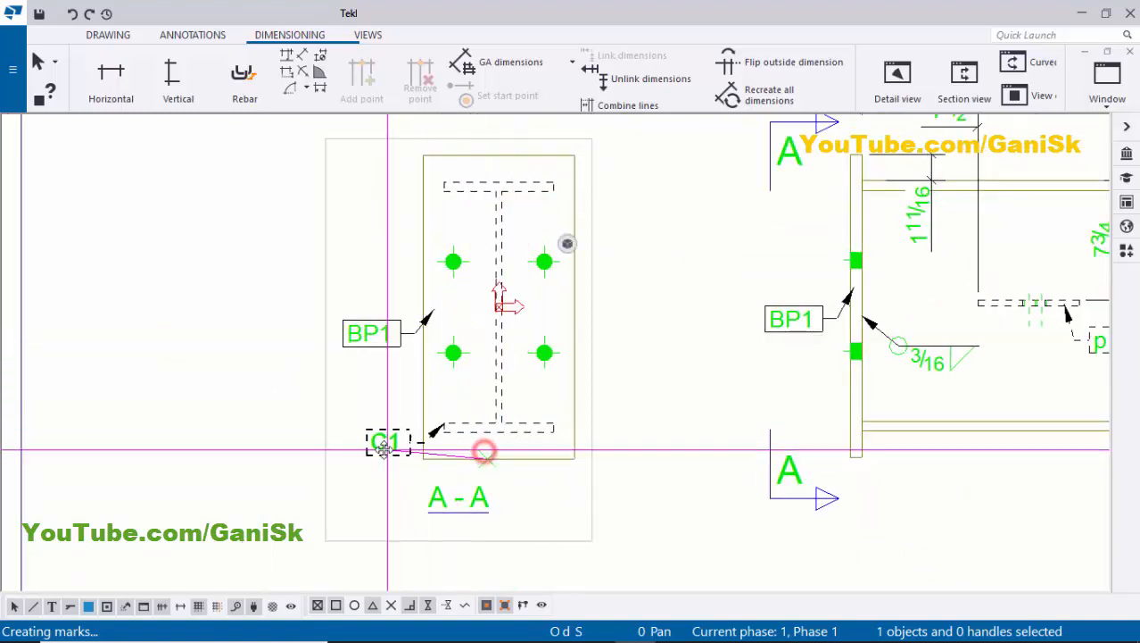
{"action": "scroll", "coordinate": [387, 446], "scroll_direction": "up", "scroll_amount": 2}
{"action": "left_click", "coordinate": [392, 445]}
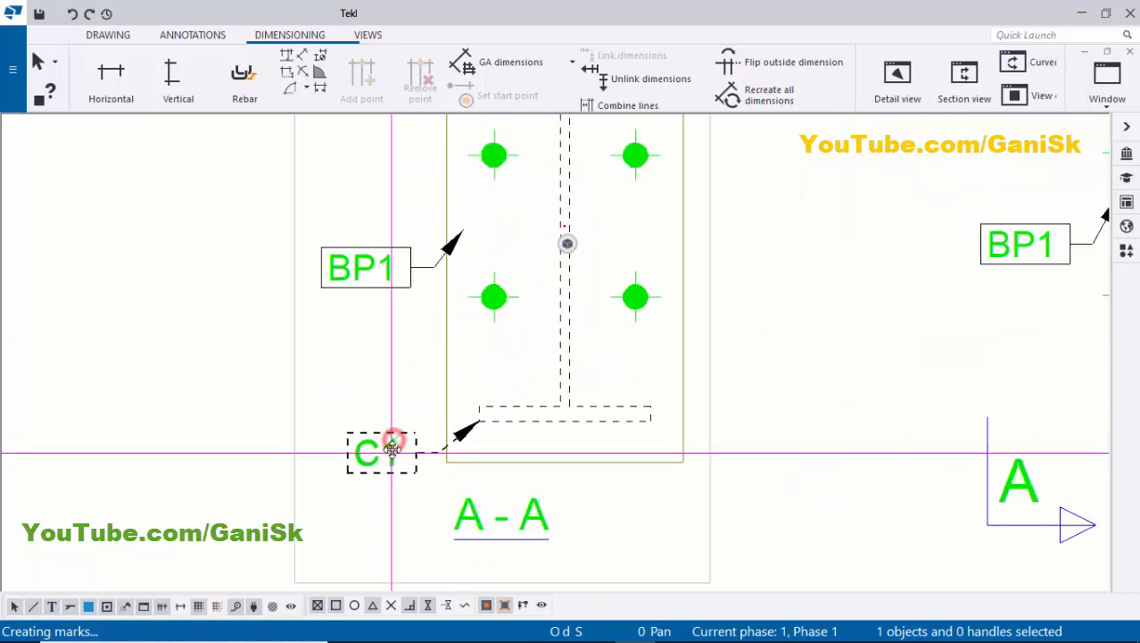
{"action": "left_click_drag", "start_coordinate": [392, 448], "coordinate": [392, 442]}
{"action": "left_click", "coordinate": [375, 348]}
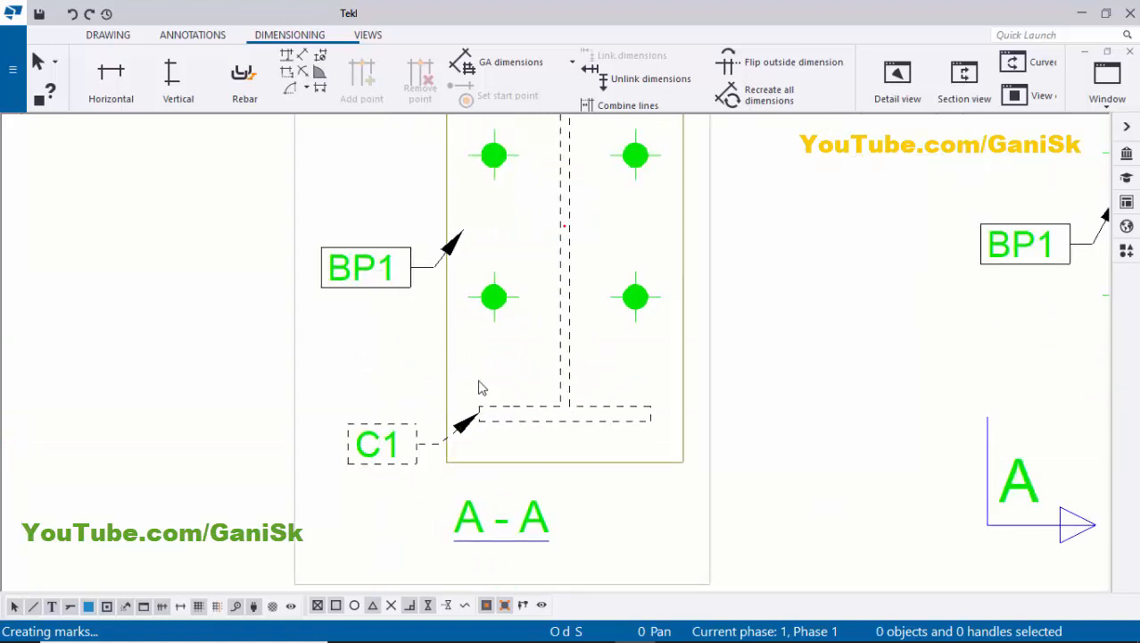
Add vertical dimensions in section A-A from the base plate's top edge to the column centre and on to the plate's bottom edge
{"action": "scroll", "coordinate": [457, 404], "scroll_direction": "down", "scroll_amount": 3}
{"action": "middle_click_drag", "start_coordinate": [454, 408], "coordinate": [365, 446]}
{"action": "mouse_move", "coordinate": [499, 324]}
{"action": "middle_mouse_down"}
{"action": "mouse_move", "coordinate": [501, 365]}
{"action": "mouse_move", "coordinate": [489, 380]}
{"action": "middle_mouse_up"}
{"action": "scroll", "coordinate": [432, 316], "scroll_direction": "up", "scroll_amount": 3}
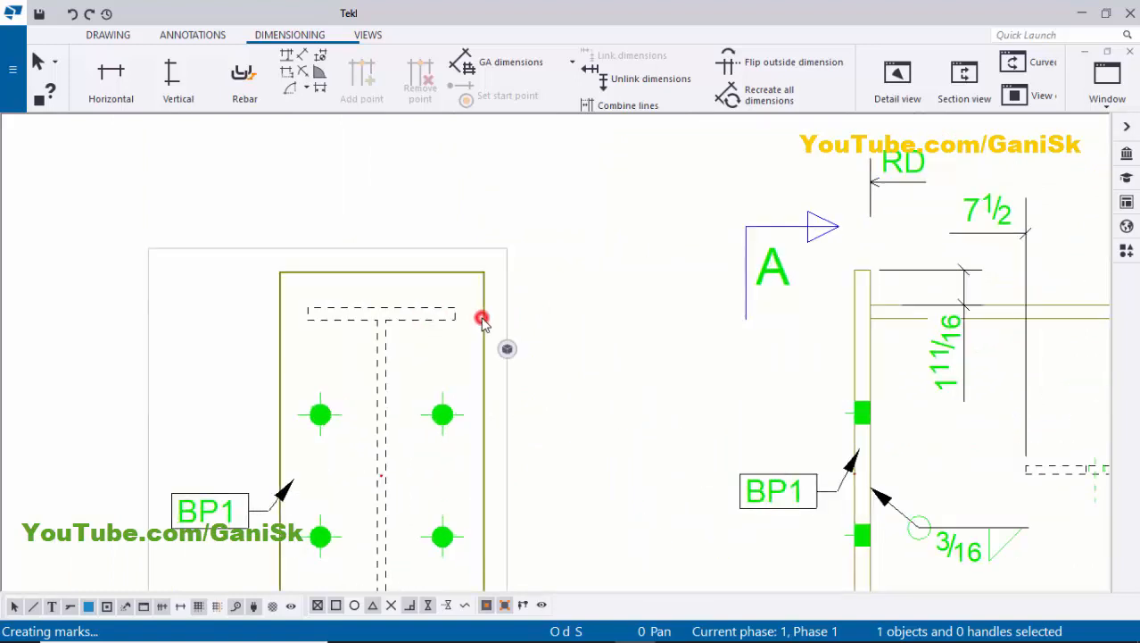
{"action": "left_click", "coordinate": [594, 284]}
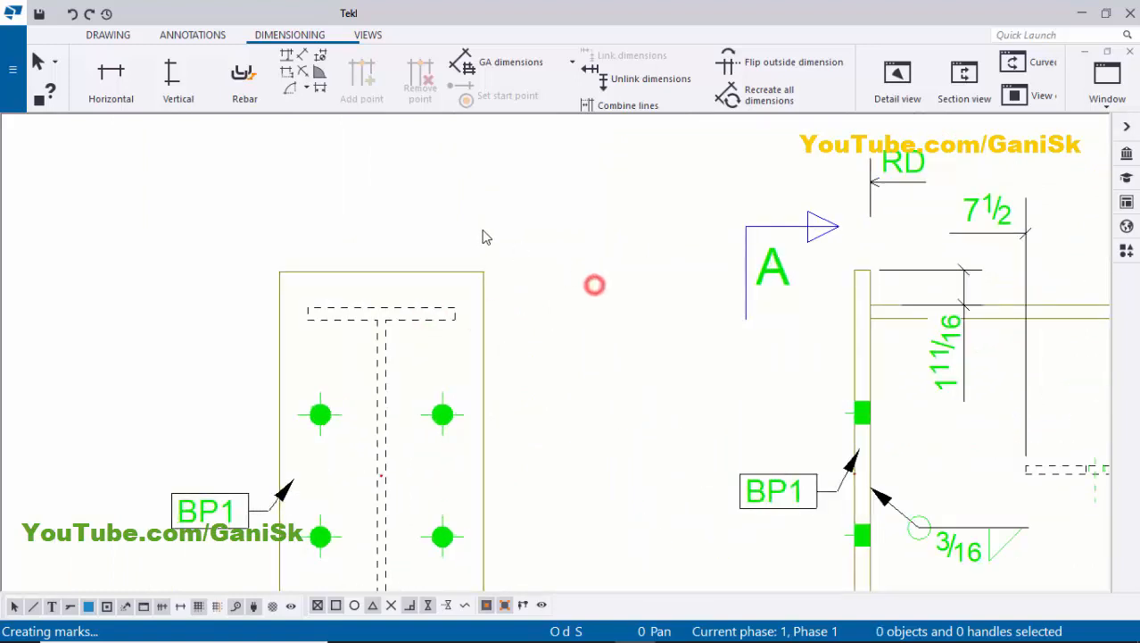
{"action": "left_click", "coordinate": [179, 71]}
{"action": "scroll", "coordinate": [563, 254], "scroll_direction": "up", "scroll_amount": 2}
{"action": "left_click", "coordinate": [437, 230]}
{"action": "scroll", "coordinate": [414, 257], "scroll_direction": "up", "scroll_amount": 3}
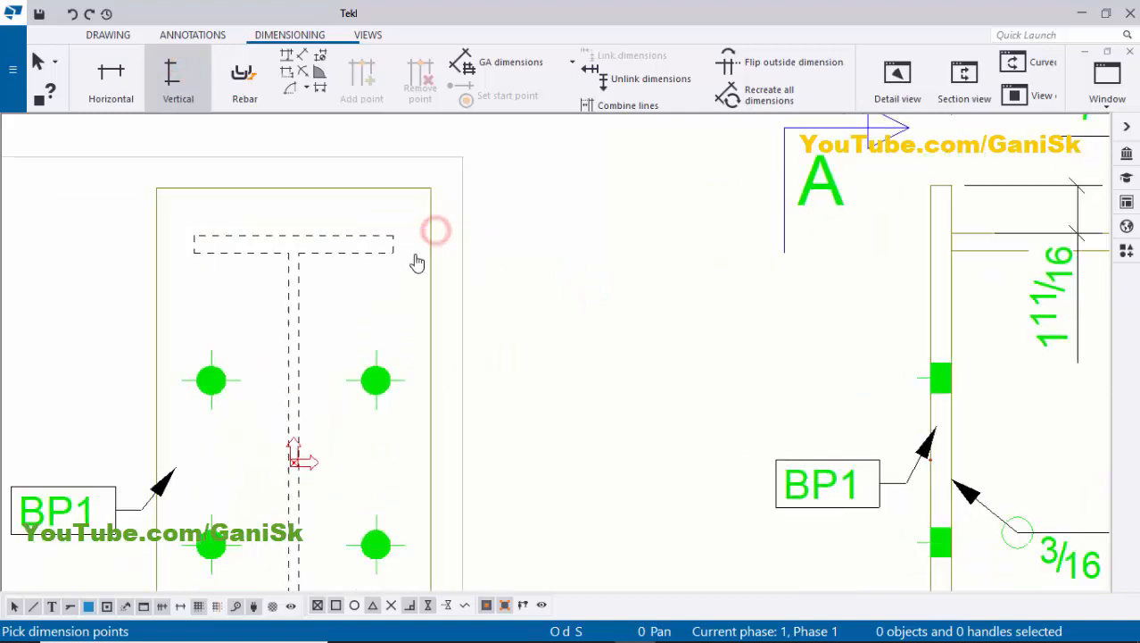
{"action": "scroll", "coordinate": [302, 355], "scroll_direction": "up", "scroll_amount": 2}
{"action": "left_click", "coordinate": [277, 328]}
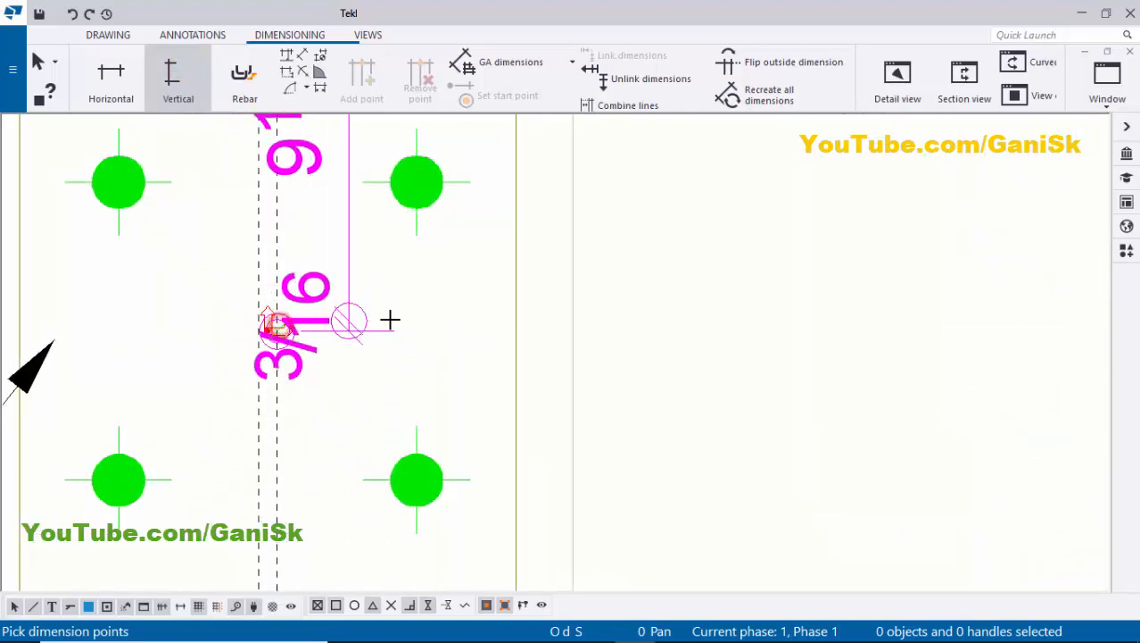
{"action": "scroll", "coordinate": [399, 237], "scroll_direction": "down", "scroll_amount": 3}
{"action": "scroll", "coordinate": [432, 433], "scroll_direction": "up", "scroll_amount": 4}
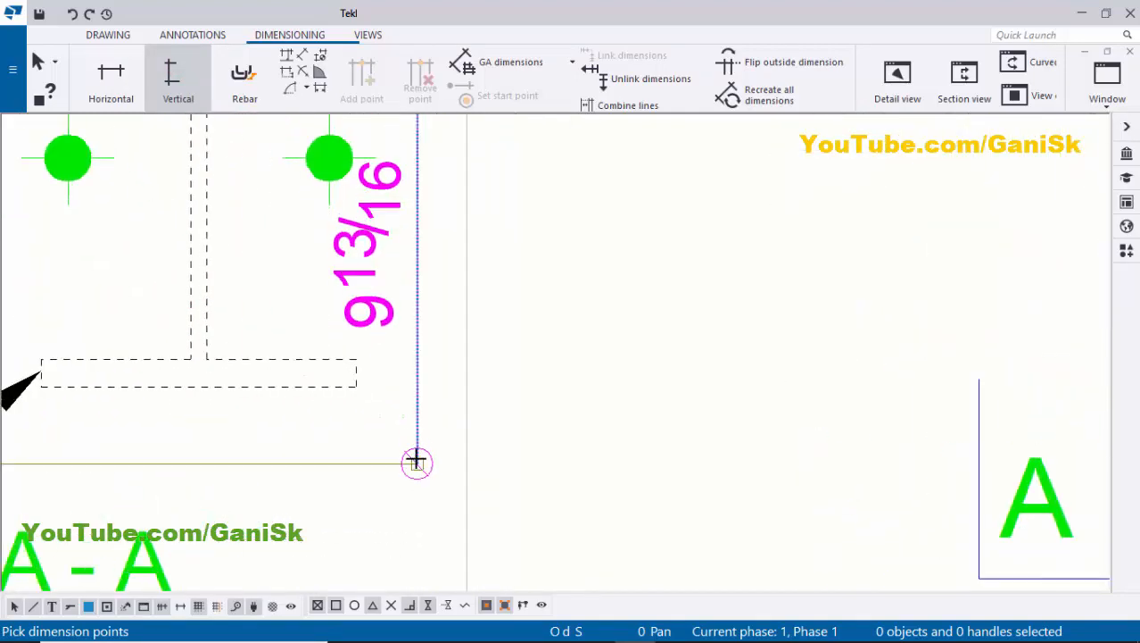
{"action": "left_click", "coordinate": [415, 460]}
{"action": "scroll", "coordinate": [415, 460], "scroll_direction": "down", "scroll_amount": 3}
{"action": "middle_click_drag", "start_coordinate": [481, 323], "coordinate": [453, 411]}
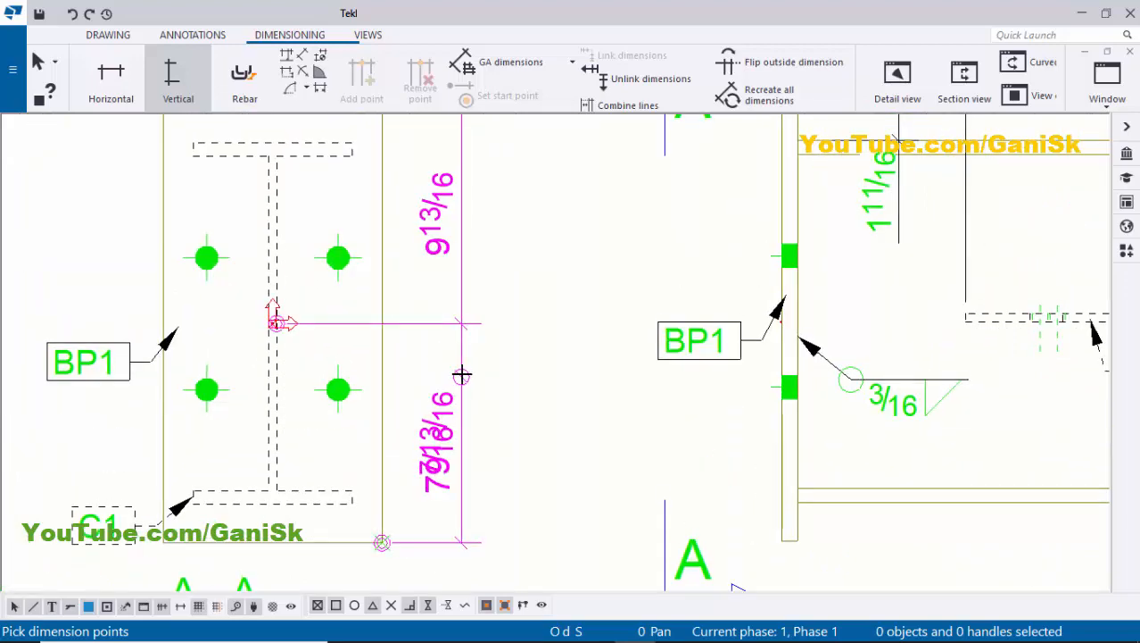
{"action": "middle_click", "coordinate": [461, 374]}
{"action": "scroll", "coordinate": [456, 341], "scroll_direction": "down", "scroll_amount": 3}
{"action": "scroll", "coordinate": [359, 174], "scroll_direction": "up", "scroll_amount": 2}
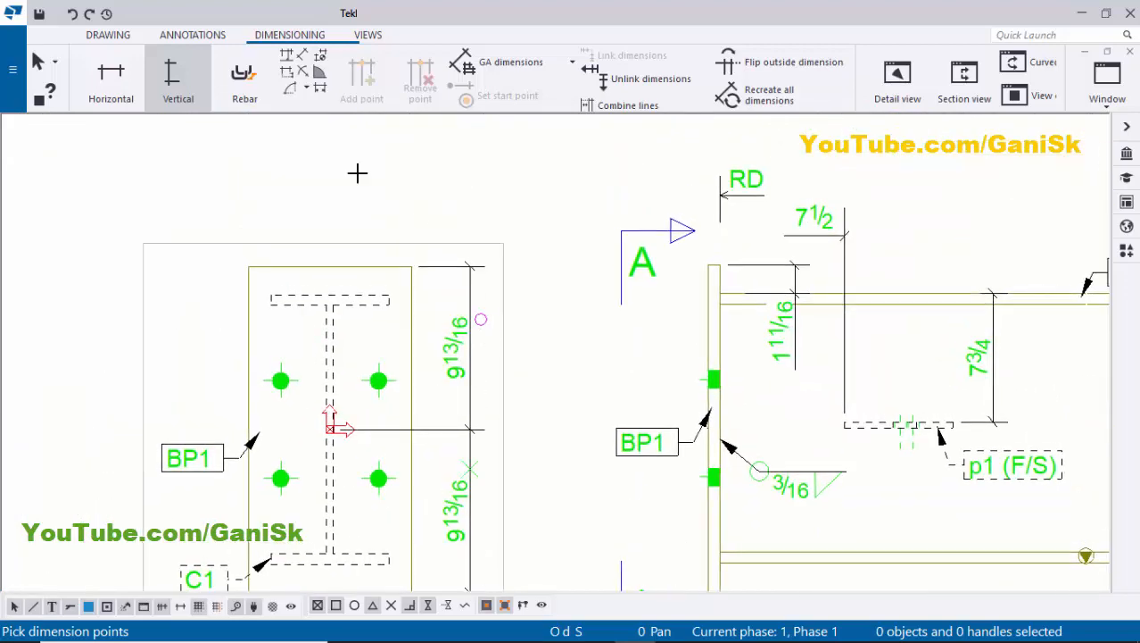
Add horizontal dimensions above section A-A from the base plate's left edge to the column centre and on to its right edge
{"action": "left_click", "coordinate": [126, 94]}
{"action": "scroll", "coordinate": [286, 287], "scroll_direction": "up", "scroll_amount": 2}
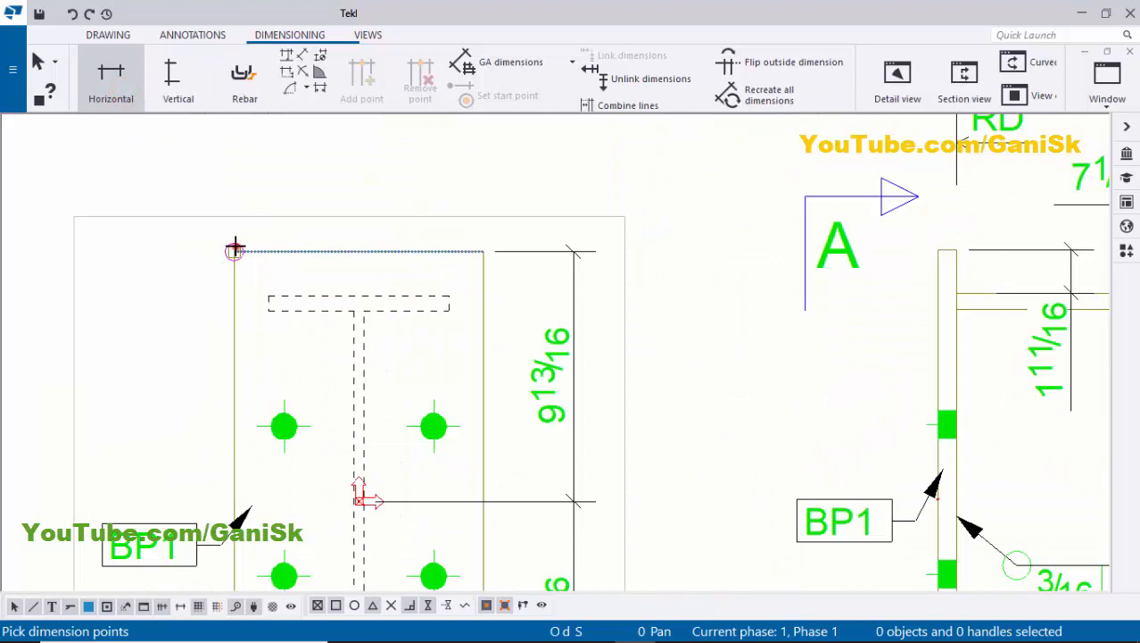
{"action": "scroll", "coordinate": [357, 298], "scroll_direction": "up", "scroll_amount": 2}
{"action": "left_click", "coordinate": [354, 298]}
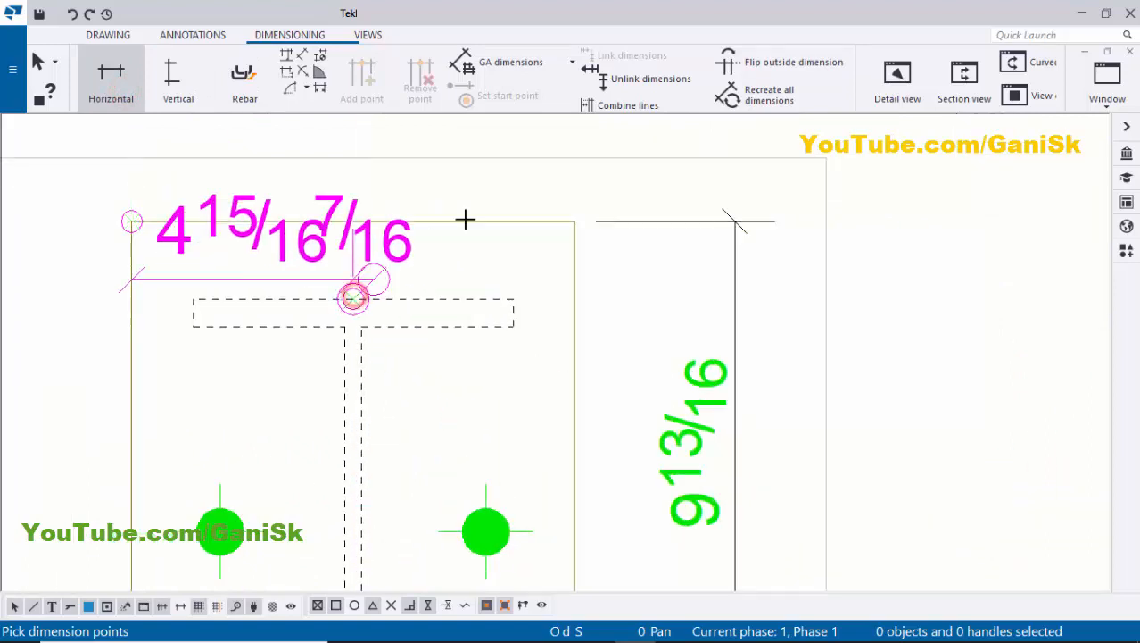
{"action": "mouse_move", "coordinate": [469, 140]}
{"action": "middle_mouse_down"}
{"action": "mouse_move", "coordinate": [471, 214]}
{"action": "mouse_move", "coordinate": [501, 241]}
{"action": "mouse_move", "coordinate": [469, 181]}
{"action": "middle_mouse_up"}
{"action": "middle_click", "coordinate": [451, 188]}
{"action": "scroll", "coordinate": [451, 190], "scroll_direction": "down", "scroll_amount": 4}
{"action": "key", "text": "Escape"}
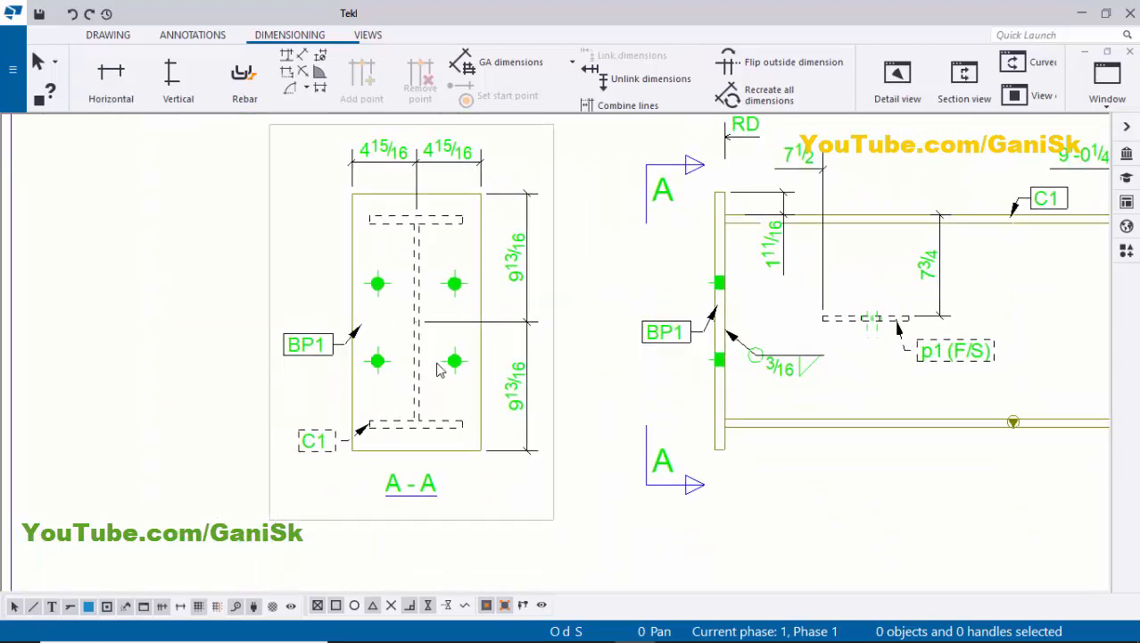
Shift section view A-A slightly down and away from the front view
{"action": "scroll", "coordinate": [460, 359], "scroll_direction": "down", "scroll_amount": 2}
{"action": "middle_click_drag", "start_coordinate": [460, 360], "coordinate": [226, 337]}
{"action": "left_click", "coordinate": [286, 448]}
{"action": "left_click_drag", "start_coordinate": [287, 448], "coordinate": [268, 454]}
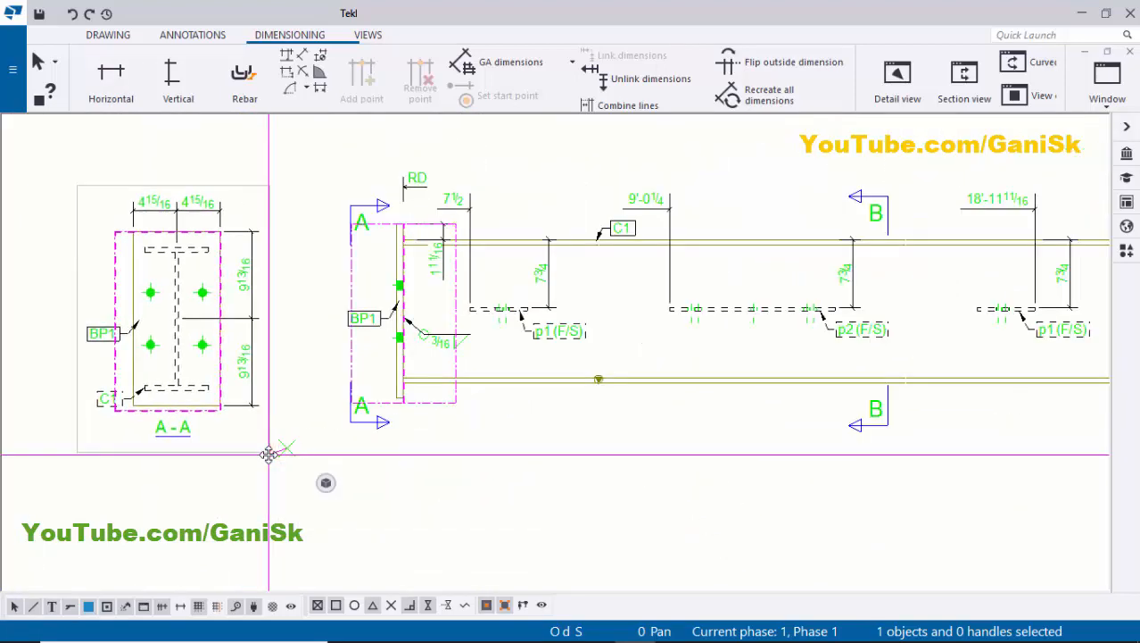
{"action": "left_click", "coordinate": [304, 481]}
Move section view B-B slightly closer to the column end of the front view
{"action": "scroll", "coordinate": [413, 486], "scroll_direction": "down", "scroll_amount": 3}
{"action": "scroll", "coordinate": [705, 473], "scroll_direction": "up", "scroll_amount": 2}
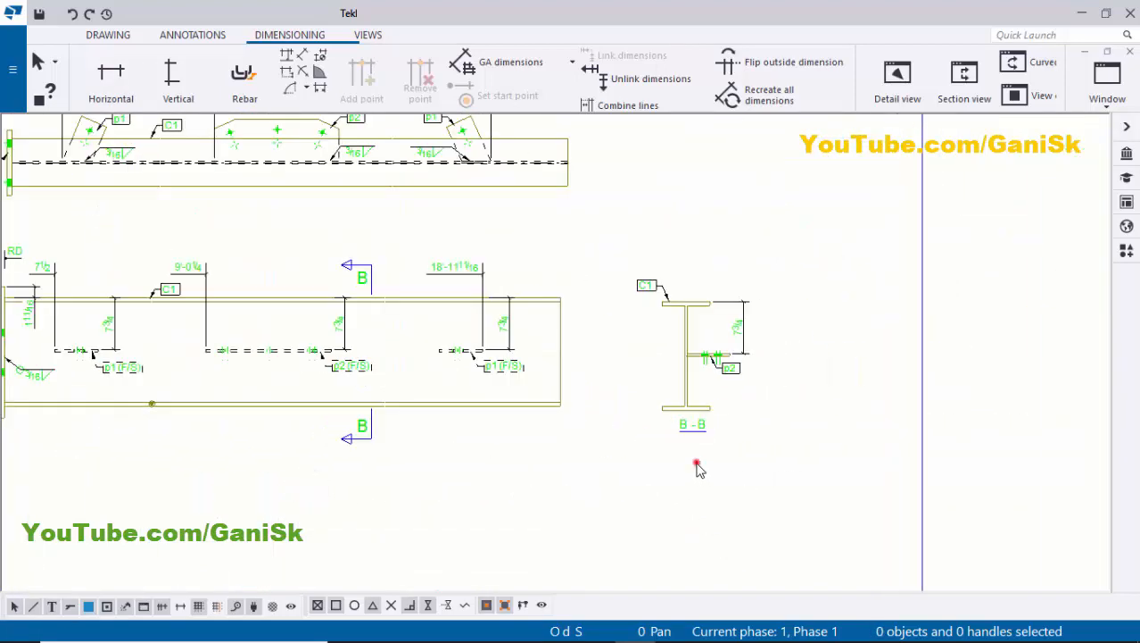
{"action": "left_click", "coordinate": [692, 447]}
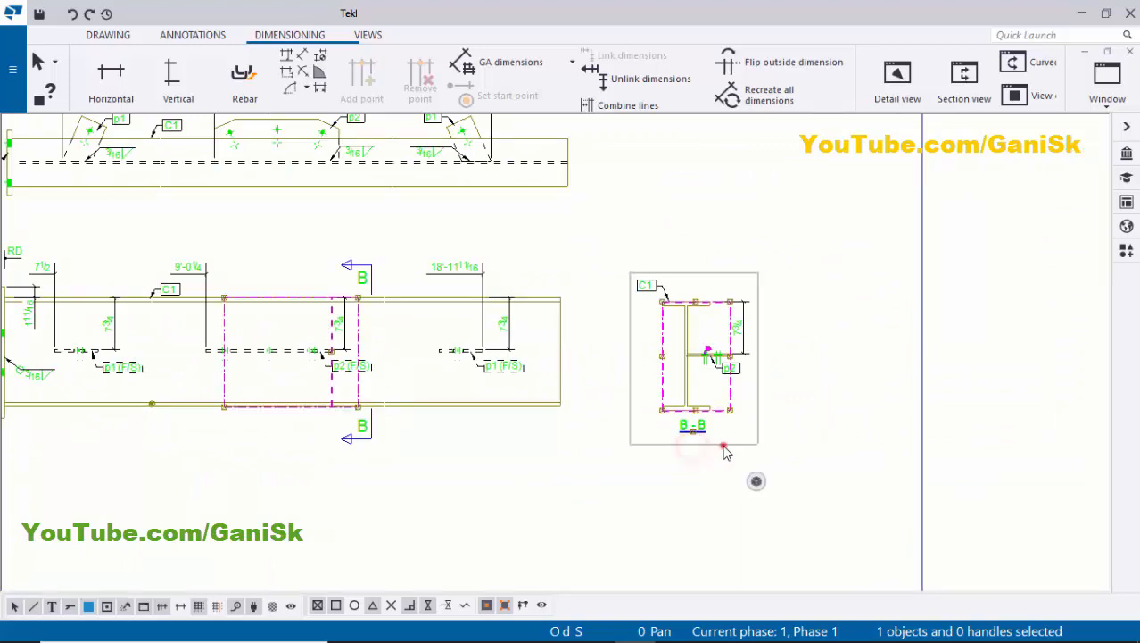
{"action": "left_click_drag", "start_coordinate": [724, 446], "coordinate": [709, 448]}
{"action": "left_click", "coordinate": [678, 481]}
Review the finished views on the drawing sheet and check the parts listed in the bill of material
{"action": "scroll", "coordinate": [214, 305], "scroll_direction": "down", "scroll_amount": 2}
{"action": "middle_click_drag", "start_coordinate": [214, 305], "coordinate": [525, 376]}
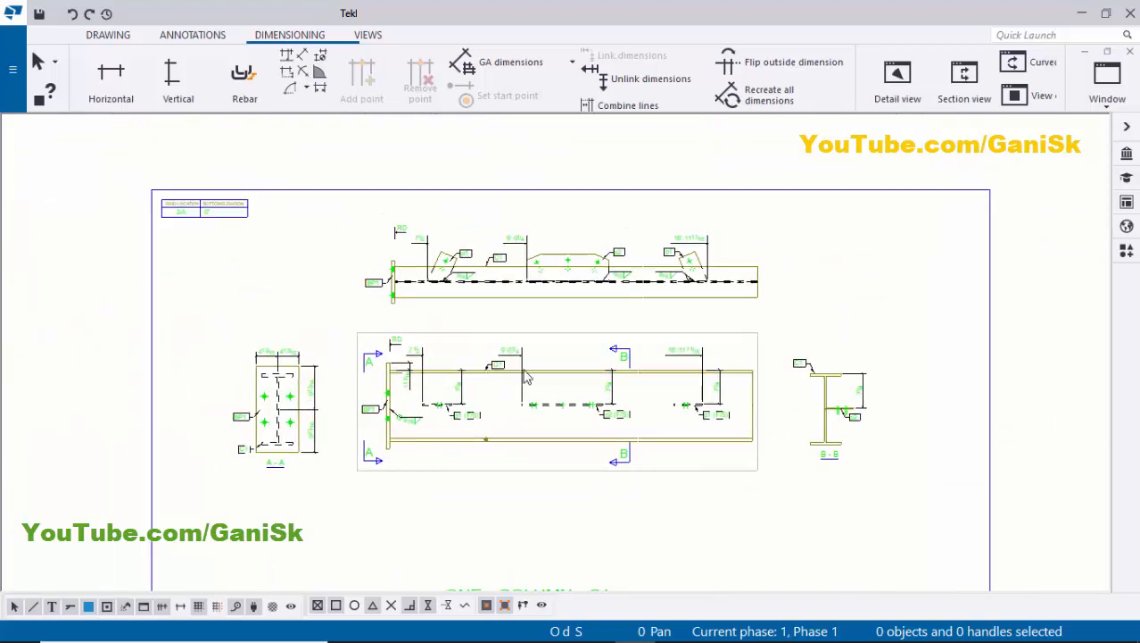
{"action": "scroll", "coordinate": [538, 463], "scroll_direction": "up", "scroll_amount": 1}
{"action": "mouse_move", "coordinate": [538, 463]}
{"action": "middle_mouse_down"}
{"action": "mouse_move", "coordinate": [514, 308]}
{"action": "mouse_move", "coordinate": [540, 396]}
{"action": "mouse_move", "coordinate": [440, 277]}
{"action": "mouse_move", "coordinate": [441, 235]}
{"action": "middle_mouse_up"}
{"action": "scroll", "coordinate": [387, 464], "scroll_direction": "up", "scroll_amount": 3}
{"action": "middle_click_drag", "start_coordinate": [288, 413], "coordinate": [300, 332]}
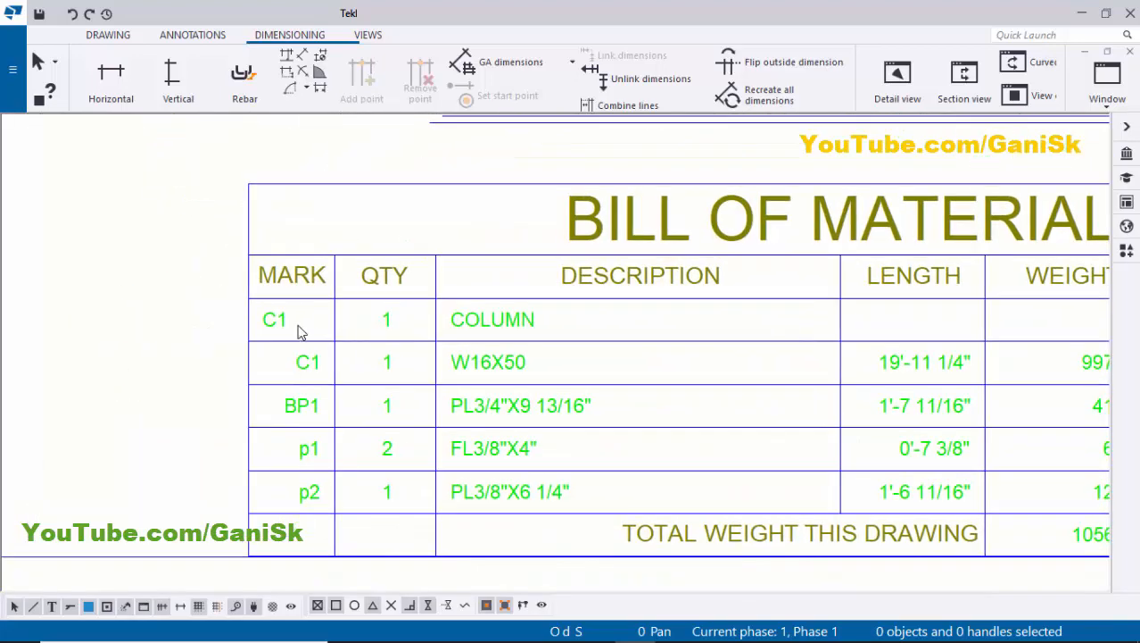
{"action": "scroll", "coordinate": [593, 397], "scroll_direction": "down", "scroll_amount": 5}
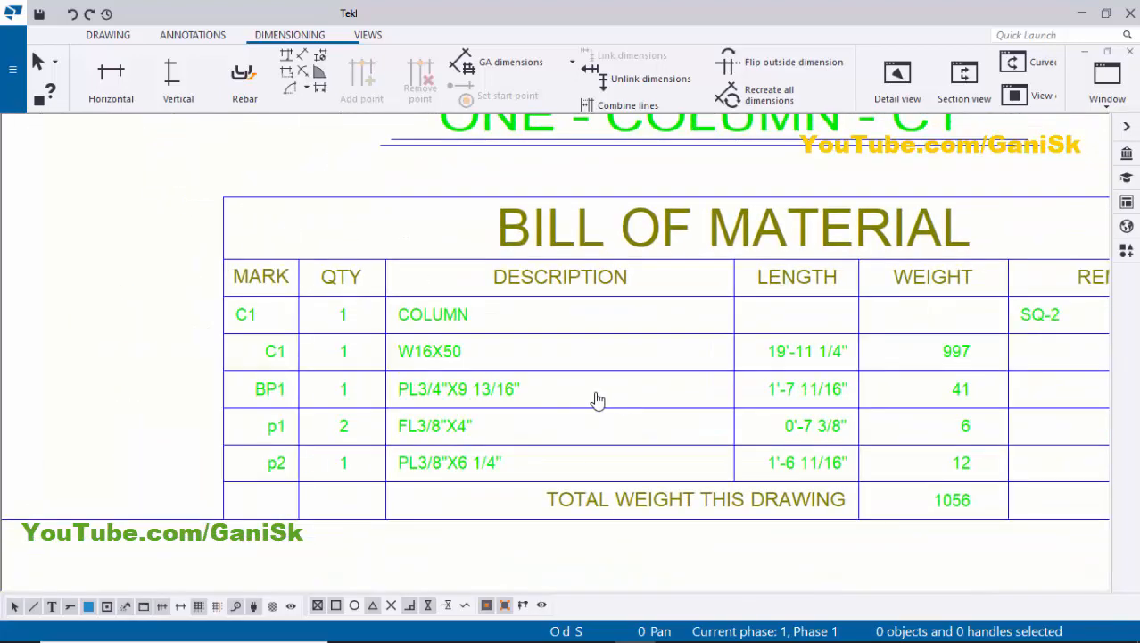
{"action": "middle_click_drag", "start_coordinate": [713, 217], "coordinate": [683, 357]}
{"action": "scroll", "coordinate": [684, 357], "scroll_direction": "up", "scroll_amount": 1}
{"action": "mouse_move", "coordinate": [694, 245]}
{"action": "middle_mouse_down"}
{"action": "mouse_move", "coordinate": [665, 374]}
{"action": "mouse_move", "coordinate": [604, 438]}
{"action": "middle_mouse_up"}
{"action": "middle_click_drag", "start_coordinate": [759, 346], "coordinate": [760, 355]}
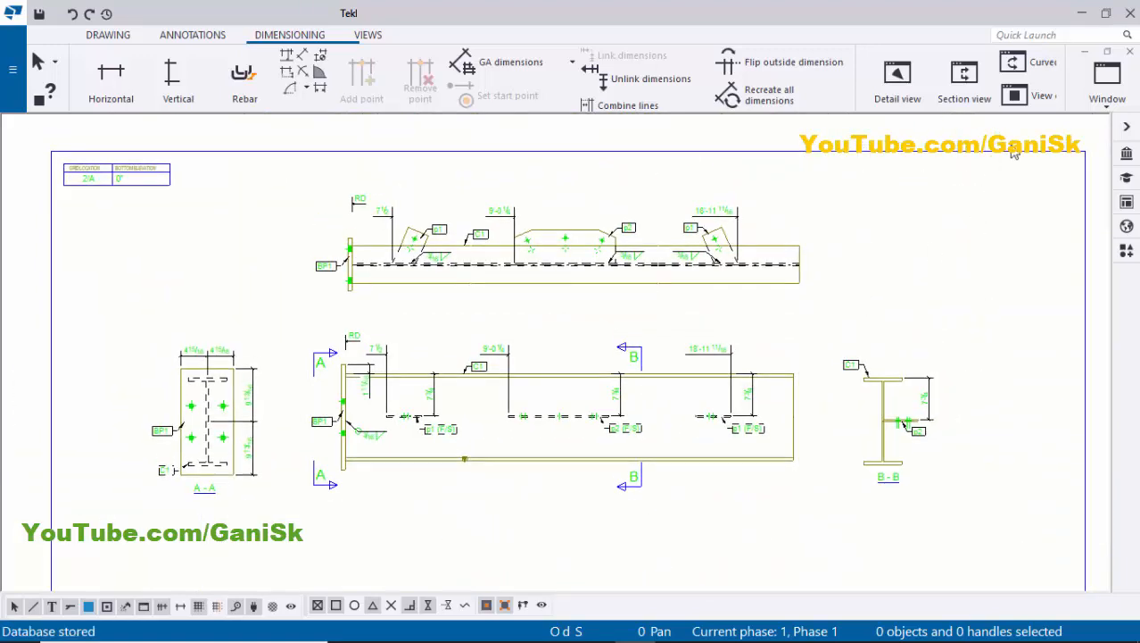
Close the column drawing and inspect the column's base plate and brace connections in the 3D model
{"action": "left_click", "coordinate": [1129, 51]}
{"action": "scroll", "coordinate": [543, 346], "scroll_direction": "up", "scroll_amount": 3}
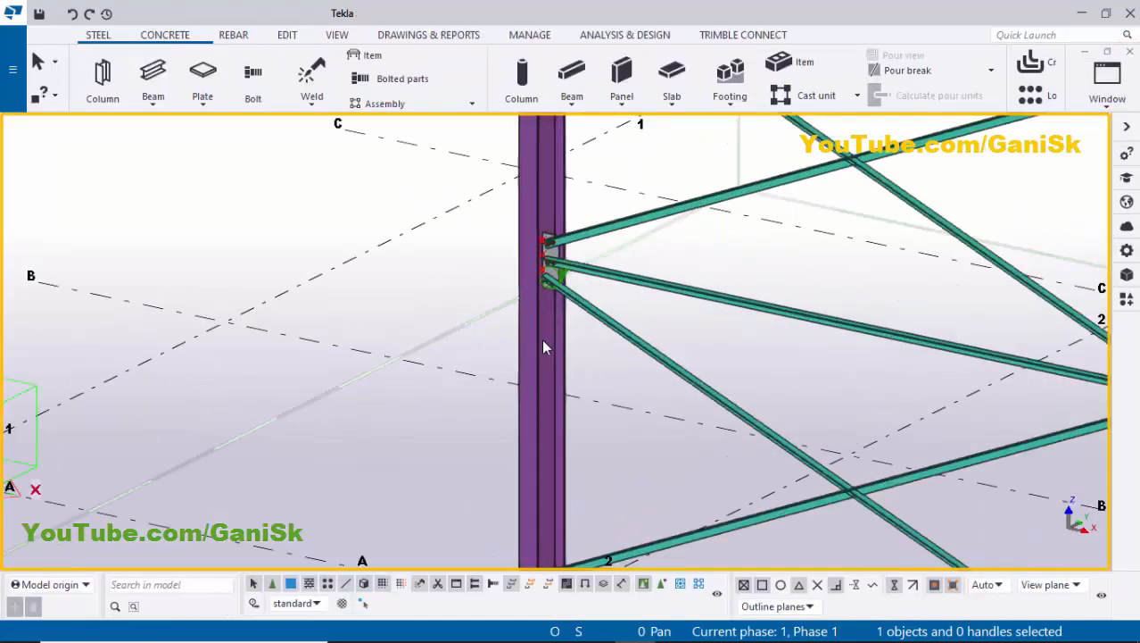
{"action": "scroll", "coordinate": [538, 320], "scroll_direction": "up", "scroll_amount": 1}
{"action": "middle_click_drag", "start_coordinate": [547, 340], "coordinate": [537, 259], "text": "ctrl"}
{"action": "scroll", "coordinate": [550, 400], "scroll_direction": "down", "scroll_amount": 2}
{"action": "middle_click_drag", "start_coordinate": [567, 356], "coordinate": [569, 147]}
{"action": "scroll", "coordinate": [546, 368], "scroll_direction": "up", "scroll_amount": 4}
{"action": "middle_click_drag", "start_coordinate": [547, 324], "coordinate": [543, 369]}
{"action": "scroll", "coordinate": [546, 368], "scroll_direction": "down", "scroll_amount": 4}
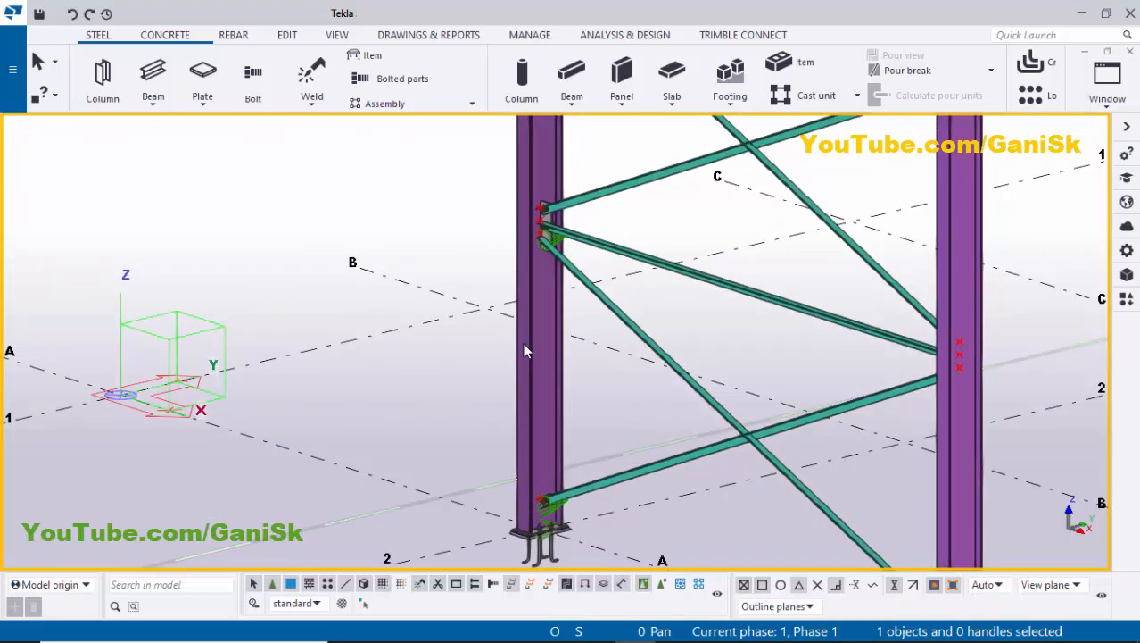